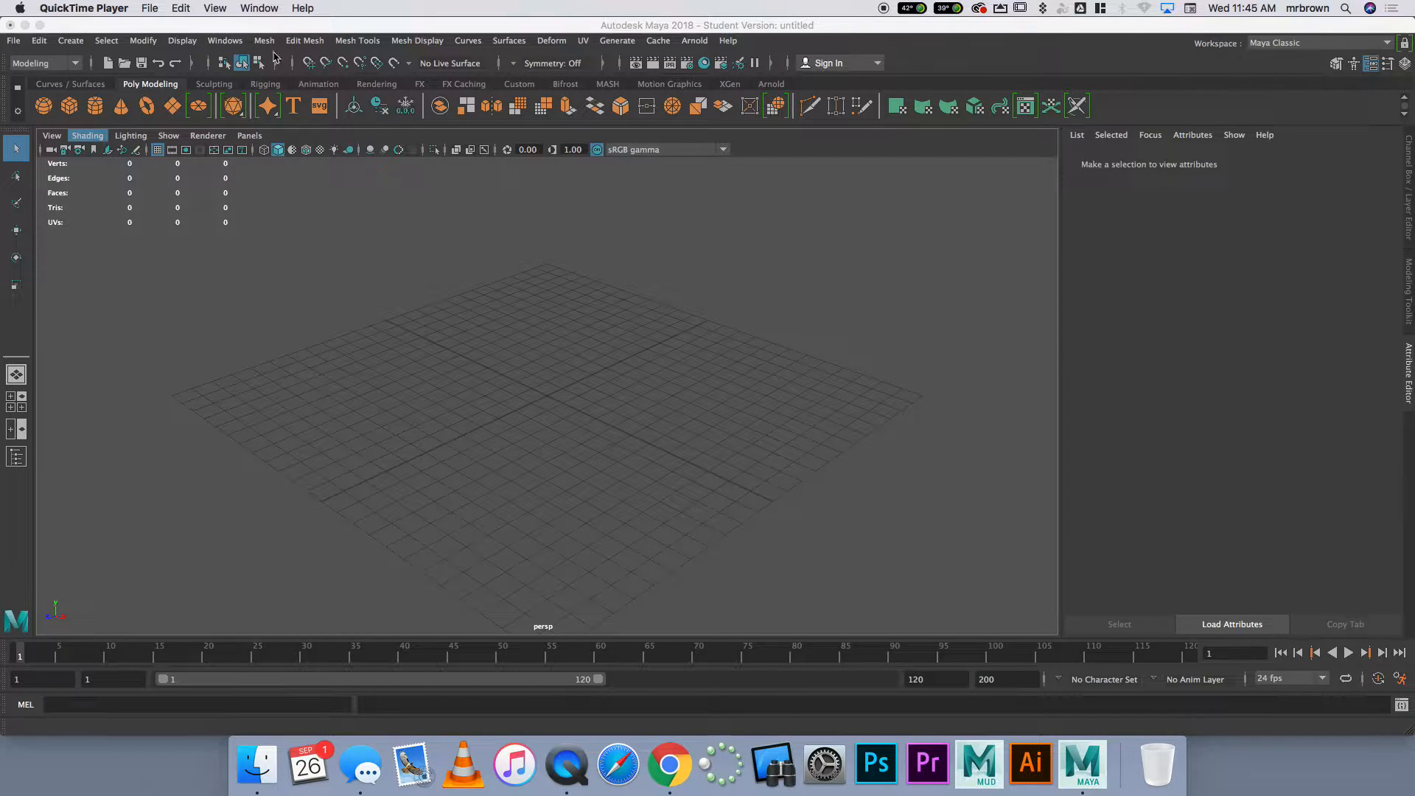
Save the empty scene as BowlCupSpoon in the project's scenes folder, accepting the student version notice
left_click(13, 41)
left_click(13, 40)
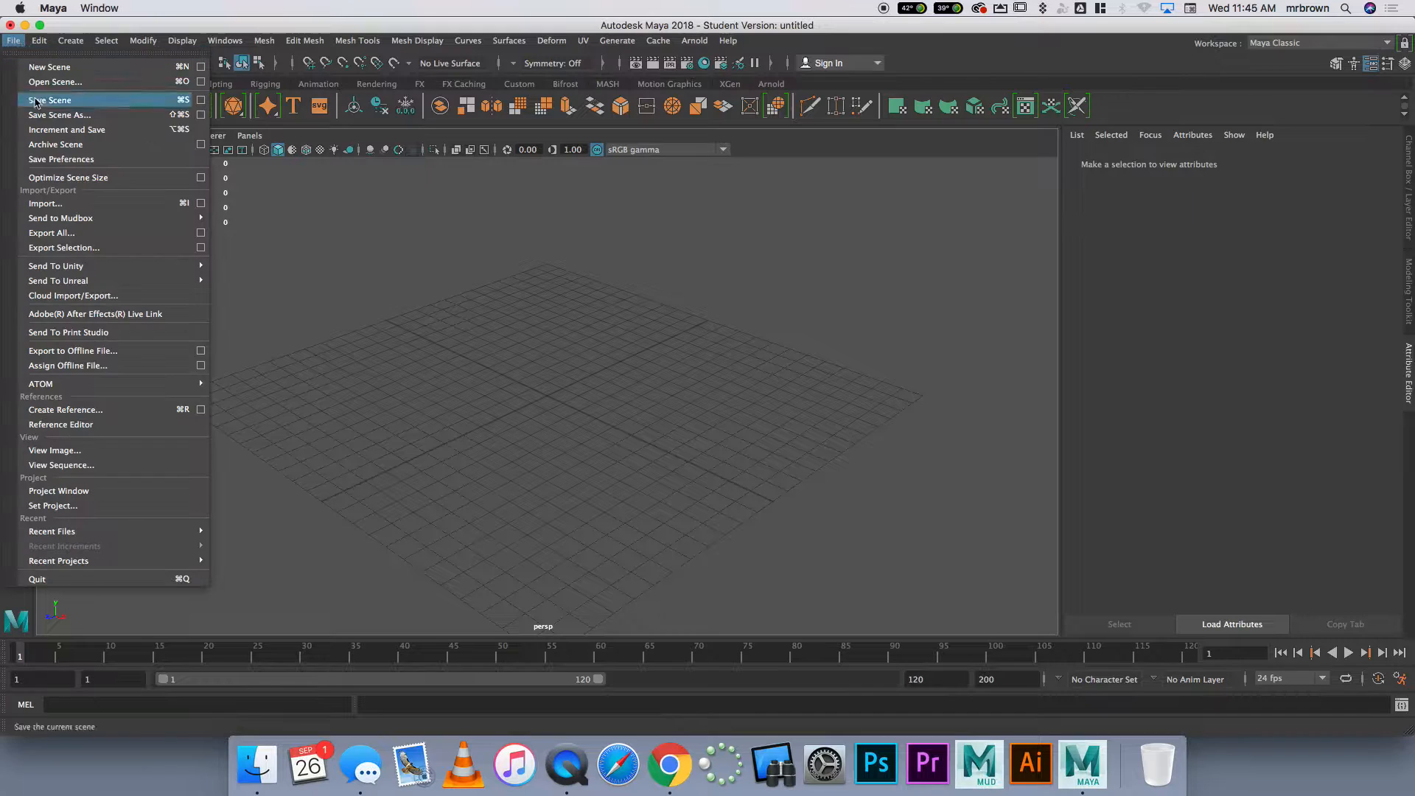
left_click(92, 115)
type("BowlCupSpoon")
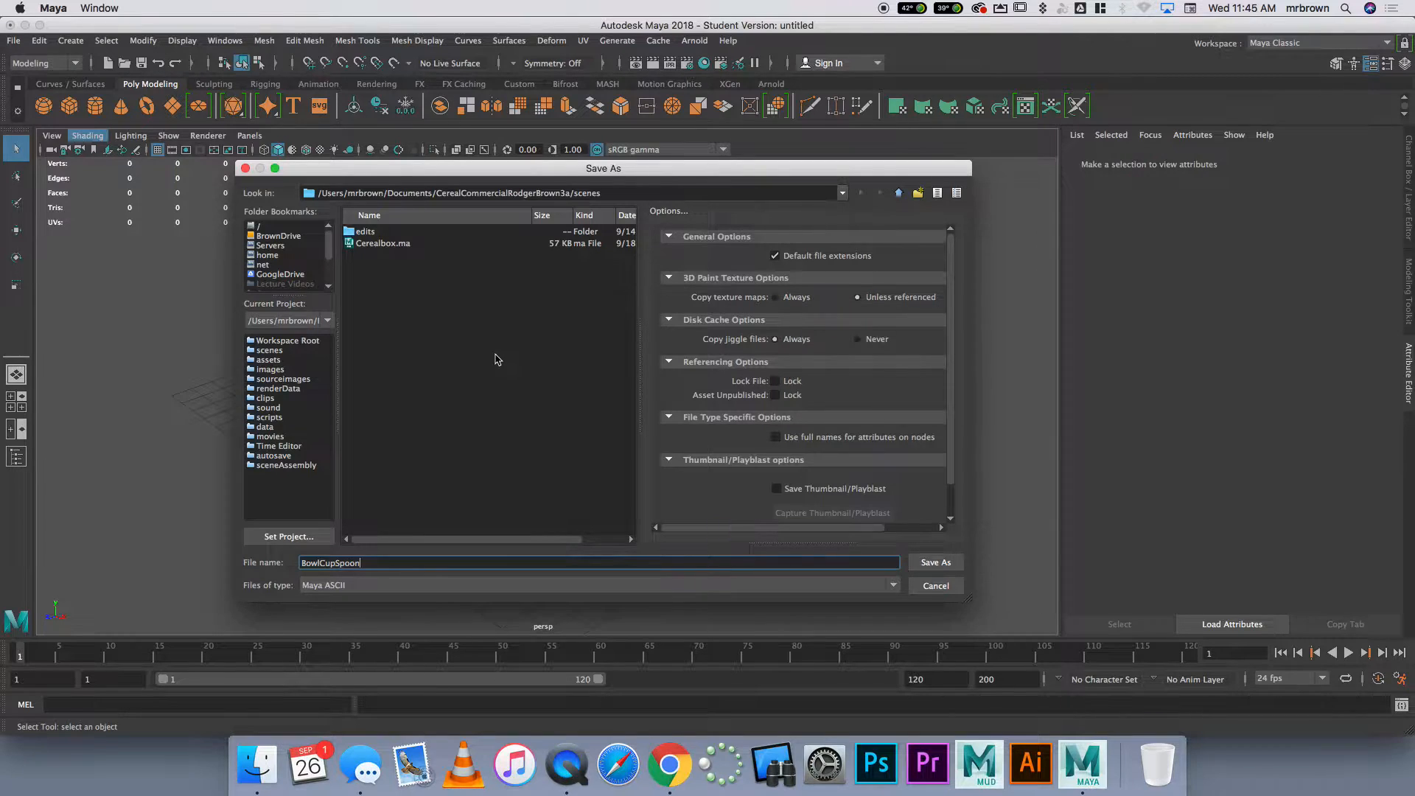
key("Return")
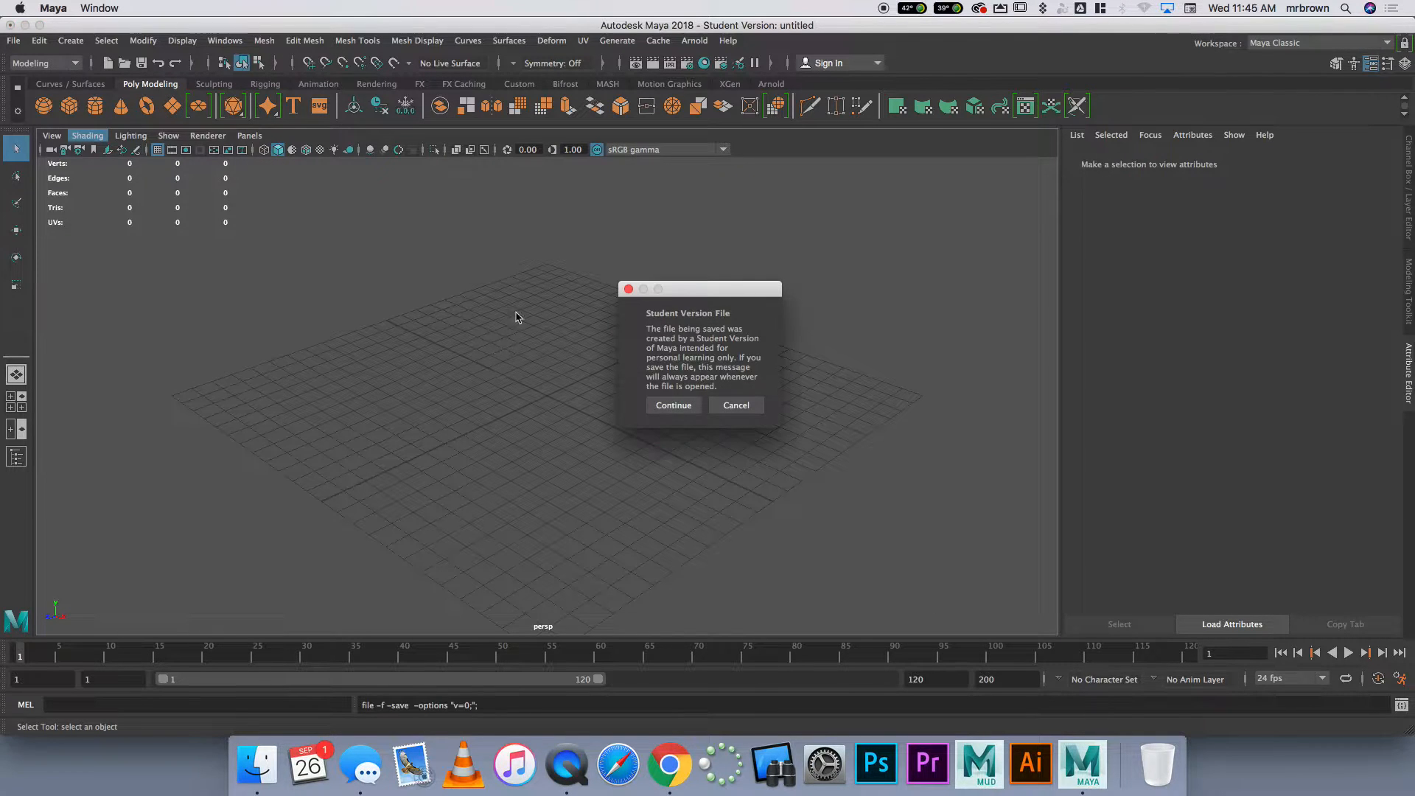
left_click(672, 406)
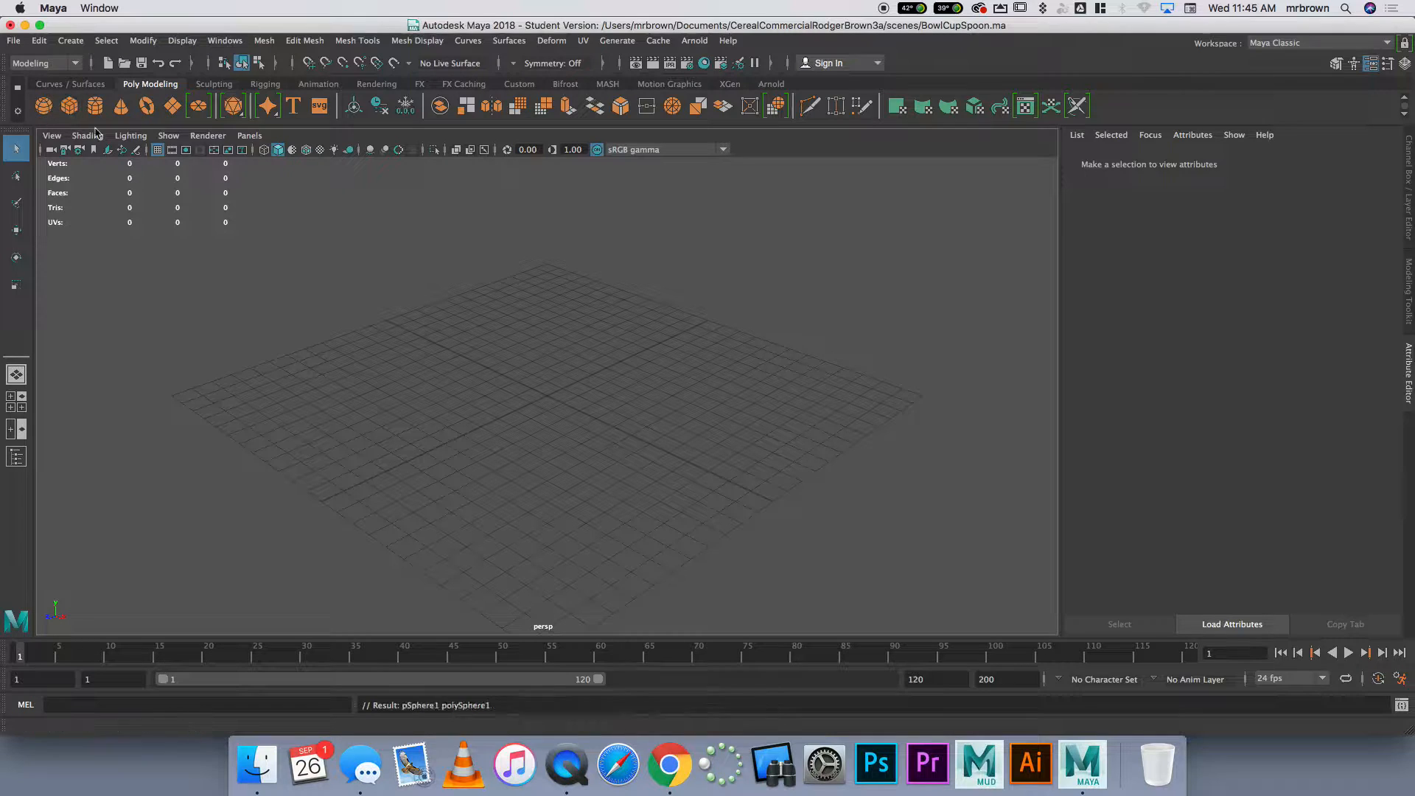
Create a polygon sphere and scale it up uniformly to about 8.4
left_click(44, 106)
key("r")
left_click_drag(547, 396, 705, 356)
left_click_drag(556, 387, 704, 373)
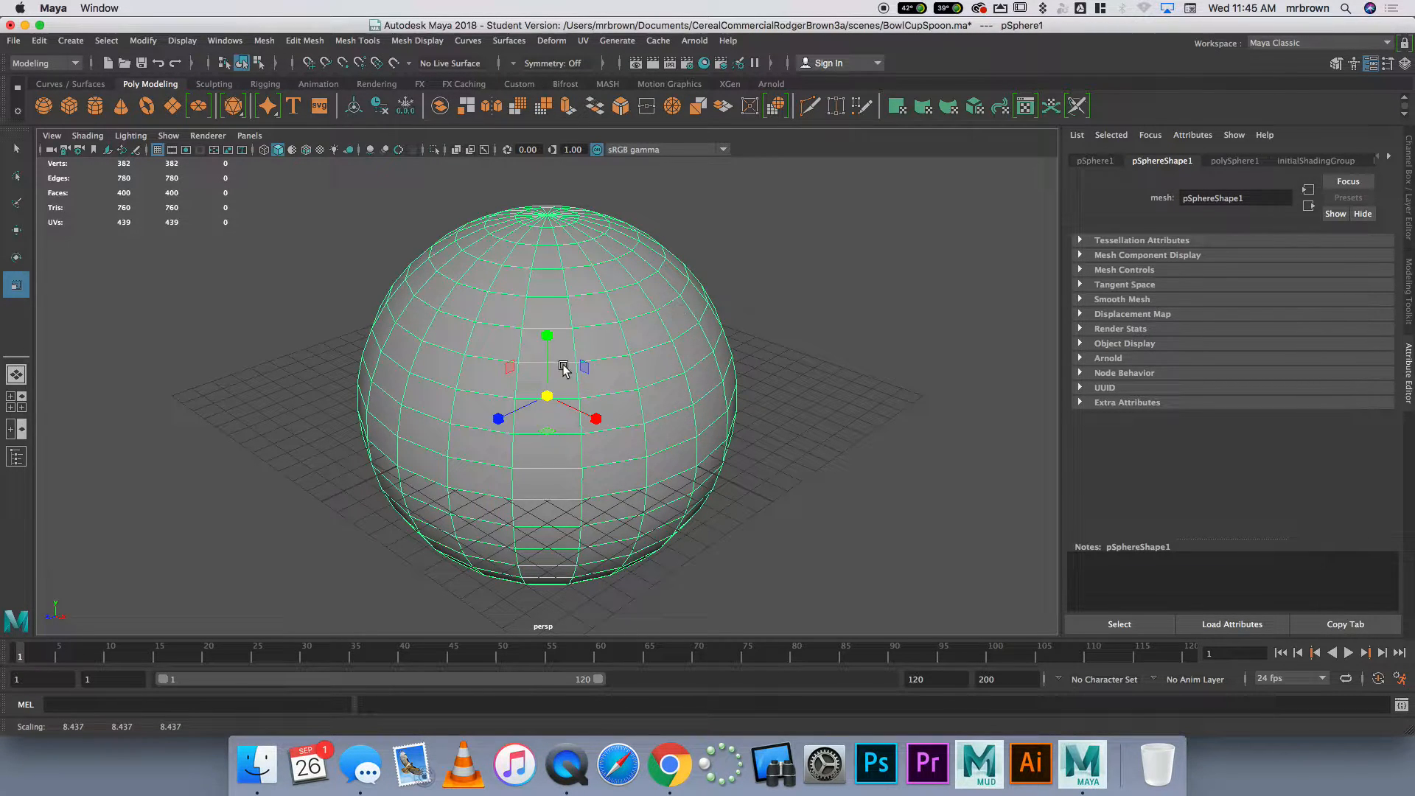
Select the faces of the sphere's upper half in the front view and delete them to leave an open bowl
left_click(16, 402)
scroll(316, 550, "down", 5)
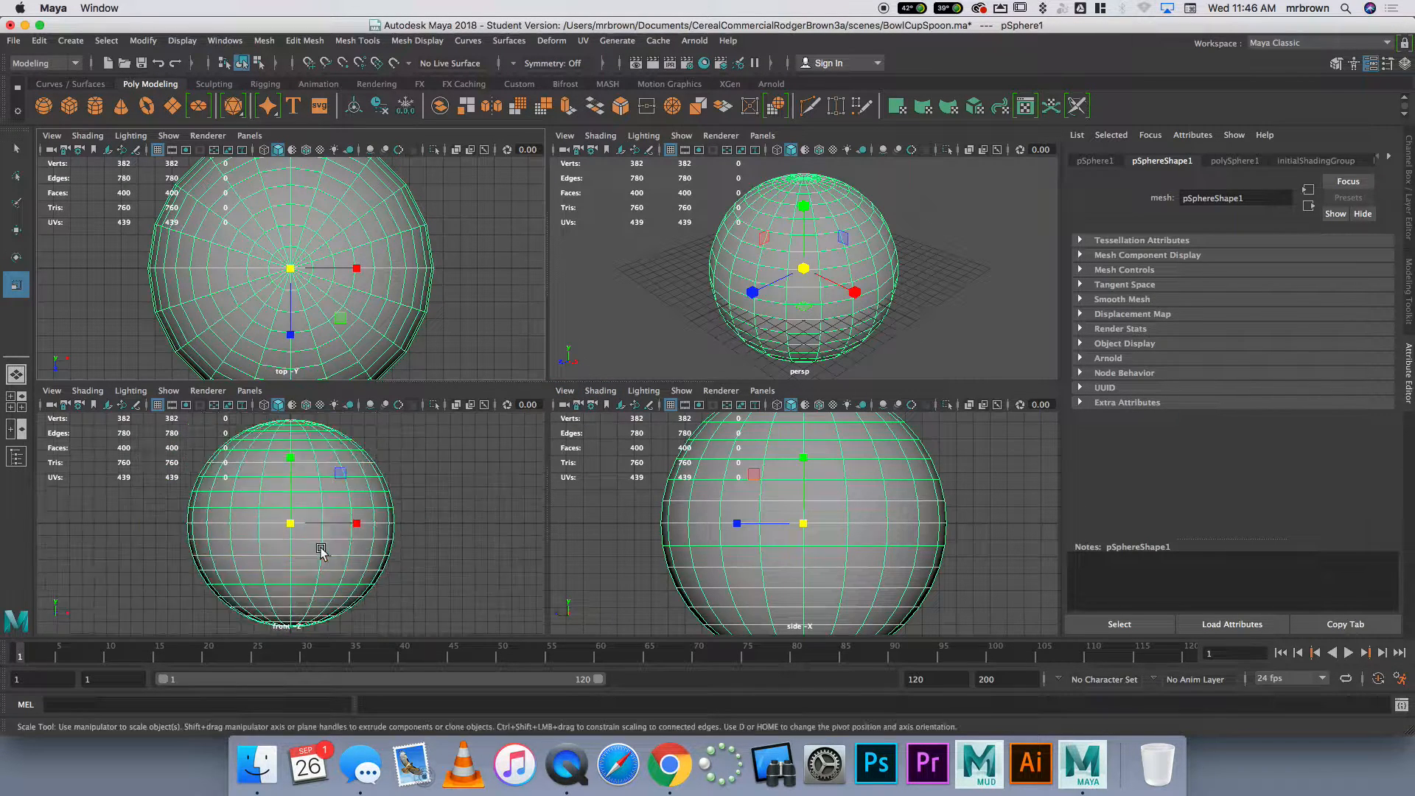
scroll(914, 534, "down", 5)
right_click_drag(344, 504, 344, 416)
left_click_drag(171, 431, 441, 522)
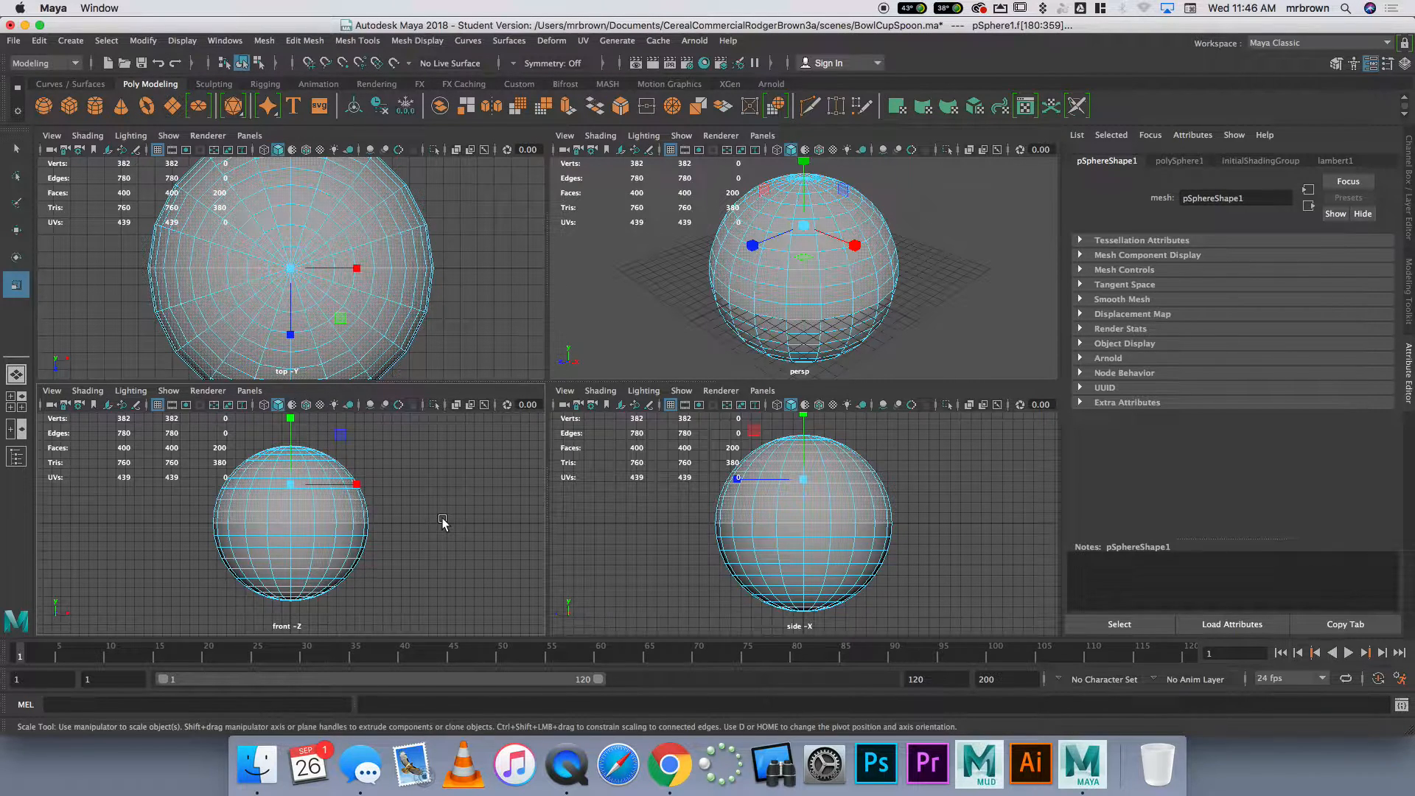
key("Delete")
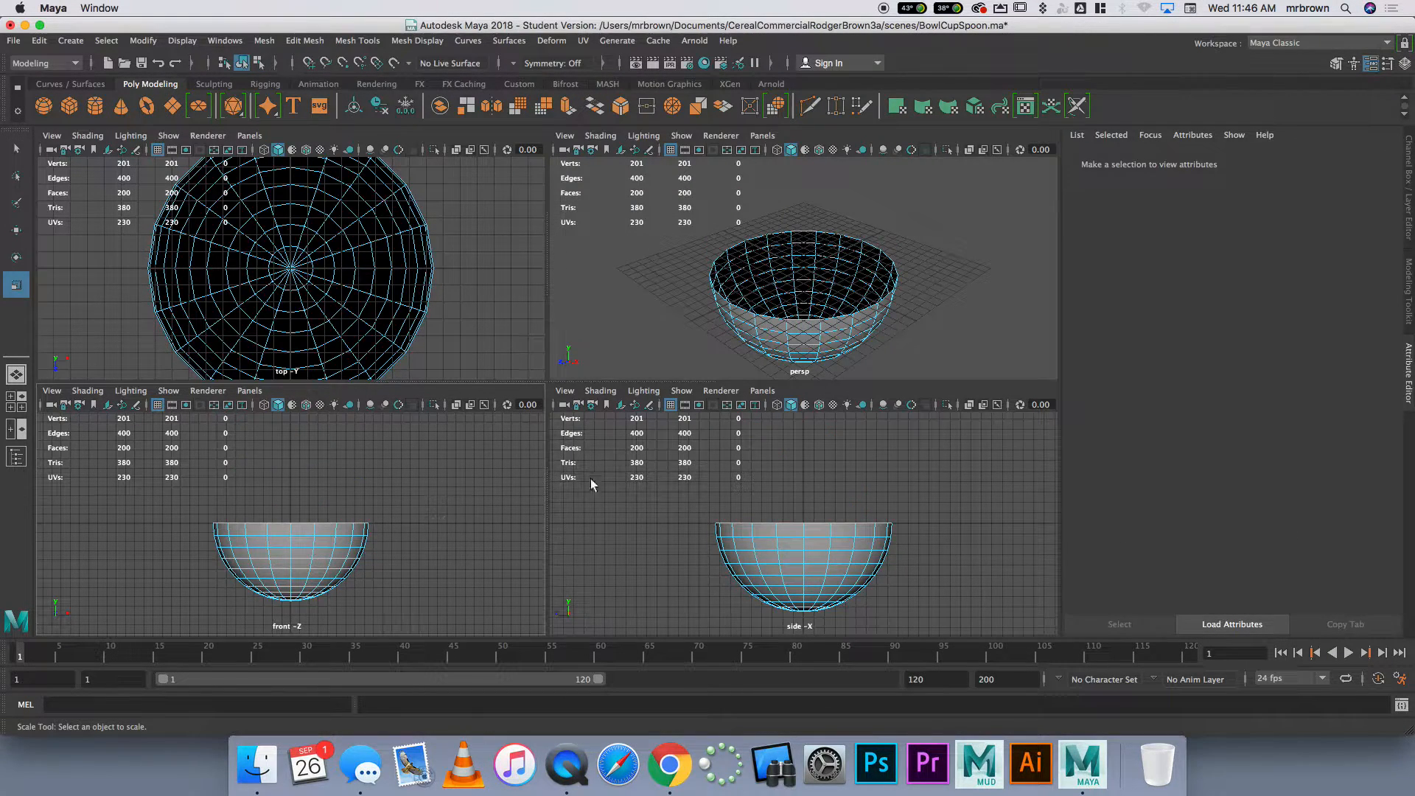
Select the half sphere as an object and raise it about 9.17 units in Y in the perspective view
right_click_drag(759, 303, 809, 279)
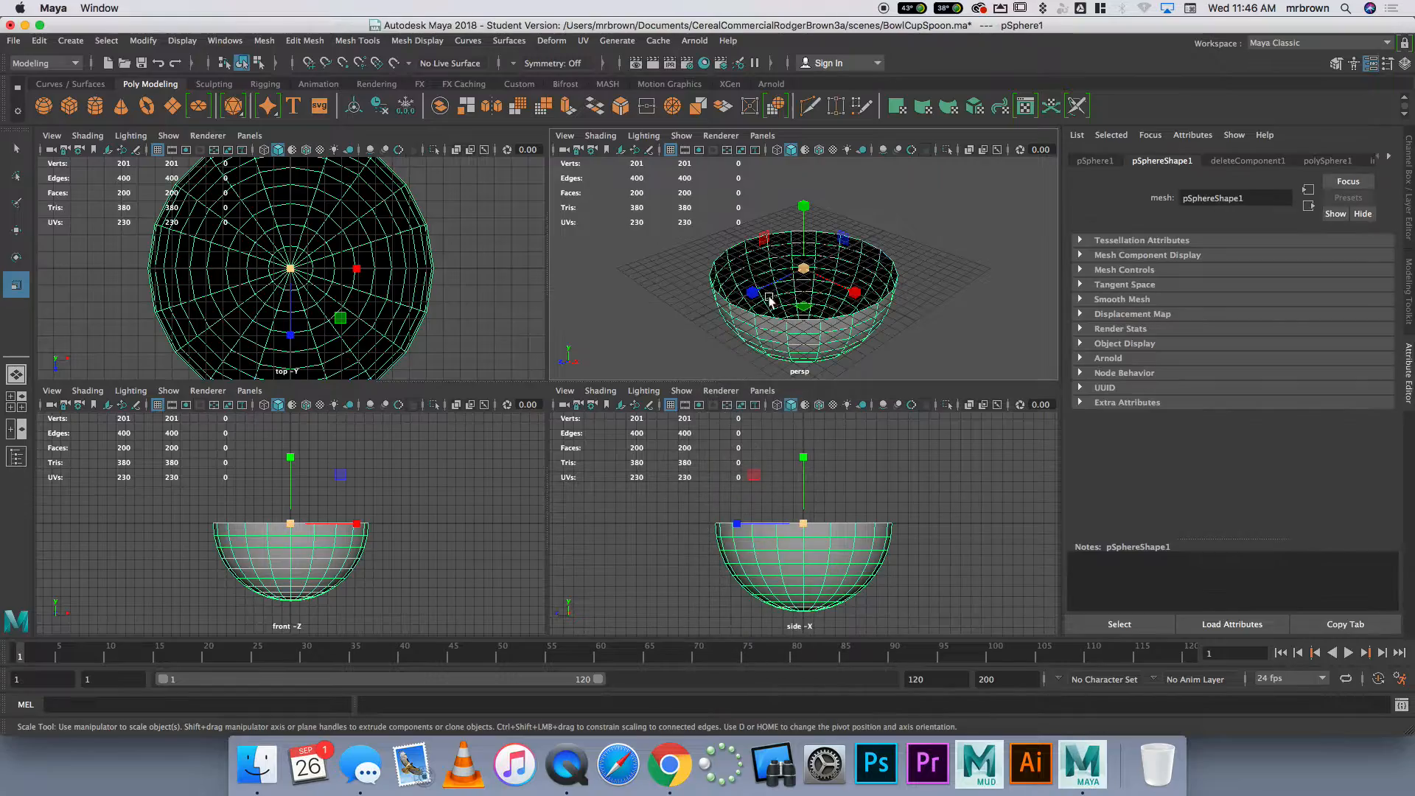
key("space")
left_click_drag(516, 446, 496, 395, "alt")
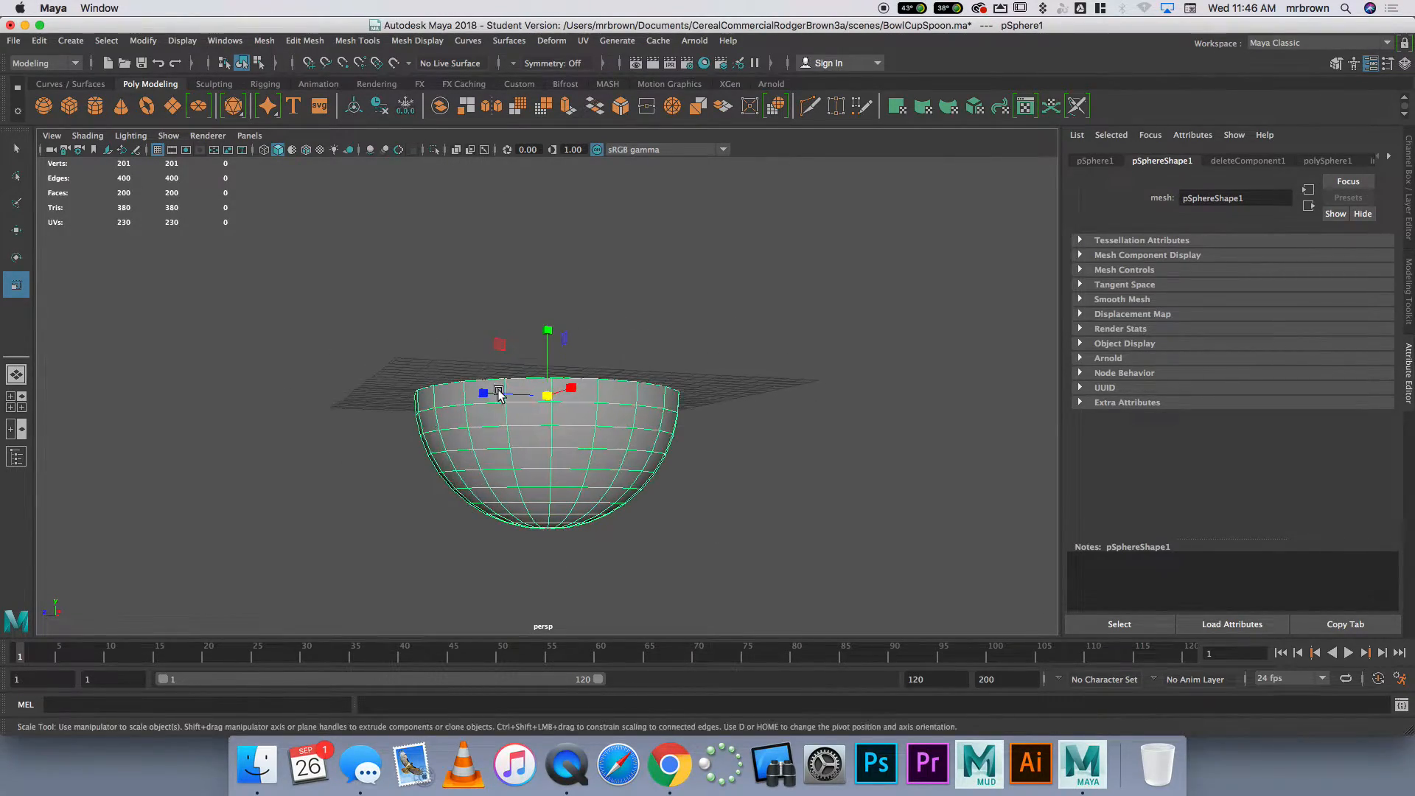
key("w")
left_click_drag(561, 352, 560, 192)
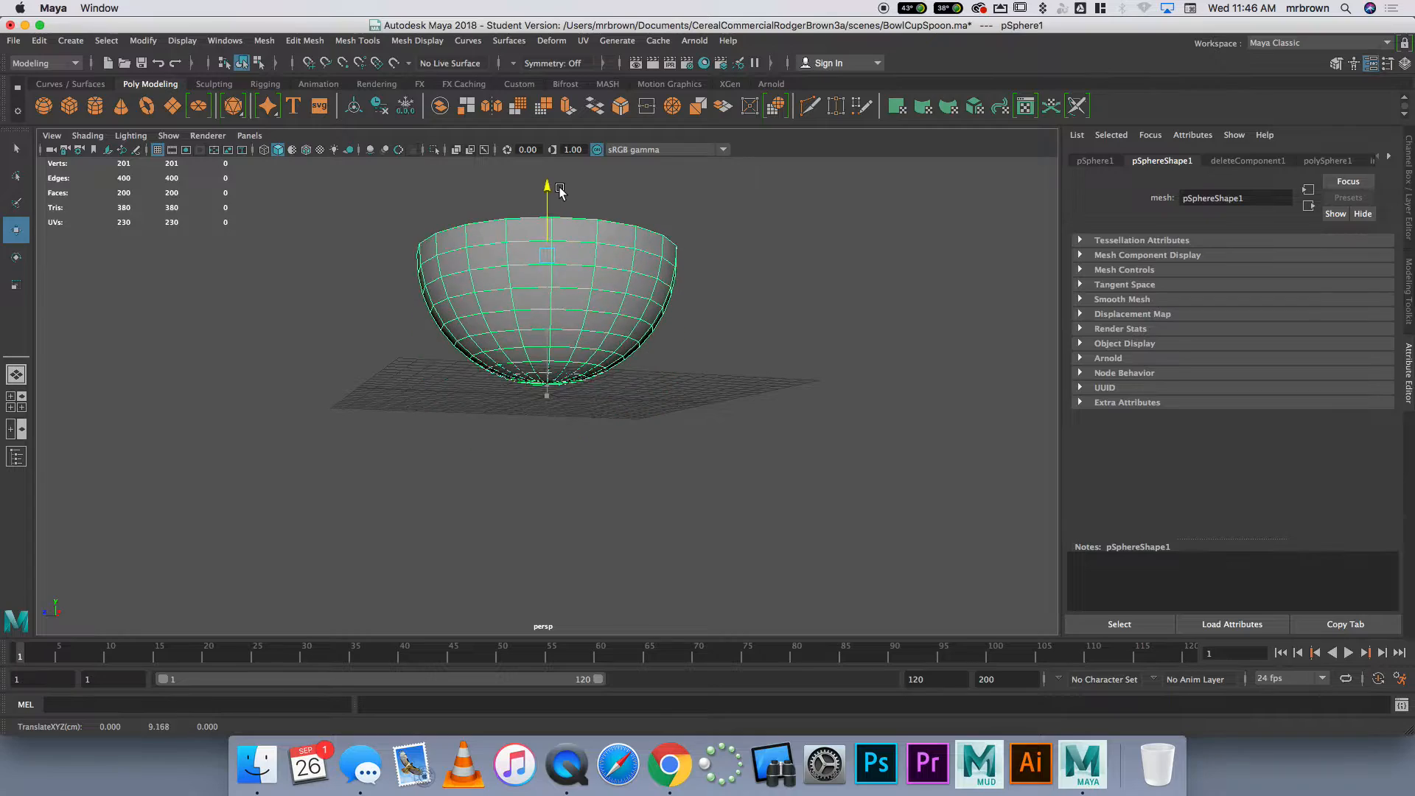
Examine the bowl's inside, rim and rounded bottom from several angles in the perspective view
mouse_move(568, 325)
left_mouse_down("alt")
mouse_move(591, 373)
mouse_move(654, 354)
mouse_move(567, 367)
mouse_move(594, 319)
mouse_move(594, 347)
mouse_move(545, 383)
mouse_move(562, 348)
left_mouse_up("alt")
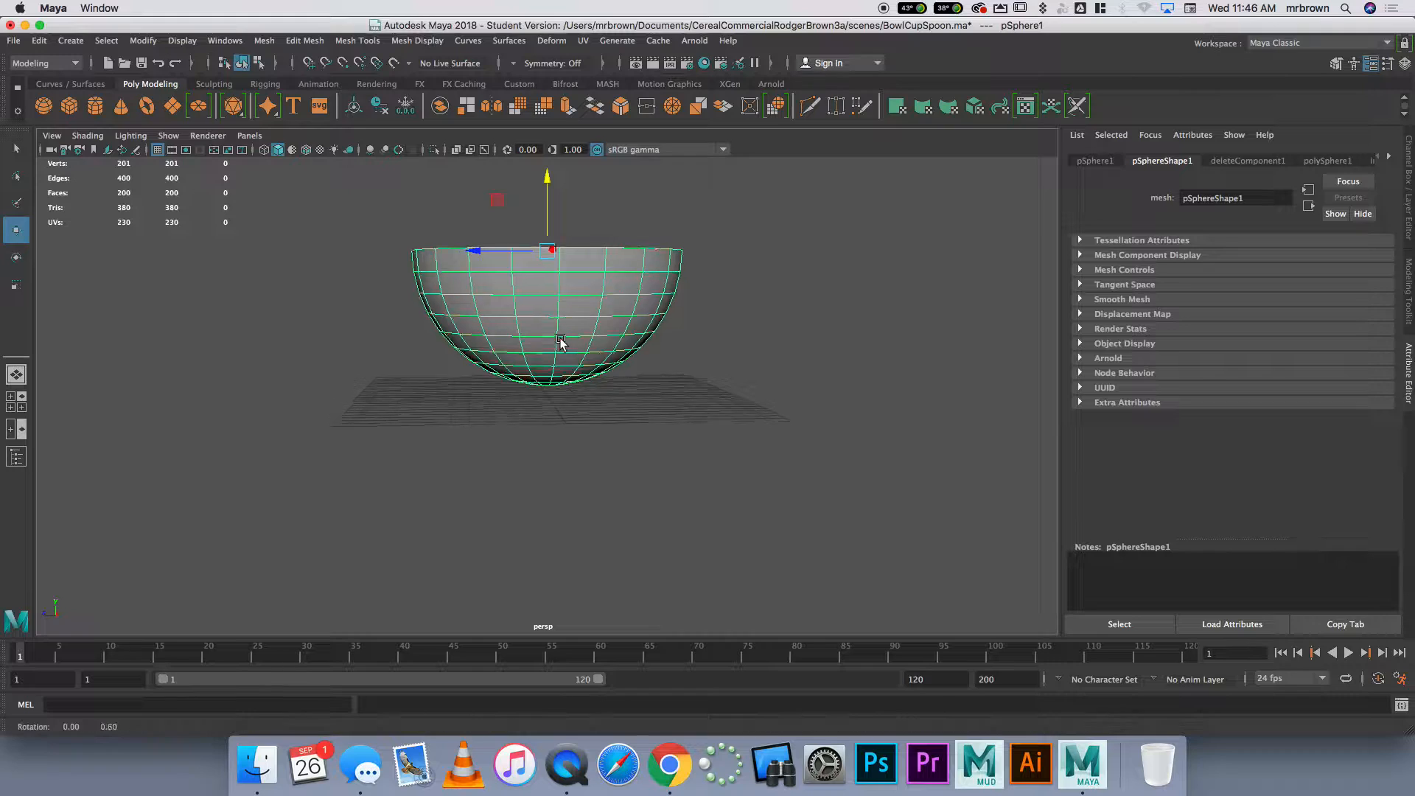
left_click_drag(560, 342, 552, 374, "alt")
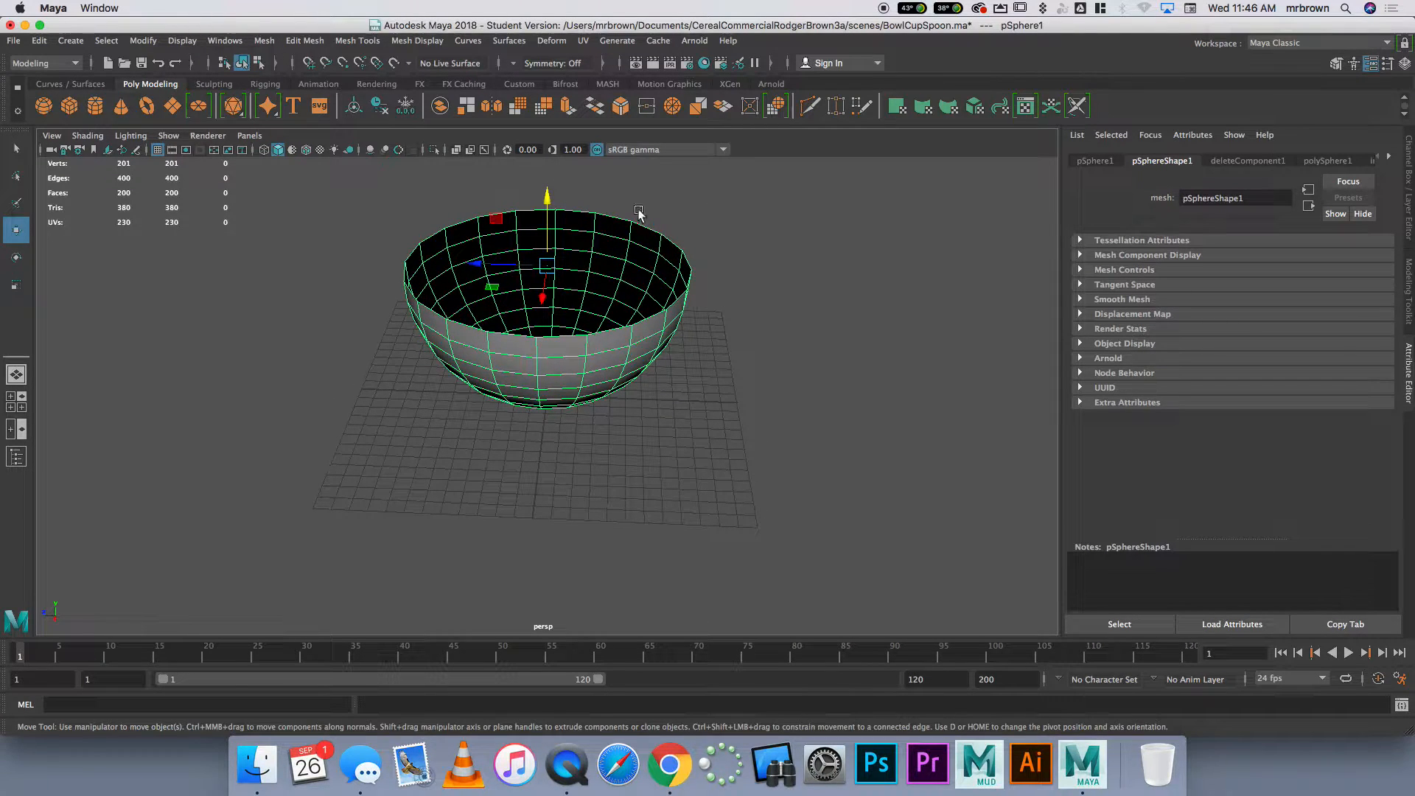
left_click_drag(501, 273, 558, 239, "alt")
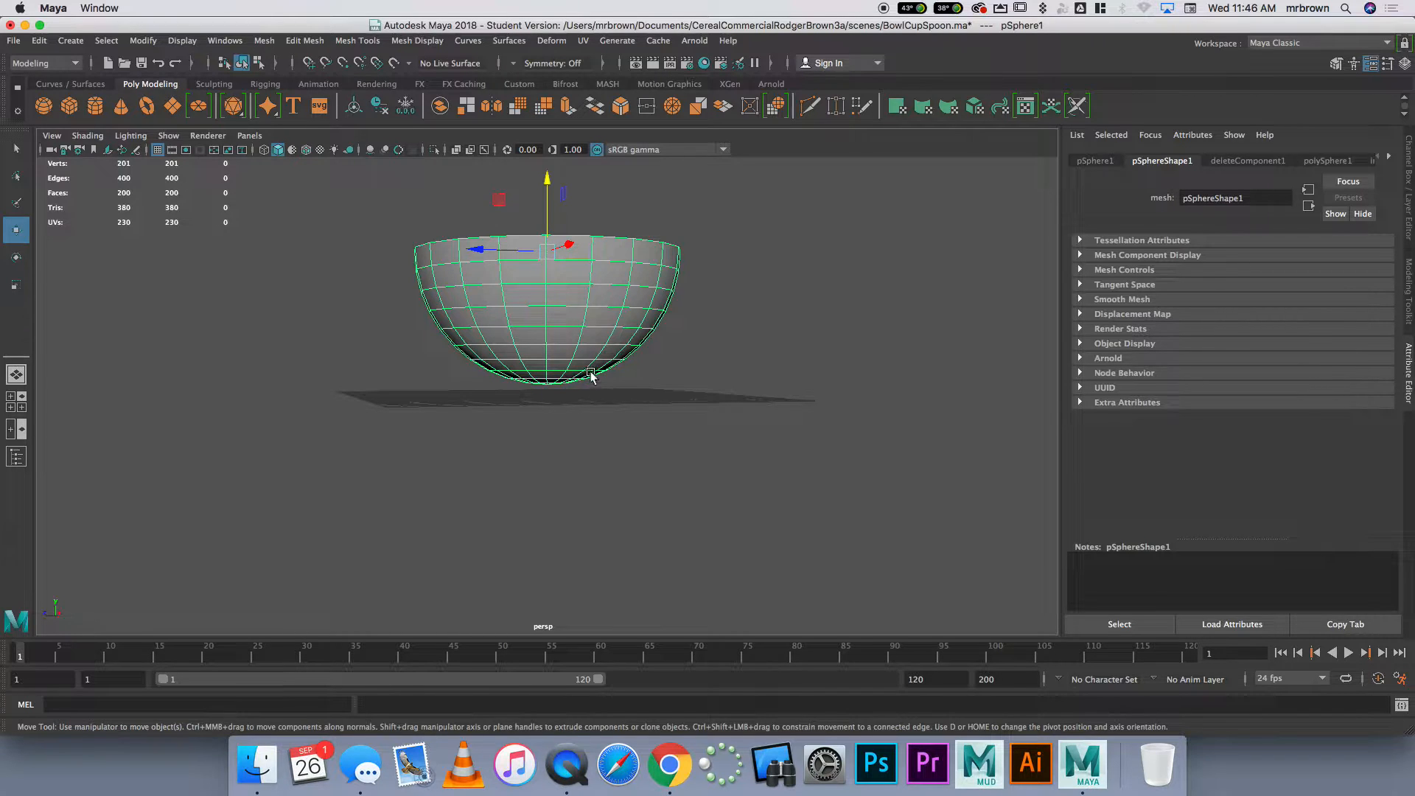
left_click_drag(528, 391, 620, 386, "alt")
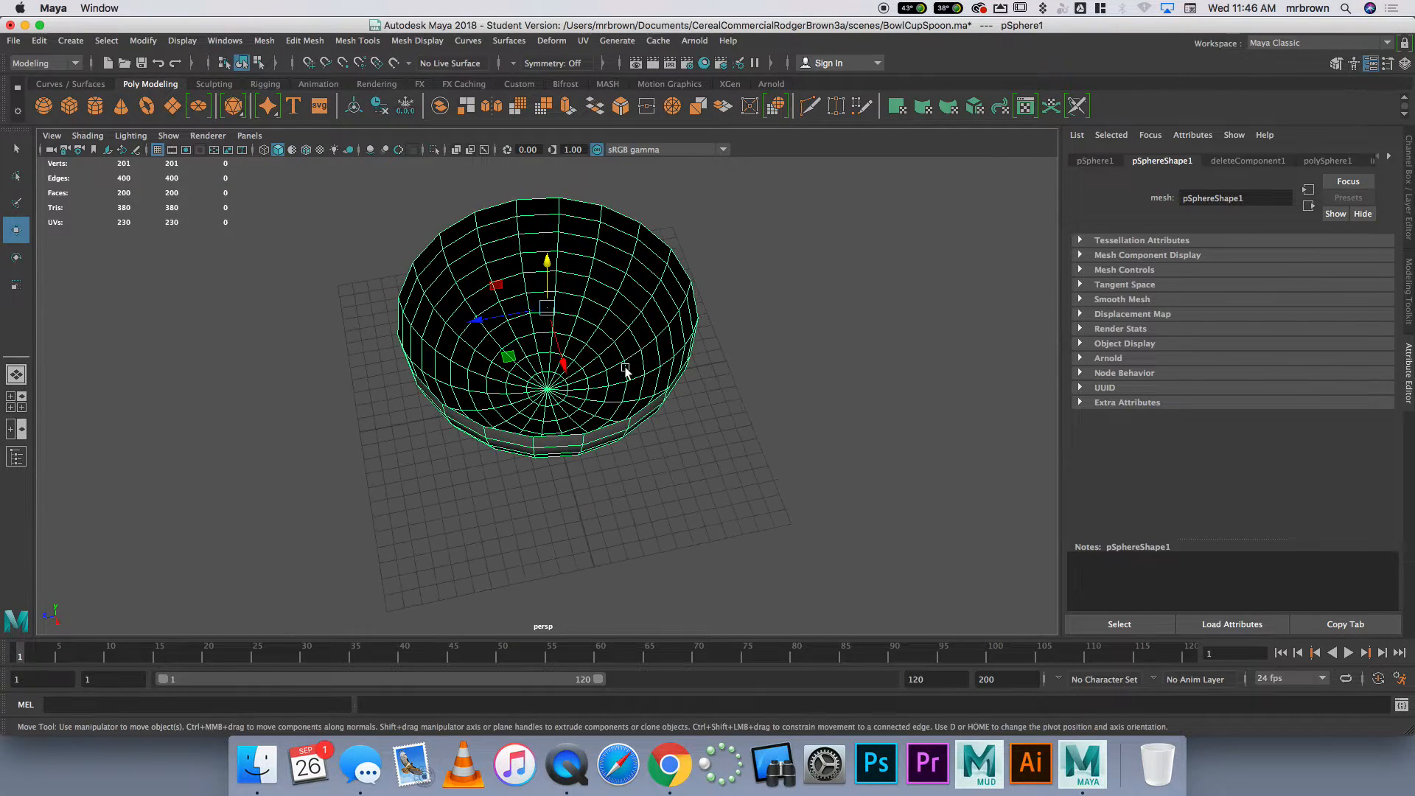
left_click_drag(623, 256, 516, 244, "alt")
right_click_drag(516, 243, 518, 433, "alt")
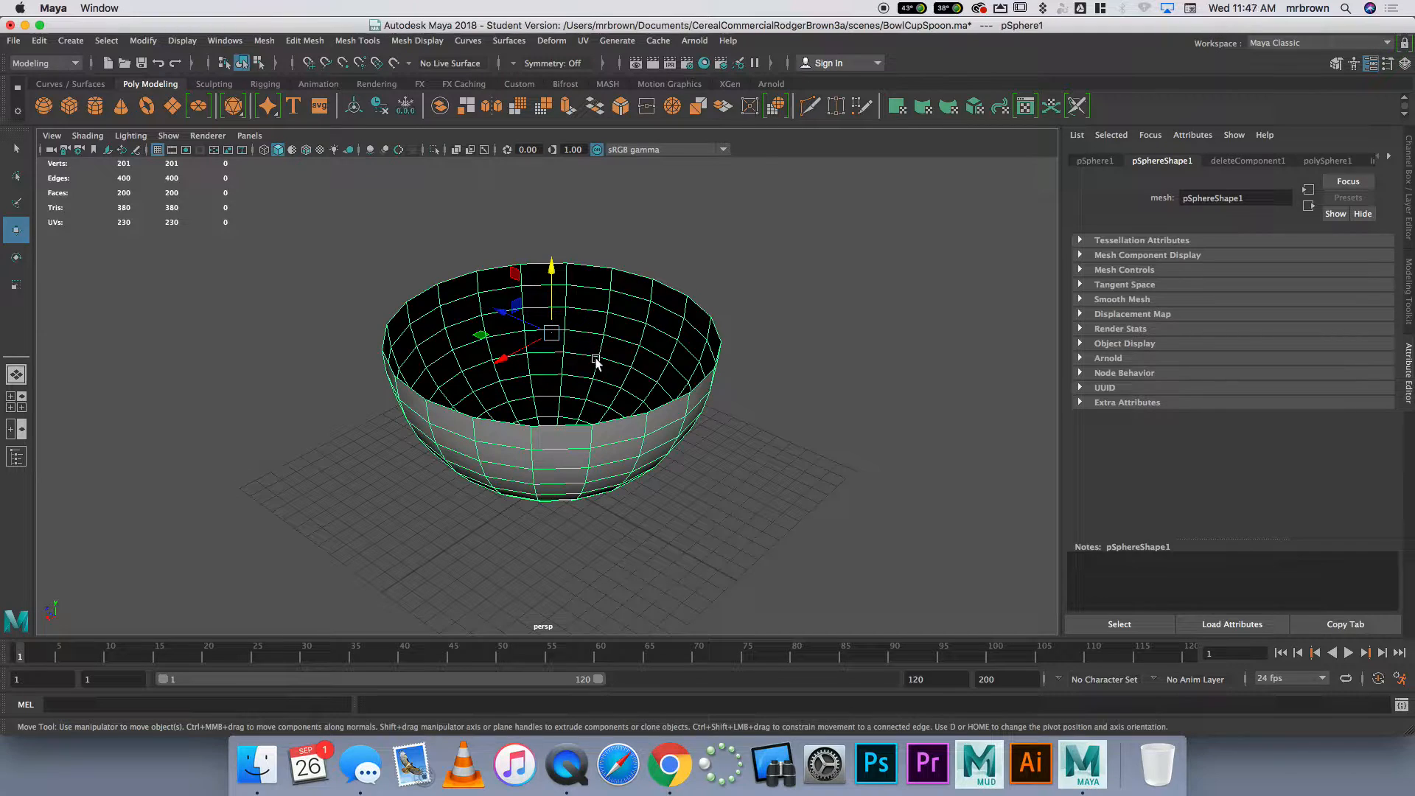
scroll(593, 354, "down", 2)
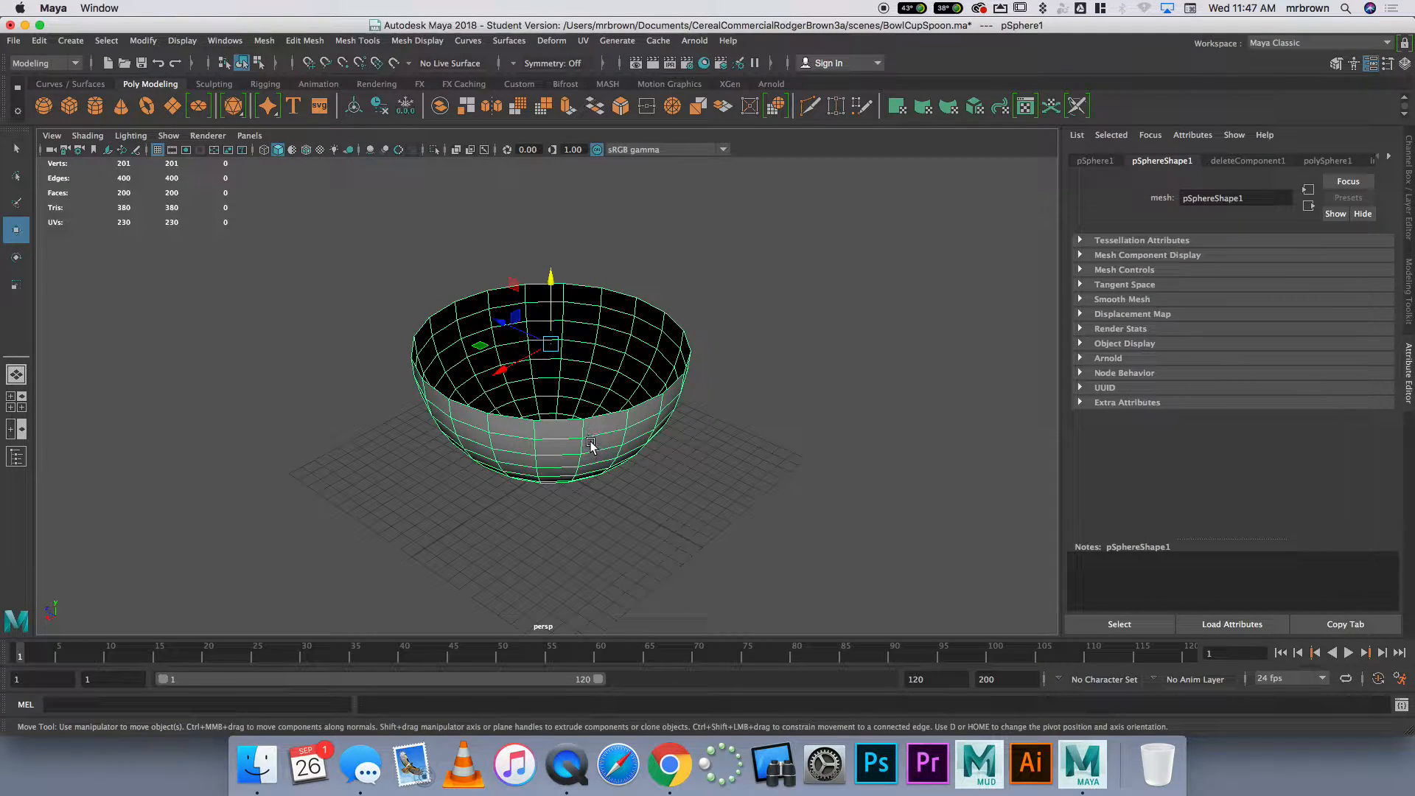
left_click_drag(593, 387, 604, 413, "alt")
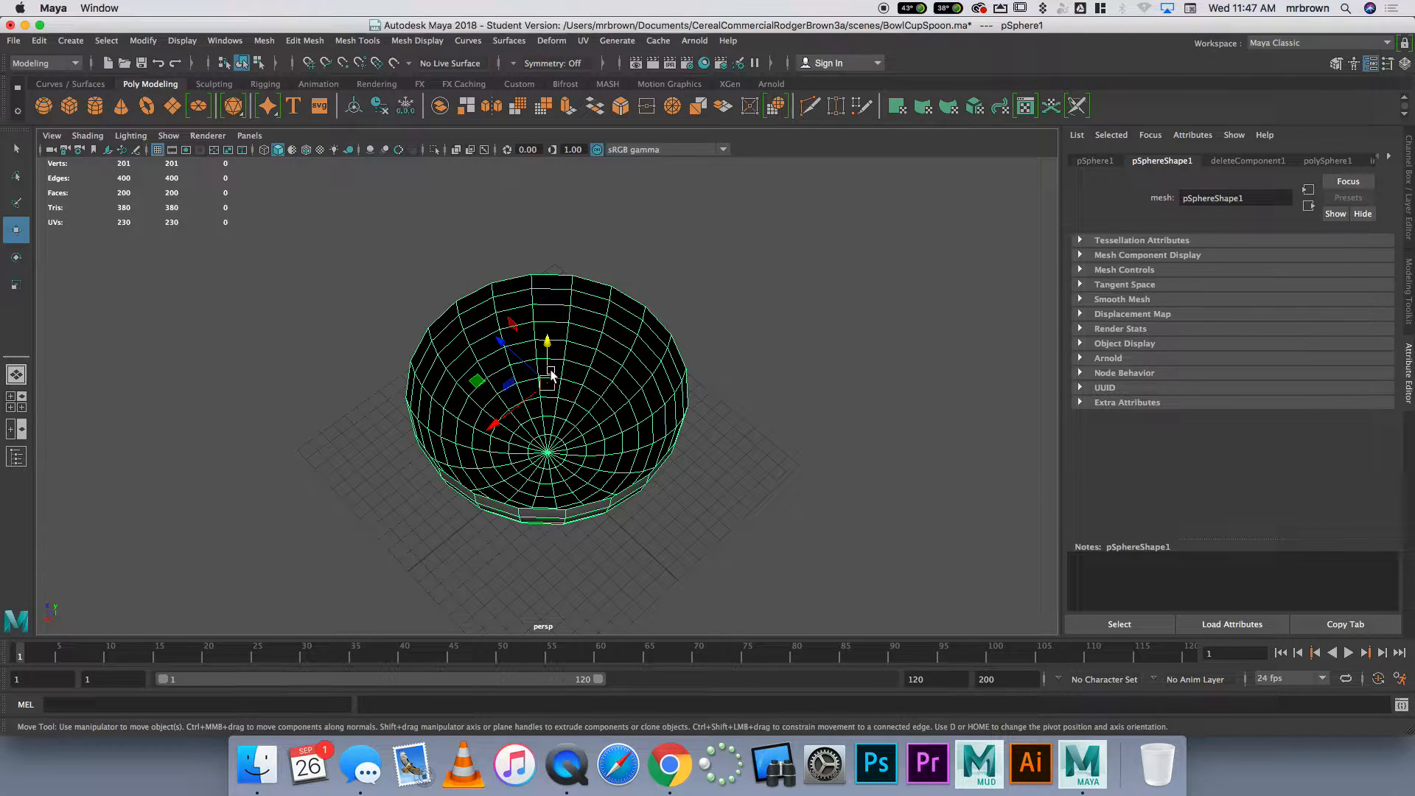
left_click_drag(603, 410, 588, 385, "alt")
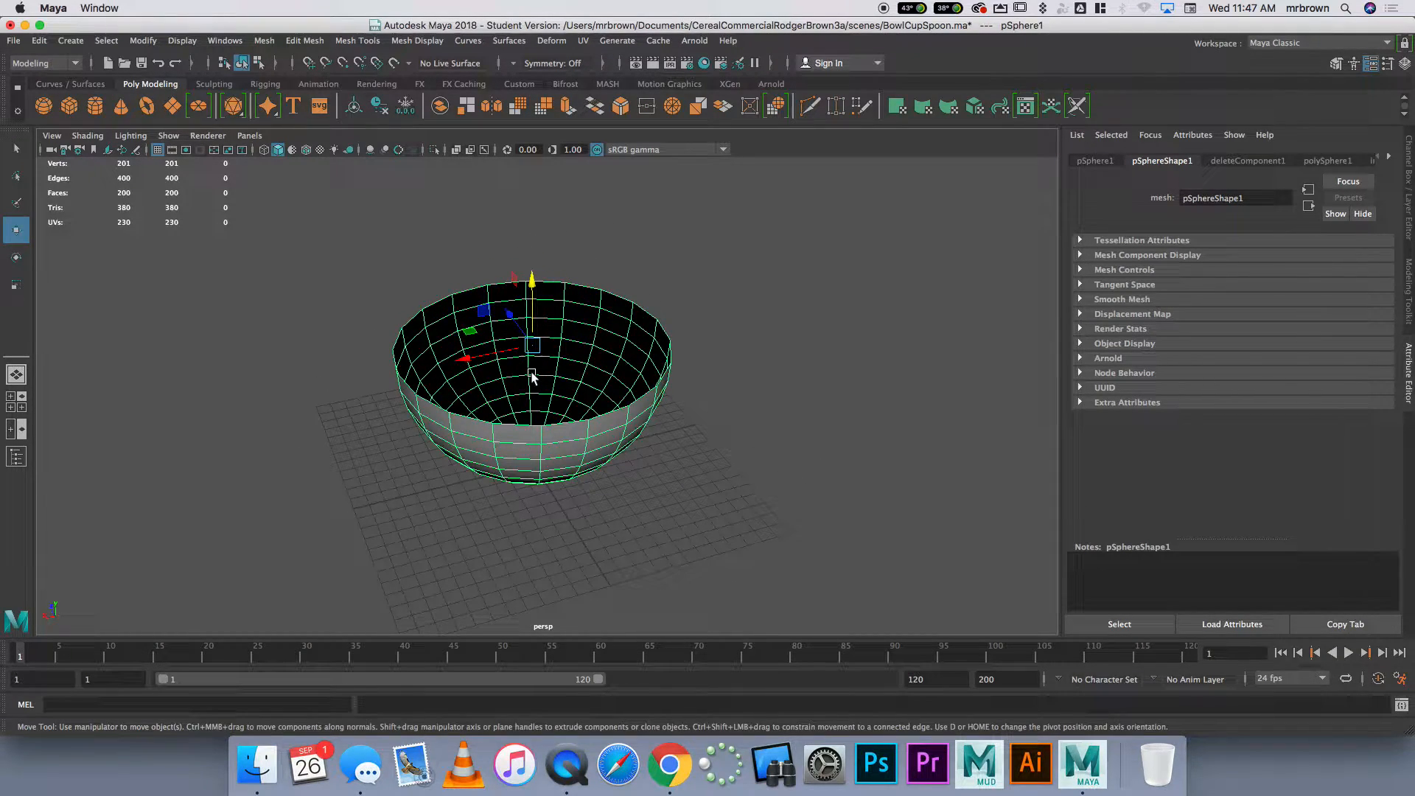
left_click_drag(519, 375, 563, 310, "alt")
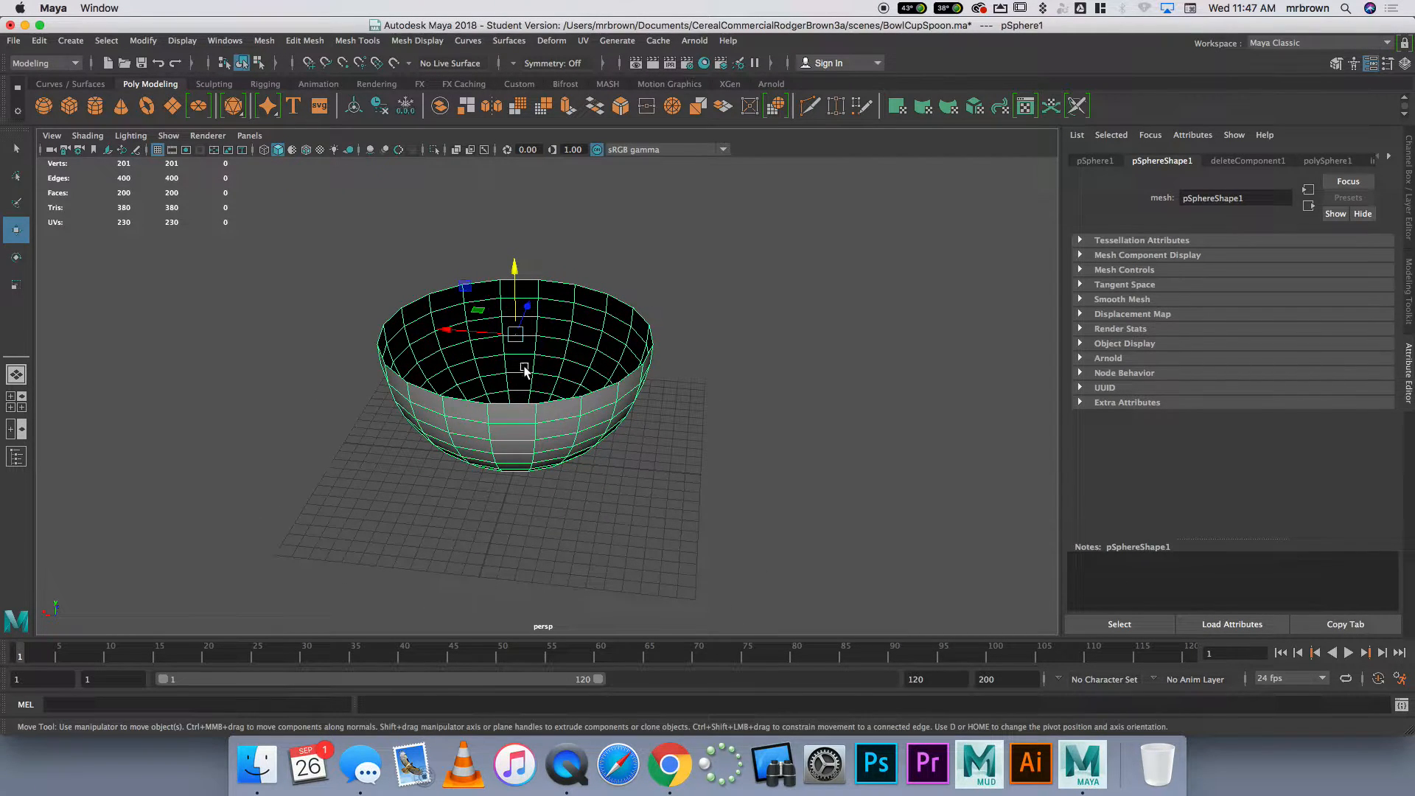
mouse_move(536, 365)
left_mouse_down("alt")
mouse_move(569, 319)
mouse_move(541, 373)
mouse_move(546, 347)
left_mouse_up("alt")
Select the bottom four rows of the bowl's faces in the front view and scale them to 0 in Y
key("space")
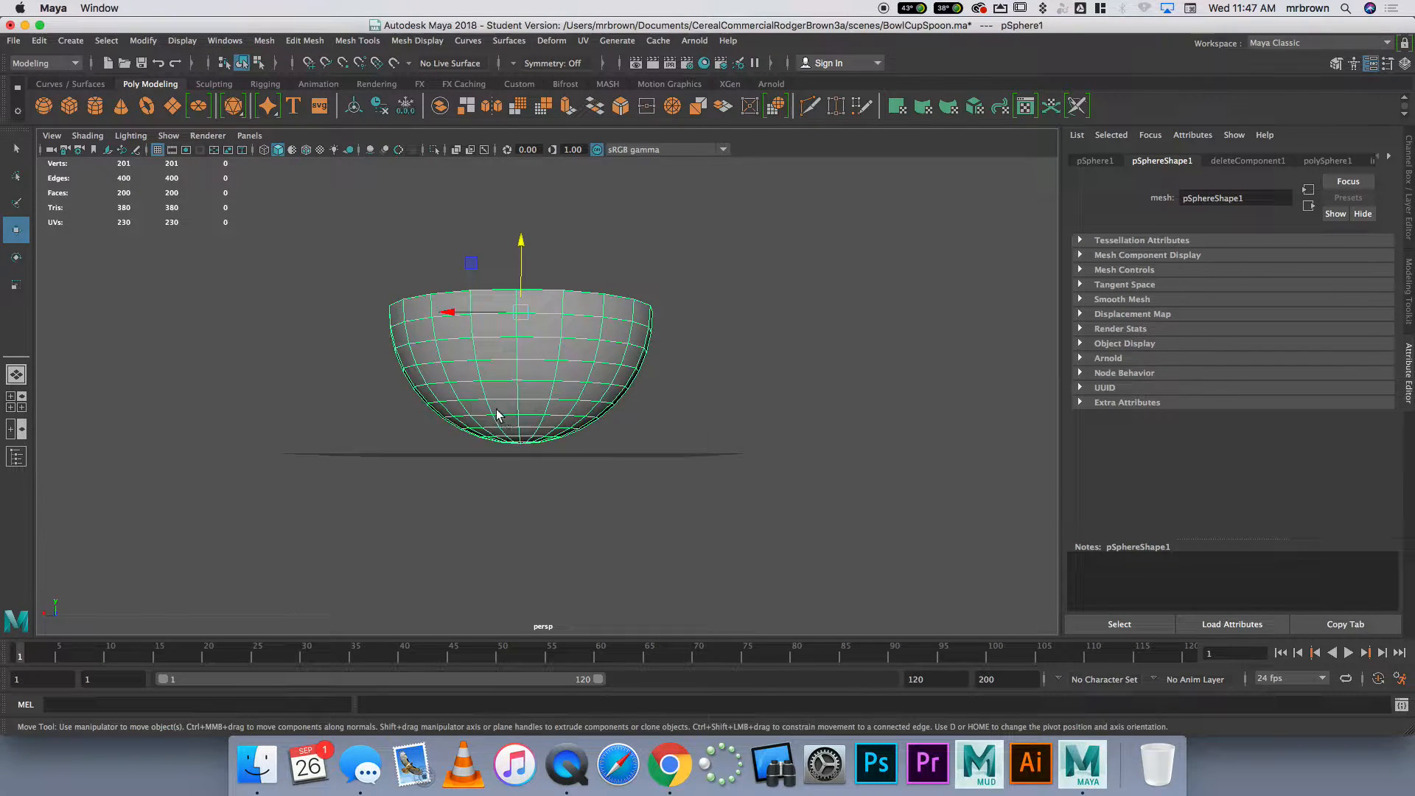
key("space")
right_click_drag(469, 389, 475, 424)
left_click_drag(661, 429, 444, 368)
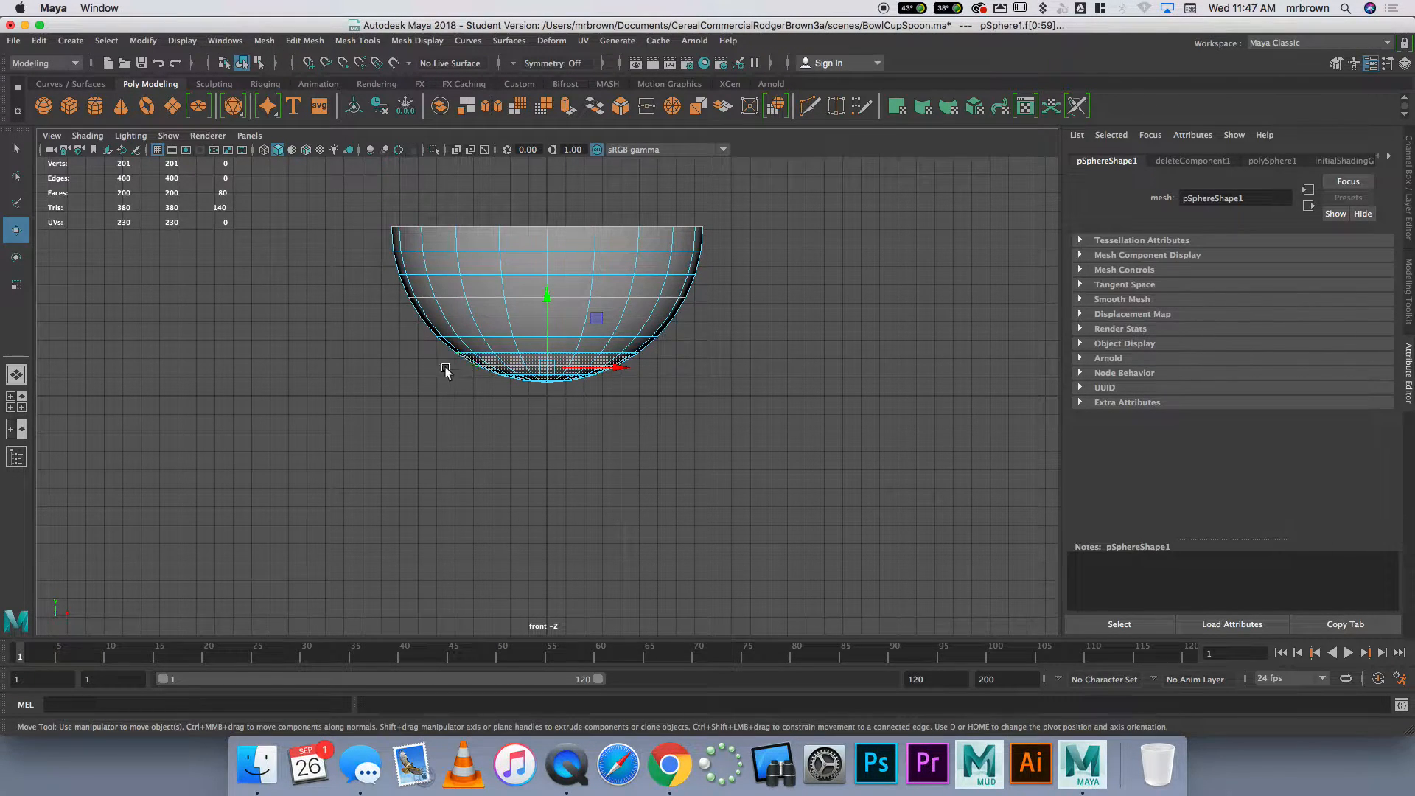
key("space")
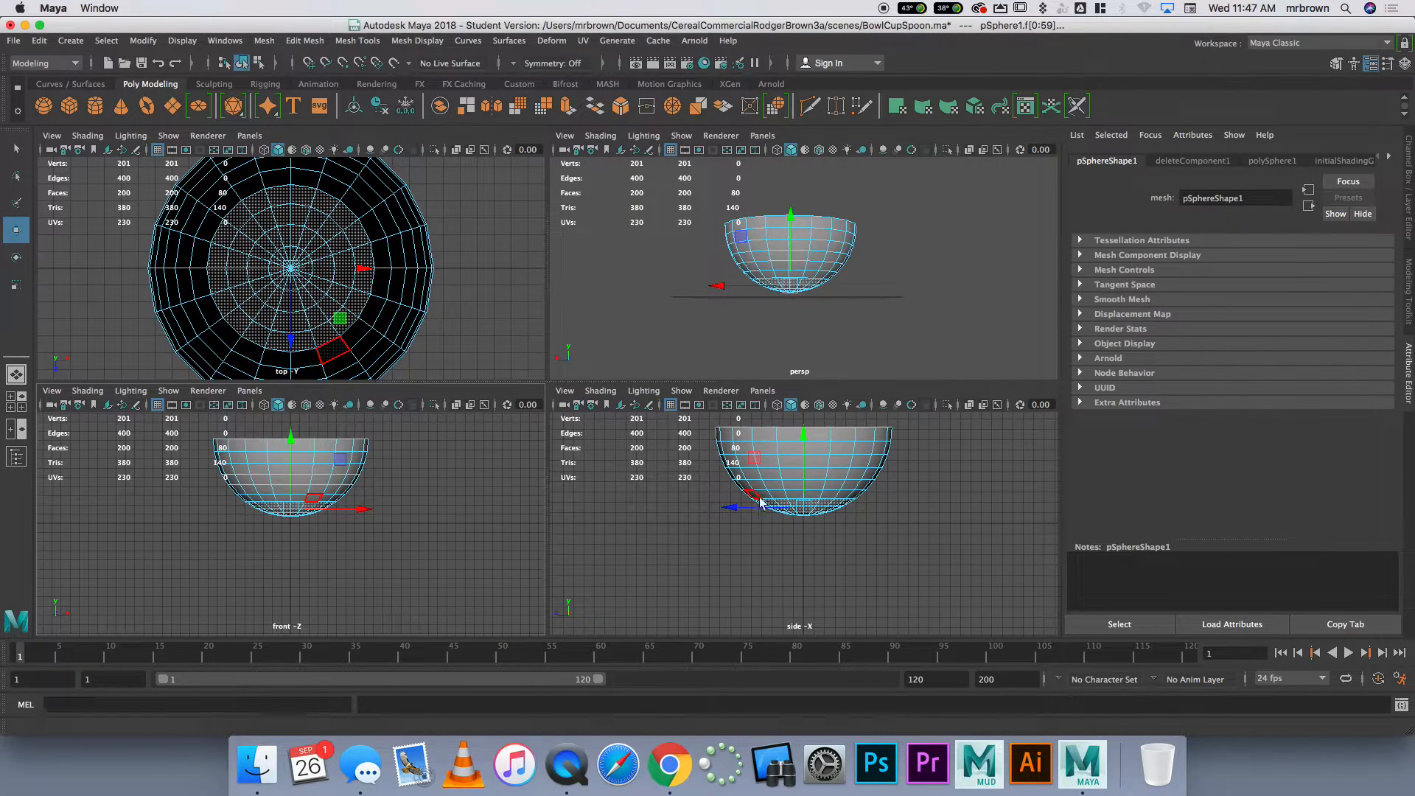
key("space")
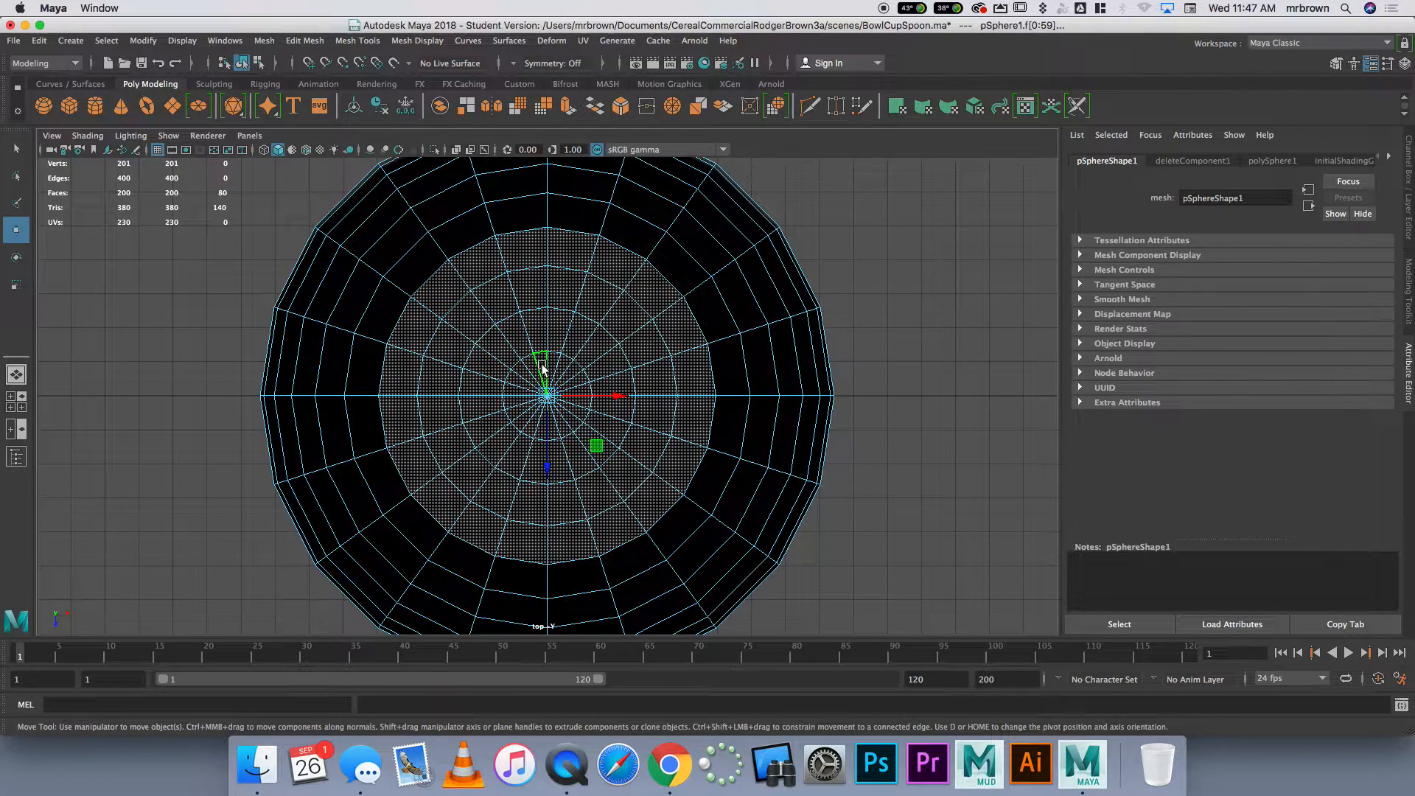
key("space")
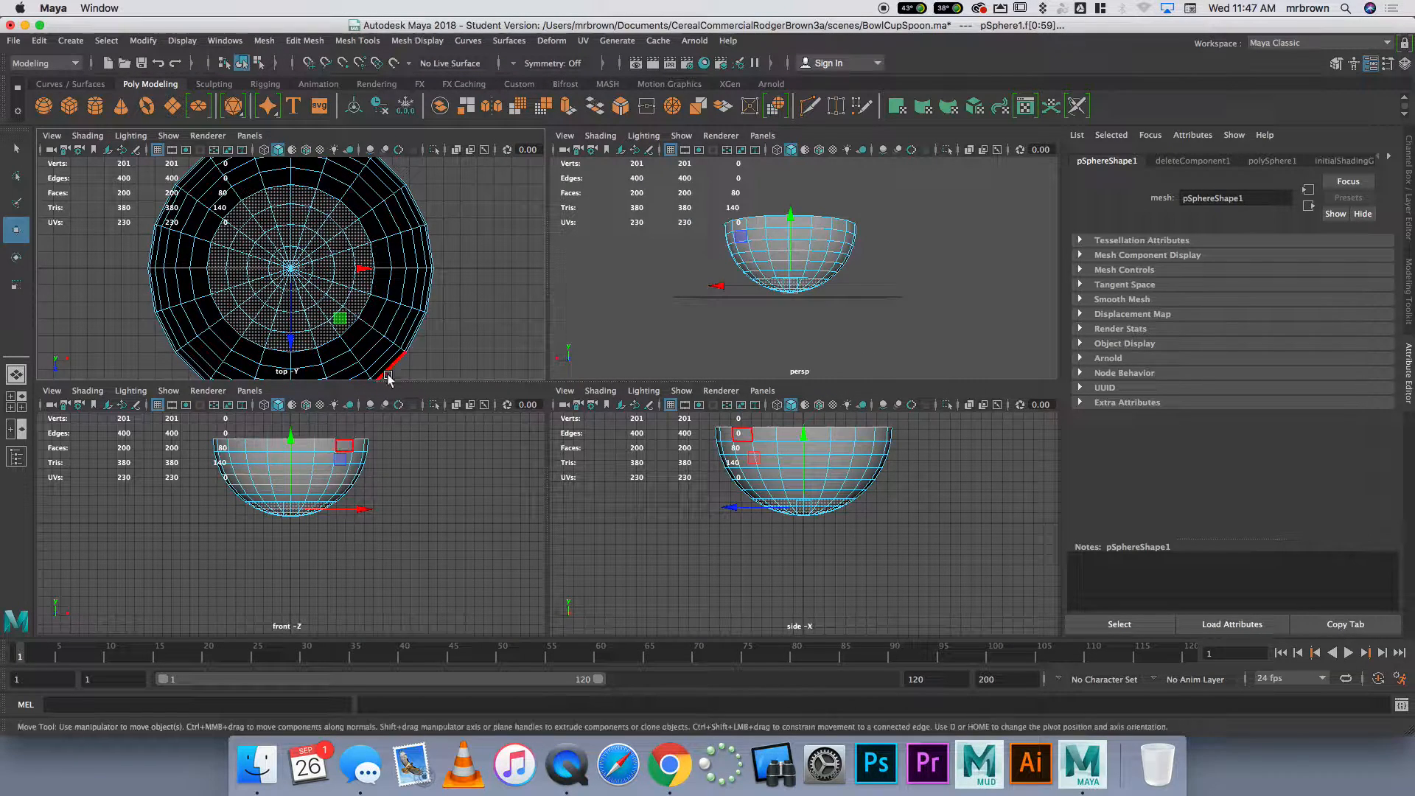
scroll(346, 520, "up", 2)
left_click_drag(385, 550, 197, 495)
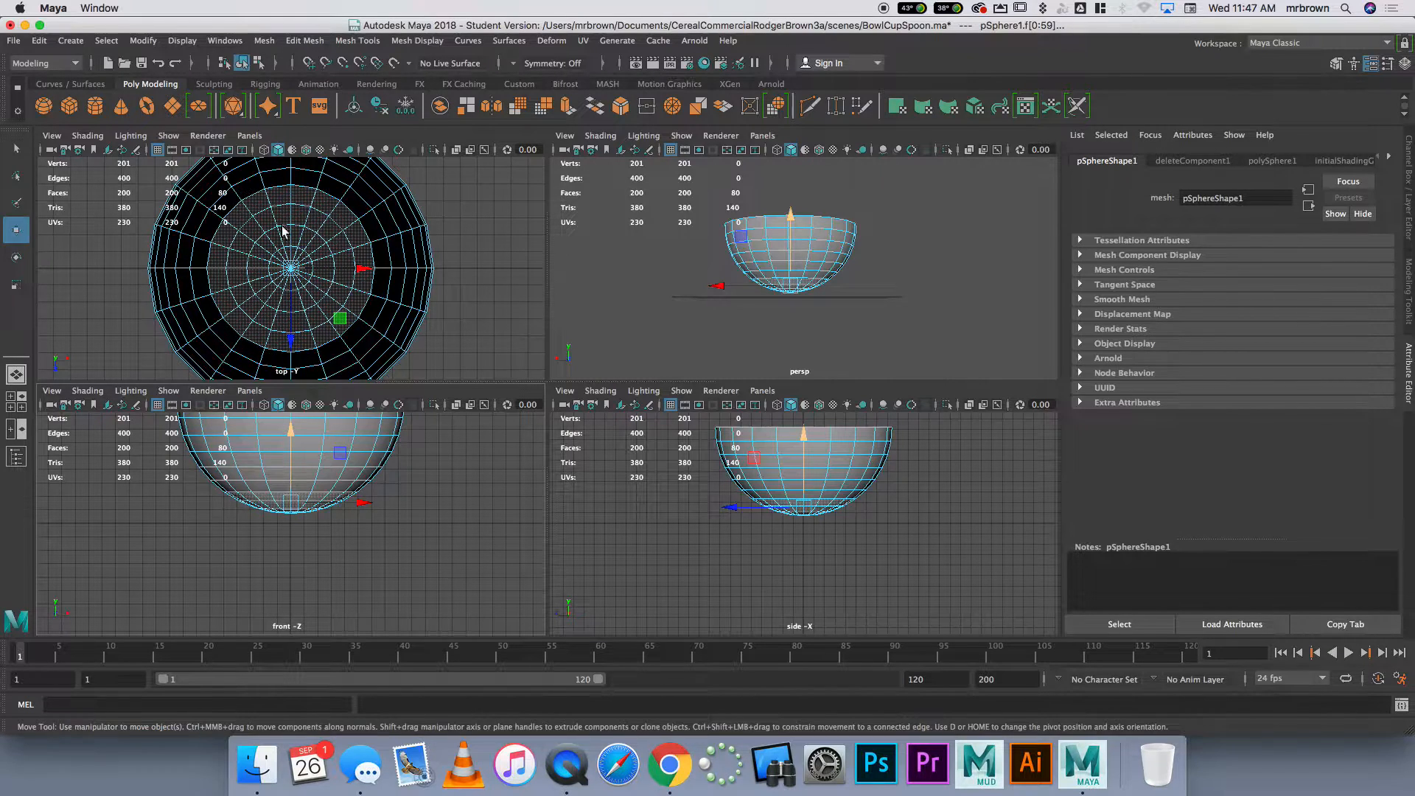
scroll(313, 582, "up", 3)
scroll(328, 579, "down", 2)
key("r")
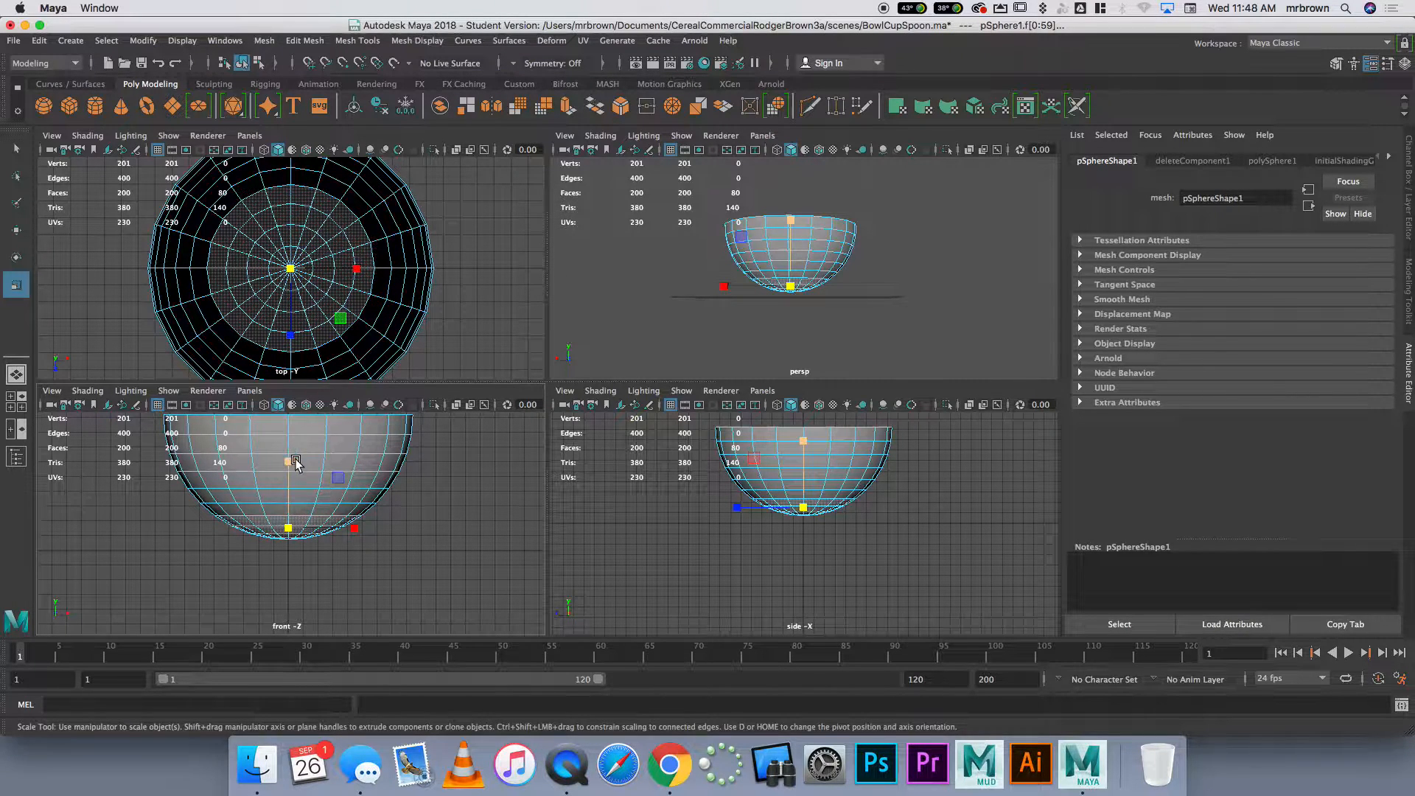
left_click_drag(290, 463, 276, 675)
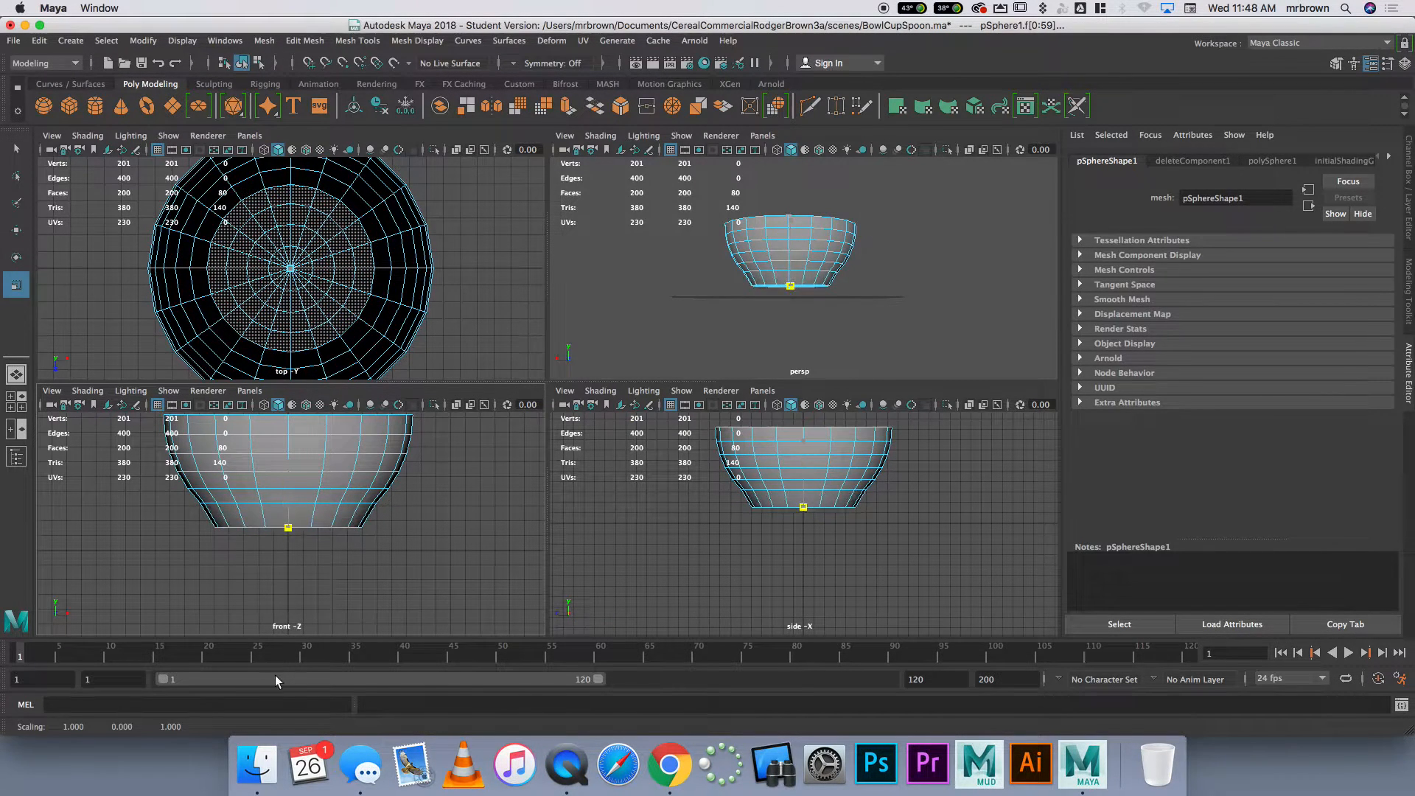
Repeat the vertical scaling of the selected bottom faces to make the bowl's base completely flat
left_click_drag(292, 466, 315, 655)
left_click_drag(288, 462, 307, 685)
scroll(305, 552, "down", 5)
left_click_drag(290, 461, 293, 624)
left_click_drag(289, 461, 288, 626)
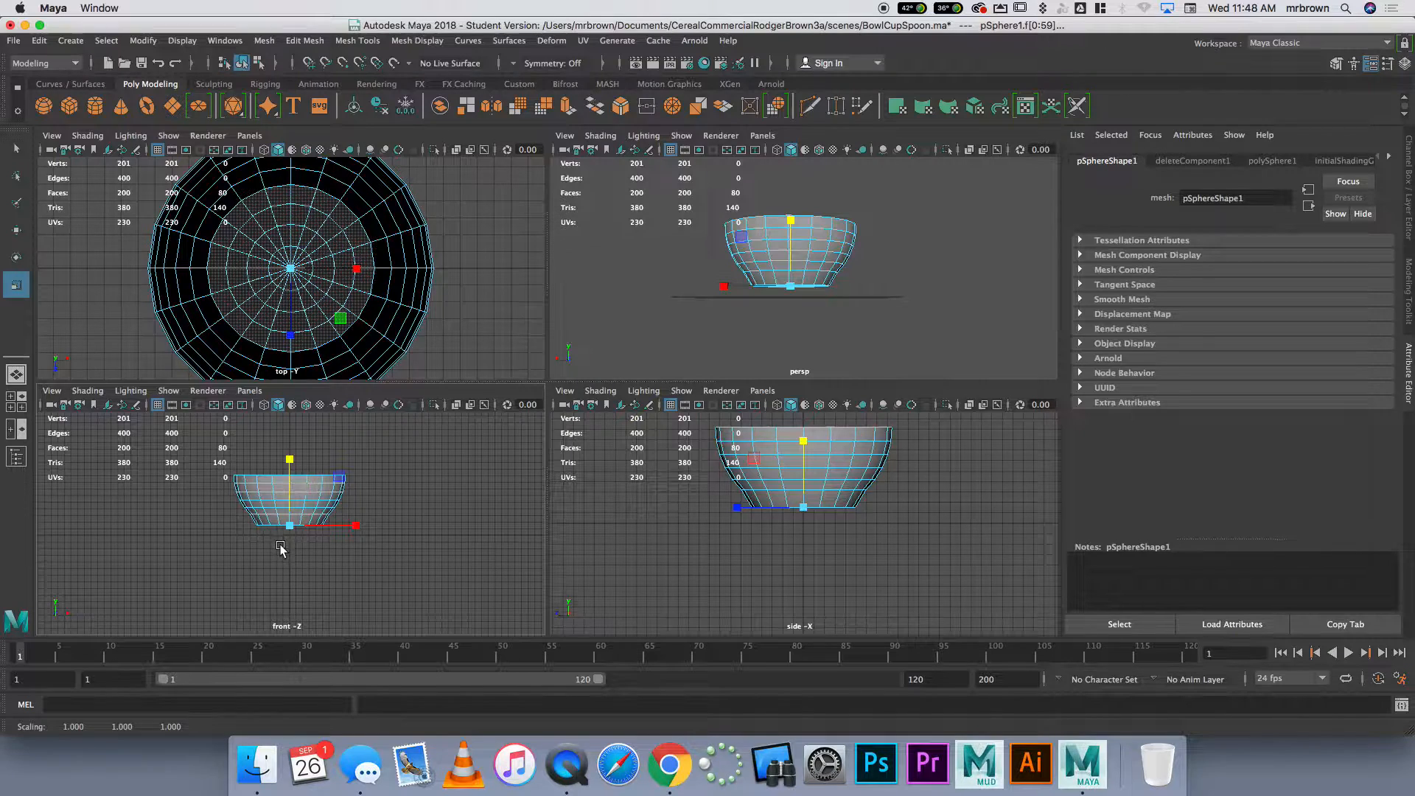
Move the flattened base faces up to about 2.23 in Y in the front view to smooth the bowl's side profile
scroll(282, 547, "up", 3)
scroll(283, 547, "up", 2)
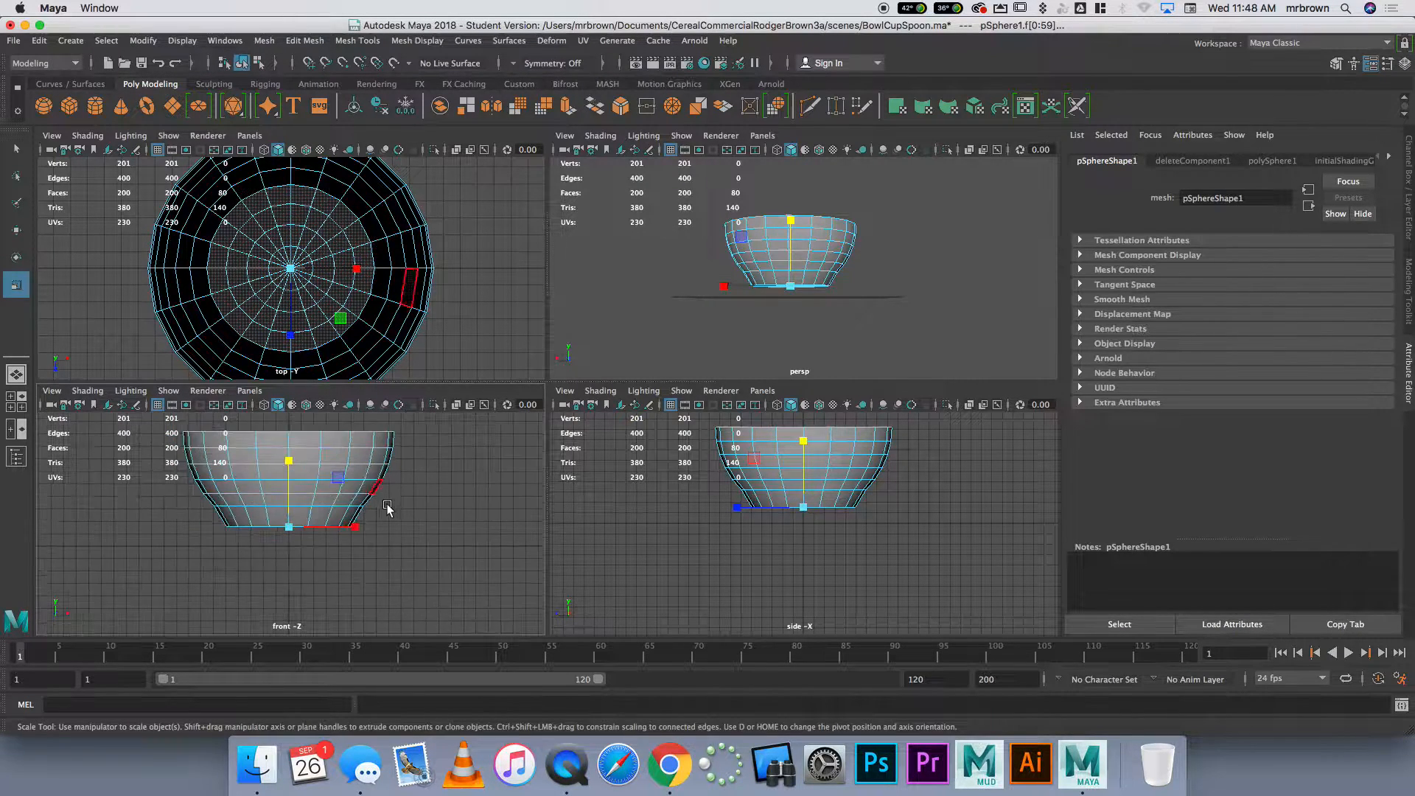
key("space")
right_click_drag(435, 413, 452, 464, "alt")
middle_click_drag(453, 465, 488, 554, "alt")
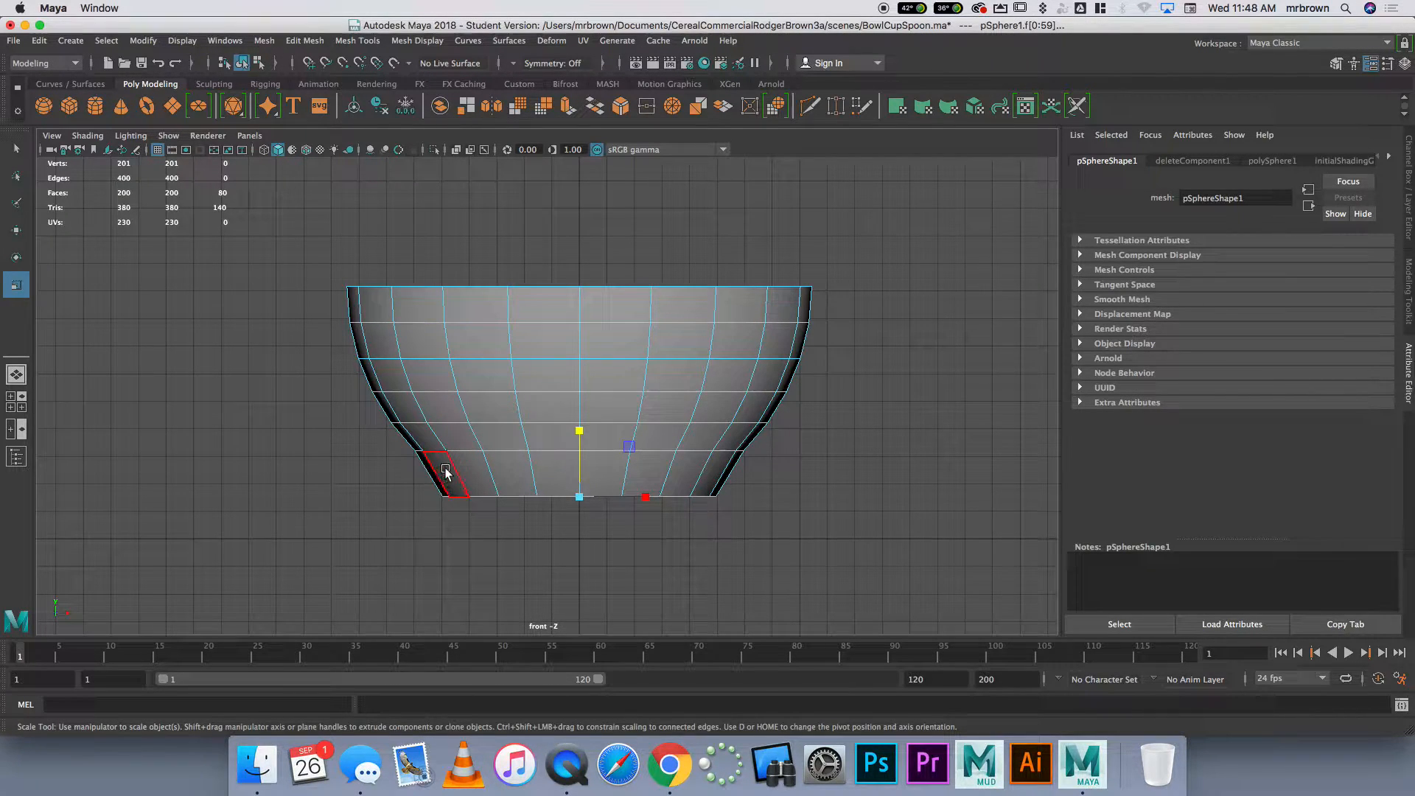
key("w")
left_click_drag(579, 427, 580, 407)
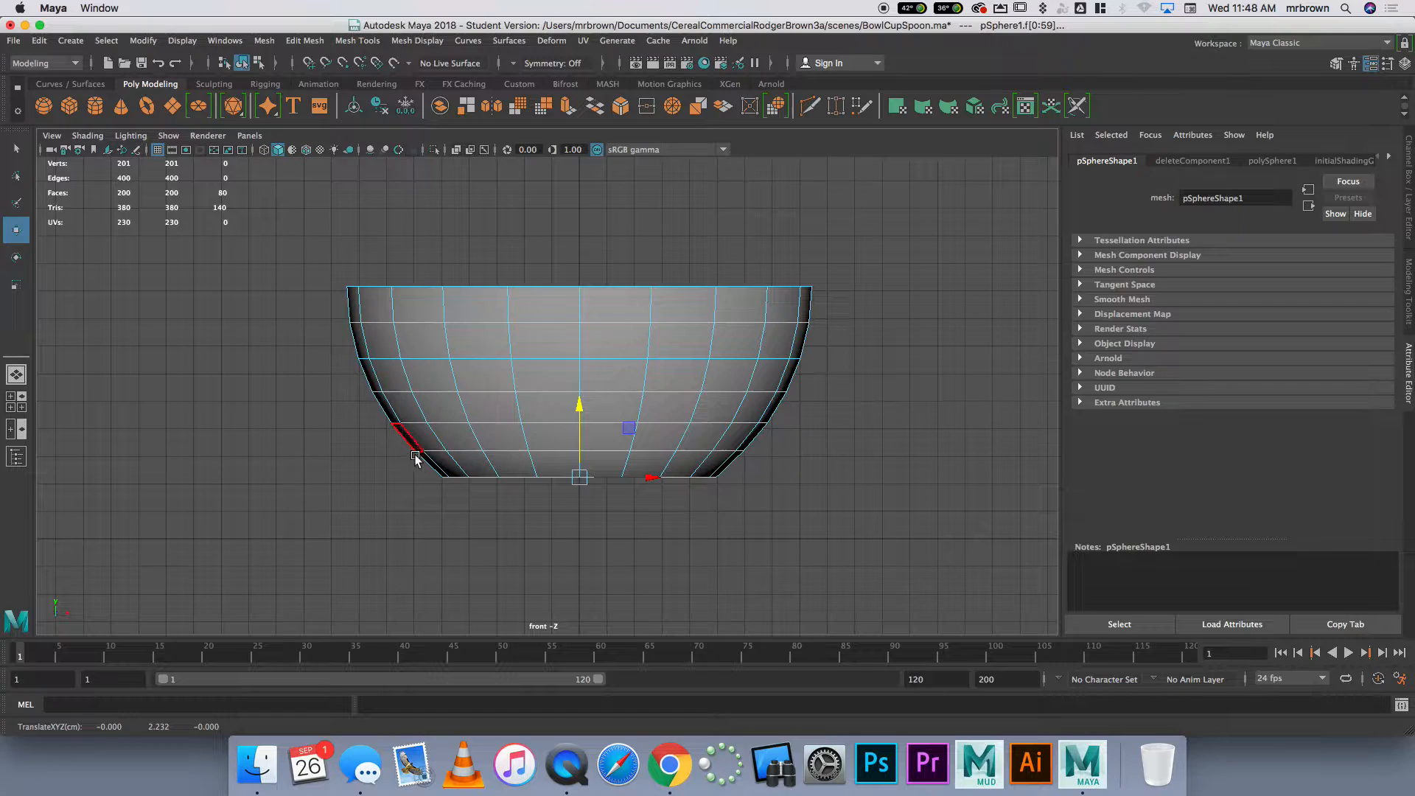
Return the bowl to object mode and inspect its inside in the perspective view
right_click(494, 345)
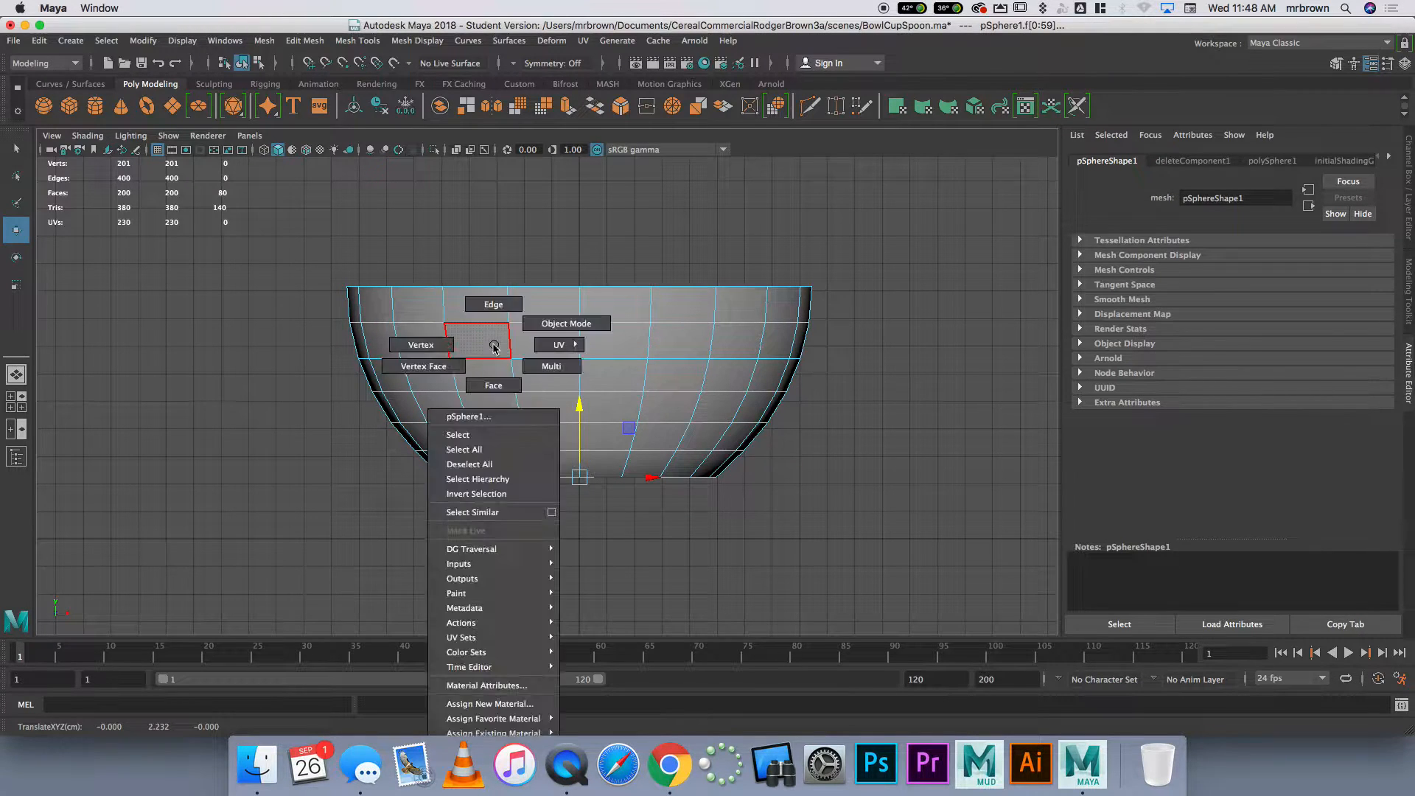
left_click(566, 323)
key("space")
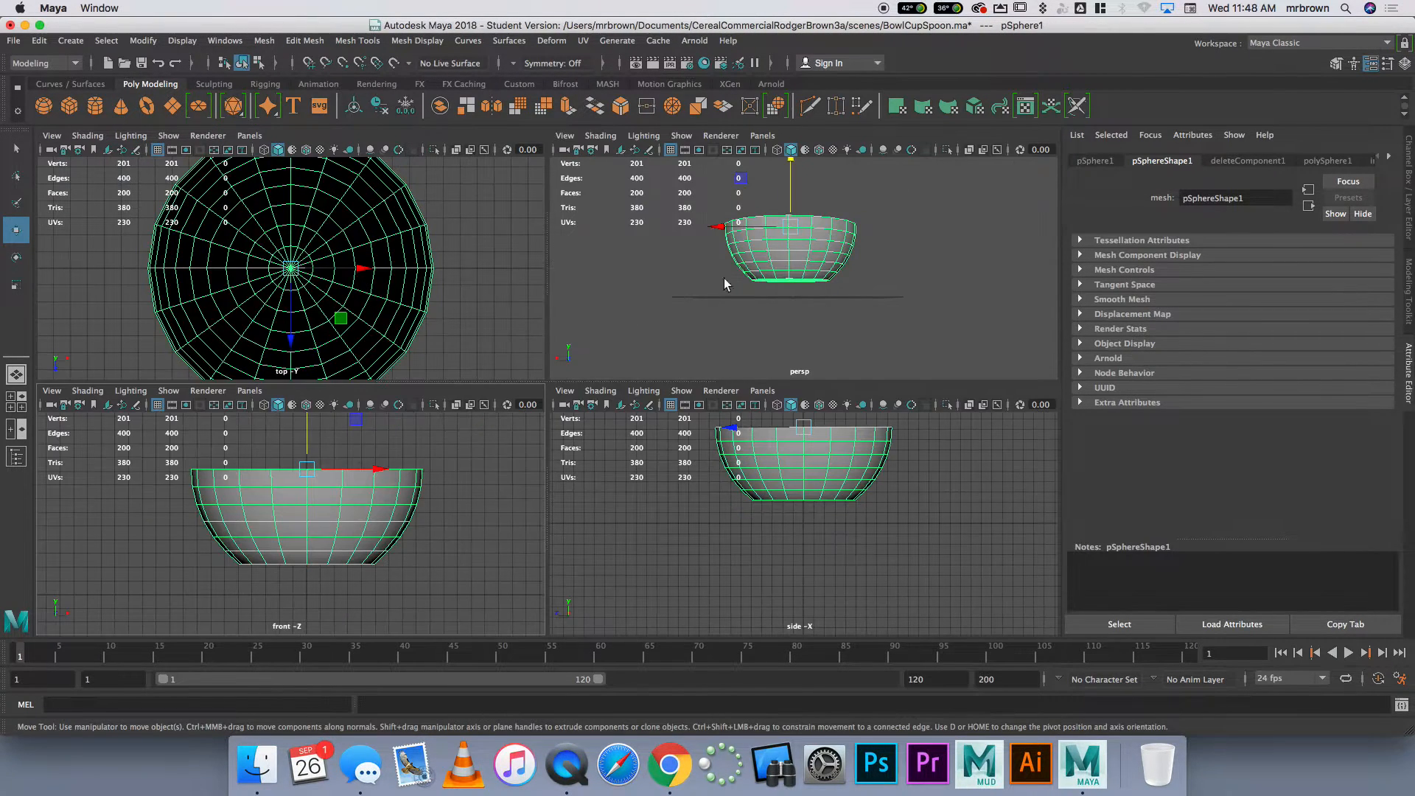
key("space")
left_click_drag(572, 368, 531, 382, "alt")
left_click_drag(521, 432, 623, 391, "alt")
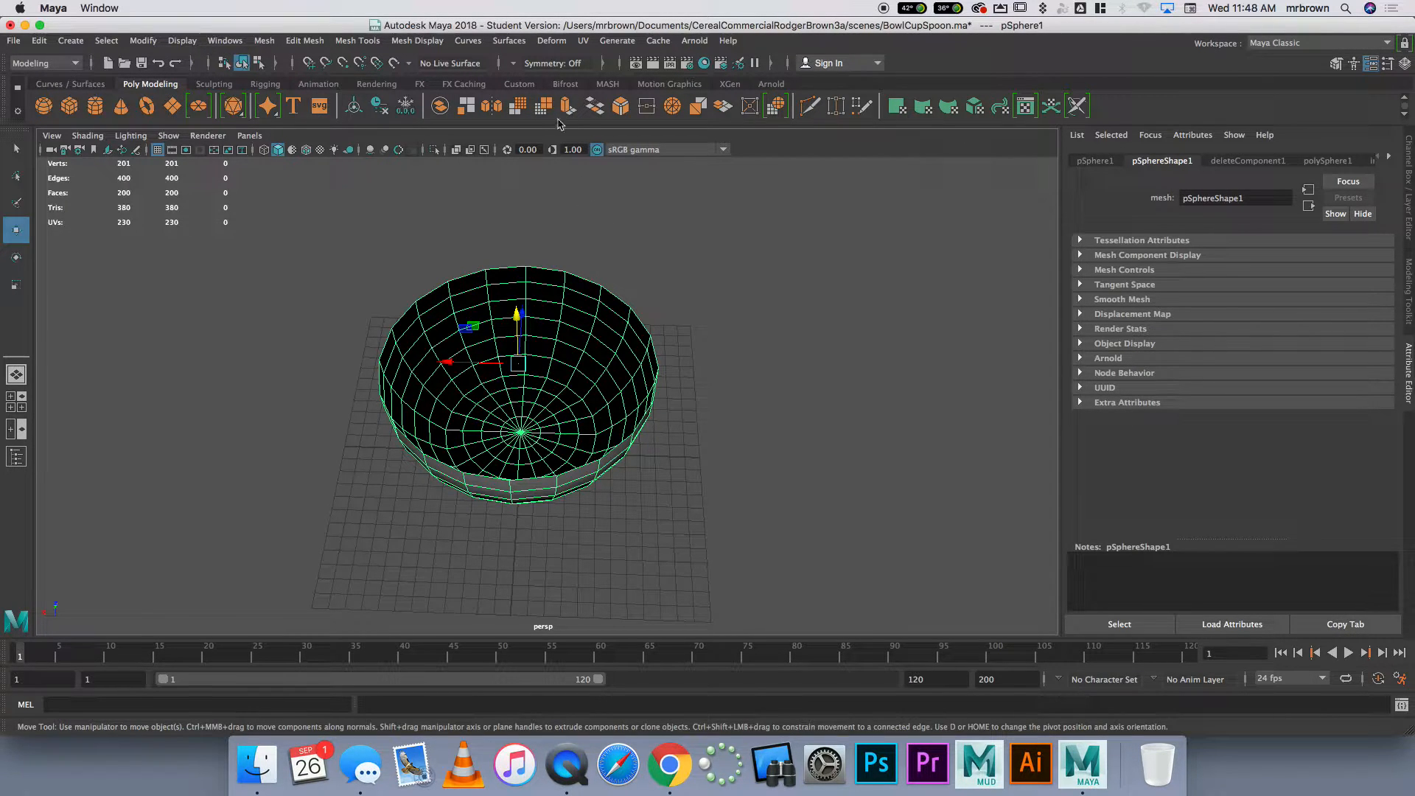
Extrude all of the bowl's faces outward with a Local Translate Z of about 0.63 to give the wall thickness
key("alt")
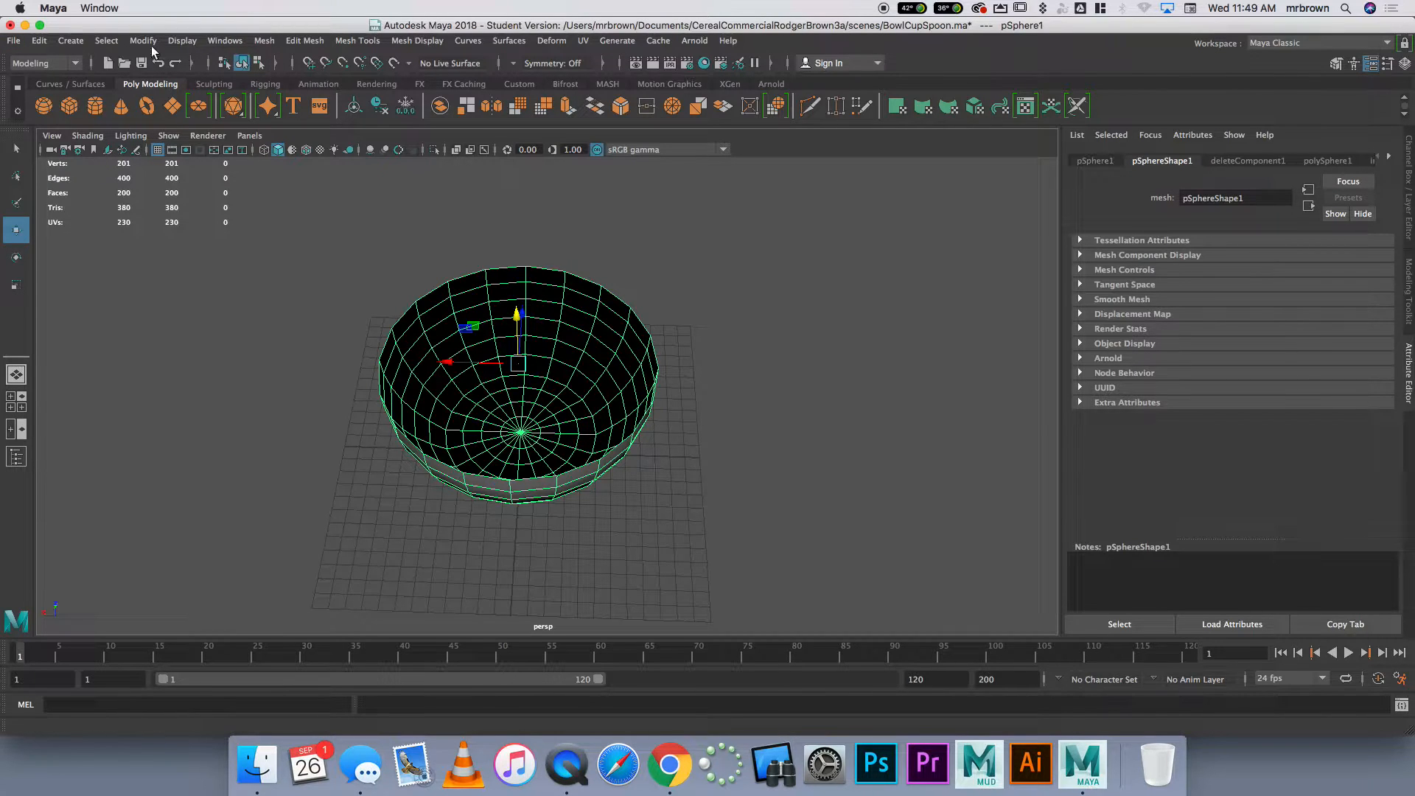
left_click(303, 42)
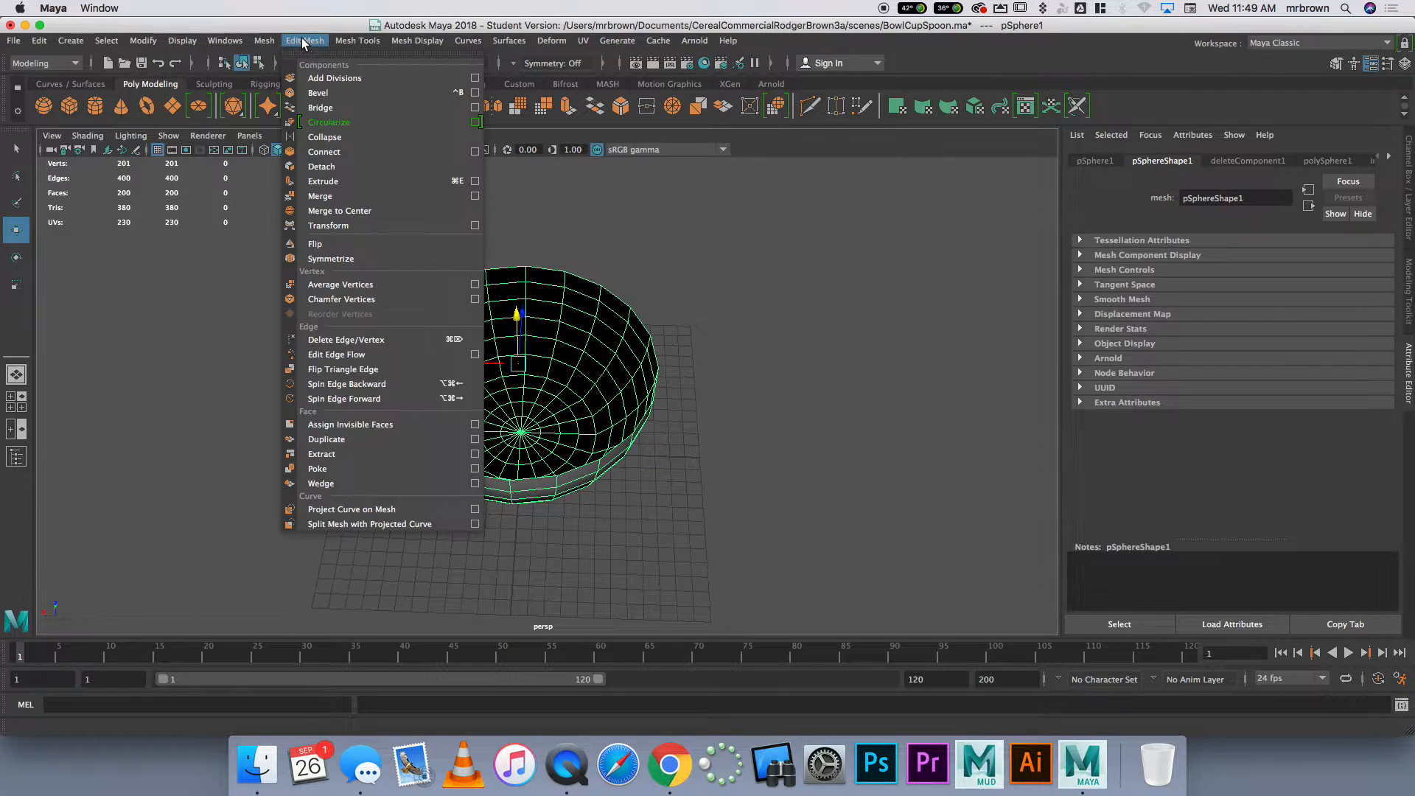
left_click(350, 185)
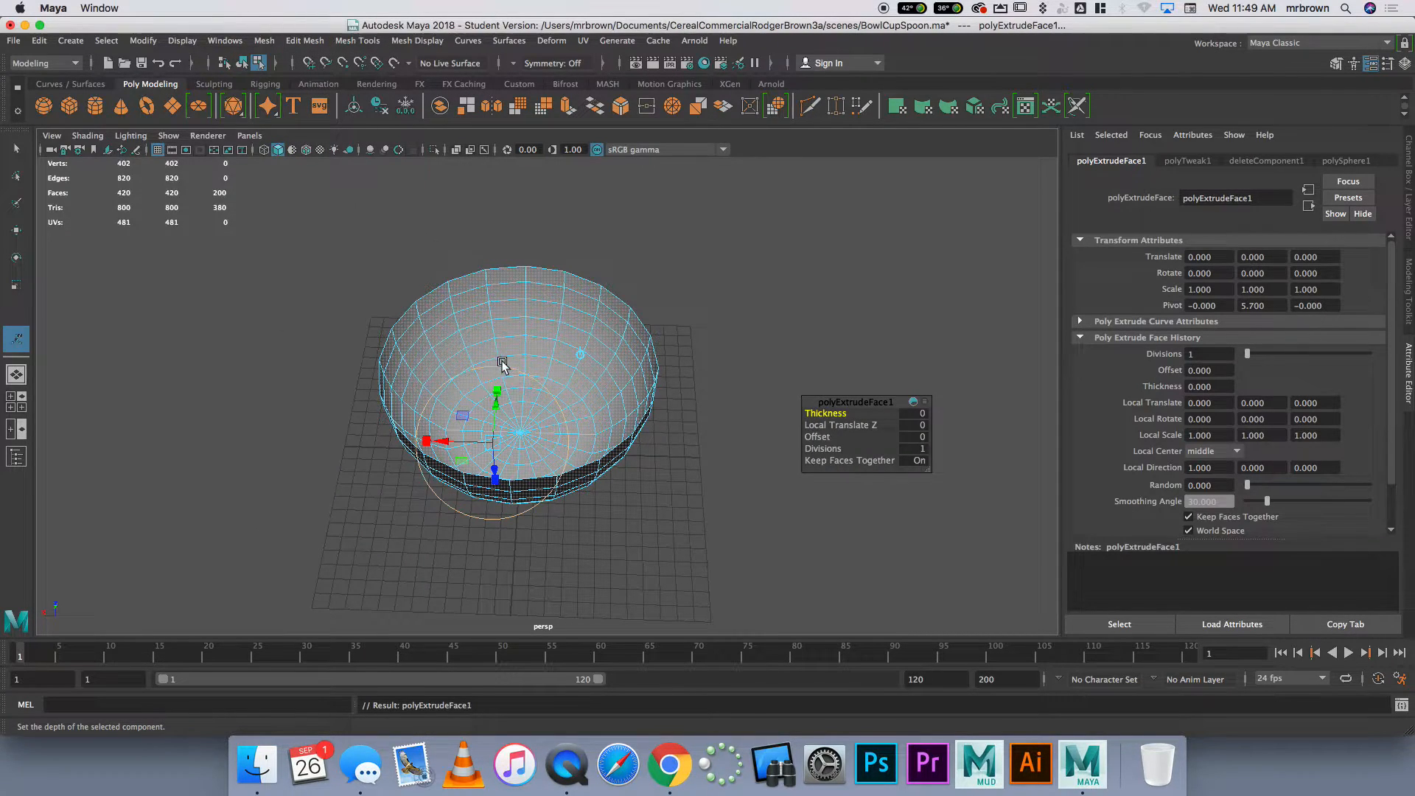
left_click_drag(712, 434, 560, 424, "alt")
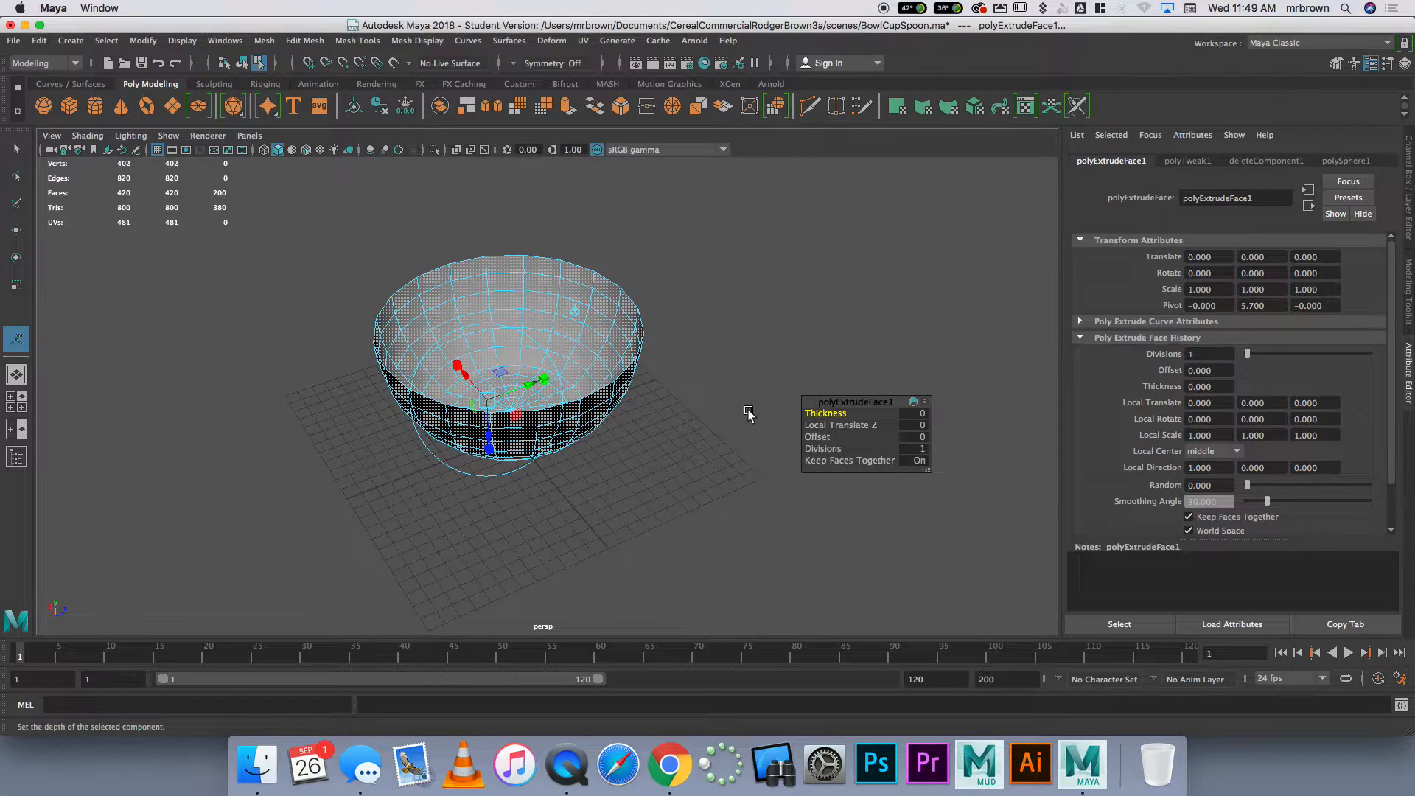
left_click_drag(857, 400, 799, 270)
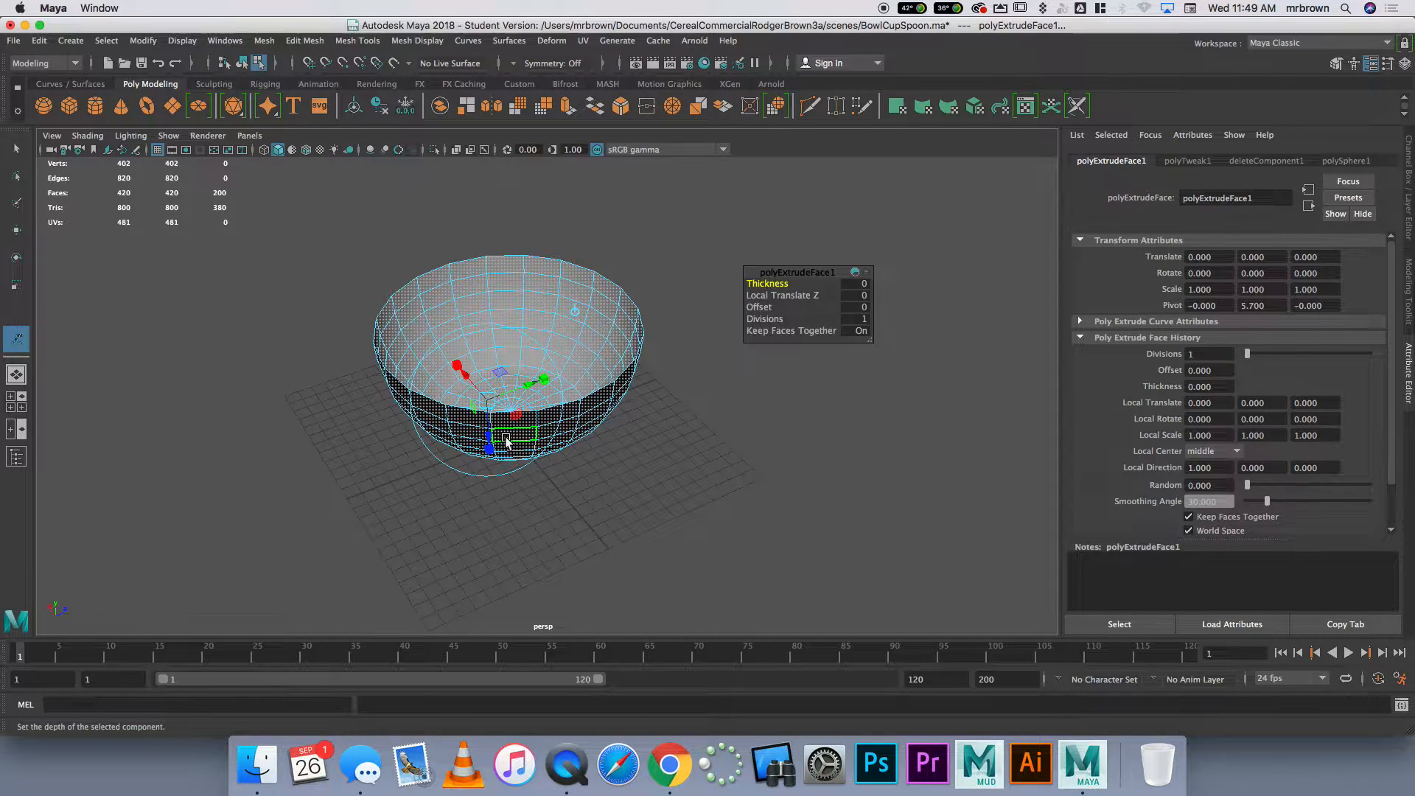
left_click_drag(489, 443, 490, 418)
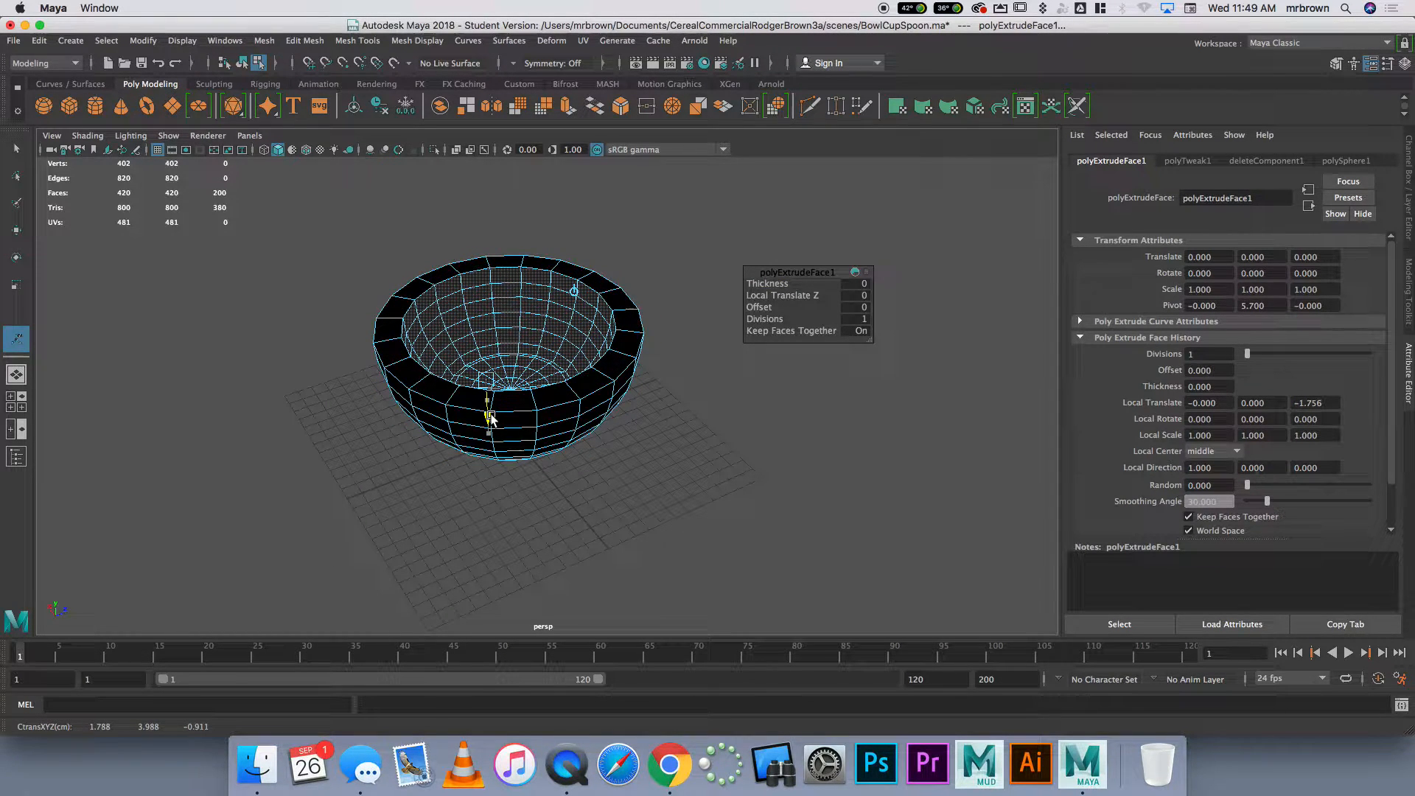
mouse_move(490, 417)
left_mouse_down()
mouse_move(499, 454)
mouse_move(490, 444)
left_mouse_up()
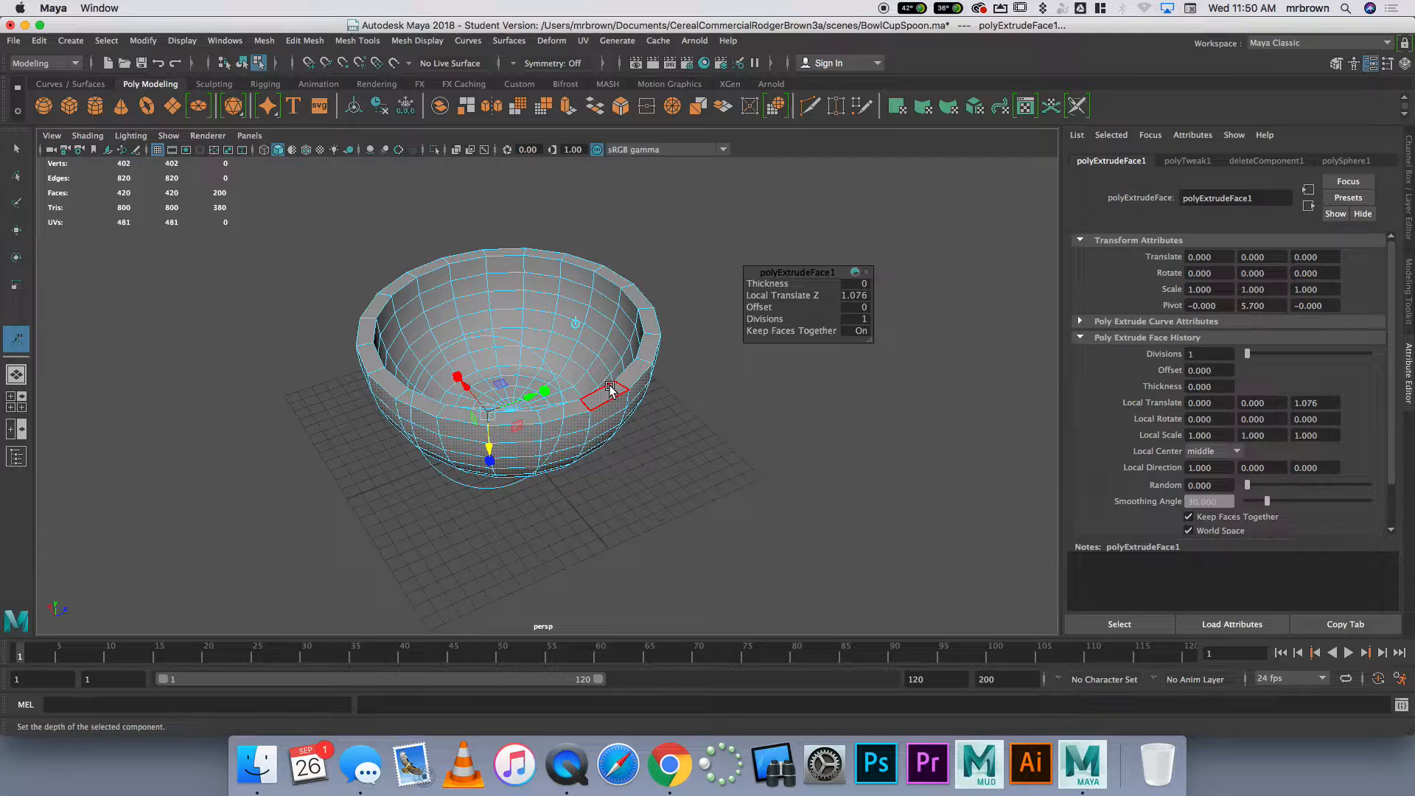
mouse_move(719, 426)
left_mouse_down("alt")
mouse_move(715, 376)
mouse_move(719, 410)
left_mouse_up("alt")
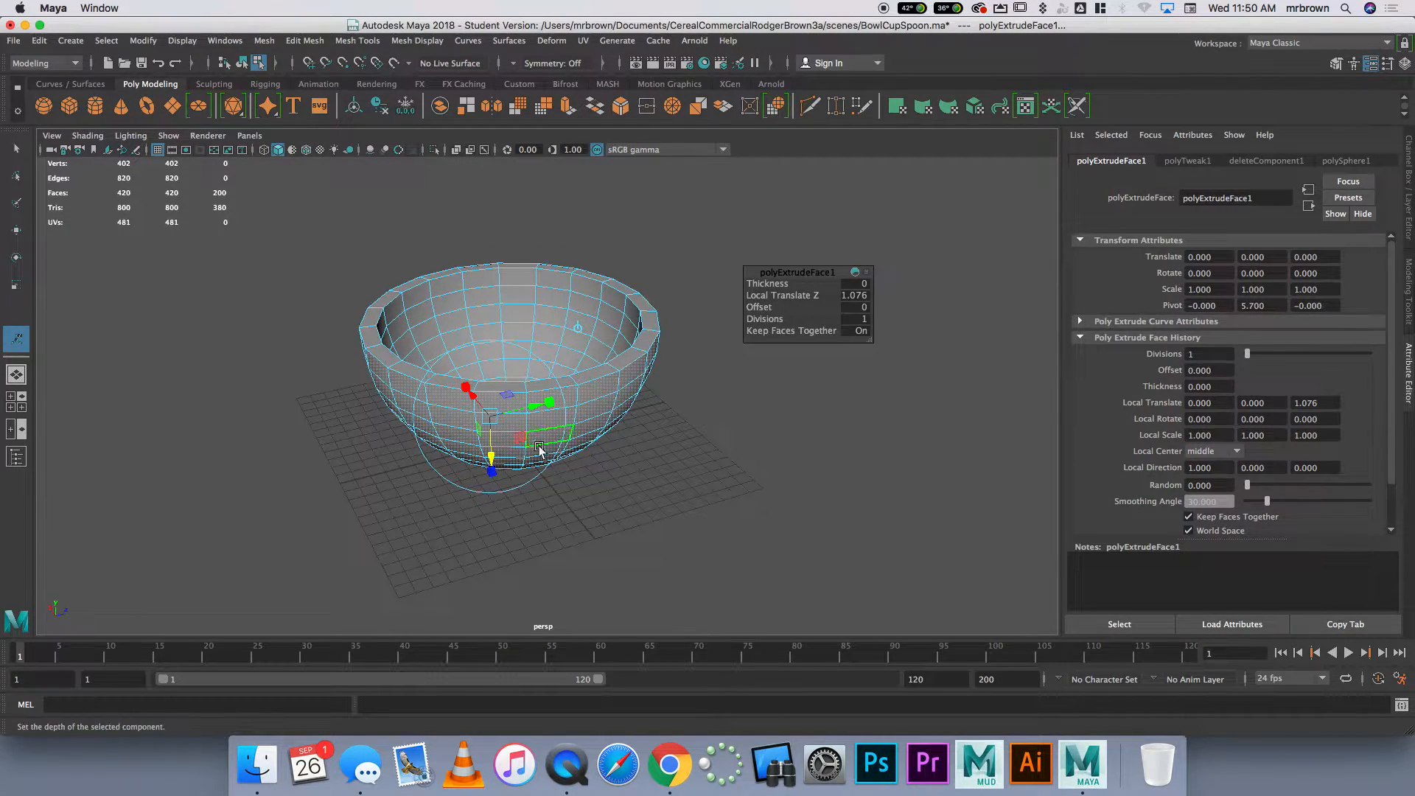
left_click_drag(492, 470, 494, 456)
Set the extrusion's Thickness to 0.3 and Offset to 0.2, and return the bowl to object mode
left_click_drag(770, 294, 772, 284)
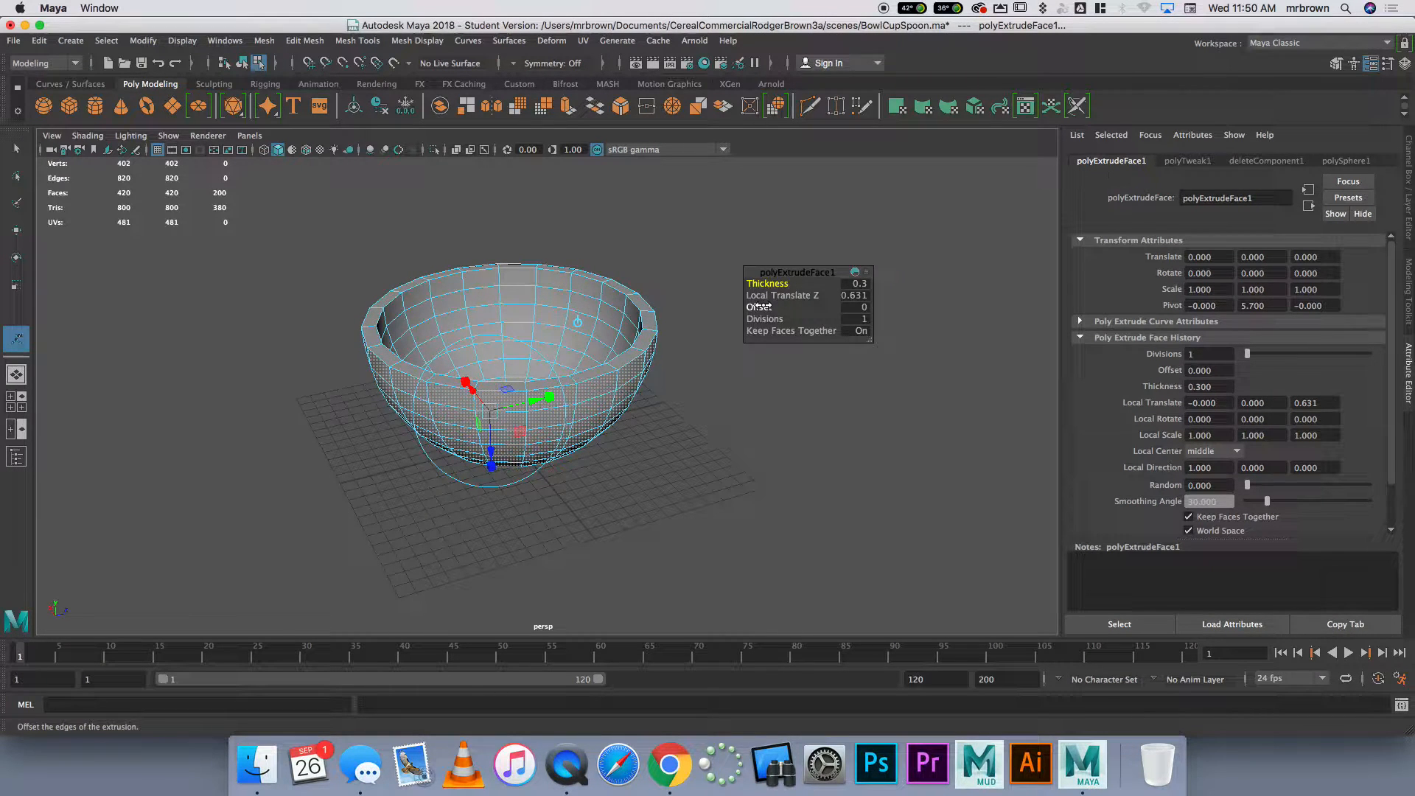
mouse_move(759, 307)
left_mouse_down()
mouse_move(802, 317)
mouse_move(743, 316)
left_mouse_up()
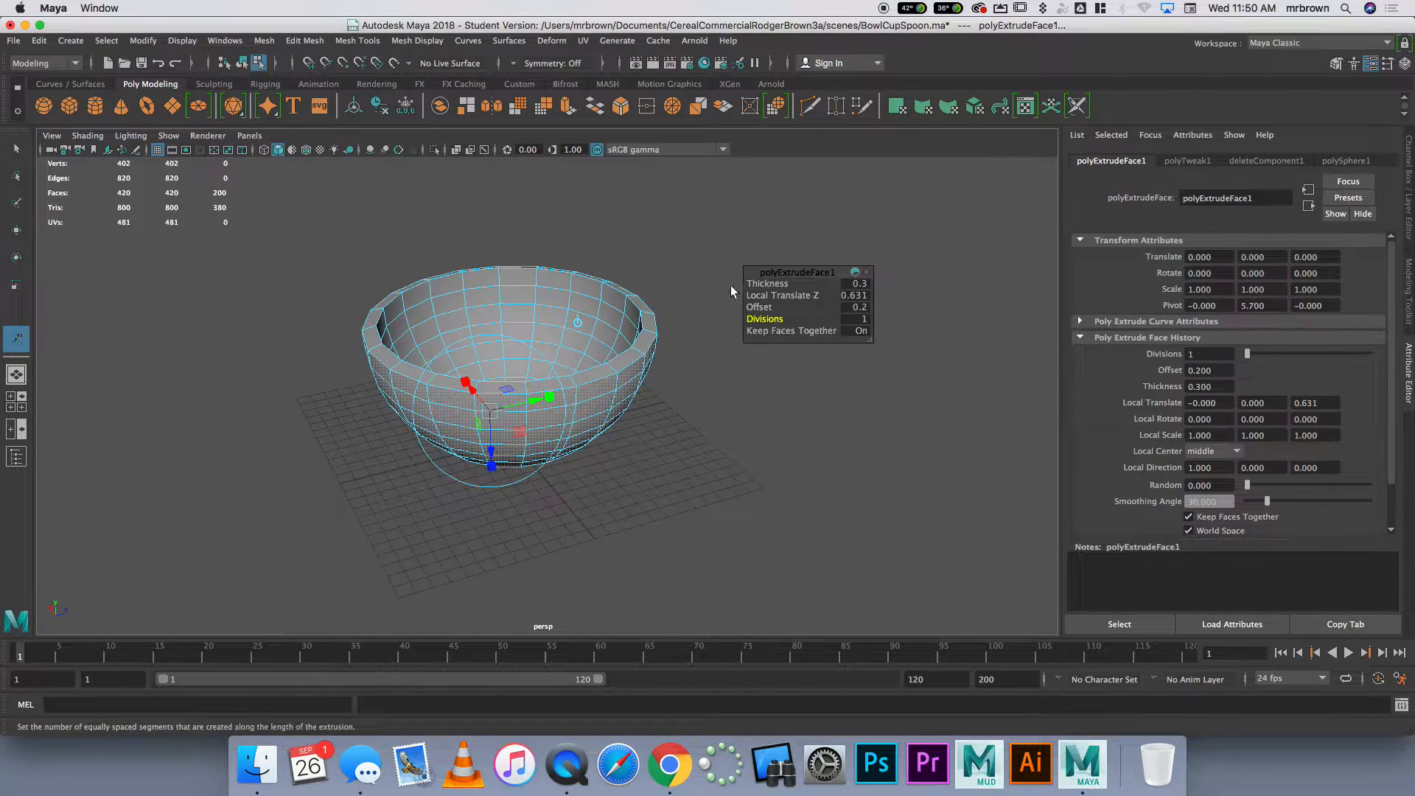
left_click(727, 354)
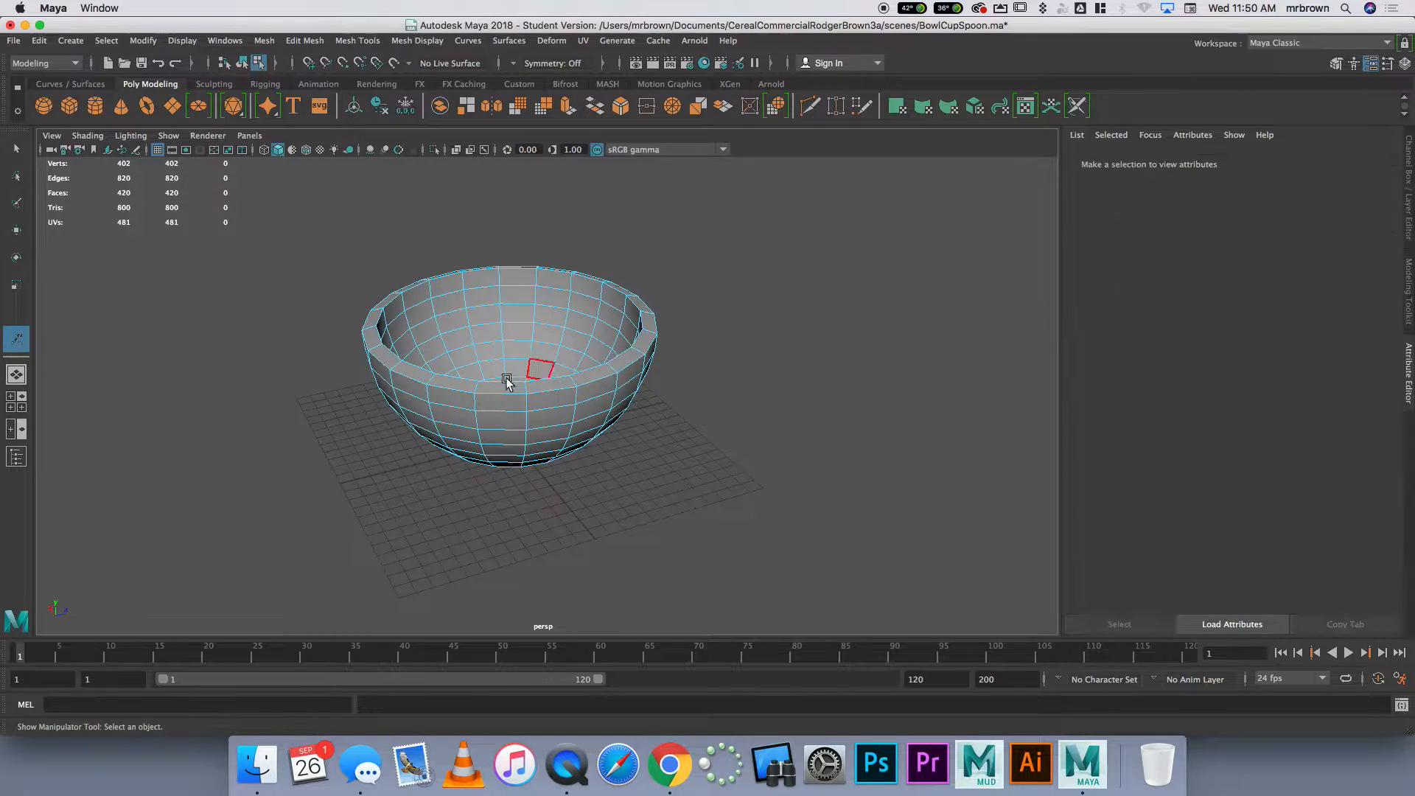
mouse_move(568, 357)
left_mouse_down("alt")
mouse_move(609, 309)
mouse_move(583, 362)
left_mouse_up("alt")
right_click_drag(583, 362, 643, 348)
left_click(686, 366)
left_click(597, 388)
left_click_drag(623, 396, 565, 402, "alt")
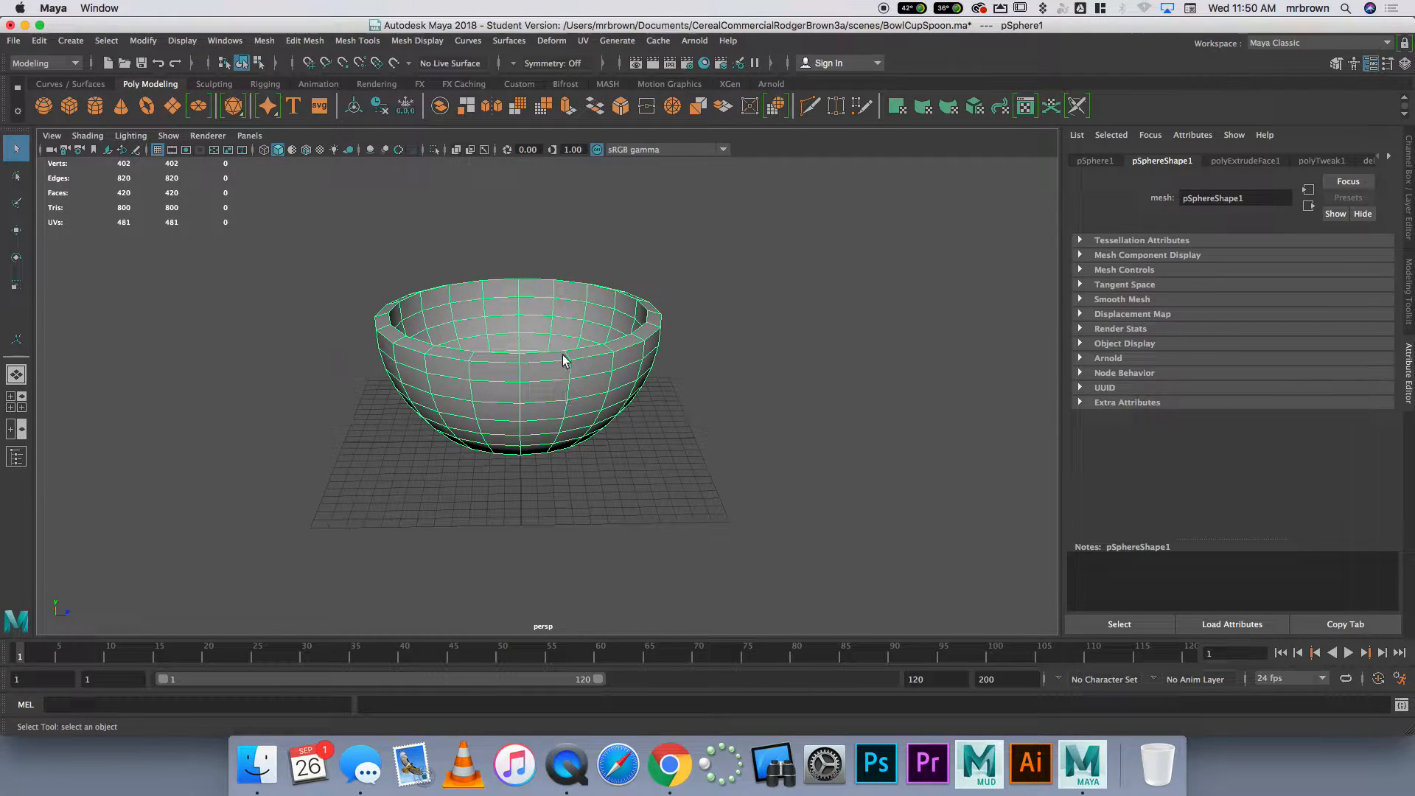
Move the bowl to about -9.5 in Z and place a duplicate of it at about 13.3 in Z
key("w")
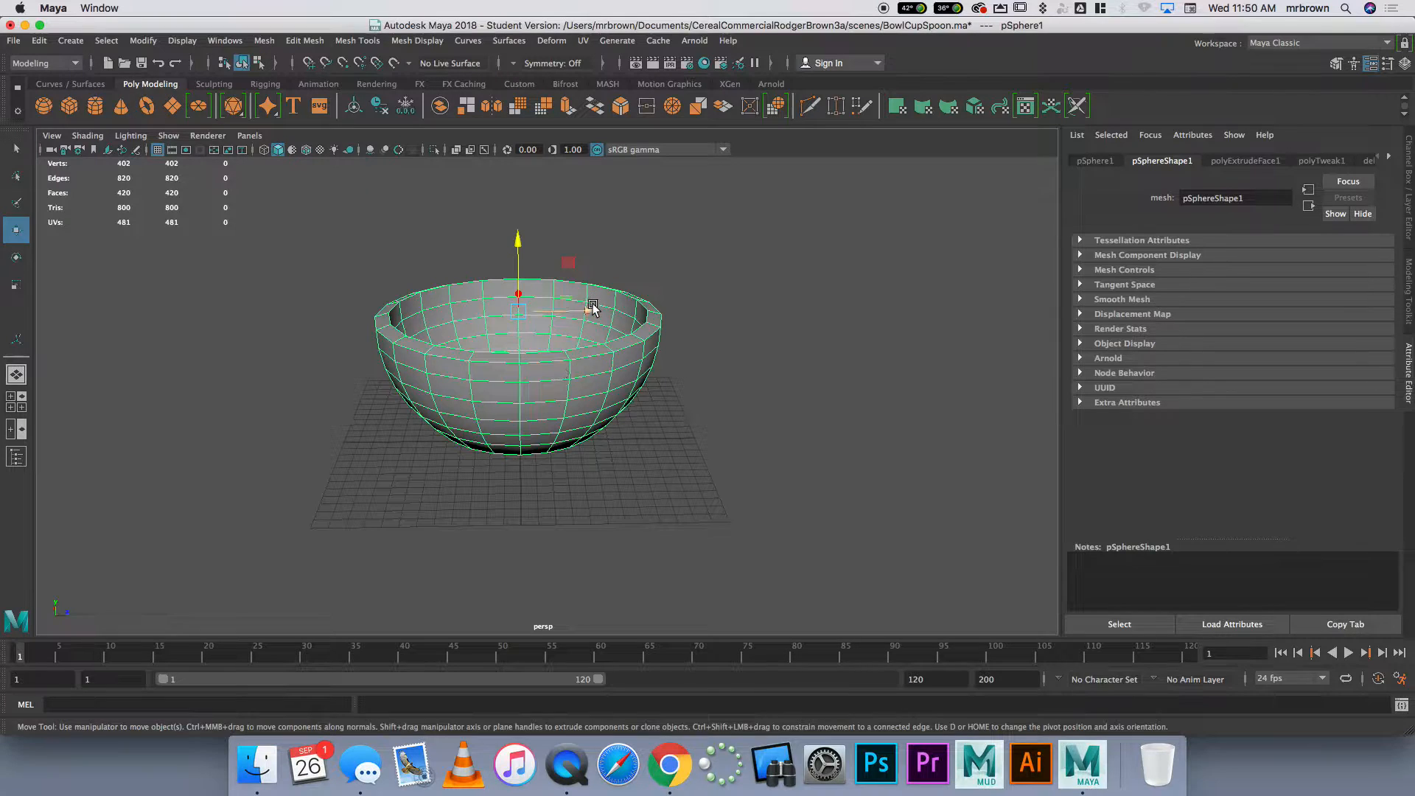
left_click_drag(588, 307, 443, 307)
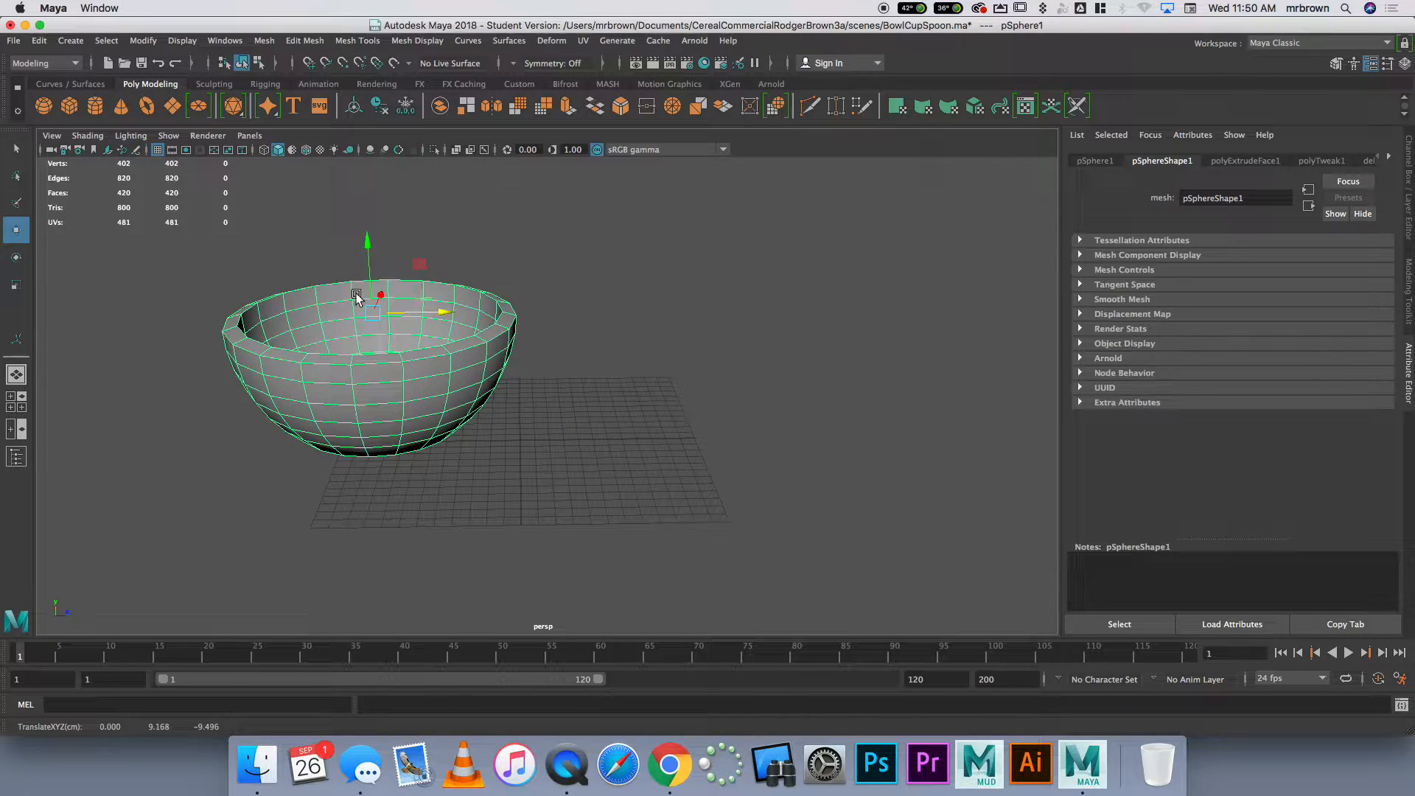
key("ctrl+d")
left_click_drag(432, 320, 782, 309)
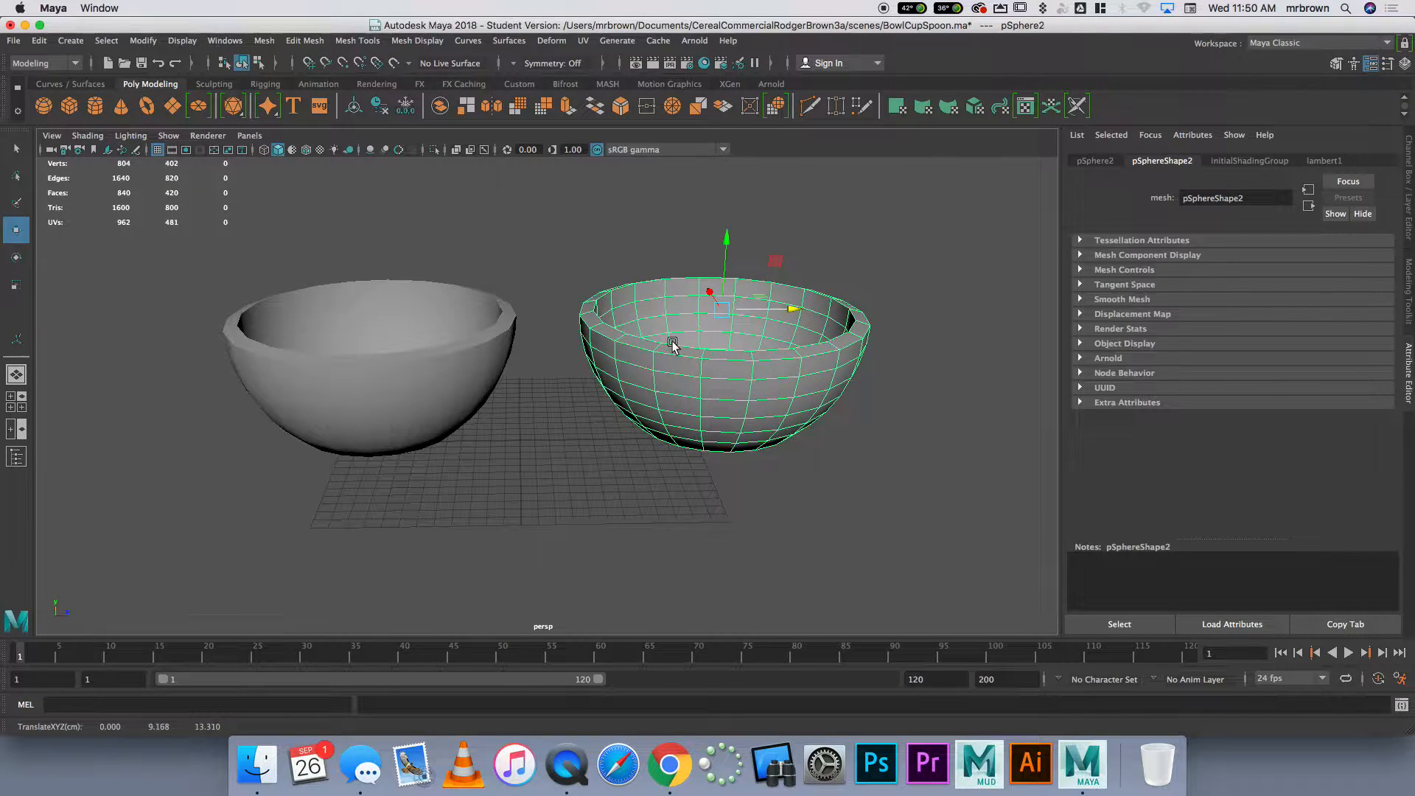
mouse_move(768, 342)
left_mouse_down("alt")
mouse_move(799, 272)
mouse_move(752, 357)
left_mouse_up("alt")
Apply Smooth with one division to the duplicate bowl and inspect its rim and inside
left_click(263, 41)
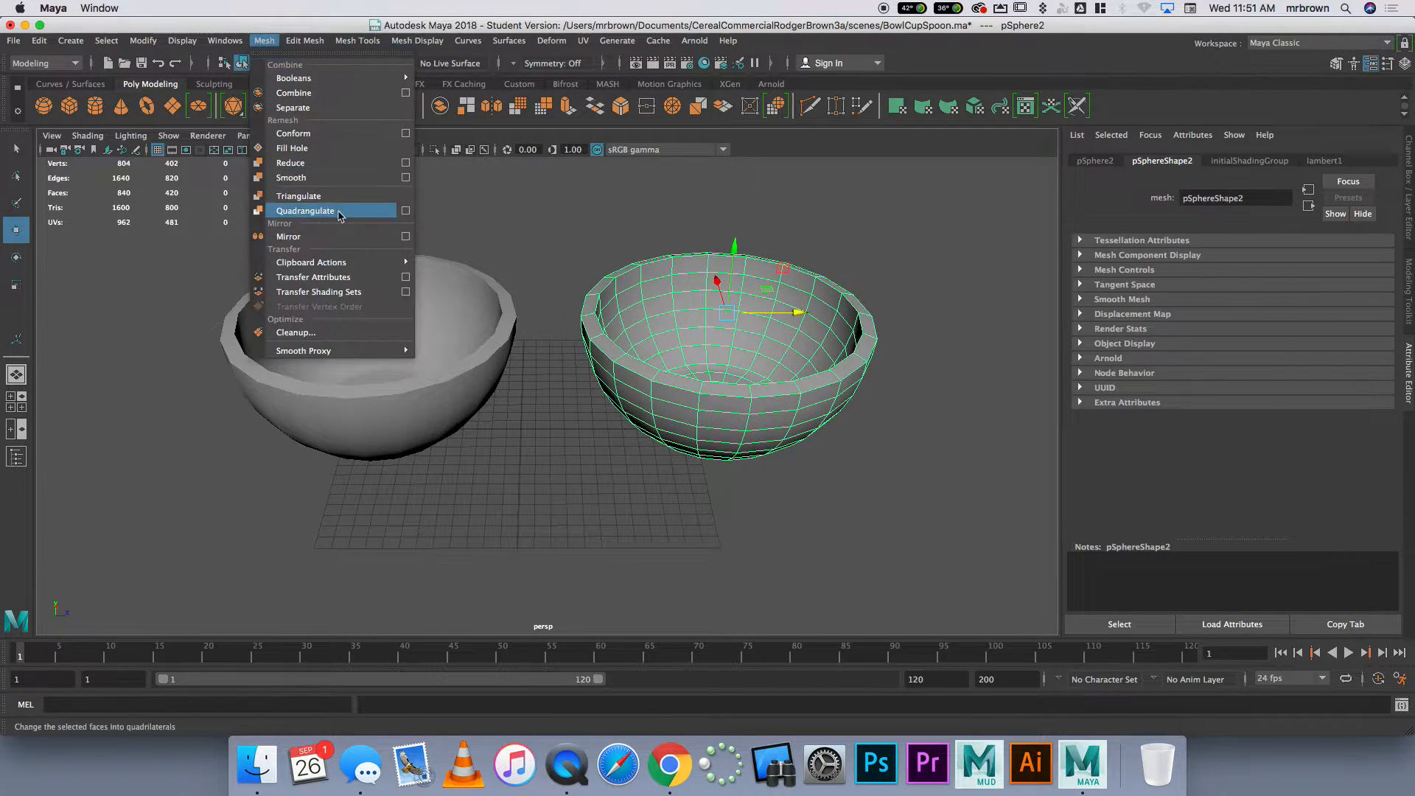
left_click(343, 183)
left_click(567, 221)
mouse_move(777, 316)
left_mouse_down("alt")
mouse_move(892, 278)
mouse_move(767, 302)
left_mouse_up("alt")
left_click(695, 374)
left_click_drag(695, 374, 709, 434, "alt")
Compare the smoothed duplicate with the unsmoothed original bowl, examining the edges of both meshes
left_click(597, 249)
left_click(657, 326)
left_click(455, 343)
left_click_drag(546, 387, 516, 302, "alt")
left_click(496, 289)
left_click_drag(478, 355, 496, 382, "alt")
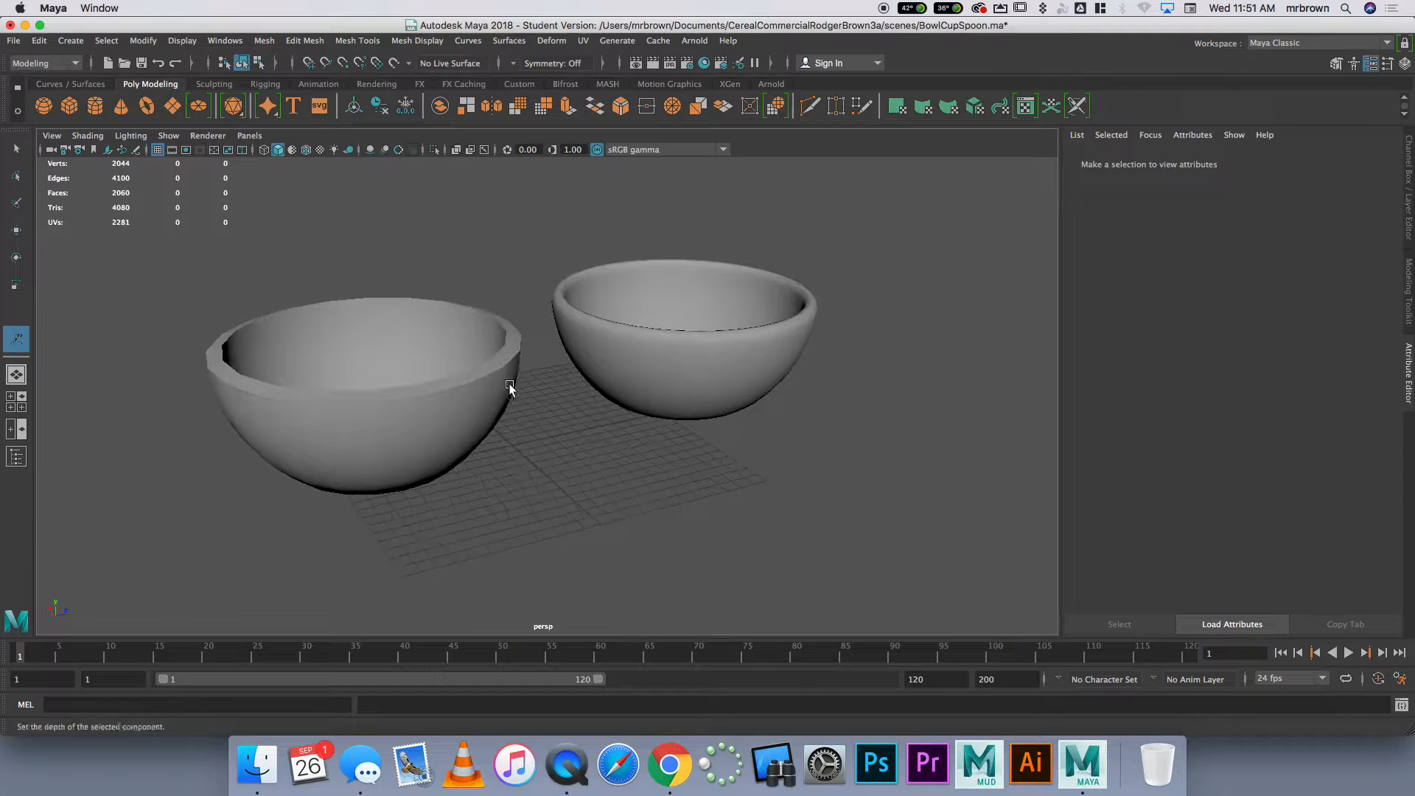
left_click(501, 377)
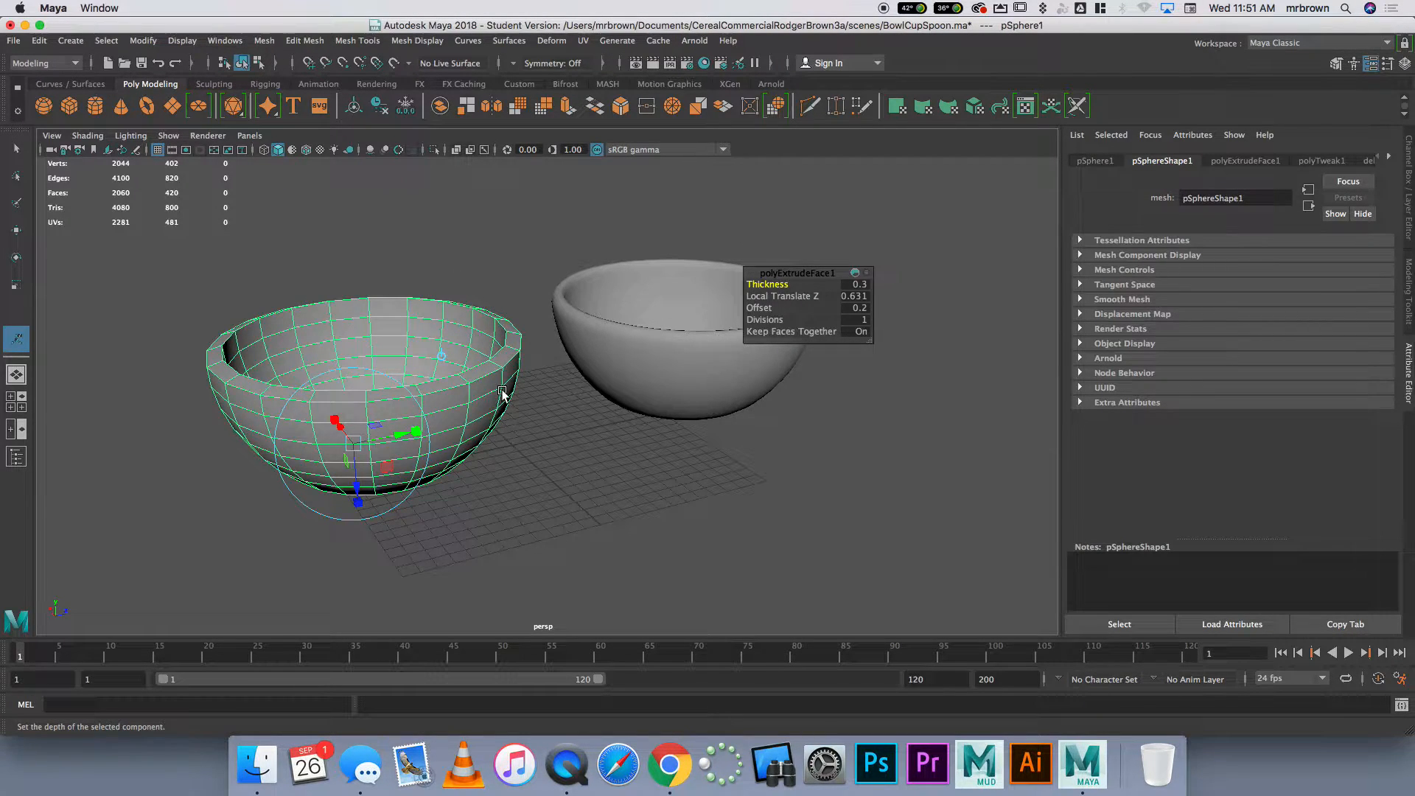
left_click(669, 365)
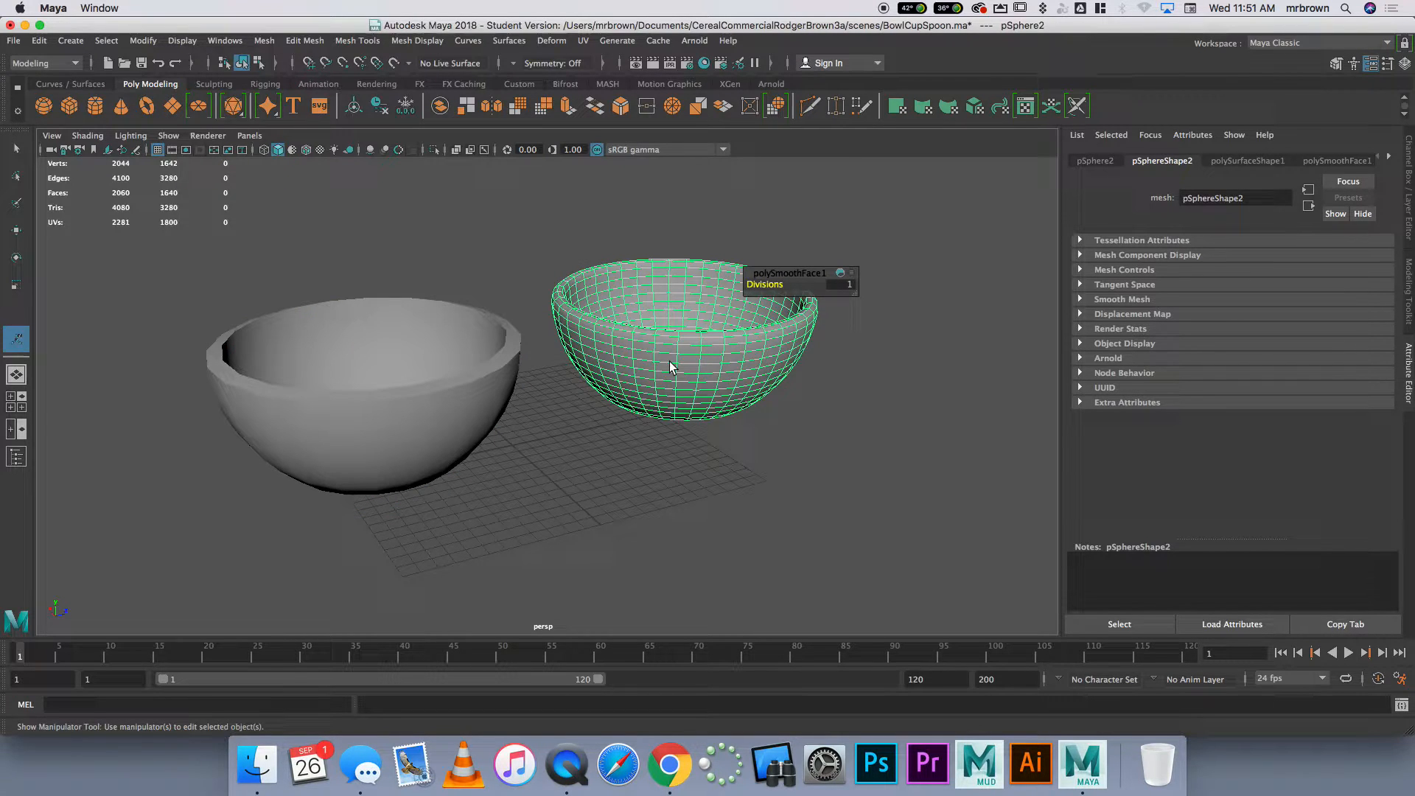
Delete the smoothed duplicate bowl
left_click(555, 260)
left_click_drag(673, 395, 701, 351, "alt")
left_click(648, 343)
key("Delete")
Move the original bowl back near the grid's centre, at about 1.45 in Z
left_click(432, 384)
key("w")
left_click_drag(426, 311, 529, 389, "alt")
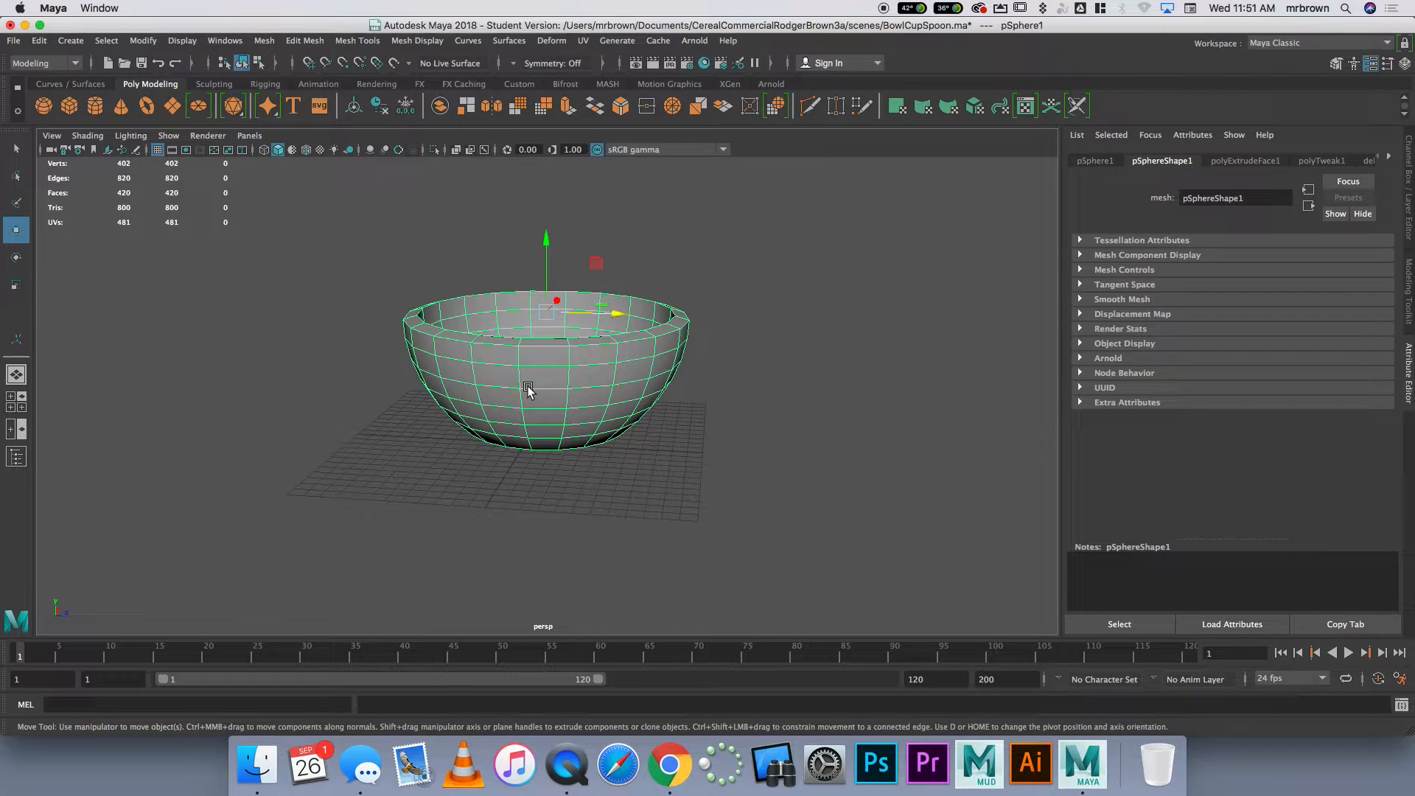
Select the complete ring of 20 faces around the bowl's outer wall, directly below the rim
scroll(533, 392, "up", 1)
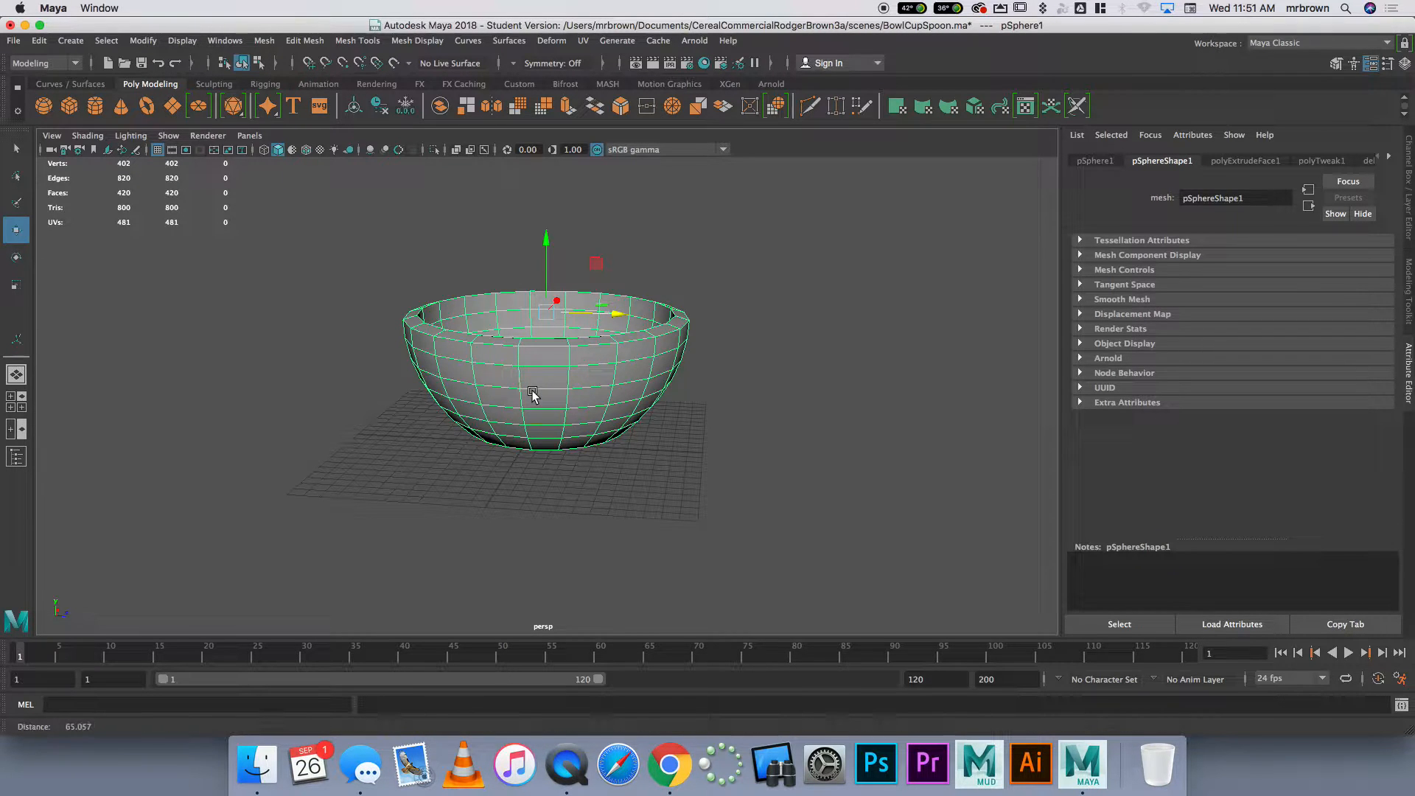
right_click_drag(532, 393, 536, 432)
left_click(538, 366)
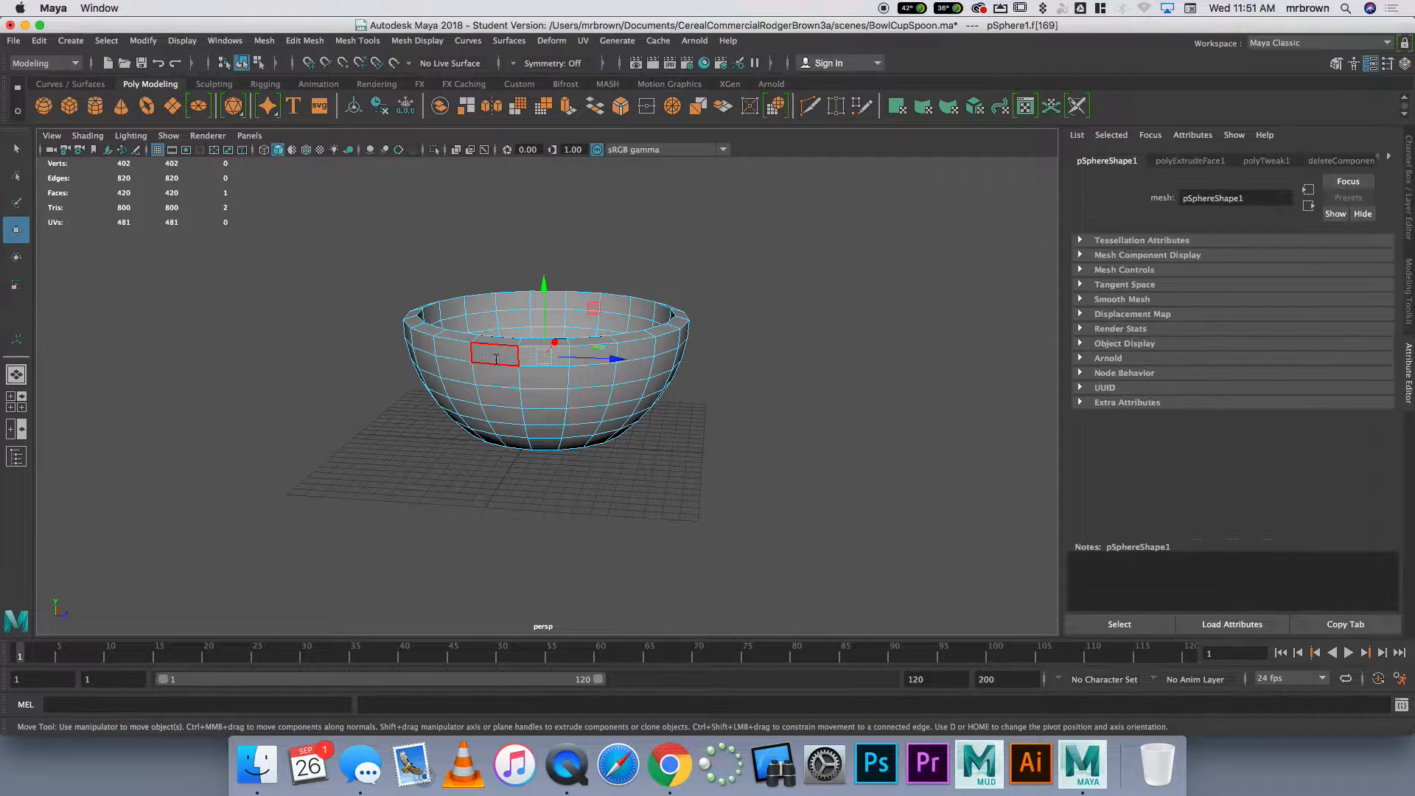
key("q")
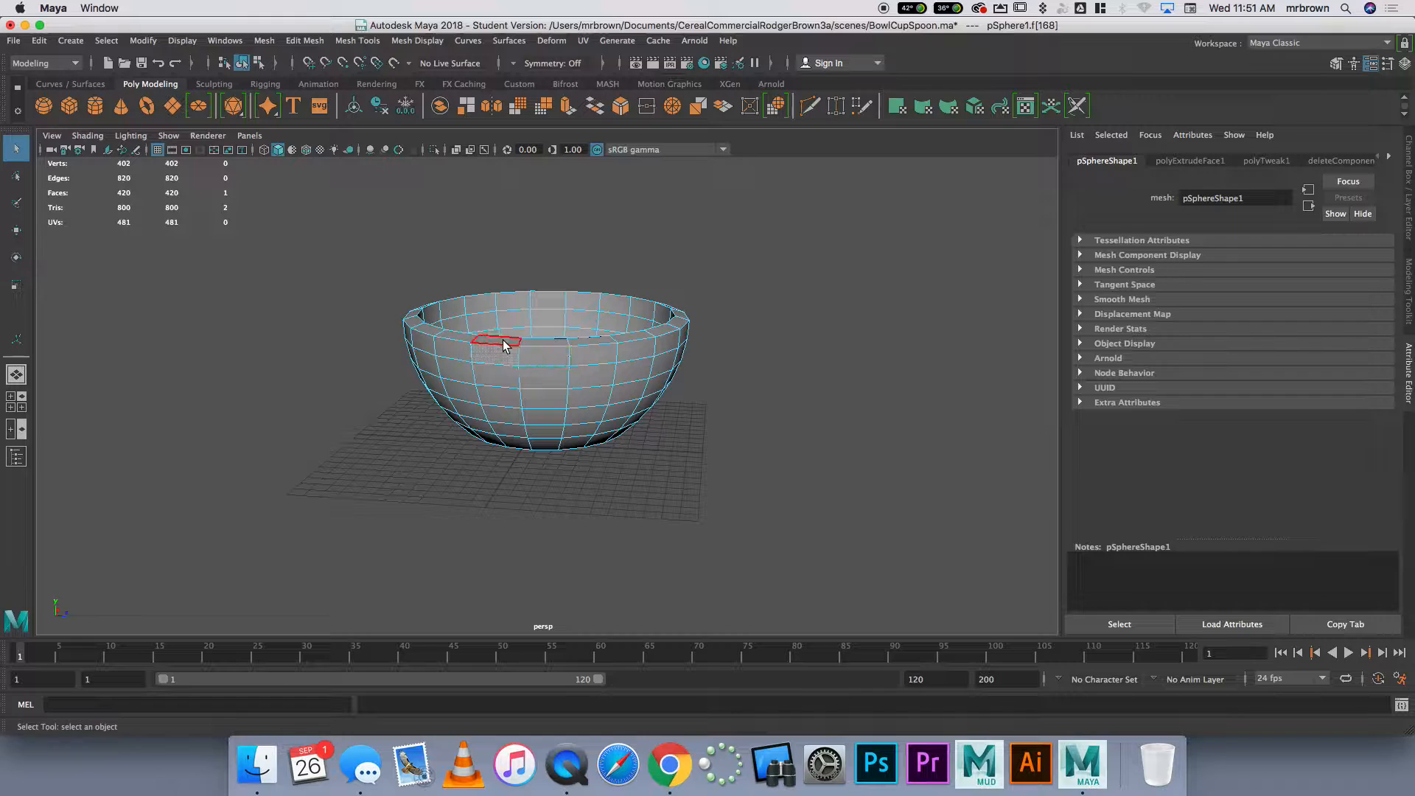
left_click(544, 356, "shift")
left_click(590, 353, "shift")
left_click(631, 351, "shift")
left_click(660, 347, "shift")
left_click(479, 353, "shift")
left_click(465, 352, "shift")
left_click(497, 357, "shift")
left_click(456, 359, "shift")
left_click_drag(483, 375, 586, 378, "alt")
left_click(465, 373, "shift")
left_click_drag(426, 378, 580, 402, "alt")
left_click(516, 391, "shift")
left_click(475, 390, "shift")
left_click_drag(475, 391, 623, 395, "alt")
left_click(588, 387, "shift")
left_click(543, 385, "shift")
left_click(490, 384, "shift")
left_click(457, 379, "shift")
mouse_move(484, 402)
left_mouse_down("alt")
mouse_move(614, 399)
mouse_move(587, 418)
mouse_move(458, 411)
mouse_move(657, 413)
mouse_move(483, 466)
mouse_move(537, 357)
mouse_move(584, 347)
mouse_move(537, 307)
mouse_move(545, 422)
mouse_move(465, 442)
mouse_move(389, 414)
mouse_move(502, 337)
mouse_move(482, 516)
mouse_move(496, 413)
mouse_move(777, 388)
mouse_move(629, 425)
mouse_move(610, 458)
mouse_move(619, 395)
mouse_move(462, 401)
left_mouse_up("alt")
left_click(596, 387, "shift")
left_click(540, 384, "shift")
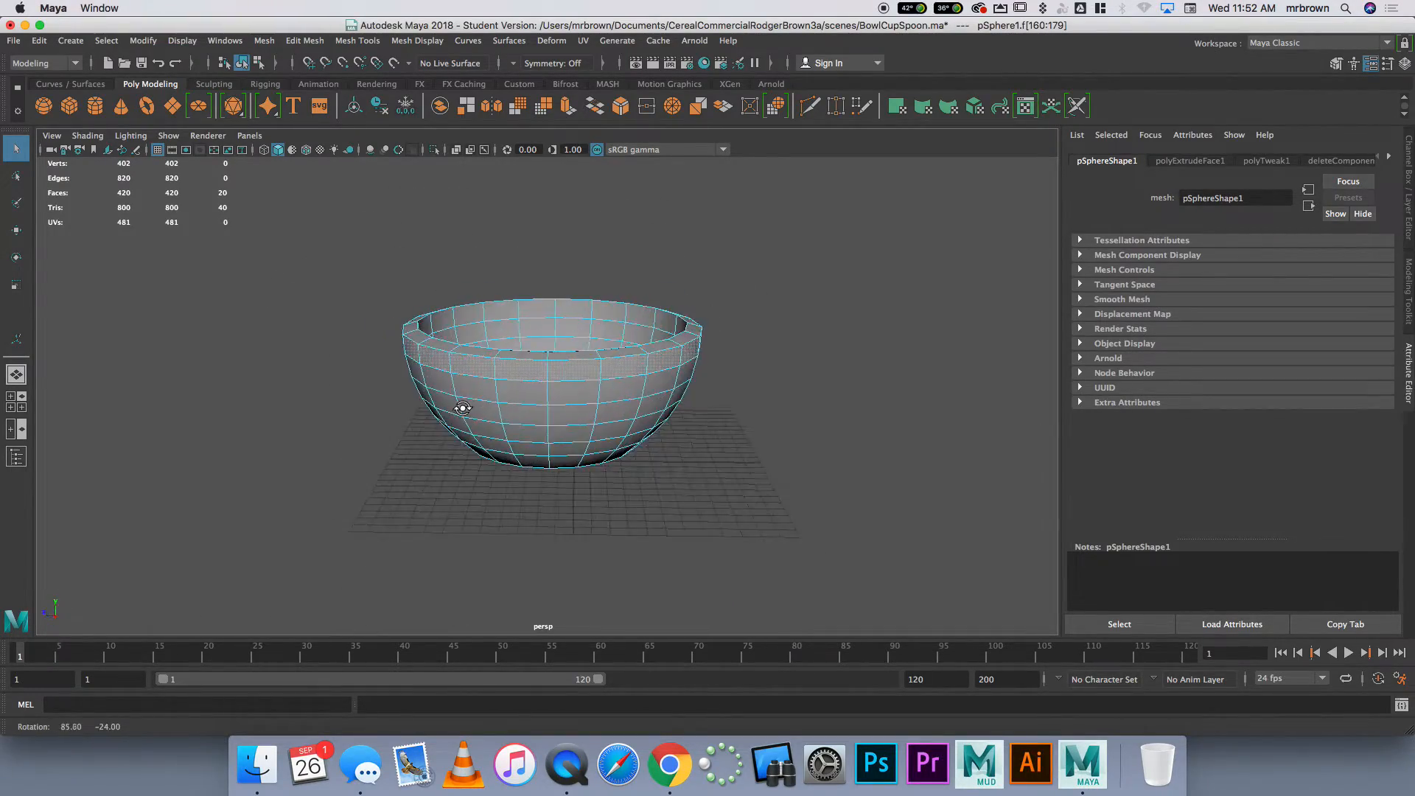
Extrude the selected ring of faces outward about 1.66 in local Z to form a lip, and return to object mode
left_click(568, 108)
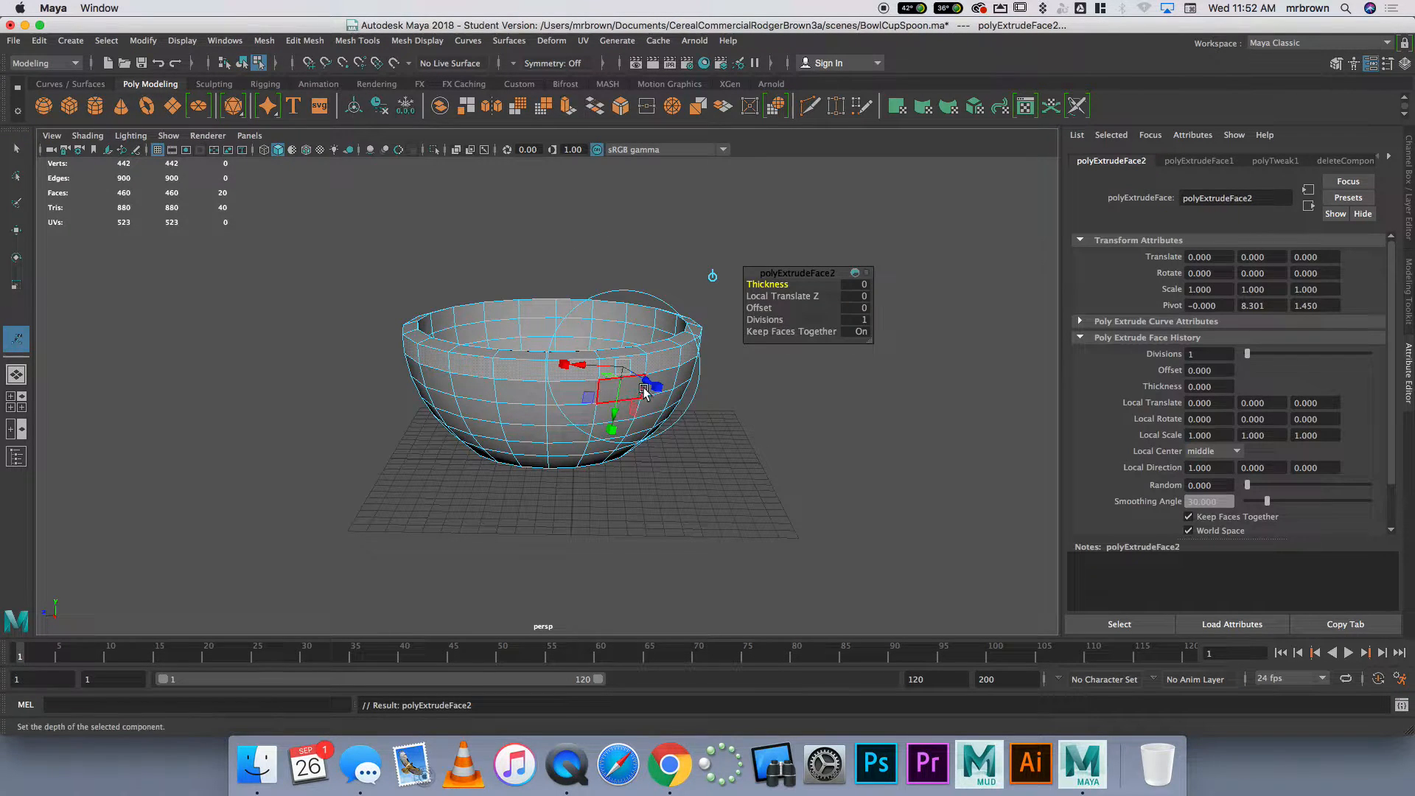
left_click_drag(644, 384, 663, 395)
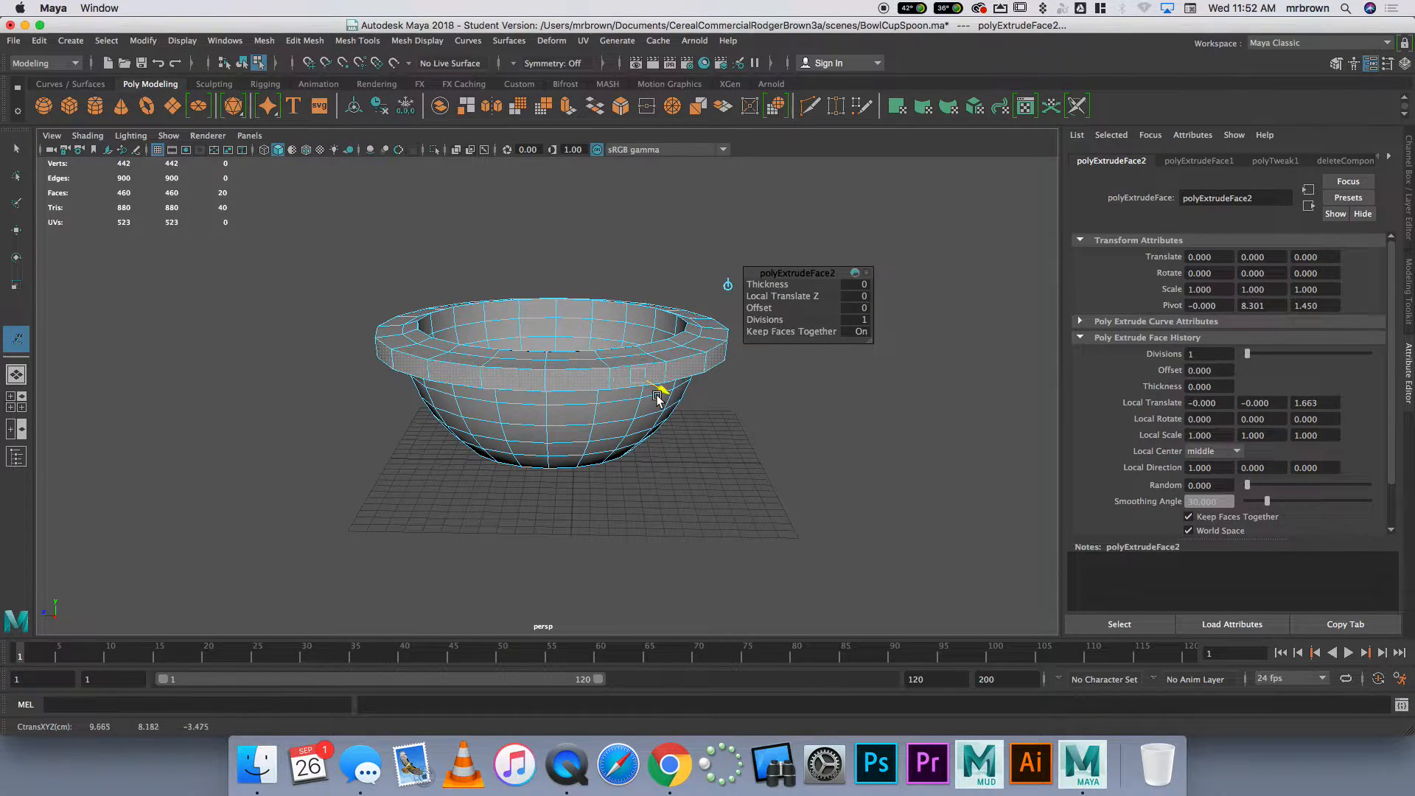
left_click(783, 432)
left_click_drag(809, 435, 609, 383, "alt")
right_click_drag(608, 382, 667, 365)
left_click_drag(780, 405, 661, 404, "alt")
left_click(670, 487)
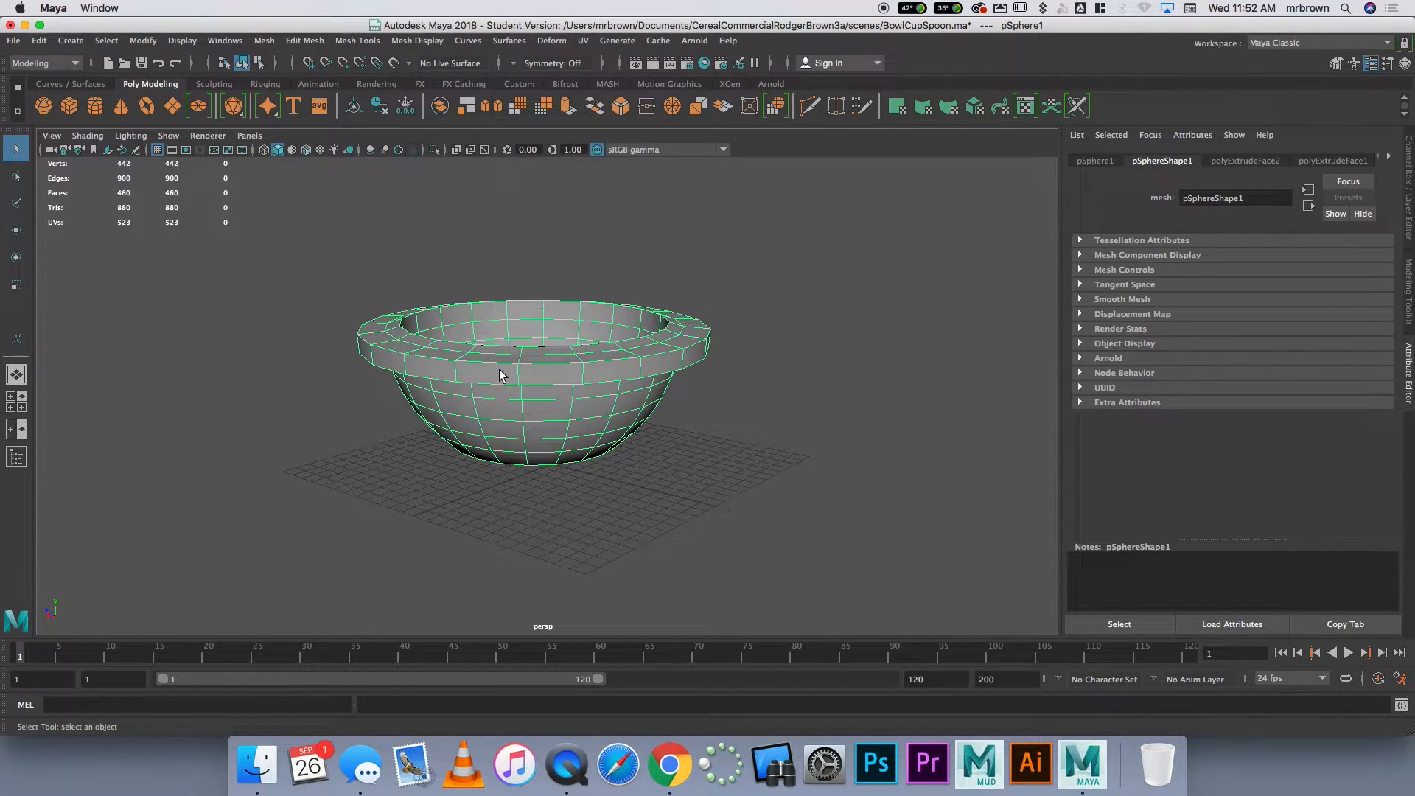
Lower the bowl's top inner rim vertices to about 8.9 in Y in the front view using wireframe display, and return to object mode
key("space")
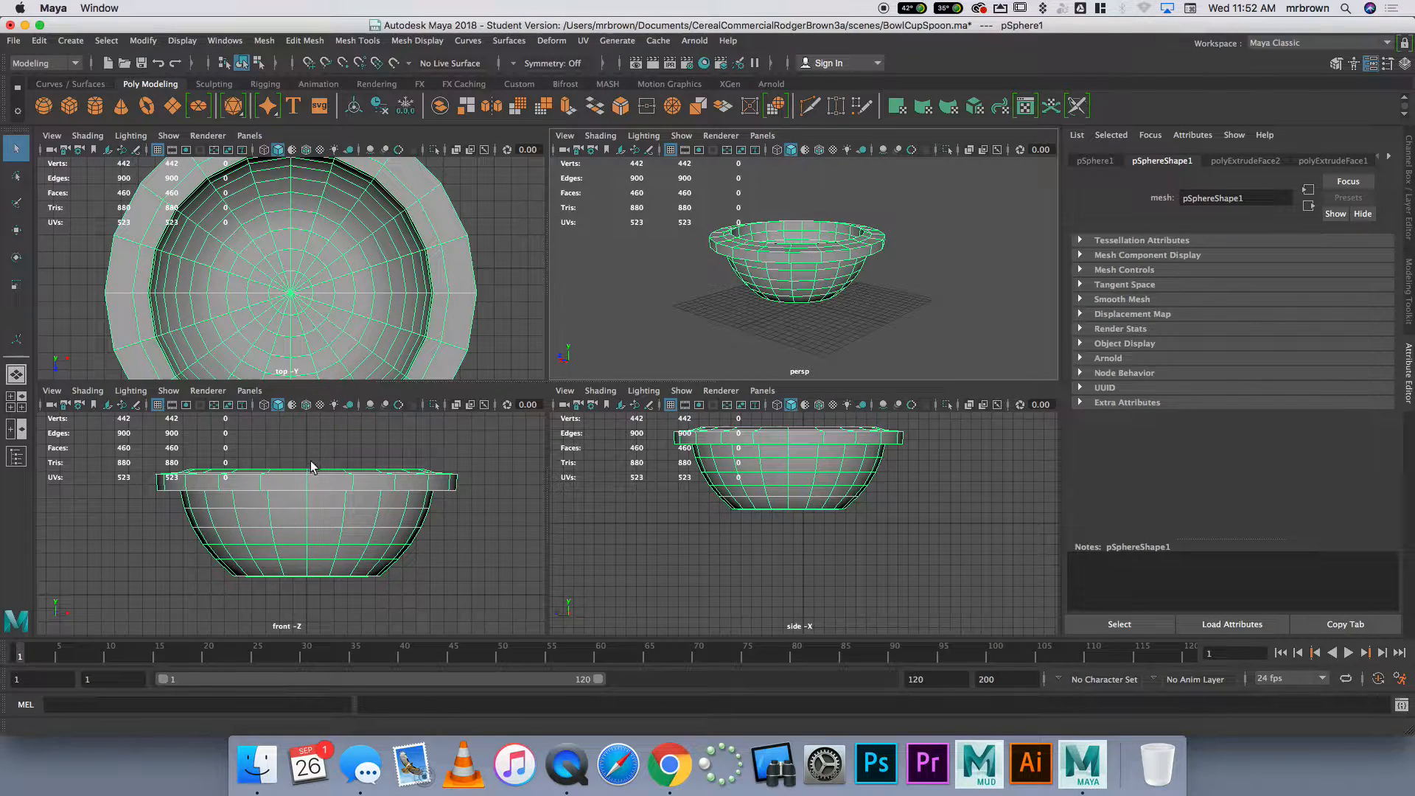
right_click_drag(295, 484, 199, 453)
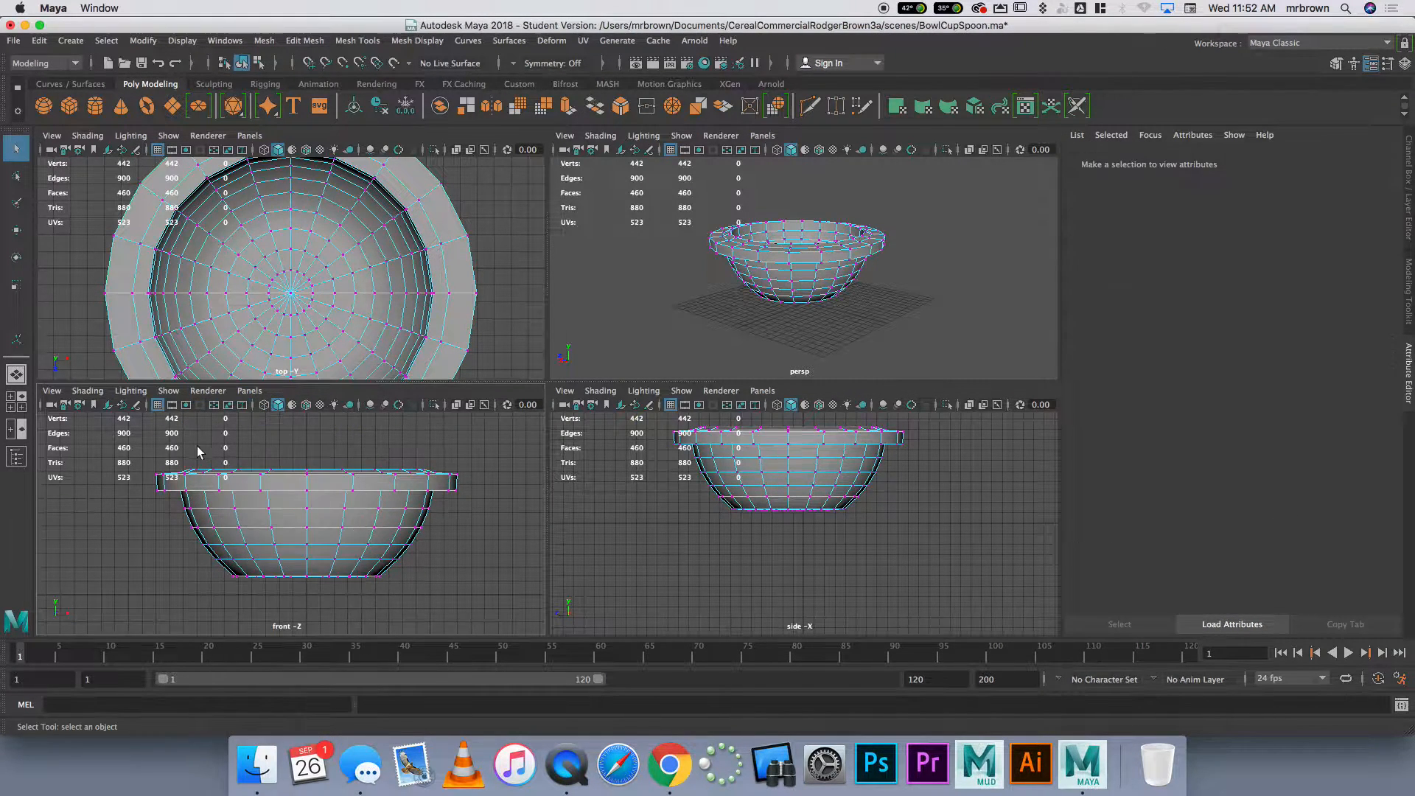
left_click_drag(200, 463, 451, 476)
key("w")
left_click_drag(309, 422, 309, 430)
key("4")
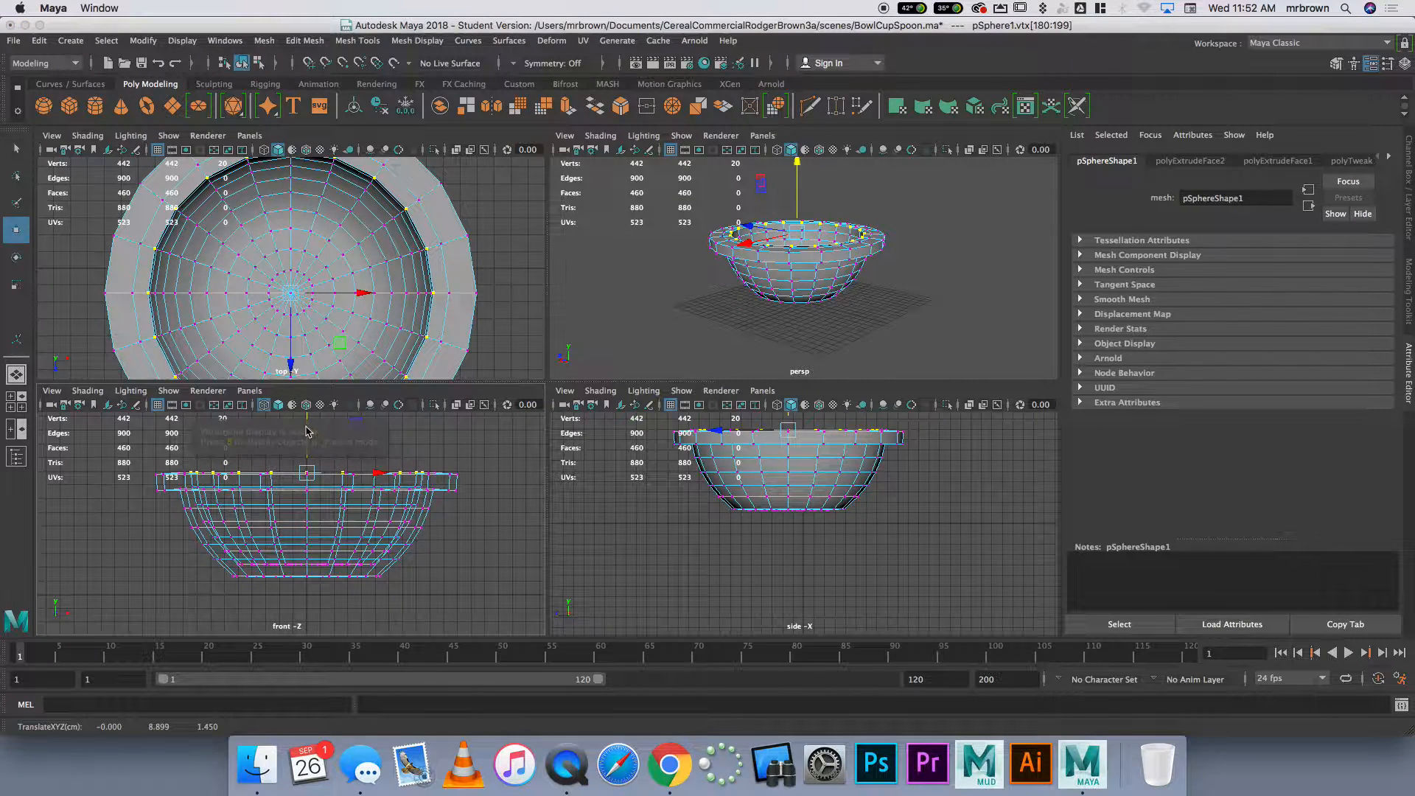
left_click_drag(309, 437, 309, 433)
right_click_drag(411, 308, 448, 287)
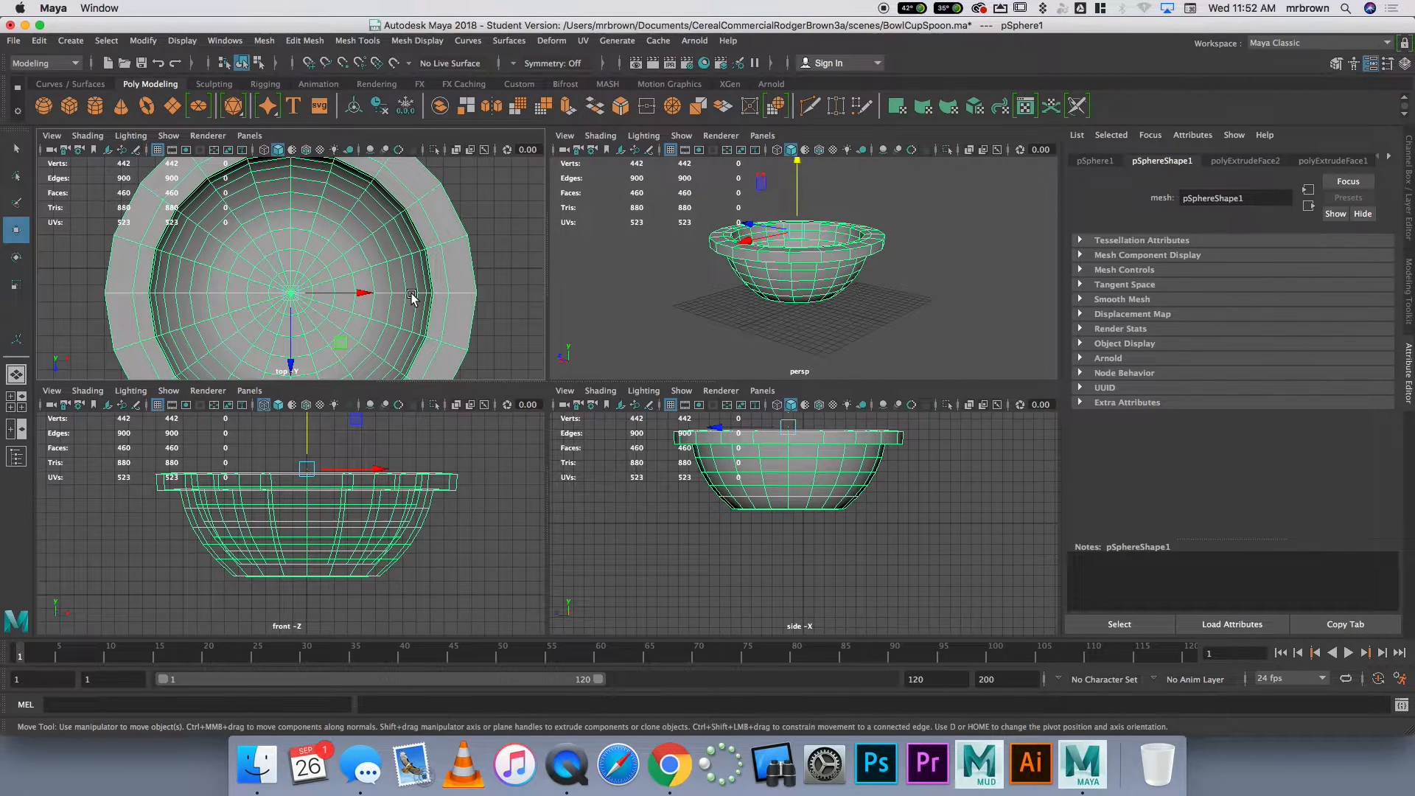
Apply Smooth with one division to the lipped bowl, inspect it in the perspective view and select it for moving
key("space")
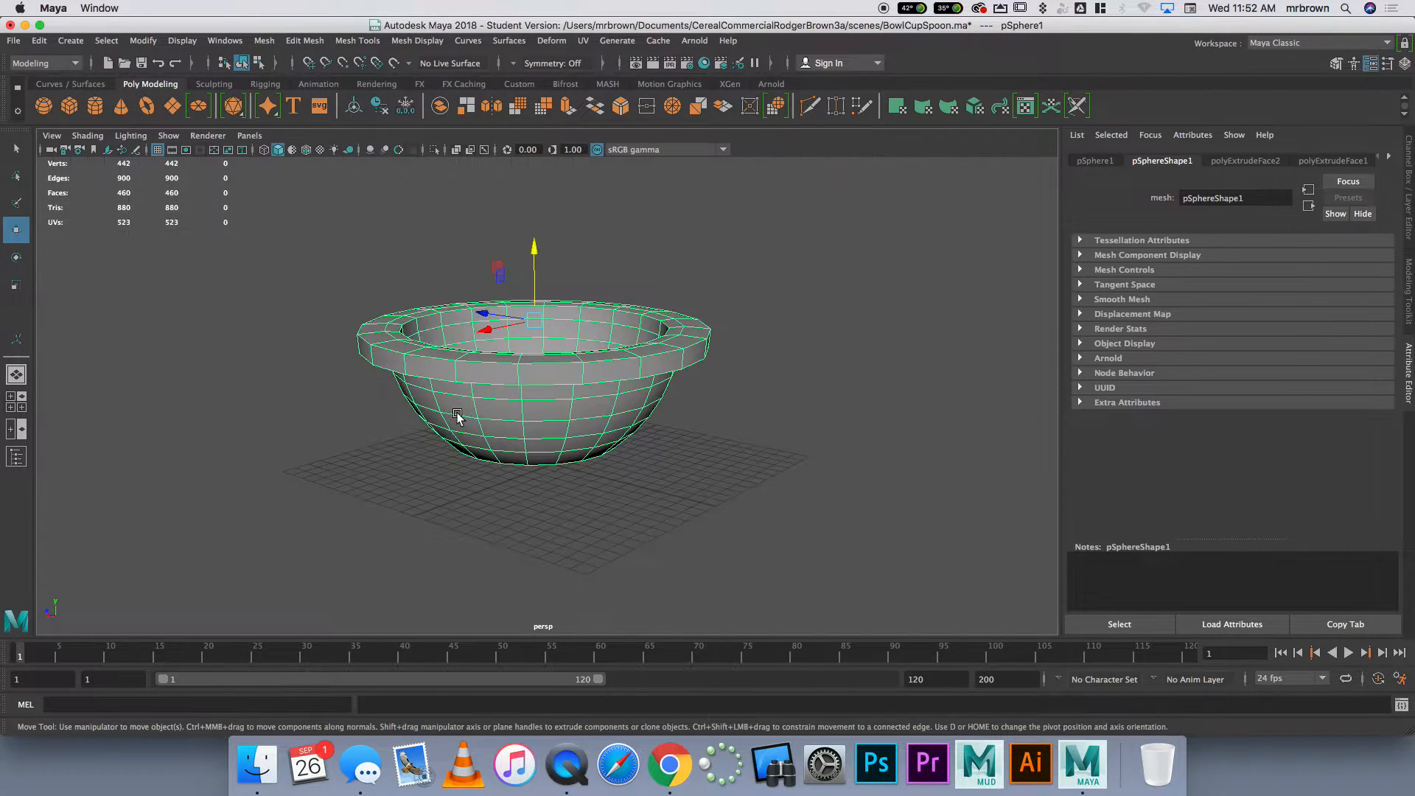
left_click(264, 41)
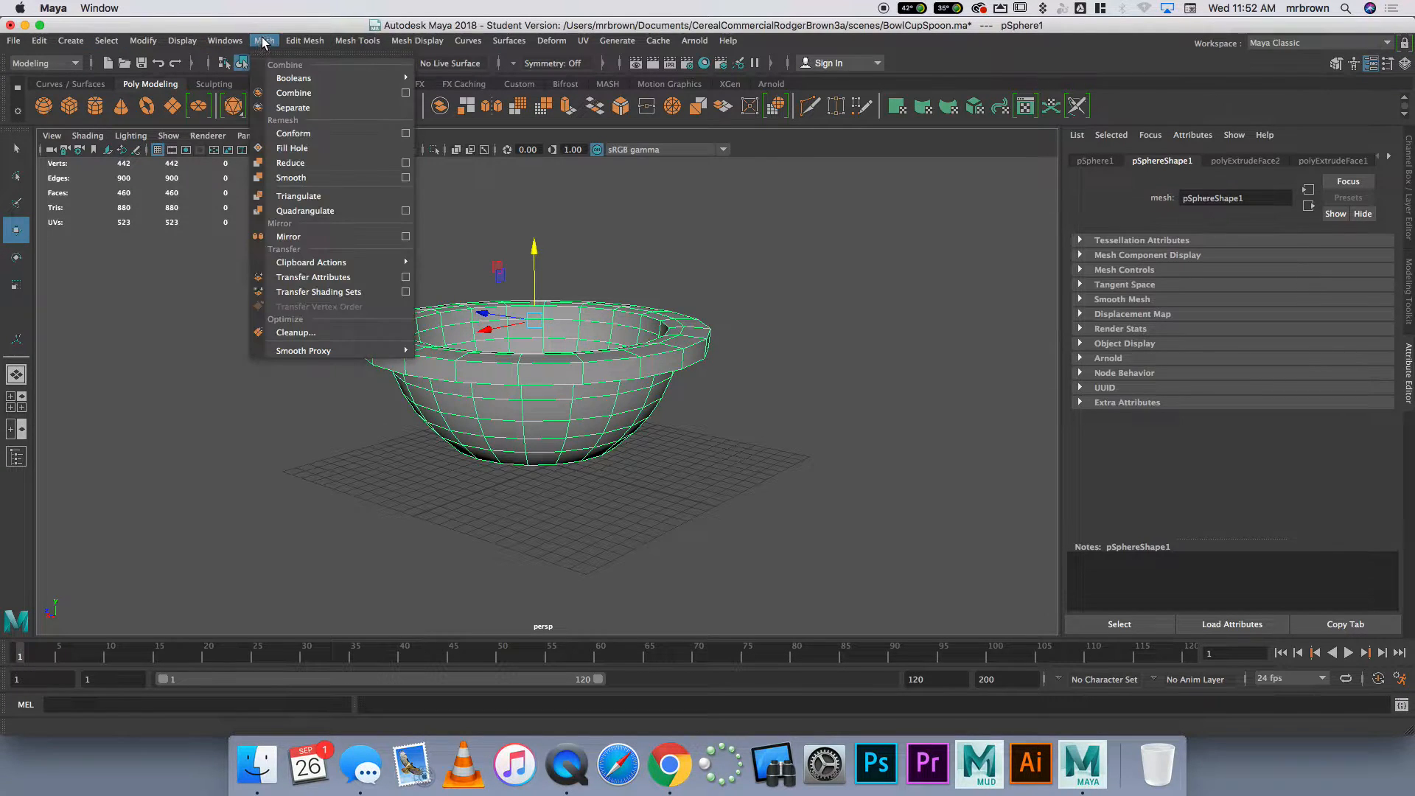
left_click(294, 178)
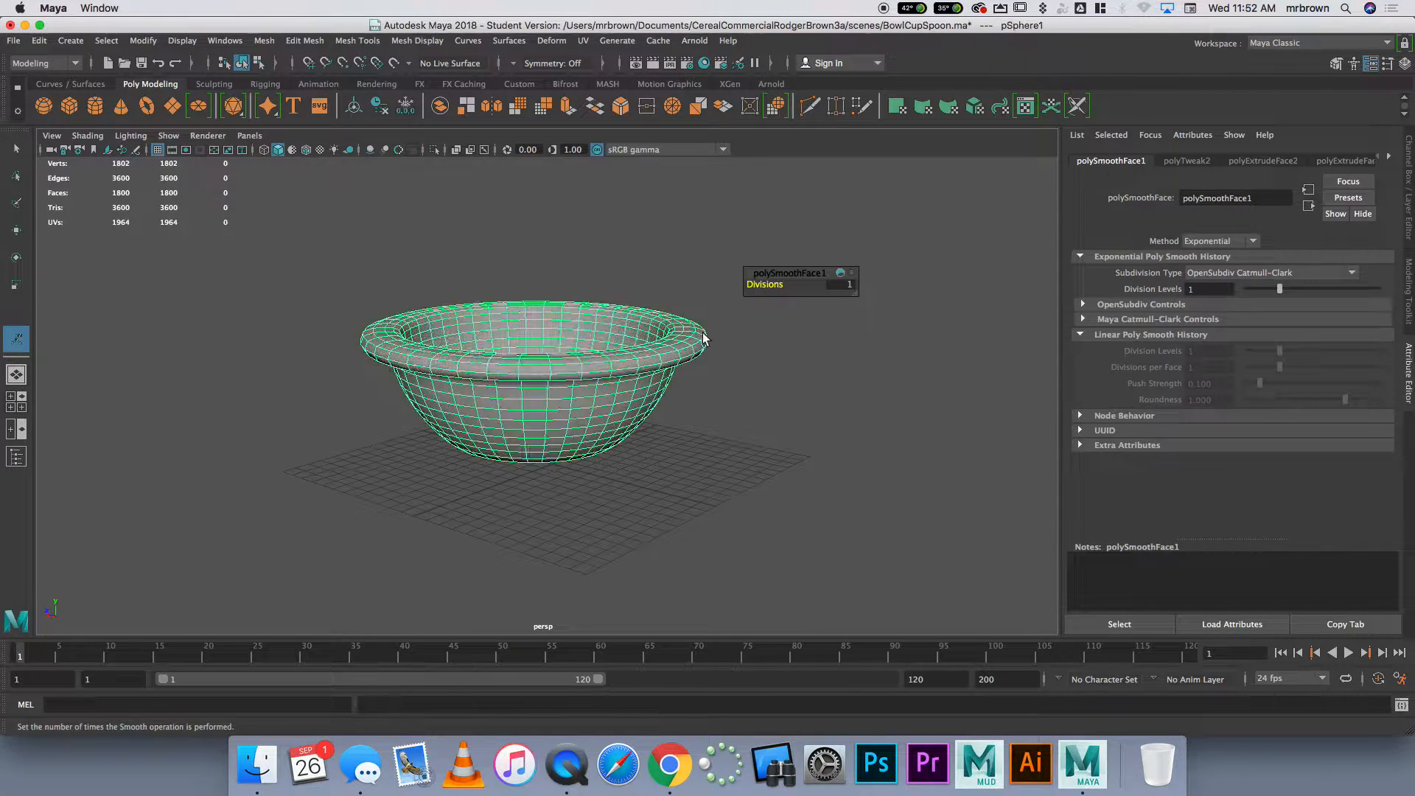
left_click(706, 427)
mouse_move(608, 409)
left_mouse_down("alt")
mouse_move(338, 408)
mouse_move(543, 392)
mouse_move(603, 402)
mouse_move(620, 385)
left_mouse_up("alt")
left_click(586, 415)
key("w")
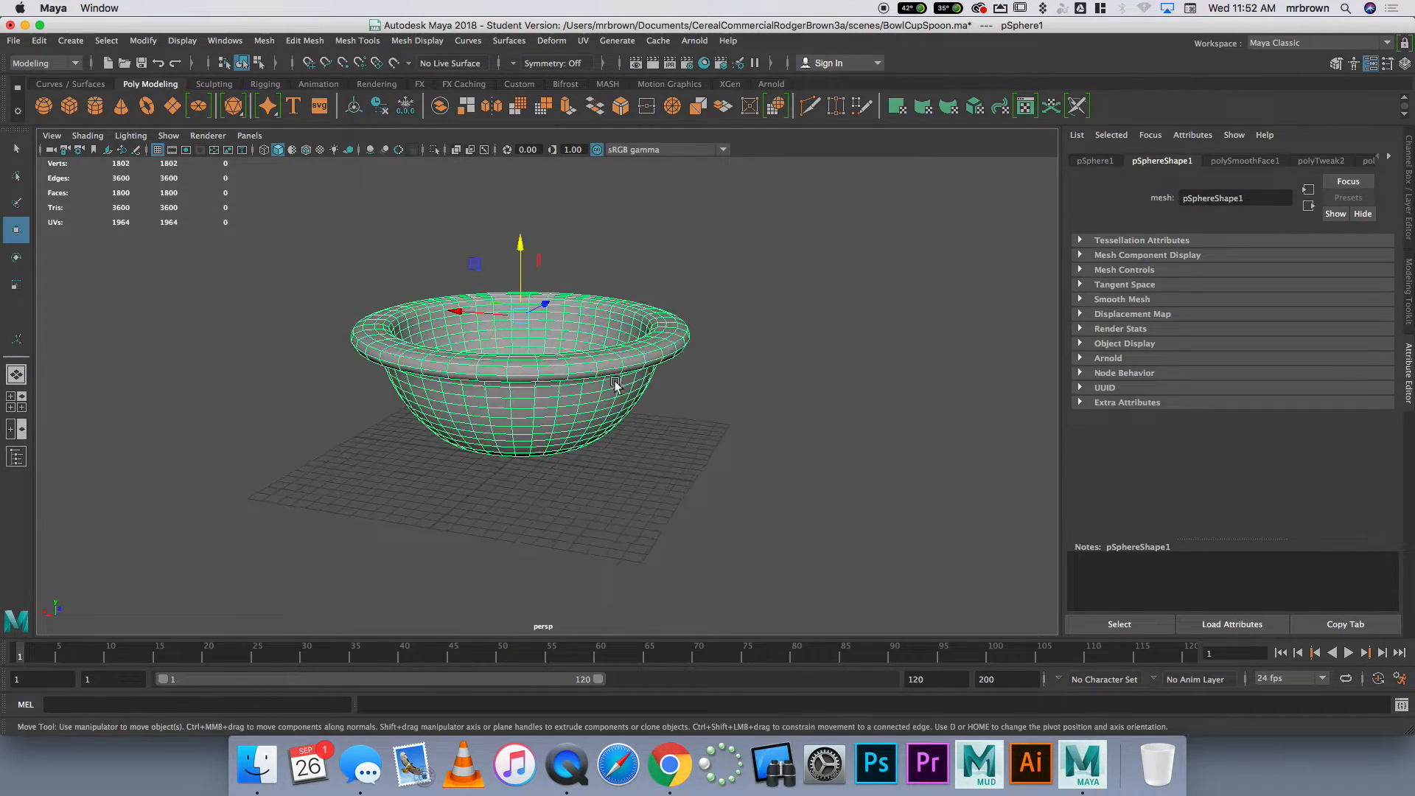
Move the finished cereal bowl sideways off the grid by about 32 in X and deselect it
left_click_drag(491, 314, 92, 274)
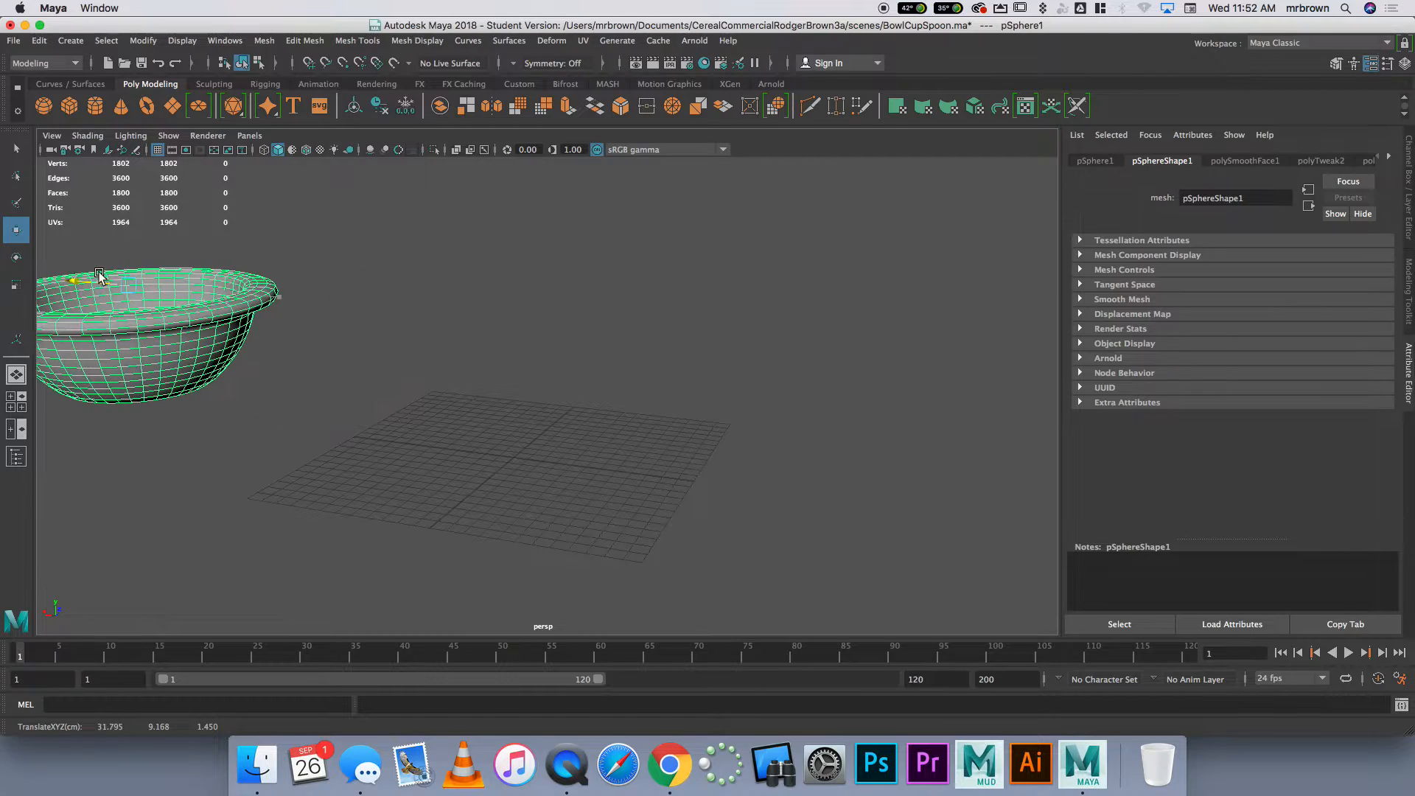
left_click(403, 322)
scroll(422, 356, "down", 3)
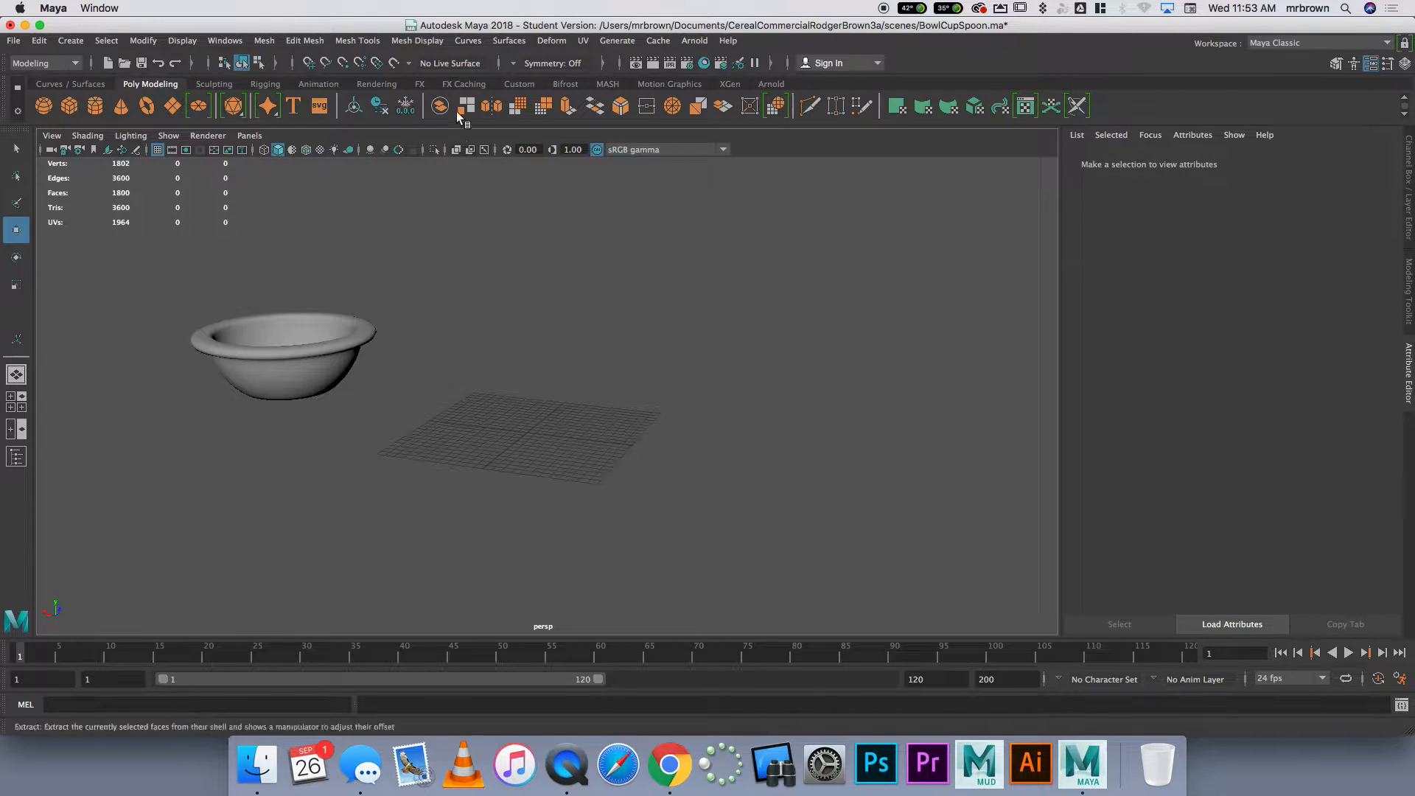
Create a polygon sphere at the origin and scale it up uniformly until it is larger than the bowl
left_click(43, 106)
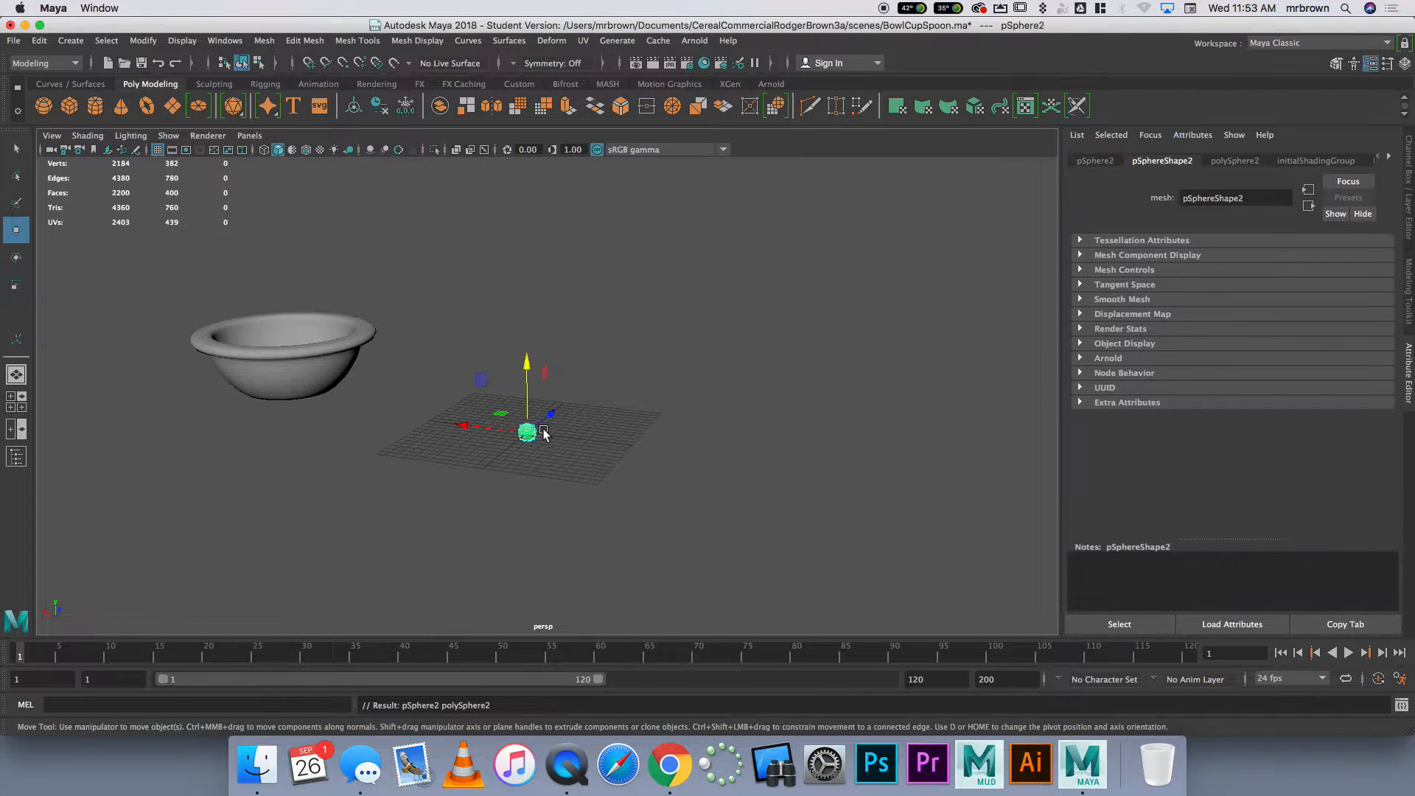
key("r")
left_click_drag(528, 432, 619, 443)
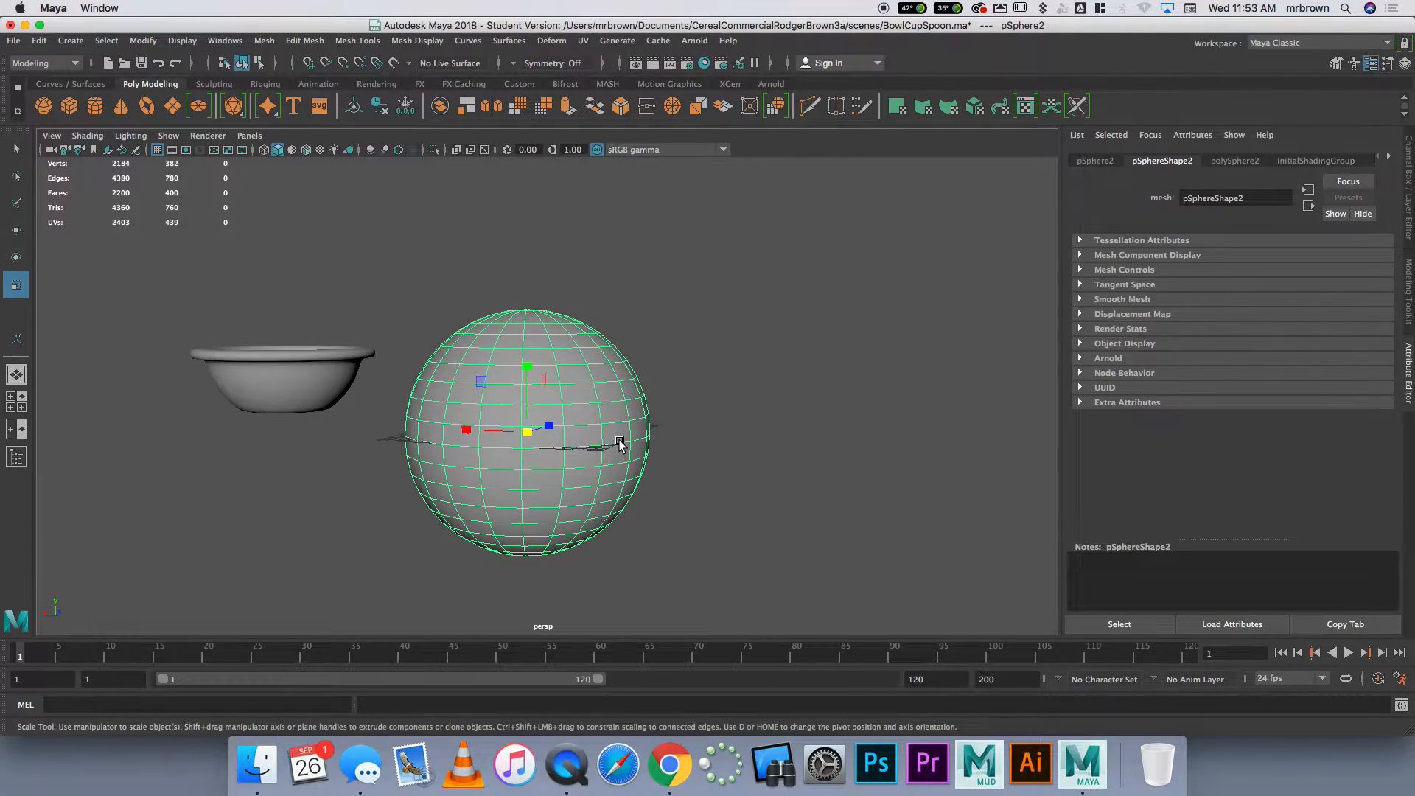
Delete all faces in the sphere's upper half using the front view
key("space")
scroll(325, 531, "down", 5)
right_click_drag(348, 578, 372, 447)
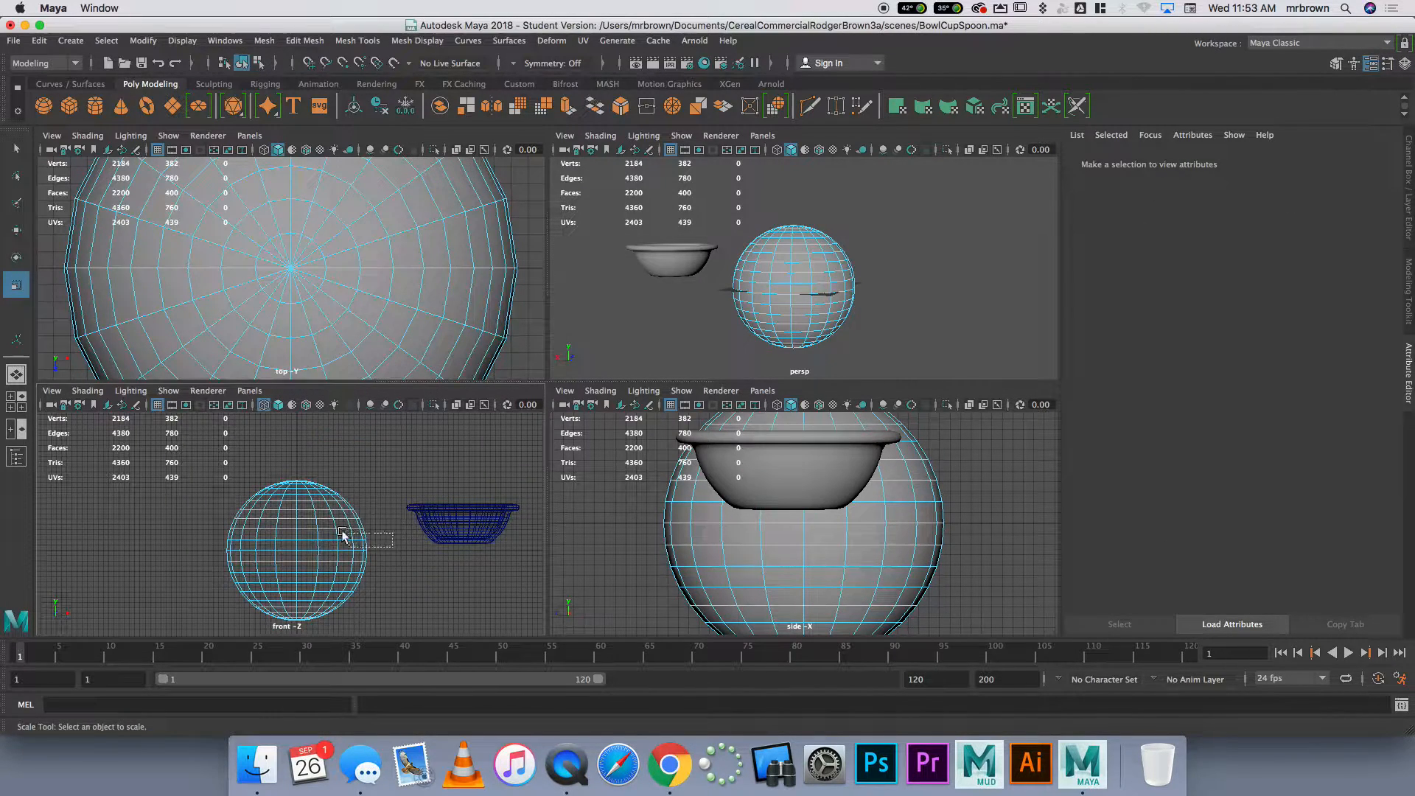
left_click_drag(131, 465, 424, 546)
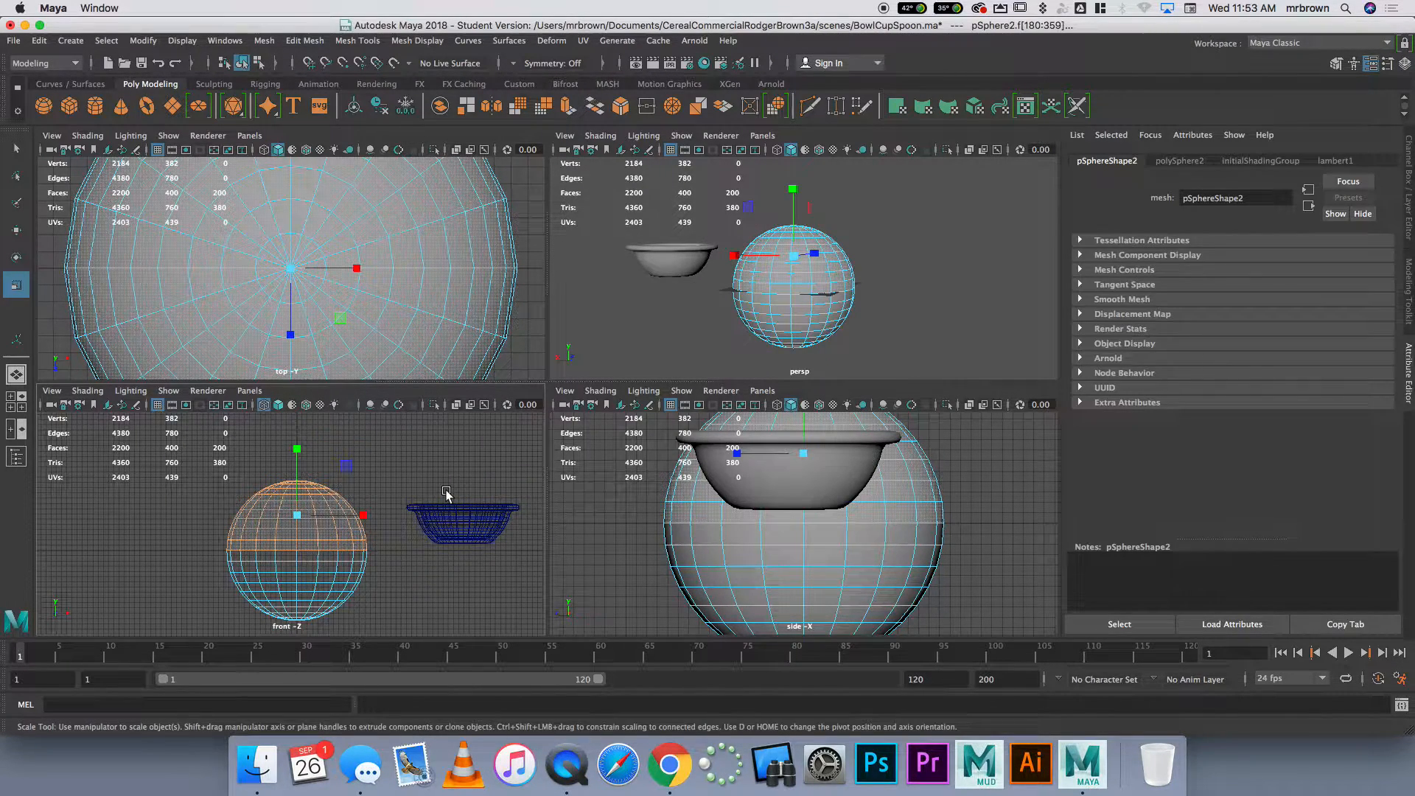
key("Delete")
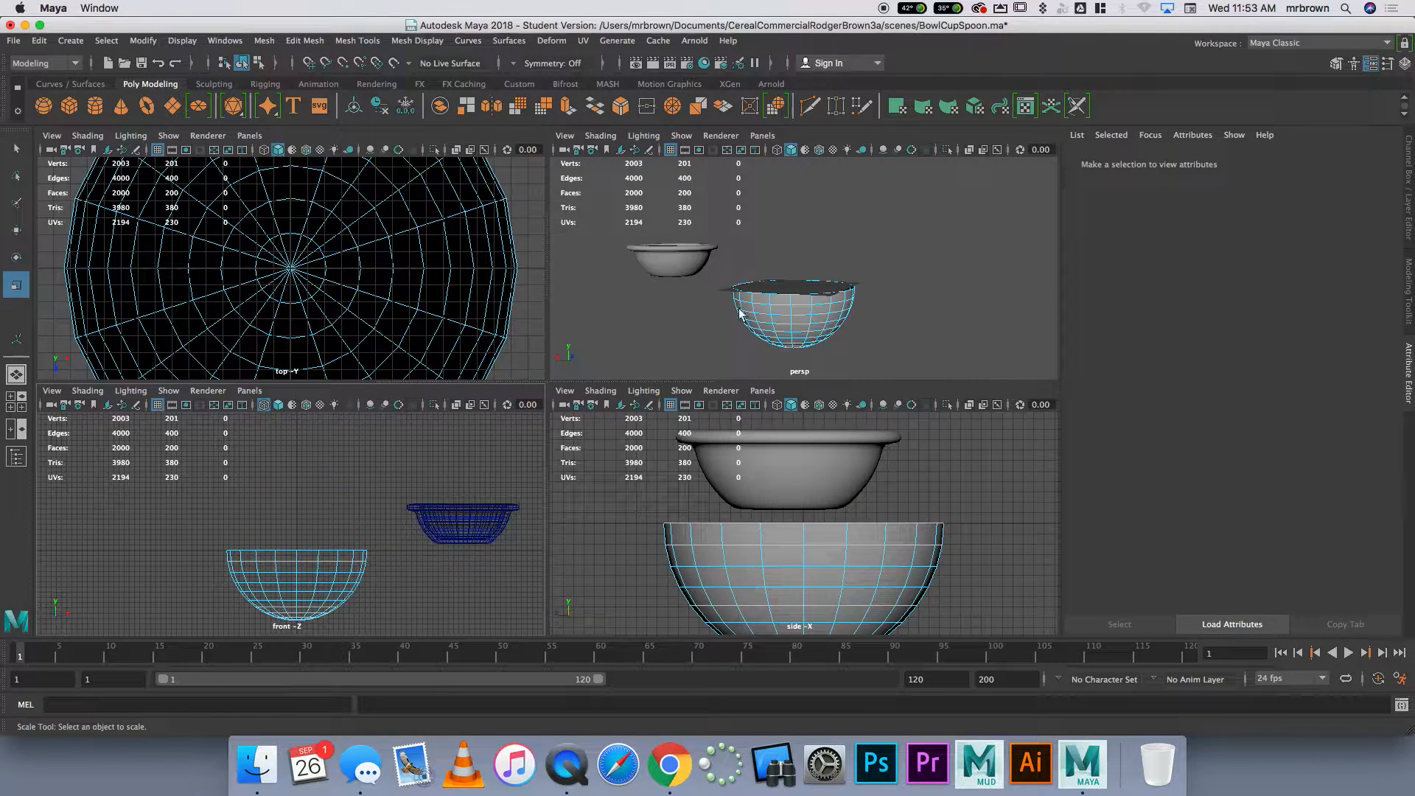
Return the half sphere to object mode and raise it in Y until it sits above the grid
right_click_drag(796, 298, 856, 282)
key("w")
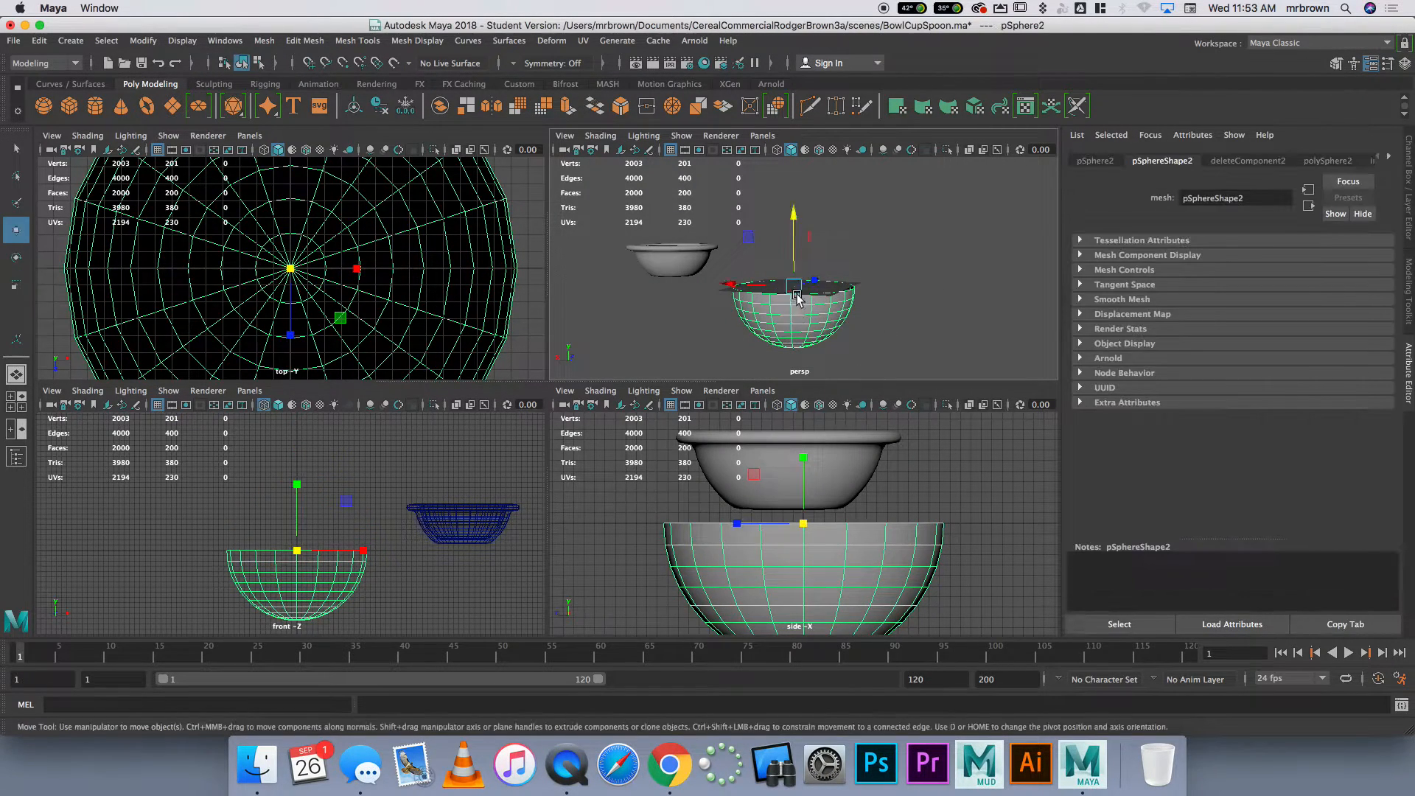
left_click_drag(795, 249, 796, 186)
left_click_drag(815, 277, 803, 308, "alt")
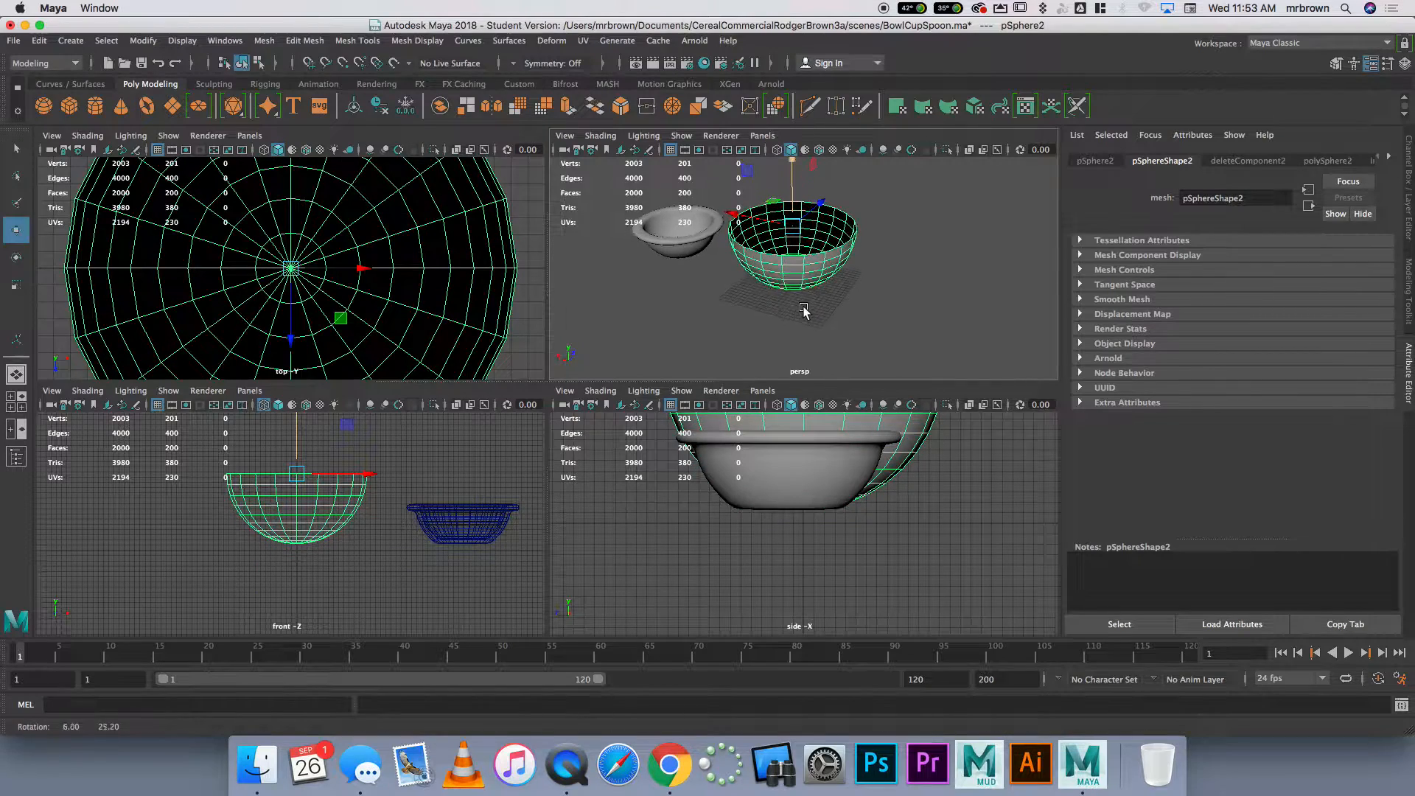
Scale the half sphere into a shallow oval spoon bowl, about 6.9 in Y and 9.4 in Z
key("space")
left_click_drag(553, 405, 634, 381, "alt")
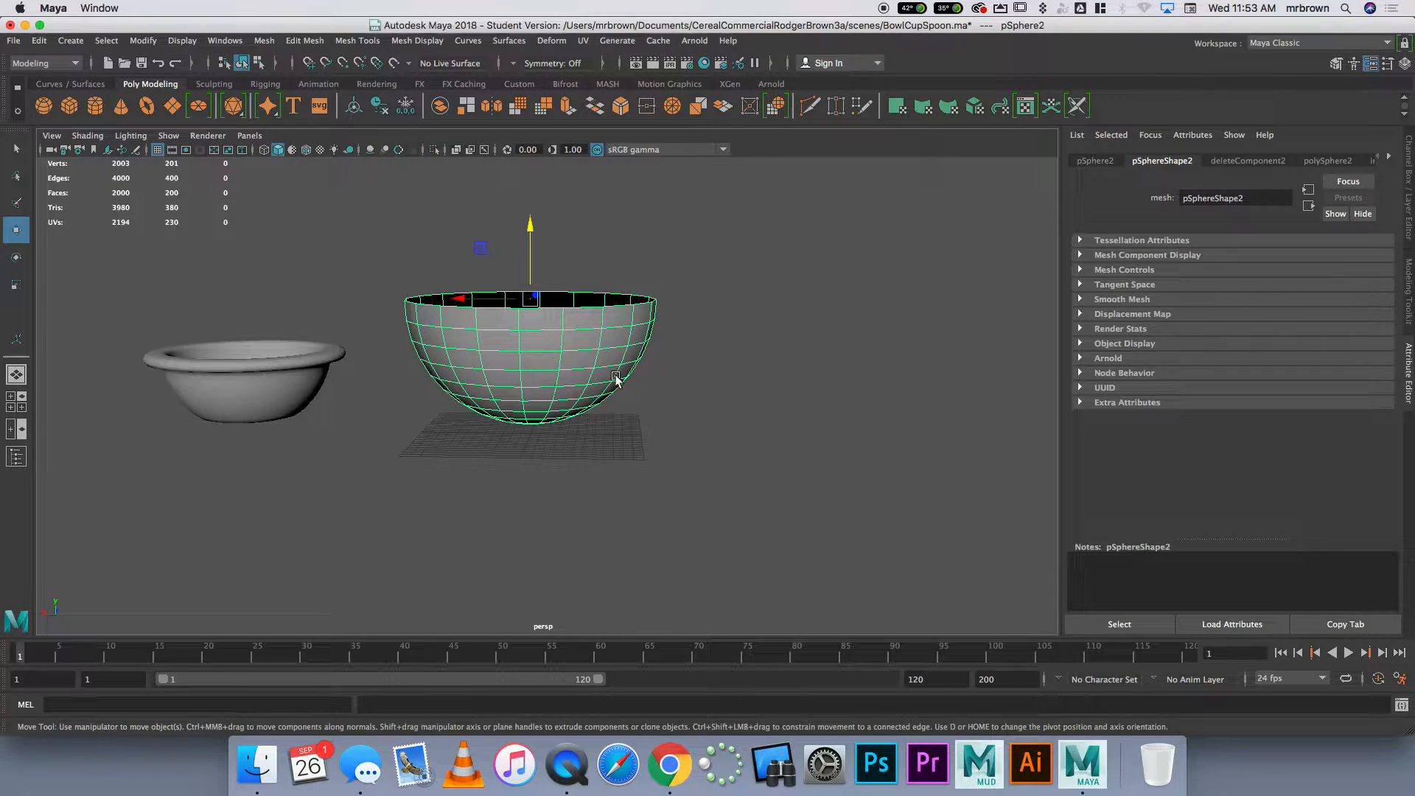
left_click_drag(610, 378, 542, 383, "alt")
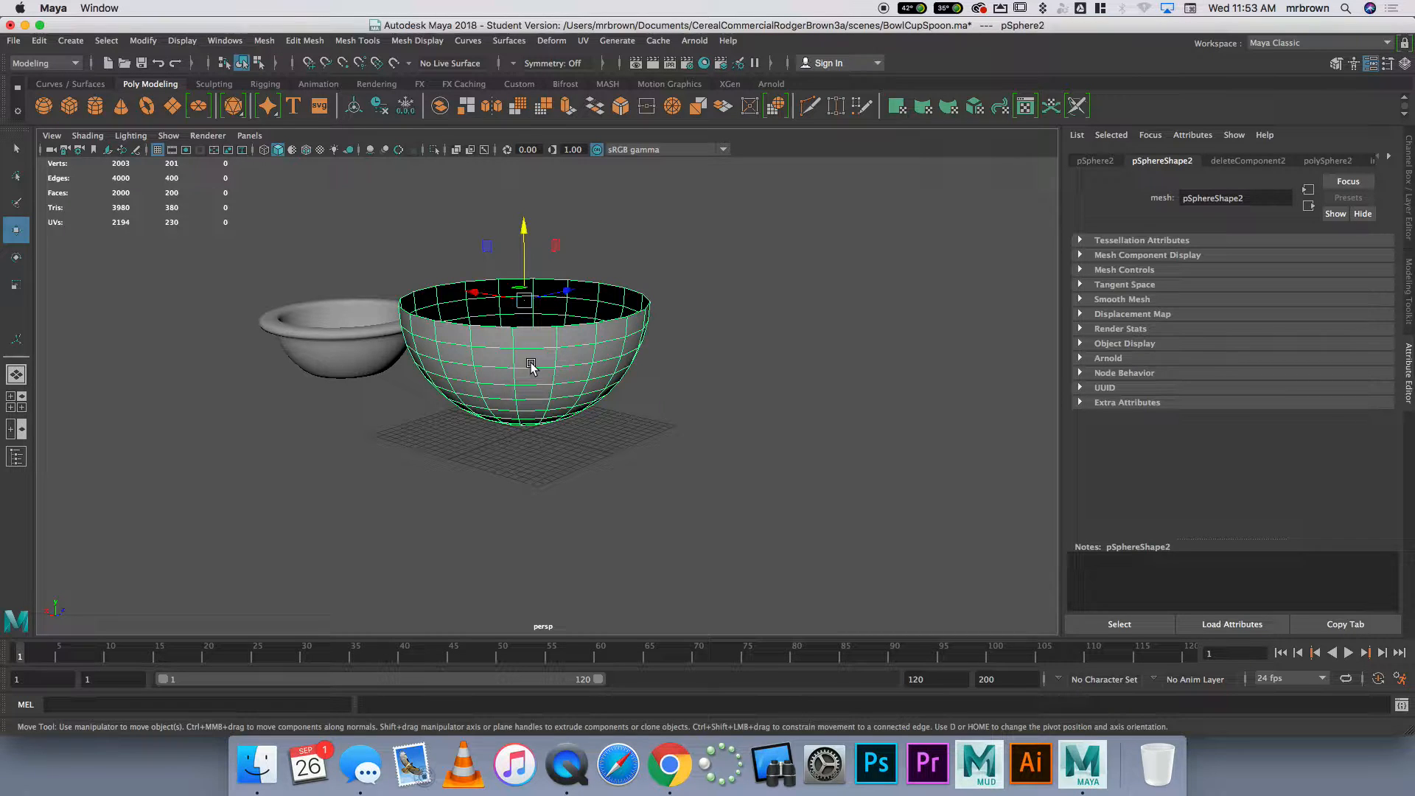
key("r")
left_click_drag(568, 283, 579, 418, "alt")
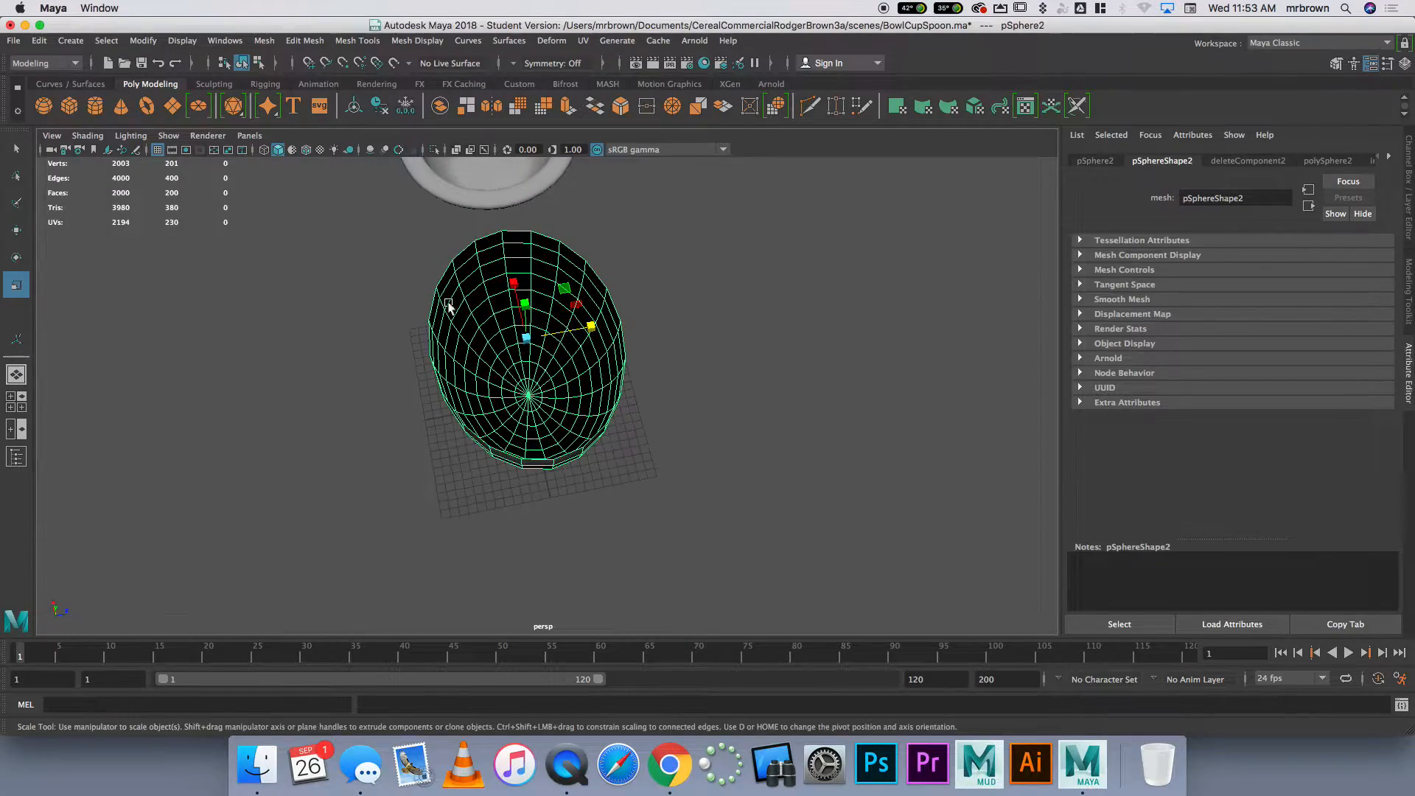
left_click_drag(502, 371, 793, 351, "alt")
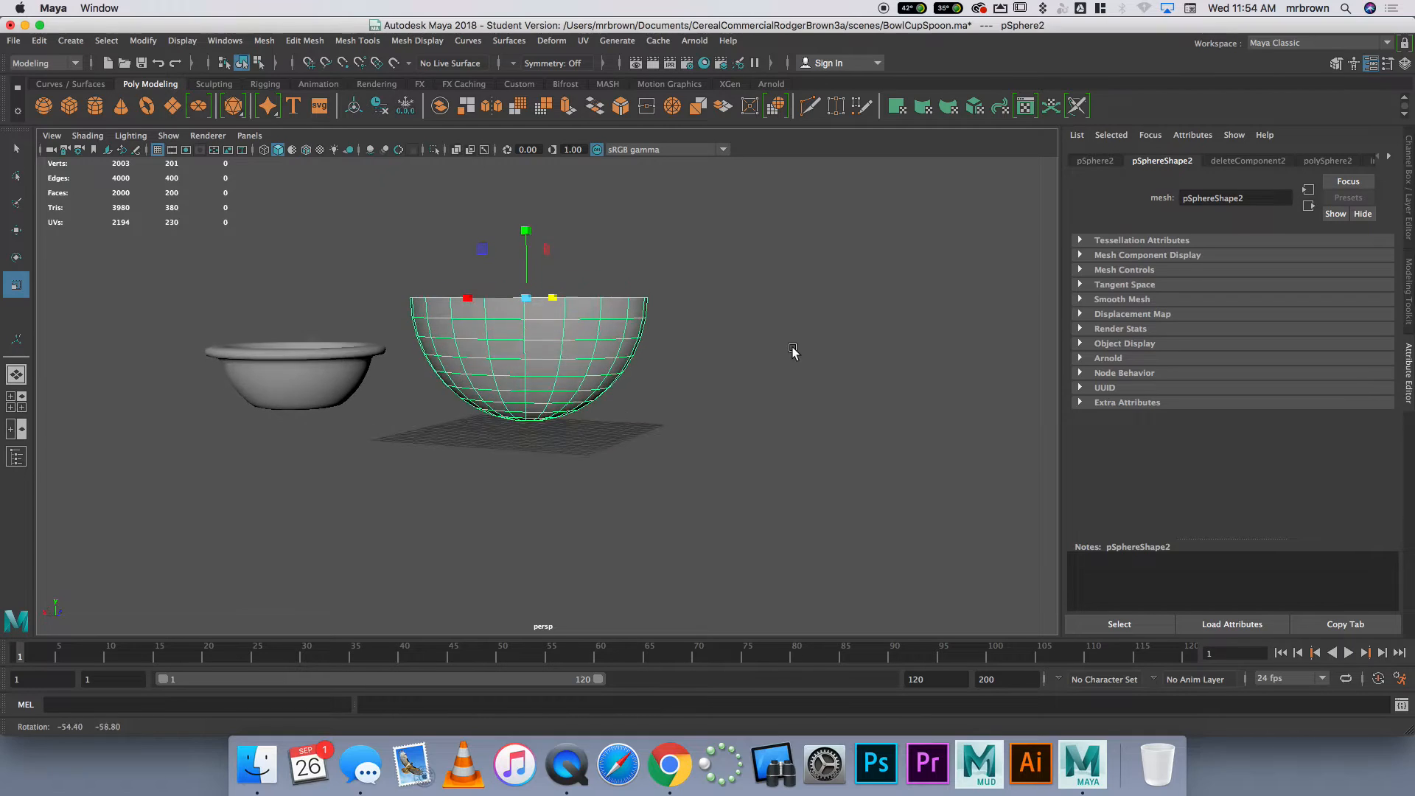
left_click_drag(525, 232, 525, 262)
left_click_drag(693, 384, 594, 368, "alt")
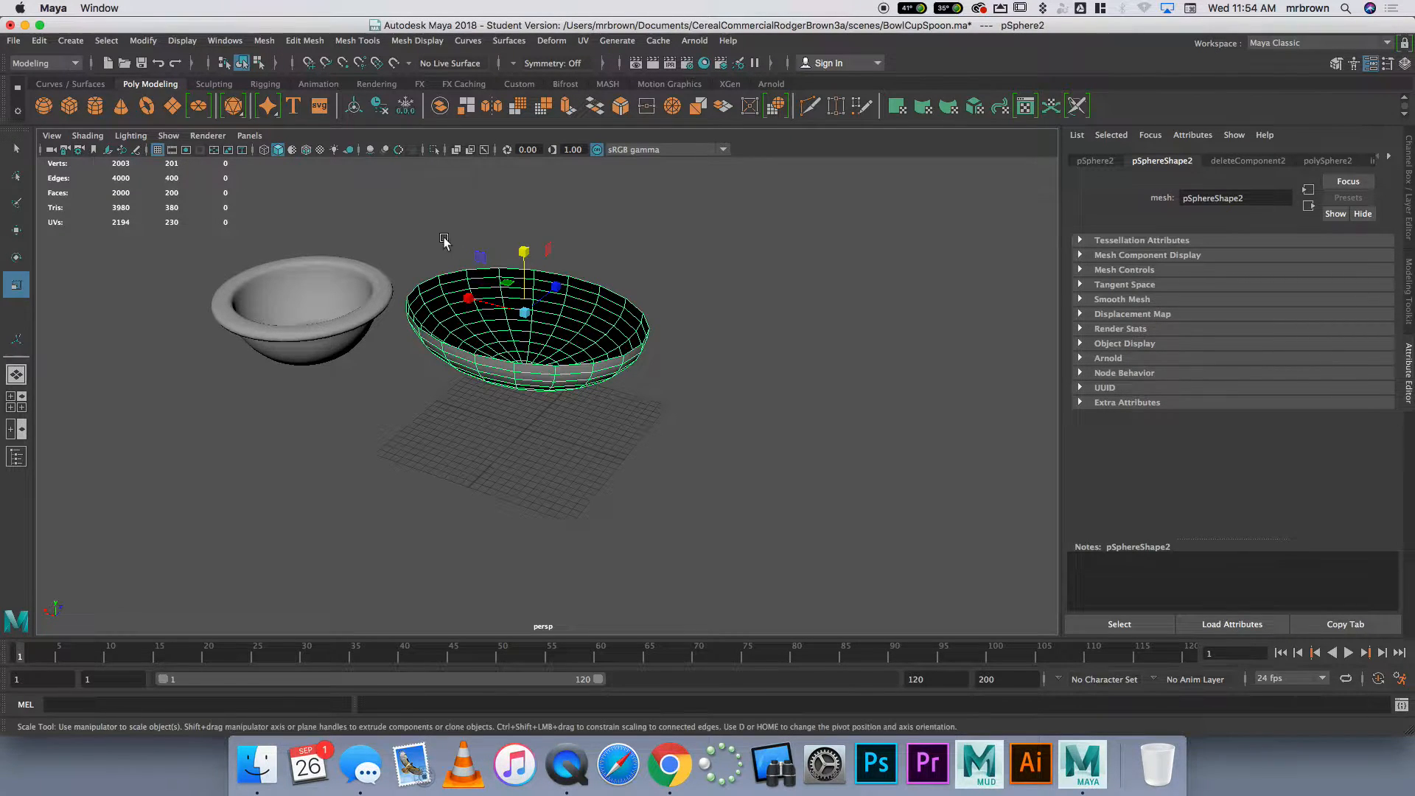
left_click_drag(544, 313, 557, 289)
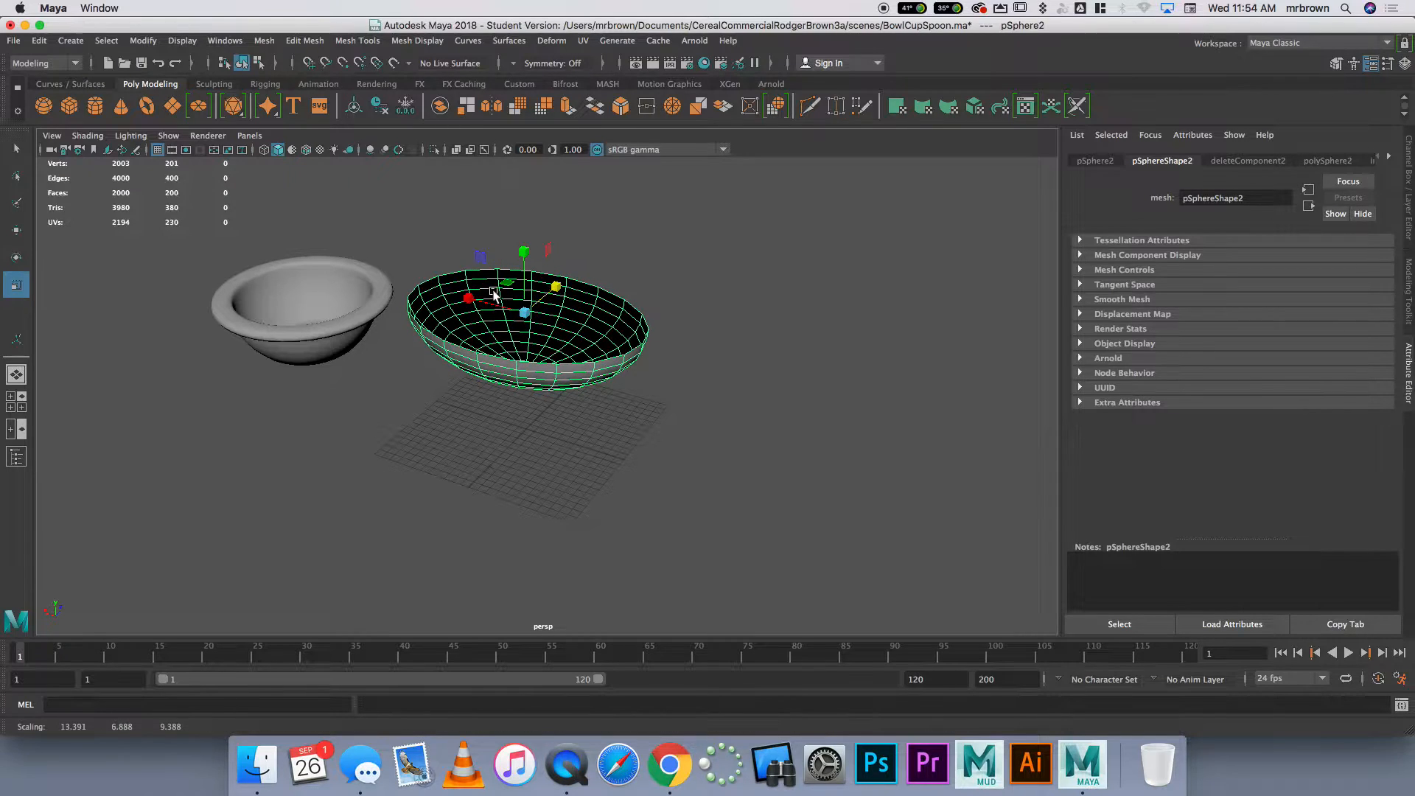
left_click_drag(623, 320, 634, 292, "alt")
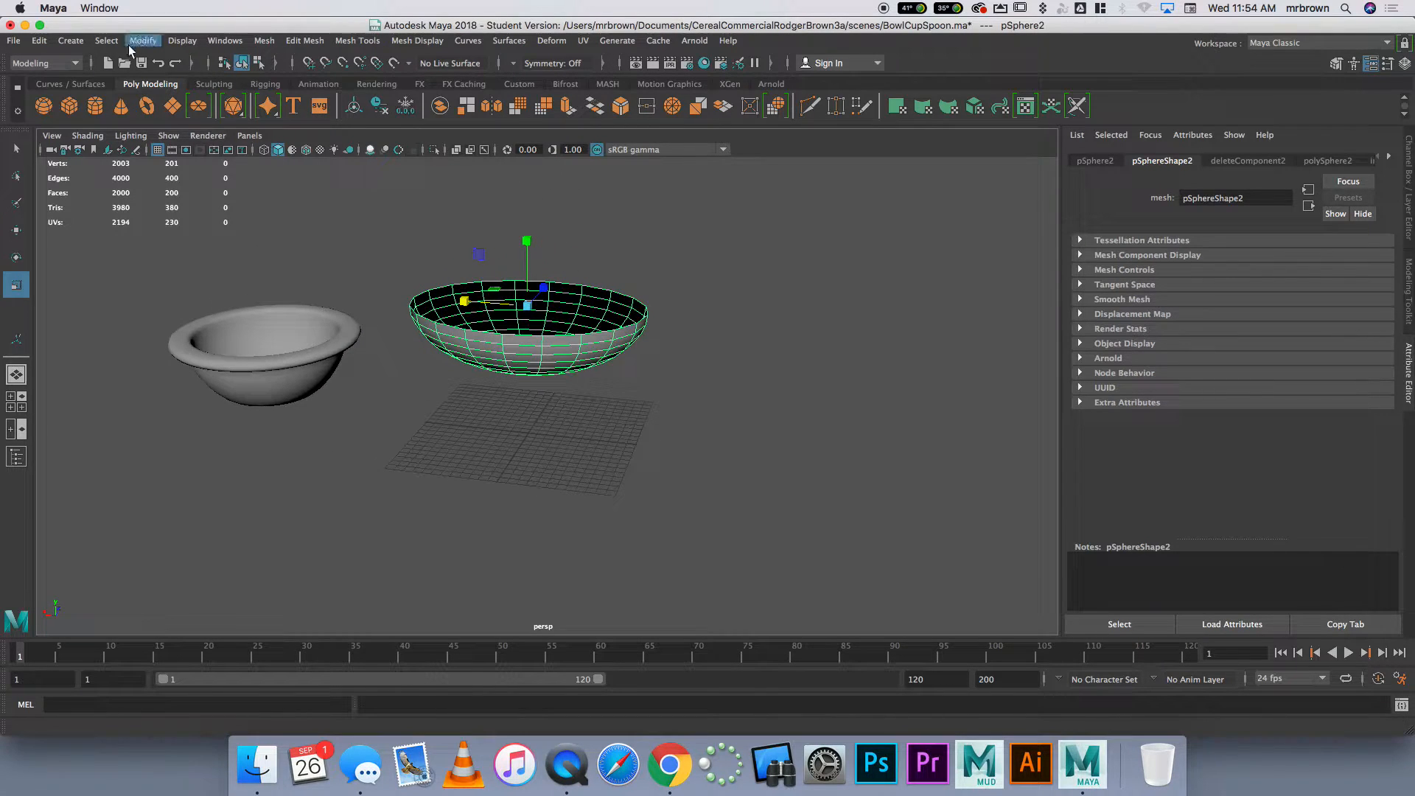
left_click(43, 106)
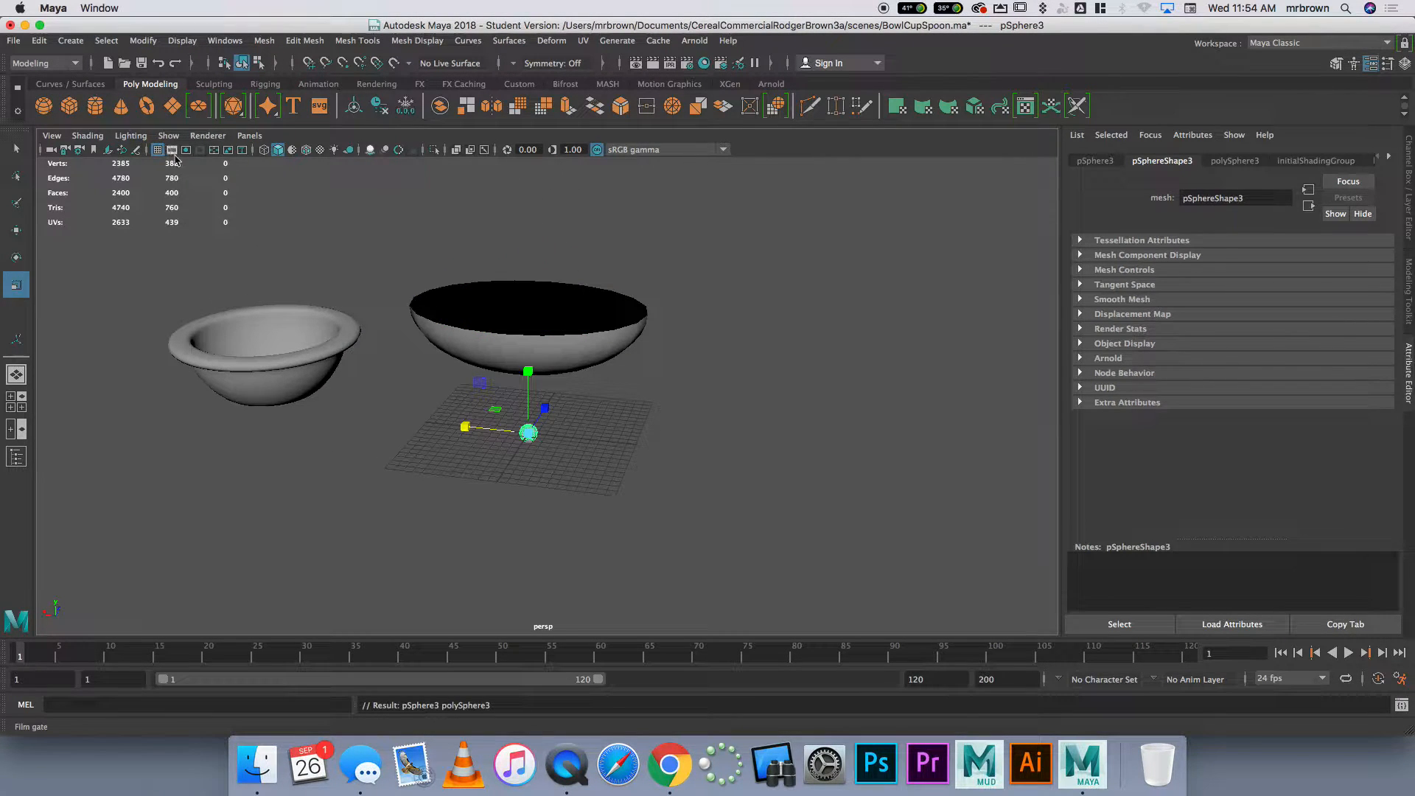
left_click_drag(530, 430, 836, 345)
left_click_drag(603, 409, 529, 385, "alt")
left_click_drag(645, 435, 789, 376, "alt")
right_click_drag(590, 392, 590, 435)
left_click_drag(251, 257, 506, 426)
key("Delete")
key("z")
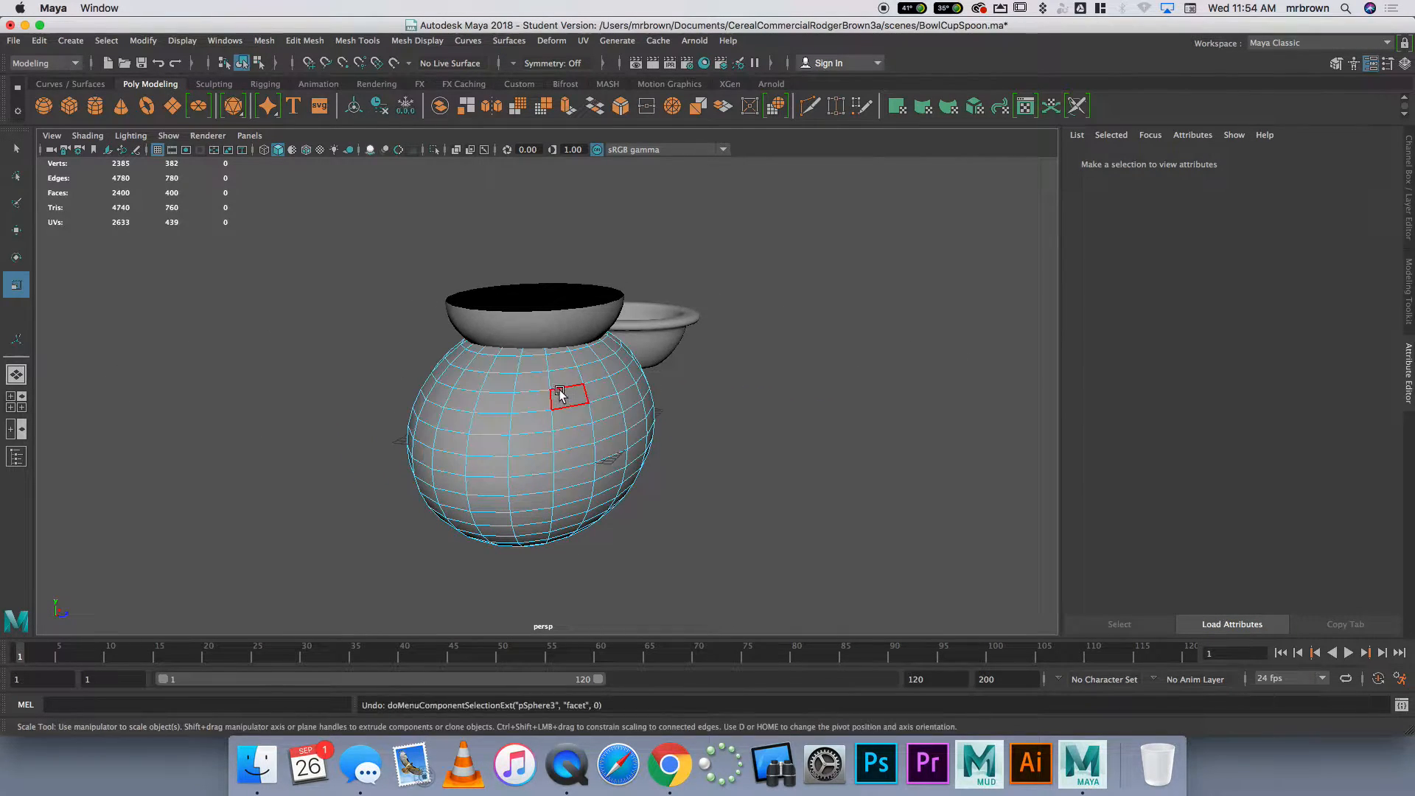
key("z")
key("z")
key("z")
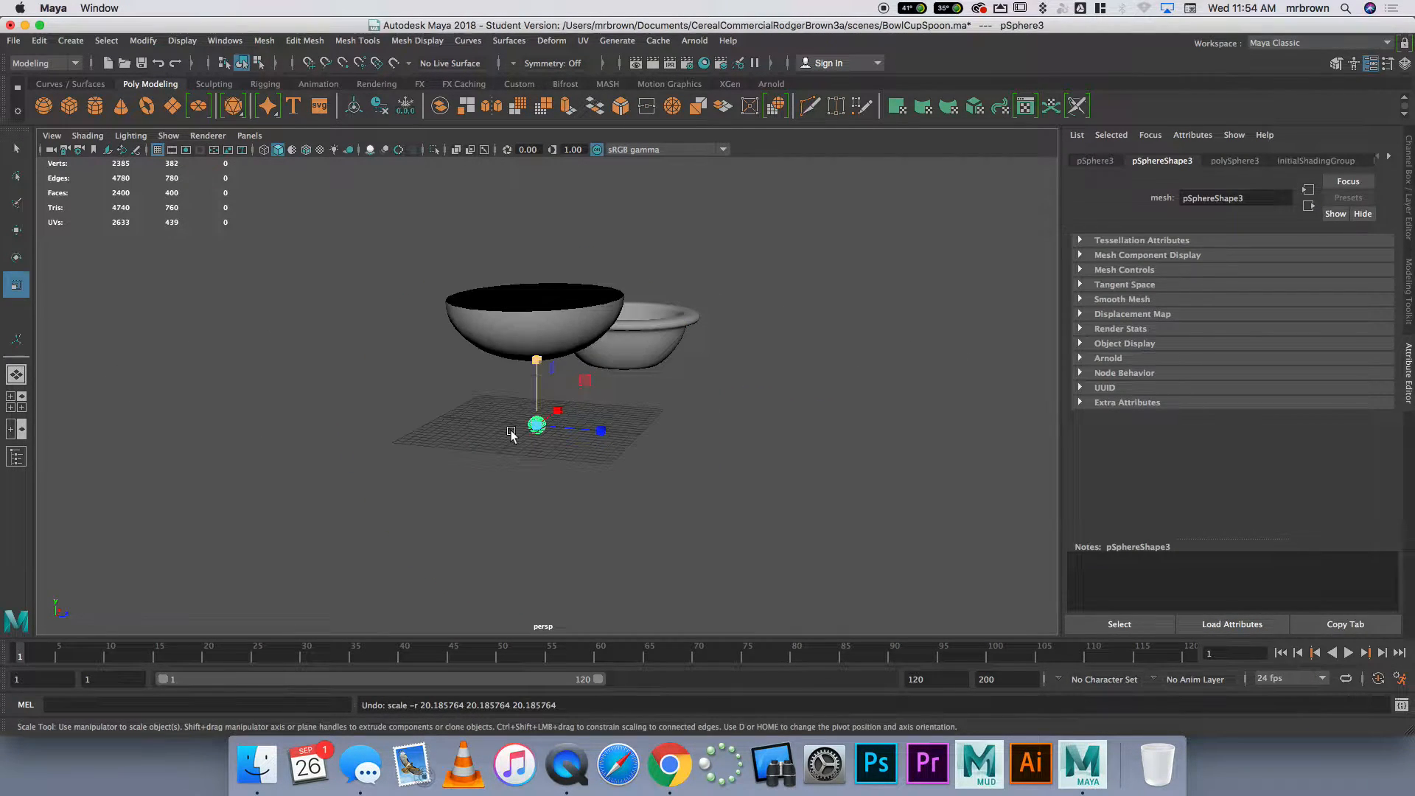
key("z")
Extrude all faces of the oval half sphere about 1.03 in local Z to give the spoon bowl thickness
left_click(540, 339)
left_click_drag(519, 400, 657, 409, "alt")
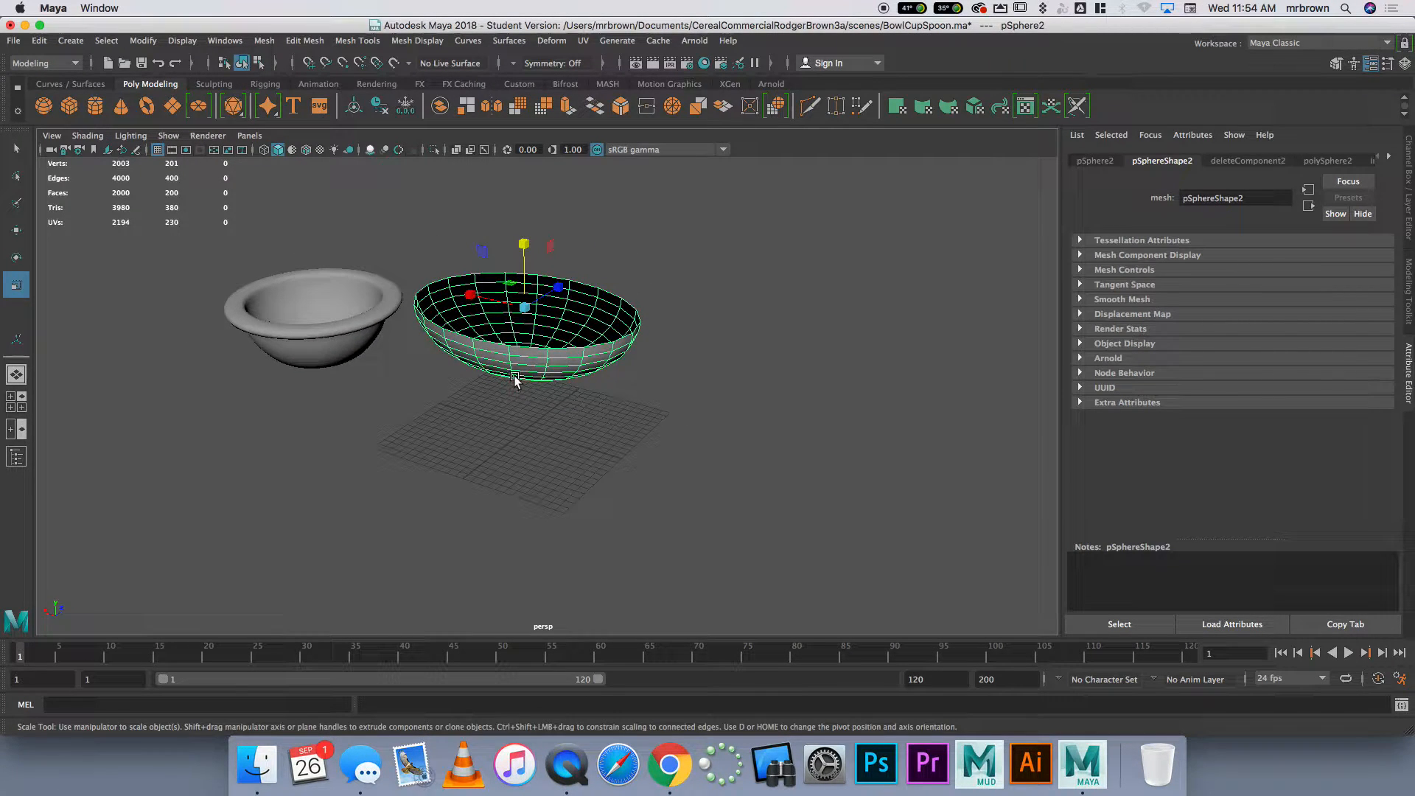
left_click(567, 107)
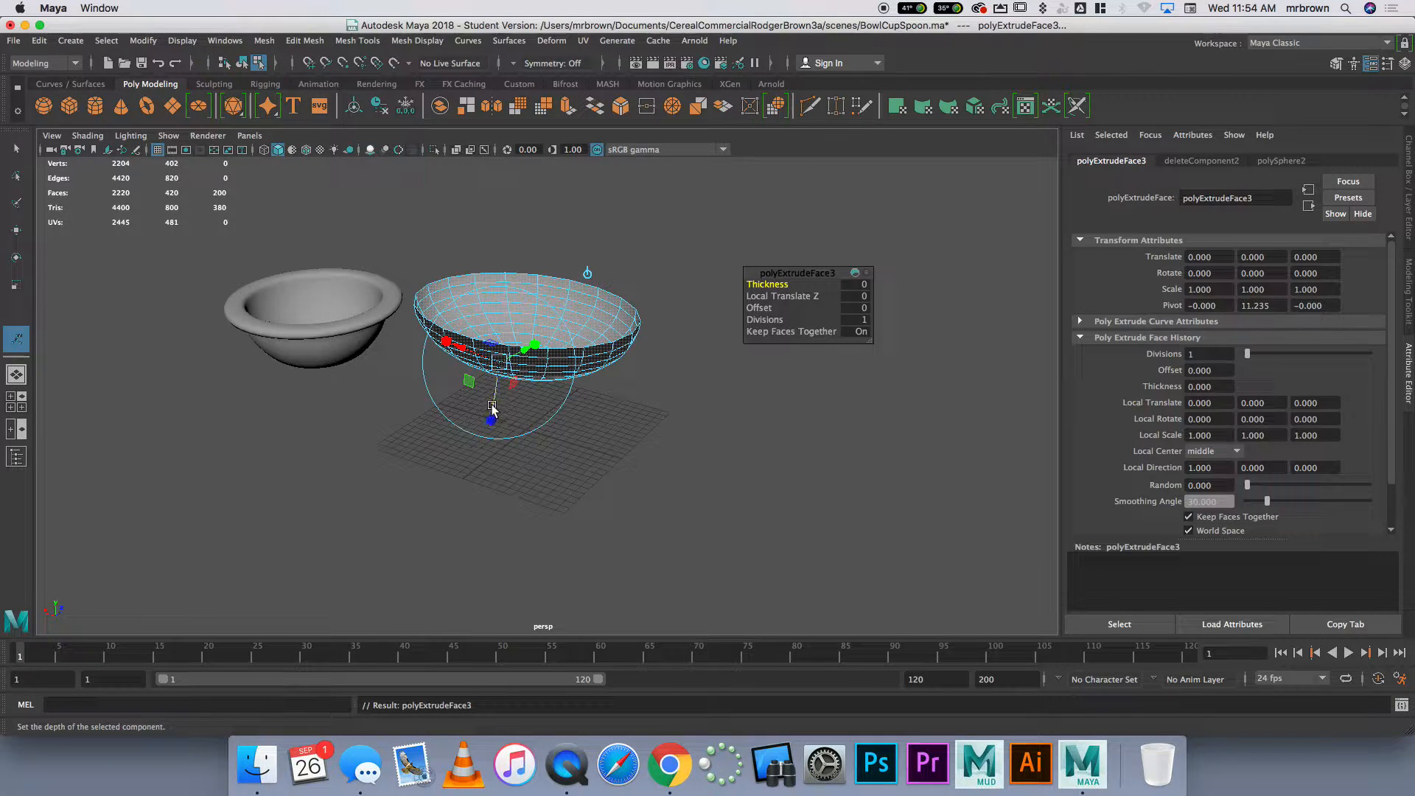
left_click_drag(492, 407, 493, 414)
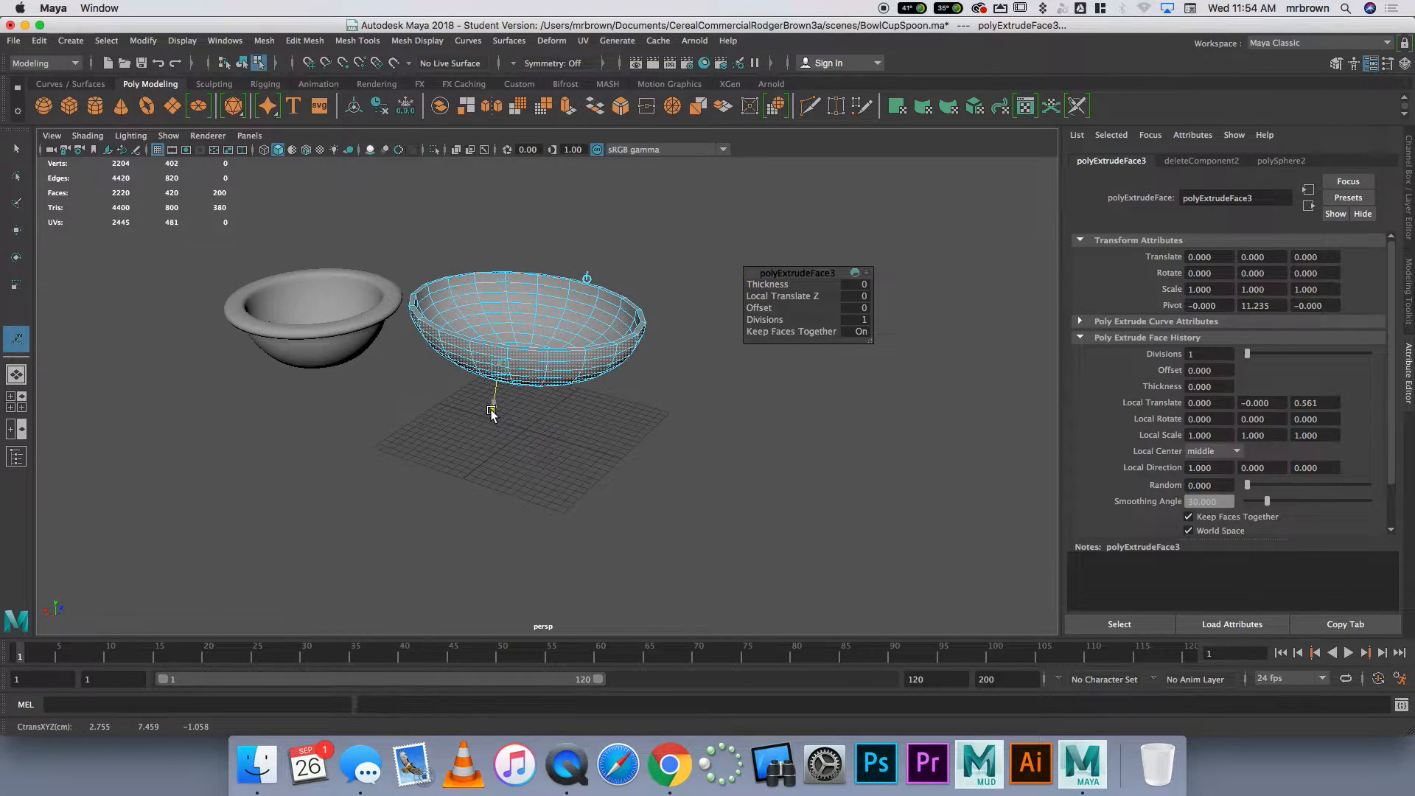
left_click(605, 487)
left_click_drag(620, 480, 511, 446, "alt")
left_click_drag(513, 450, 610, 477, "alt")
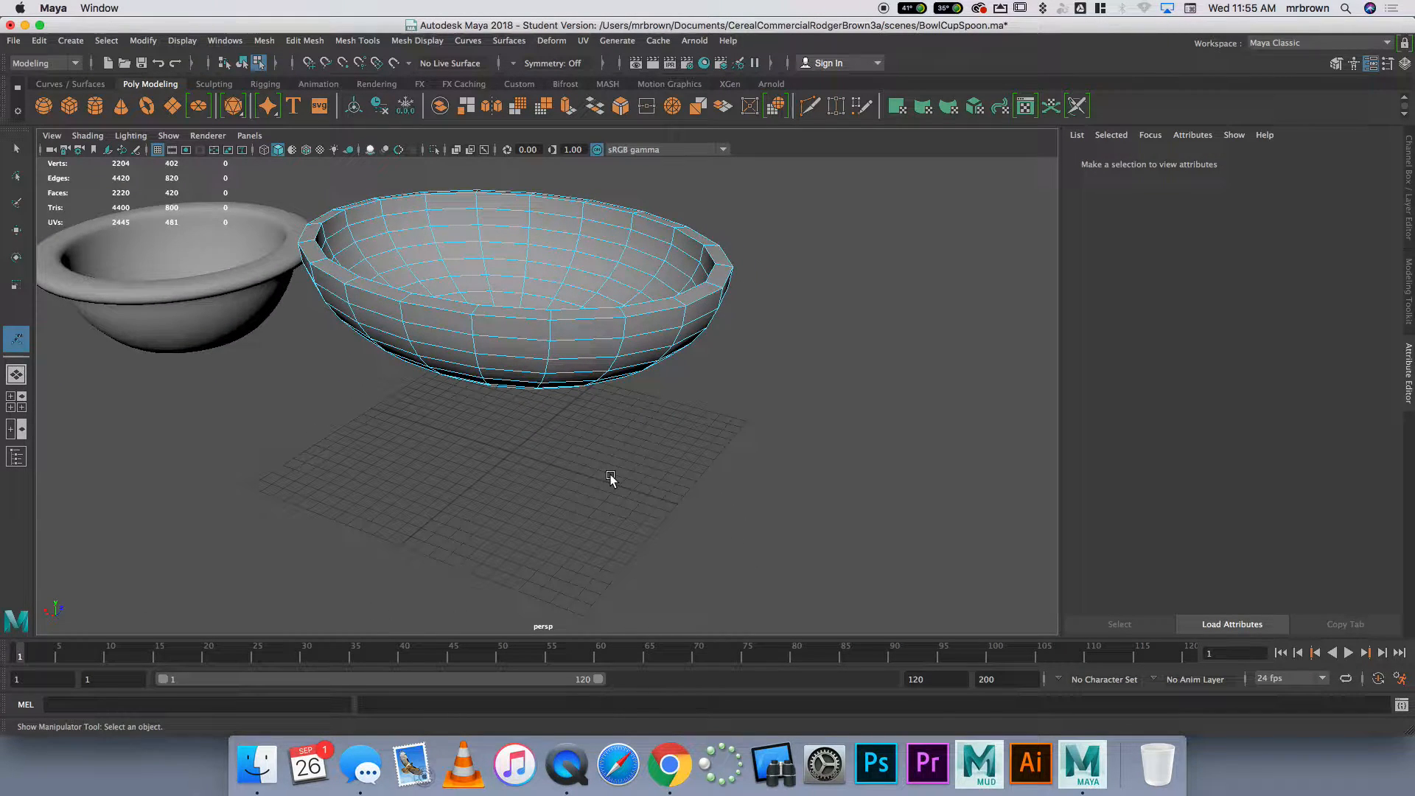
left_click_drag(717, 347, 612, 388, "alt")
left_click(443, 312)
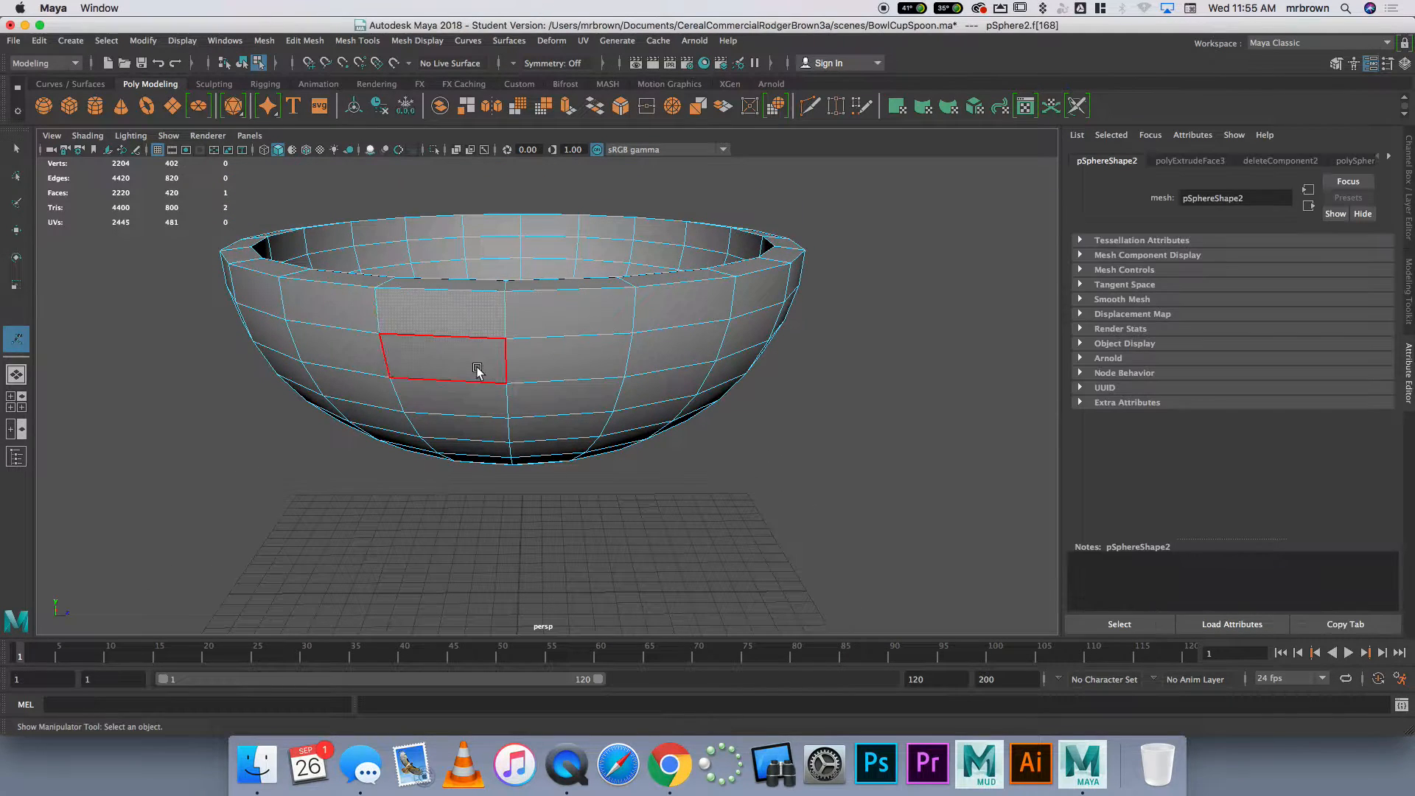
left_click(557, 367)
left_click(567, 324)
left_click(465, 318)
left_click(477, 357)
left_click(544, 368)
left_click_drag(480, 385, 579, 398, "alt")
left_click(660, 434)
left_click(661, 434)
left_click(606, 437)
left_click(592, 406)
left_click(662, 405)
left_click(660, 441)
left_click(594, 402)
left_click_drag(615, 438, 563, 411, "alt")
left_click(471, 423)
left_click(342, 413)
left_click(348, 413, "shift")
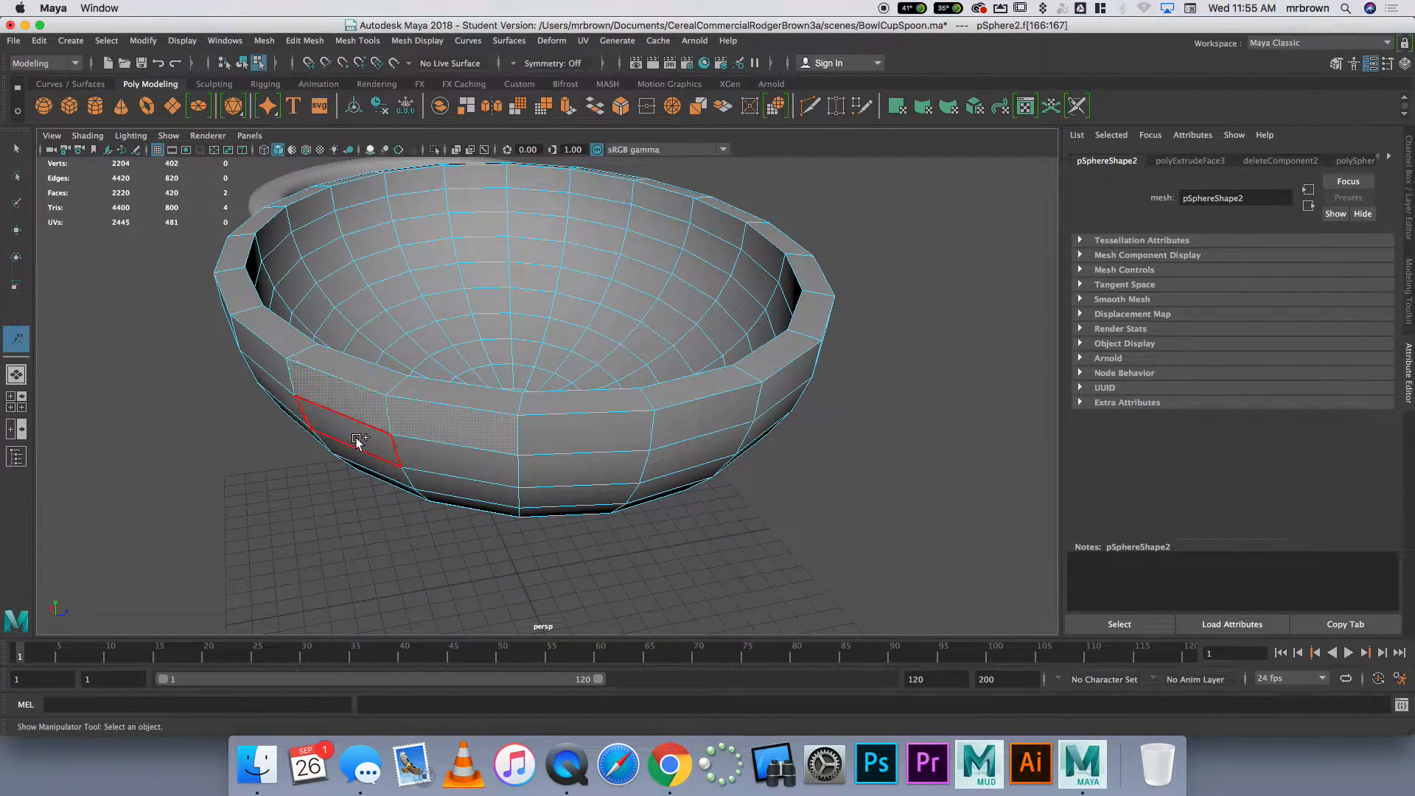
left_click(356, 442, "shift")
left_click(435, 452, "shift")
left_click(570, 110)
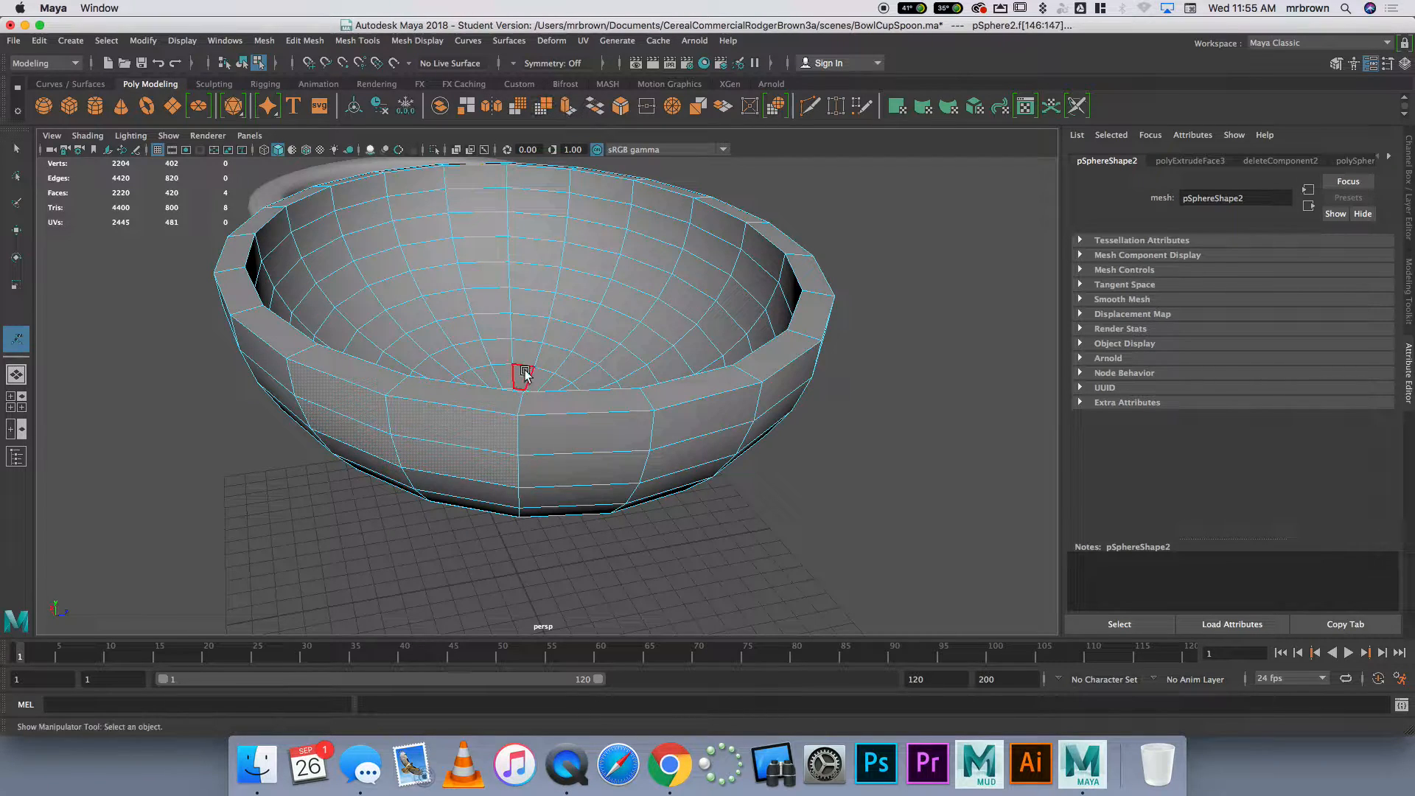
scroll(505, 424, "down", 5)
left_click_drag(441, 440, 195, 618)
left_click_drag(710, 406, 665, 430, "alt")
left_click_drag(507, 553, 544, 572)
left_click(693, 490)
left_click_drag(693, 489, 673, 421, "alt")
key("z")
key("z")
key("z")
key("z")
key("z")
key("z")
key("z")
key("z")
Extrude a two-by-two block of outer faces at the spoon bowl's end away from the cereal bowl about 50.2 in local Z as a handle
left_click_drag(632, 418, 593, 395, "alt")
scroll(589, 421, "up", 5)
left_click(518, 338)
left_click(552, 337, "shift")
left_click(548, 358, "shift")
left_click(526, 362, "shift")
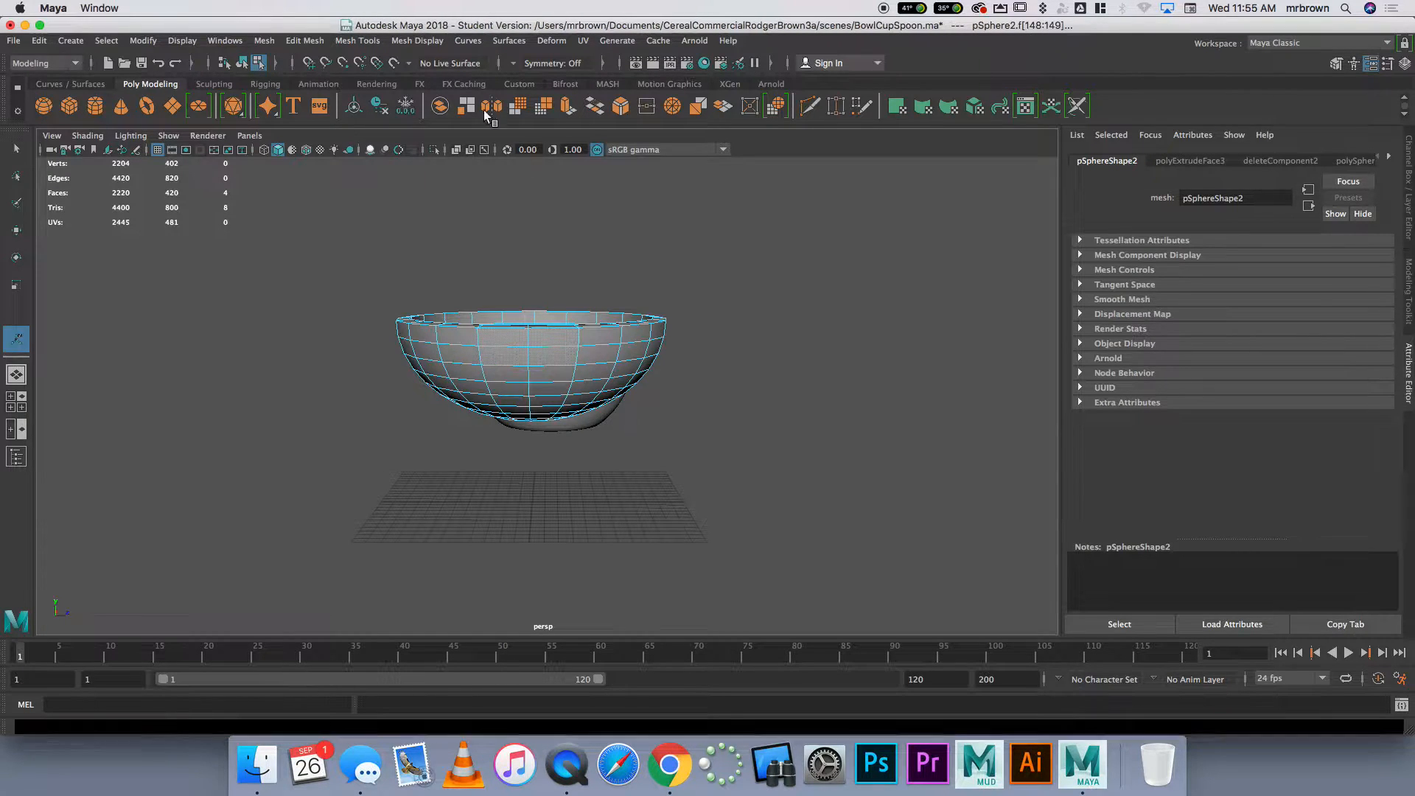
left_click(568, 109)
left_click_drag(745, 480, 1118, 496, "alt")
scroll(888, 442, "down", 7)
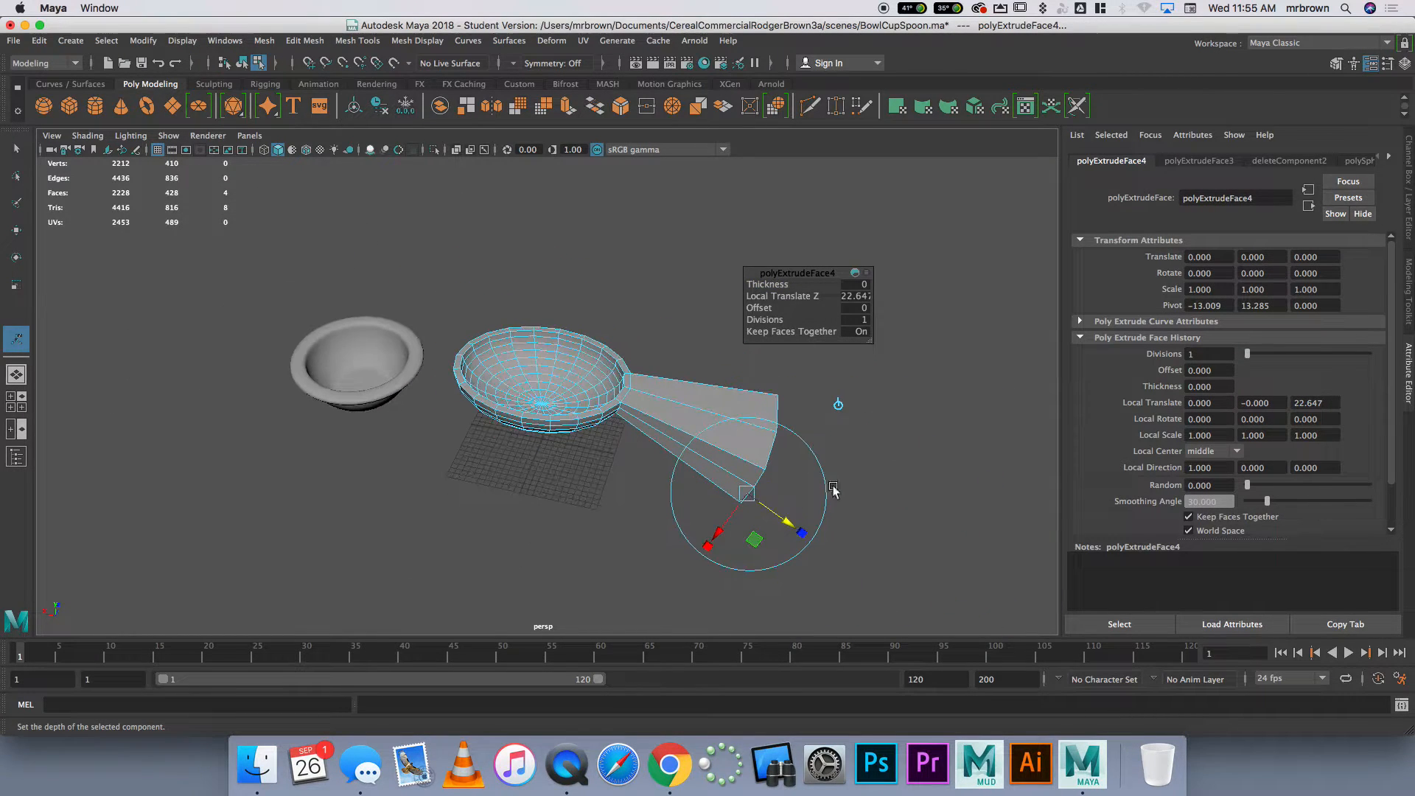
left_click_drag(787, 520, 916, 613)
mouse_move(932, 474)
left_mouse_down("alt")
mouse_move(951, 408)
mouse_move(855, 417)
mouse_move(862, 429)
mouse_move(938, 415)
mouse_move(945, 463)
left_mouse_up("alt")
left_click_drag(965, 529, 799, 545)
left_click_drag(679, 569, 732, 577)
left_click_drag(735, 576, 978, 521, "alt")
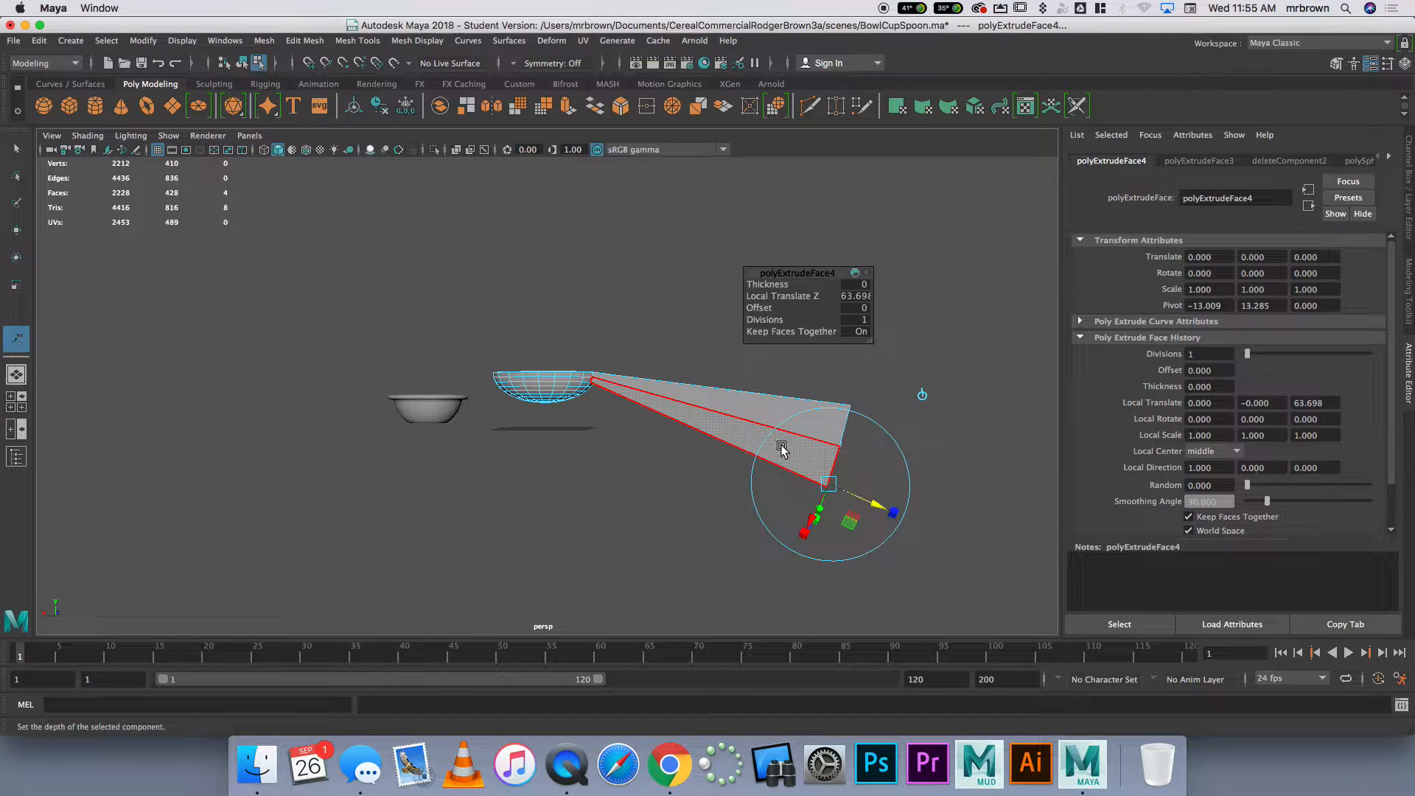
left_click_drag(874, 503, 798, 490)
left_click_drag(845, 564, 723, 560, "alt")
Scale the handle's end faces narrower in Z and down to about 0.59 in Y
key("r")
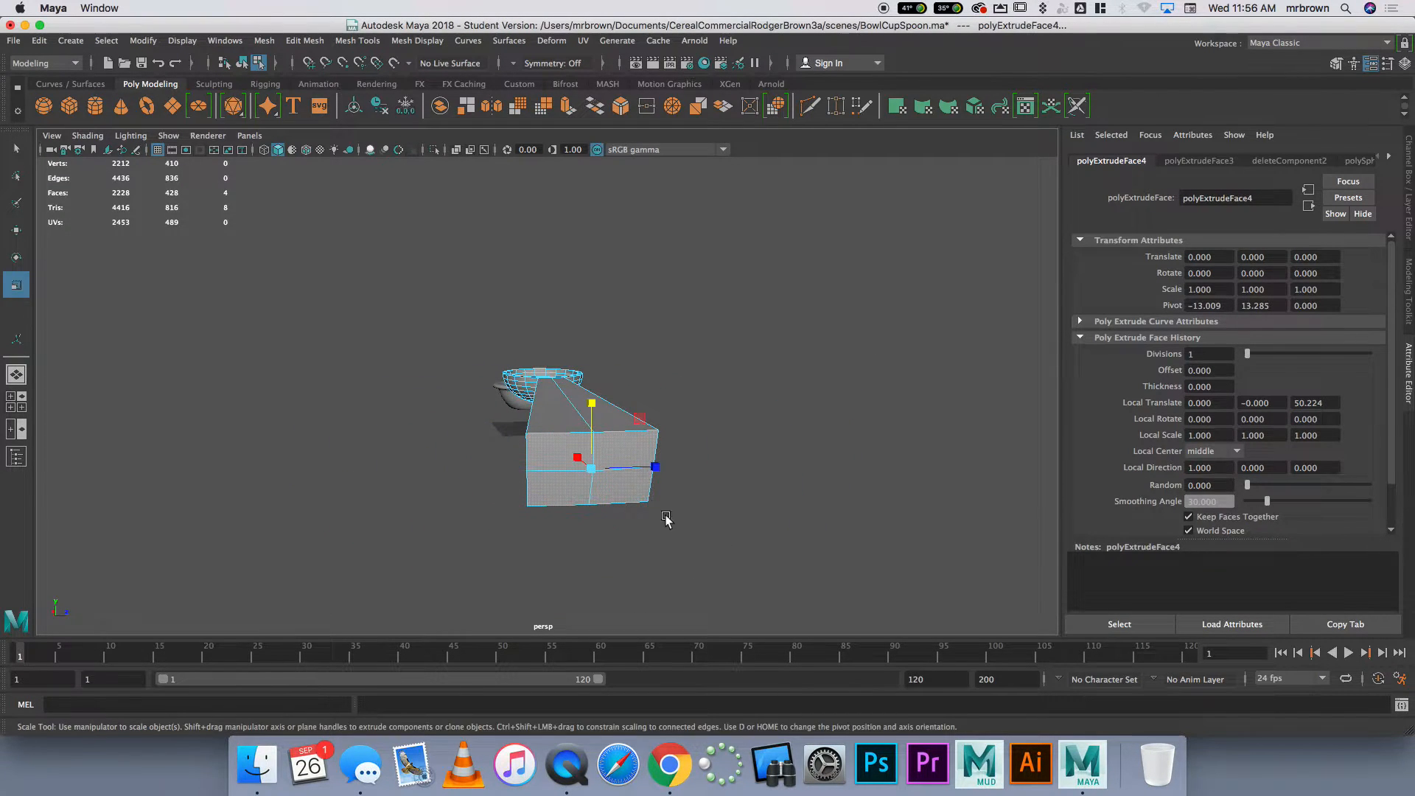
left_click_drag(649, 468, 623, 474)
left_click_drag(590, 403, 590, 432)
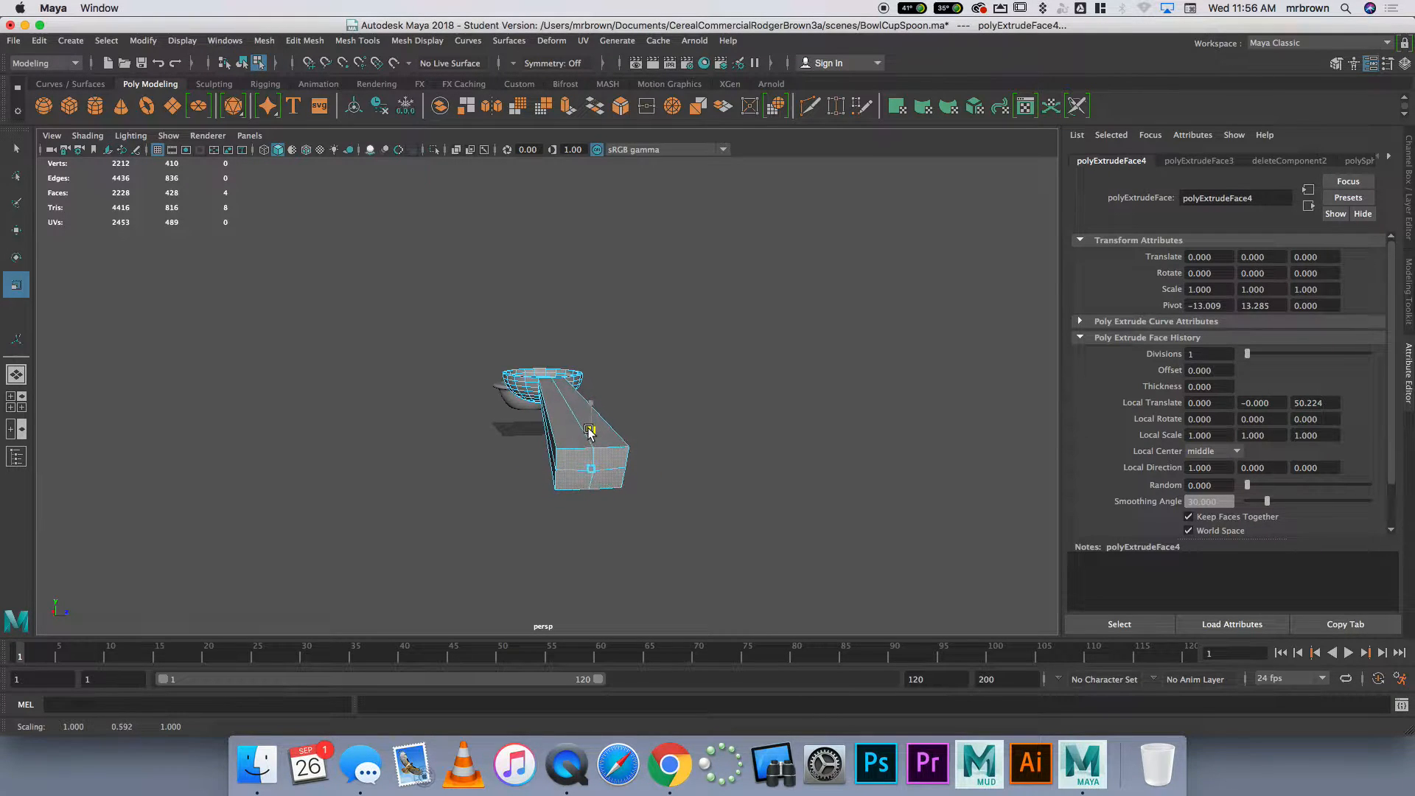
left_click_drag(630, 535, 771, 506, "alt")
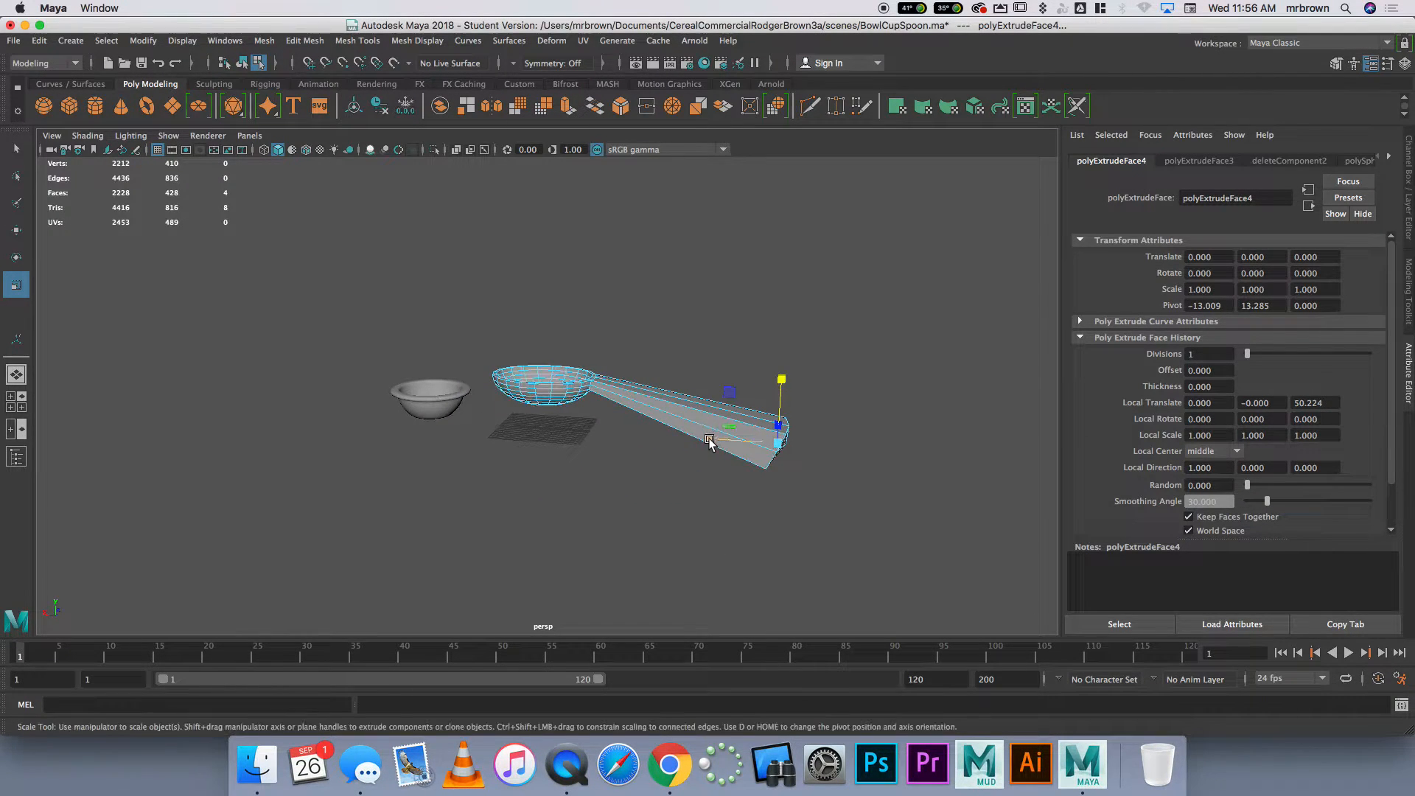
Flatten the handle's slanted end faces by scaling them in X until the end is vertical
left_click_drag(712, 439, 871, 448)
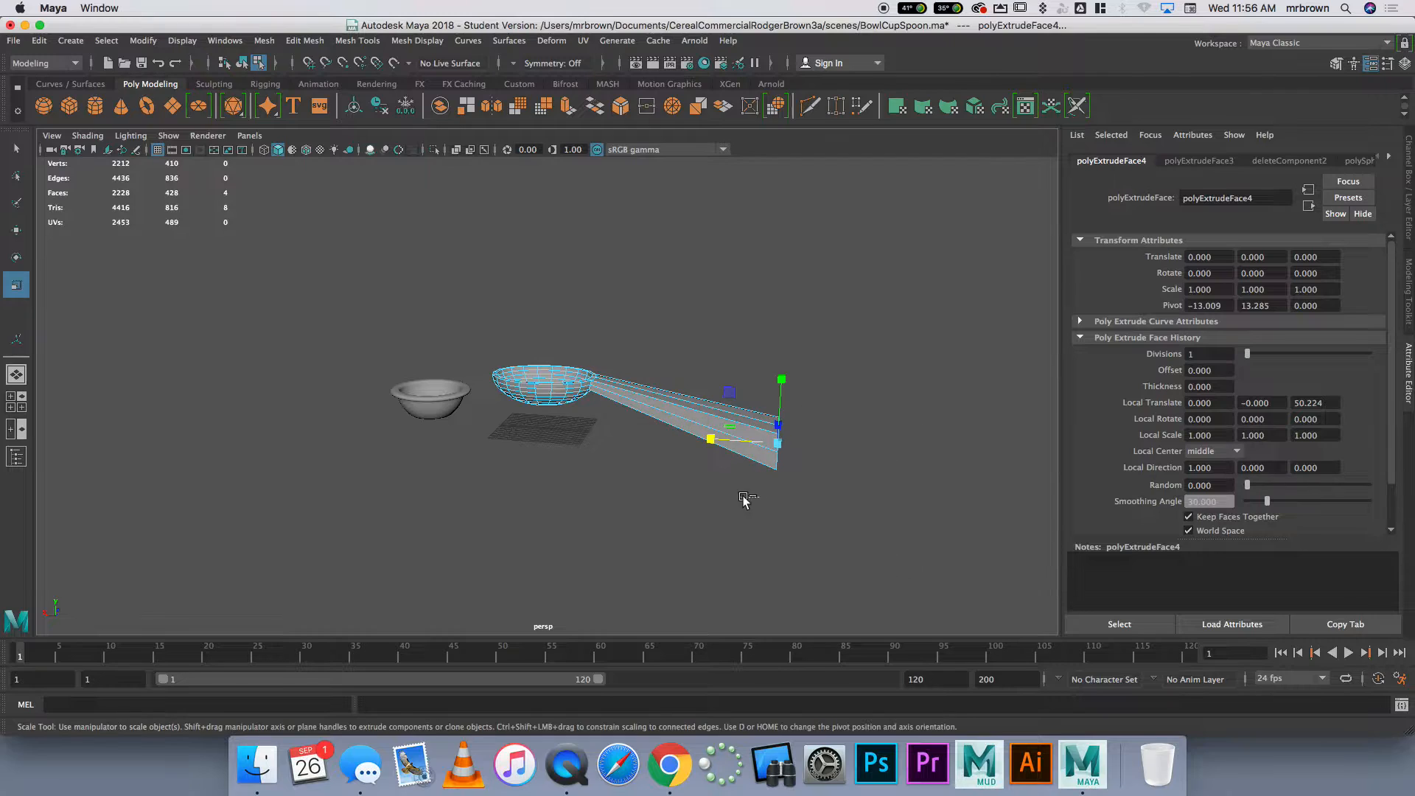
left_click_drag(824, 501, 627, 457, "alt")
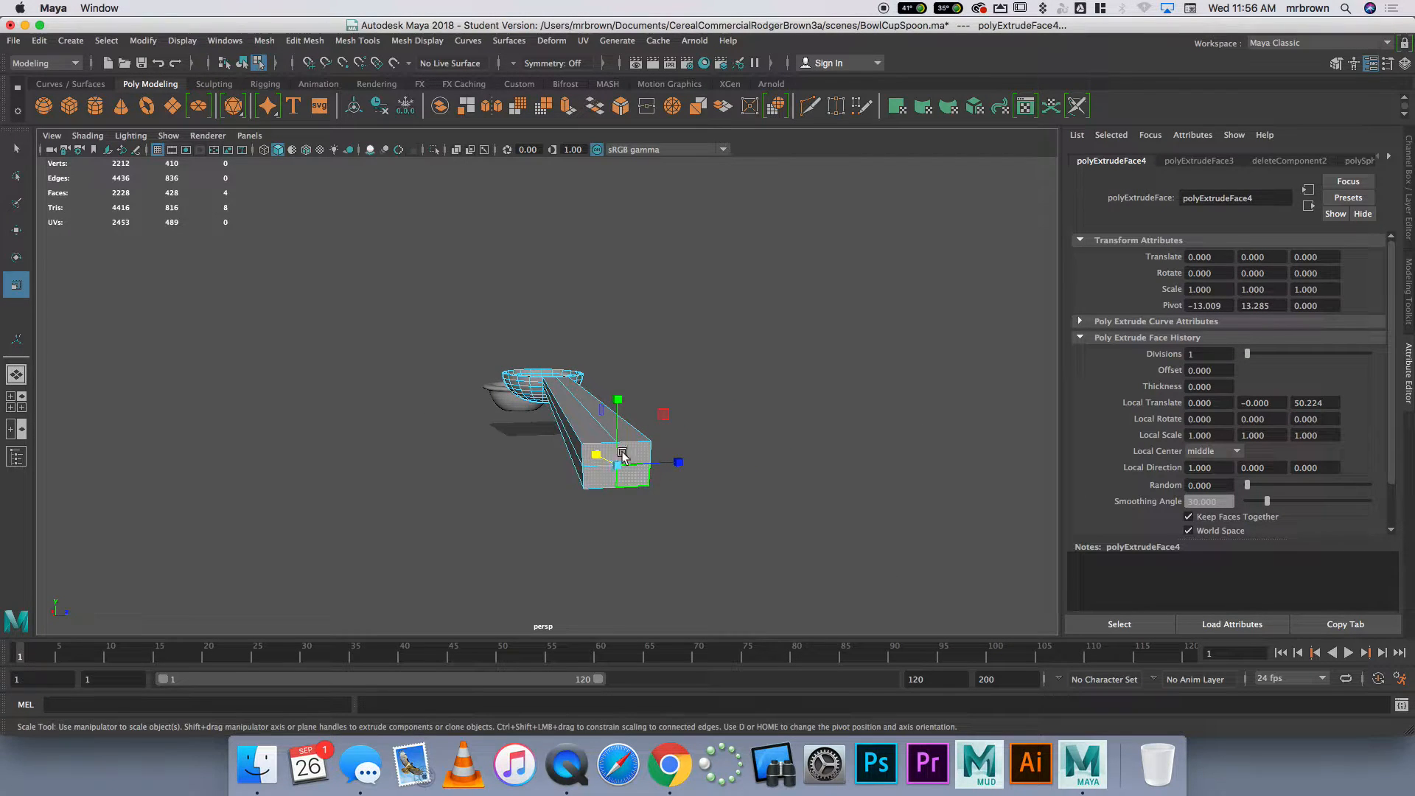
left_click_drag(674, 507, 749, 475, "alt")
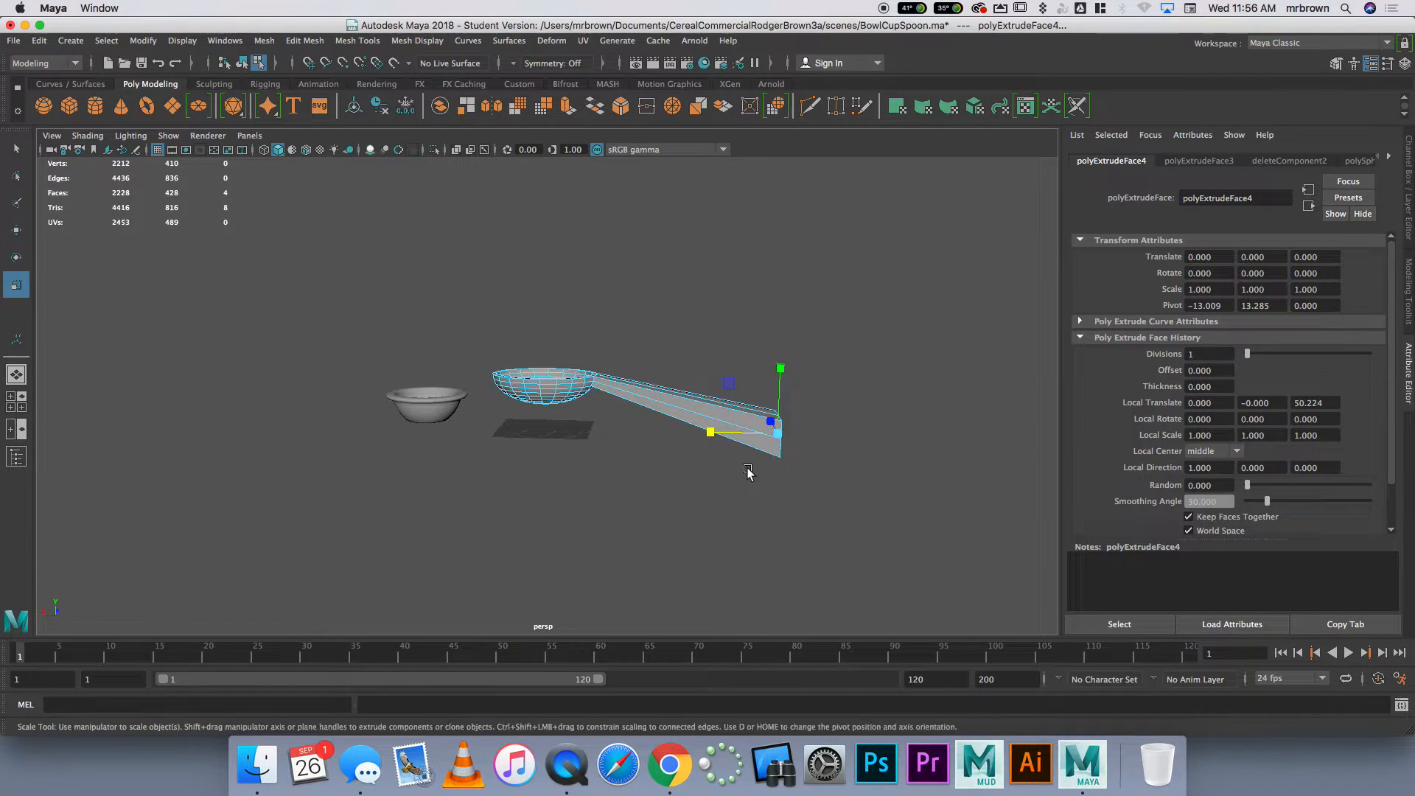
Raise the handle's end faces in Y so the handle slopes upward from the spoon bowl
key("w")
left_click_drag(781, 364, 775, 283)
left_click_drag(767, 365, 771, 414, "alt")
key("r")
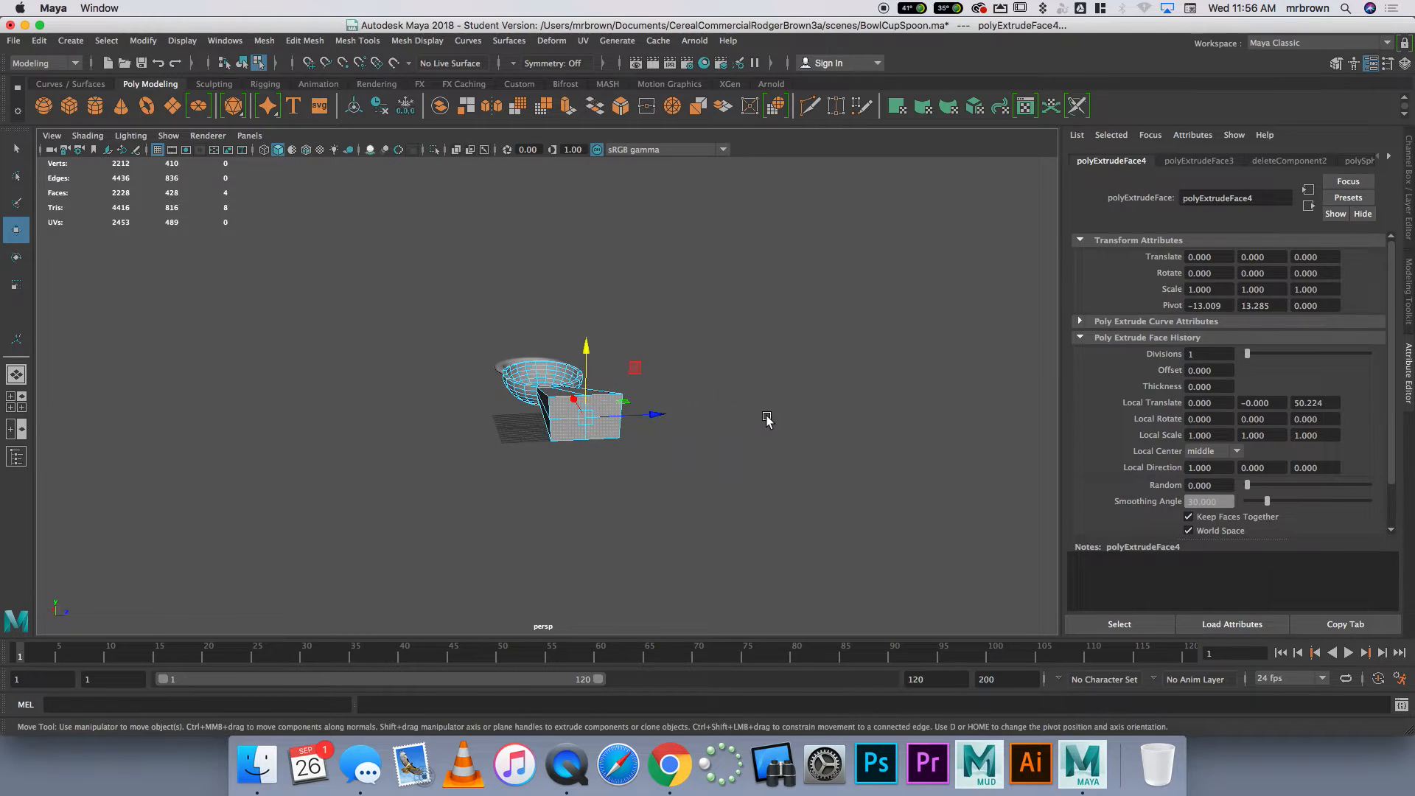
Scale the handle's end faces smaller in Z and Y and lower them slightly
left_click_drag(644, 418, 587, 380)
left_click_drag(652, 416, 643, 414)
left_click_drag(586, 354, 588, 362)
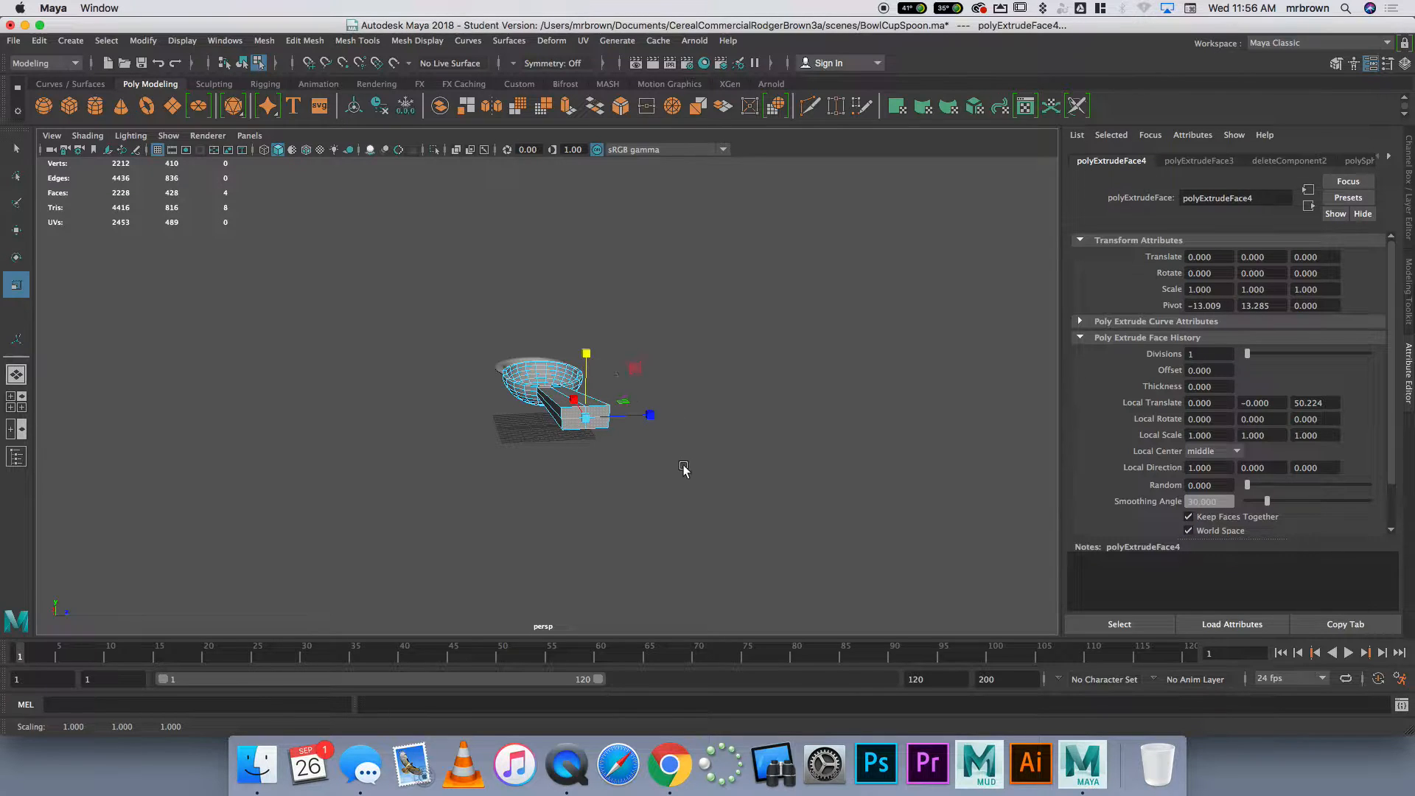
left_click_drag(682, 471, 815, 452, "alt")
key("w")
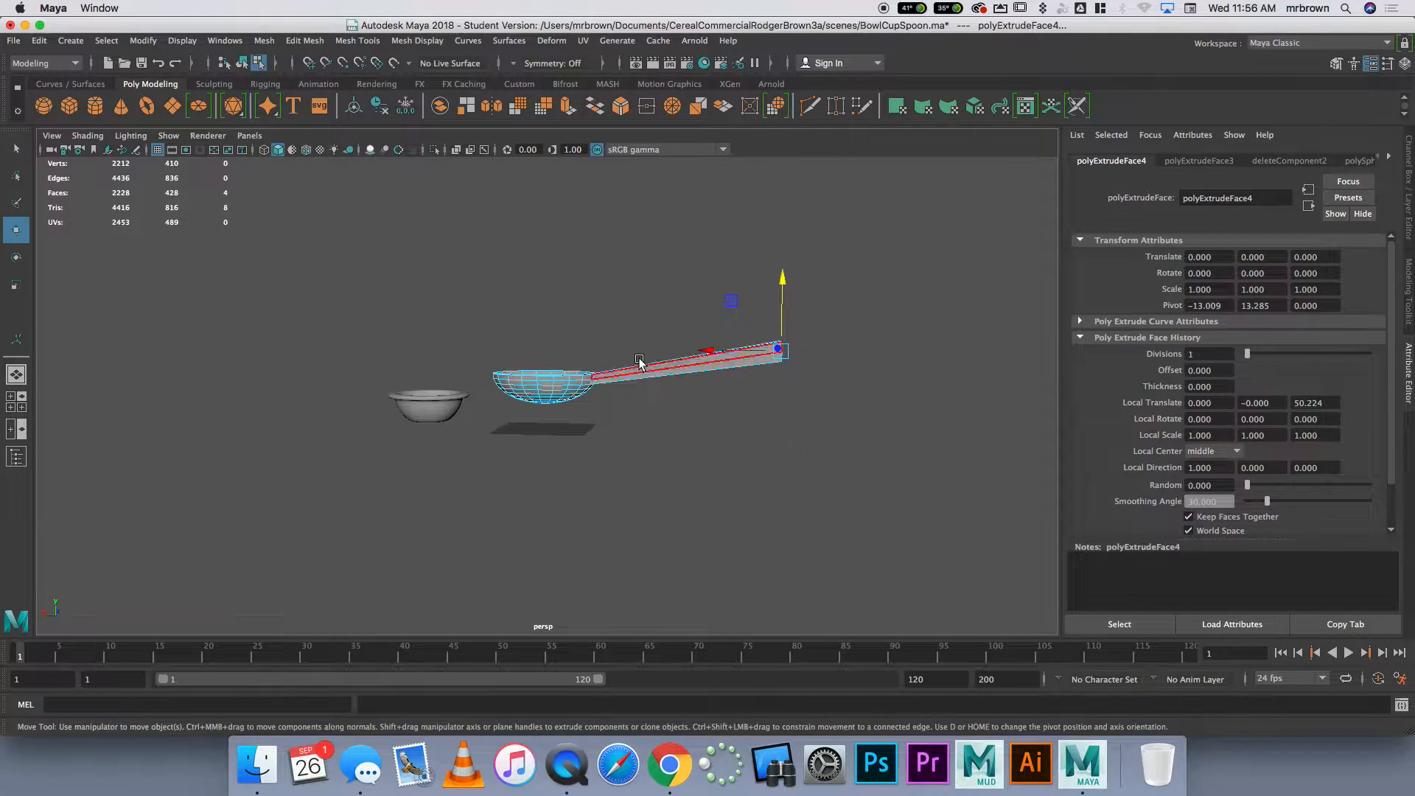
left_click(710, 438)
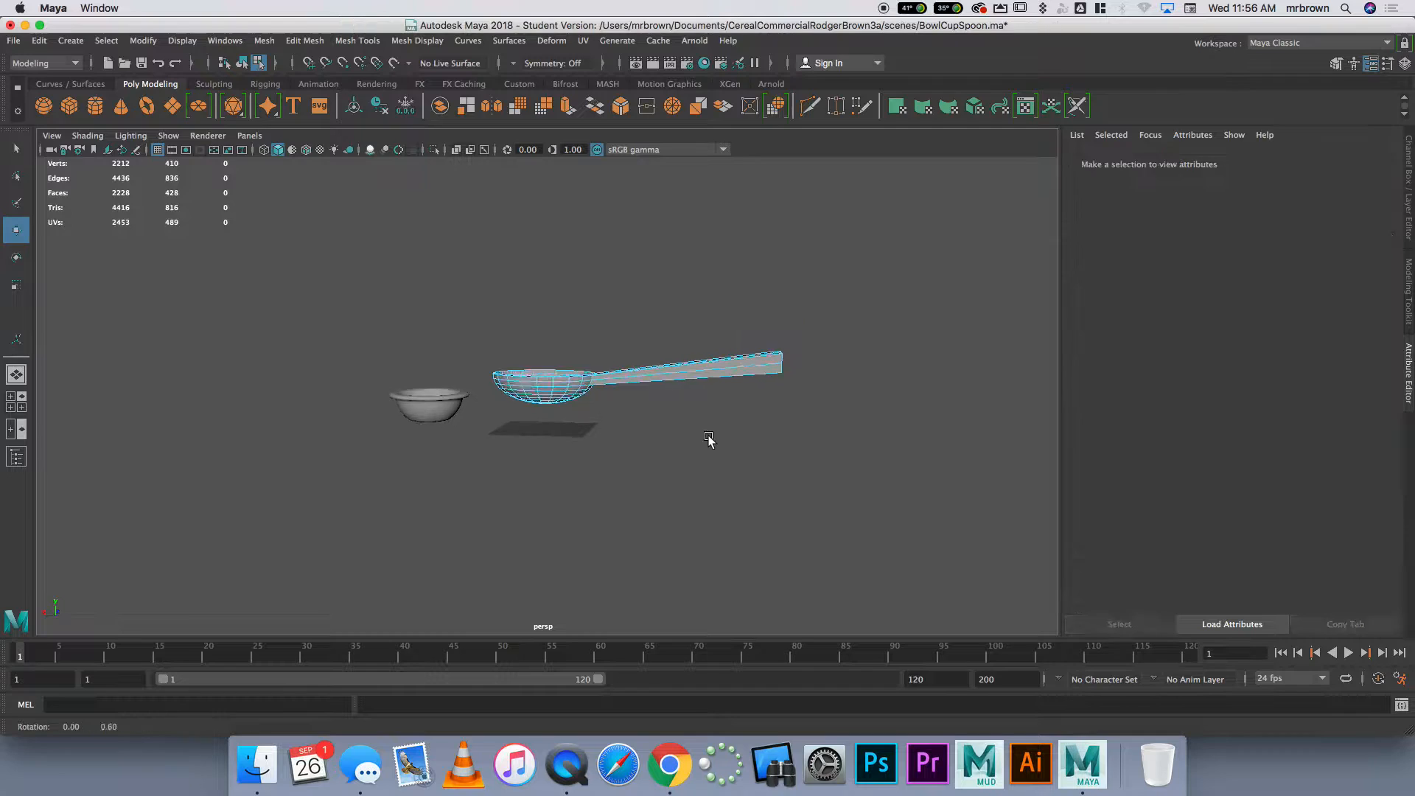
Duplicate the whole spoon and set the copy beside the original along Z
right_click_drag(700, 392, 771, 373)
left_click_drag(771, 373, 626, 476, "alt")
left_click_drag(623, 372, 704, 355)
key("ctrl+d")
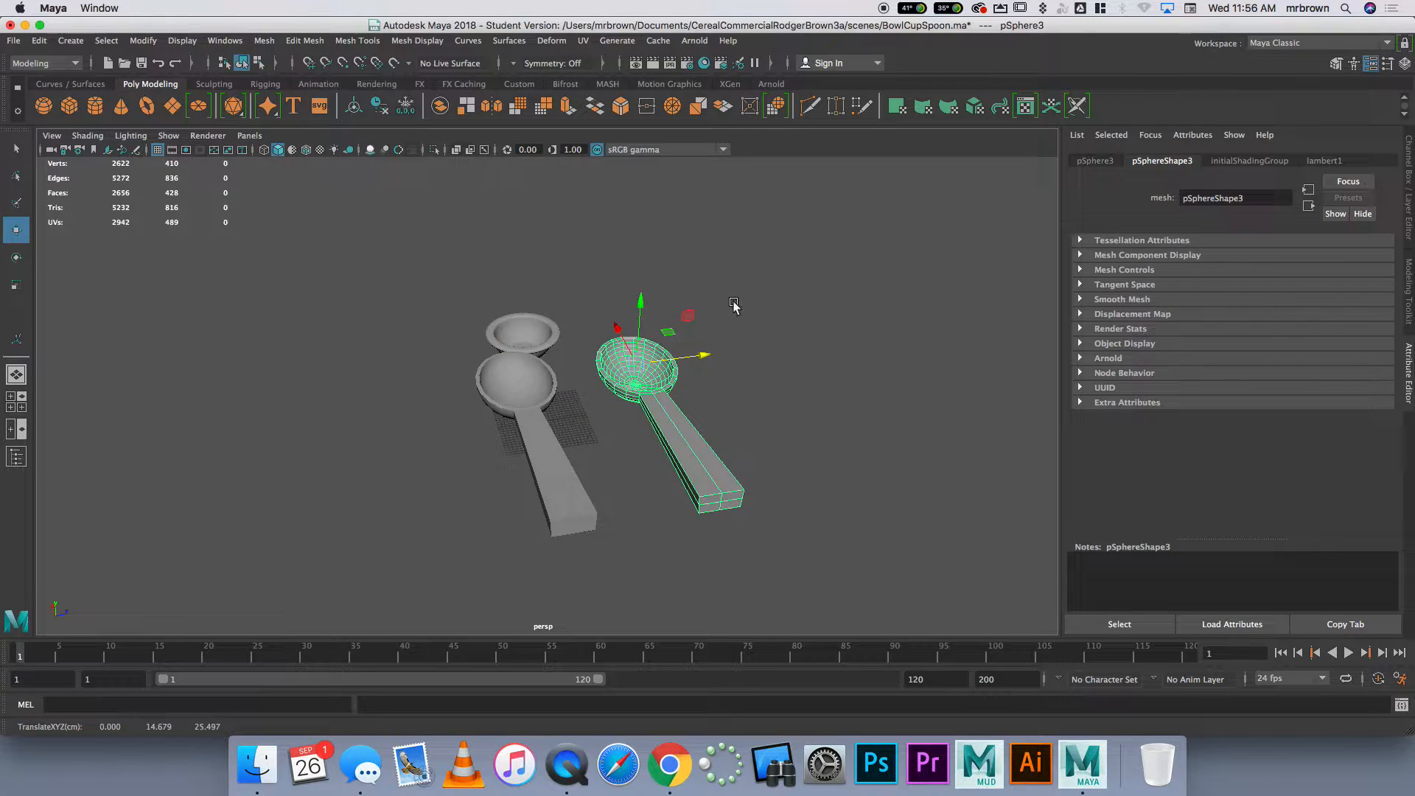
Smooth the spoon copy with 2 divisions
left_click(264, 41)
left_click(332, 178)
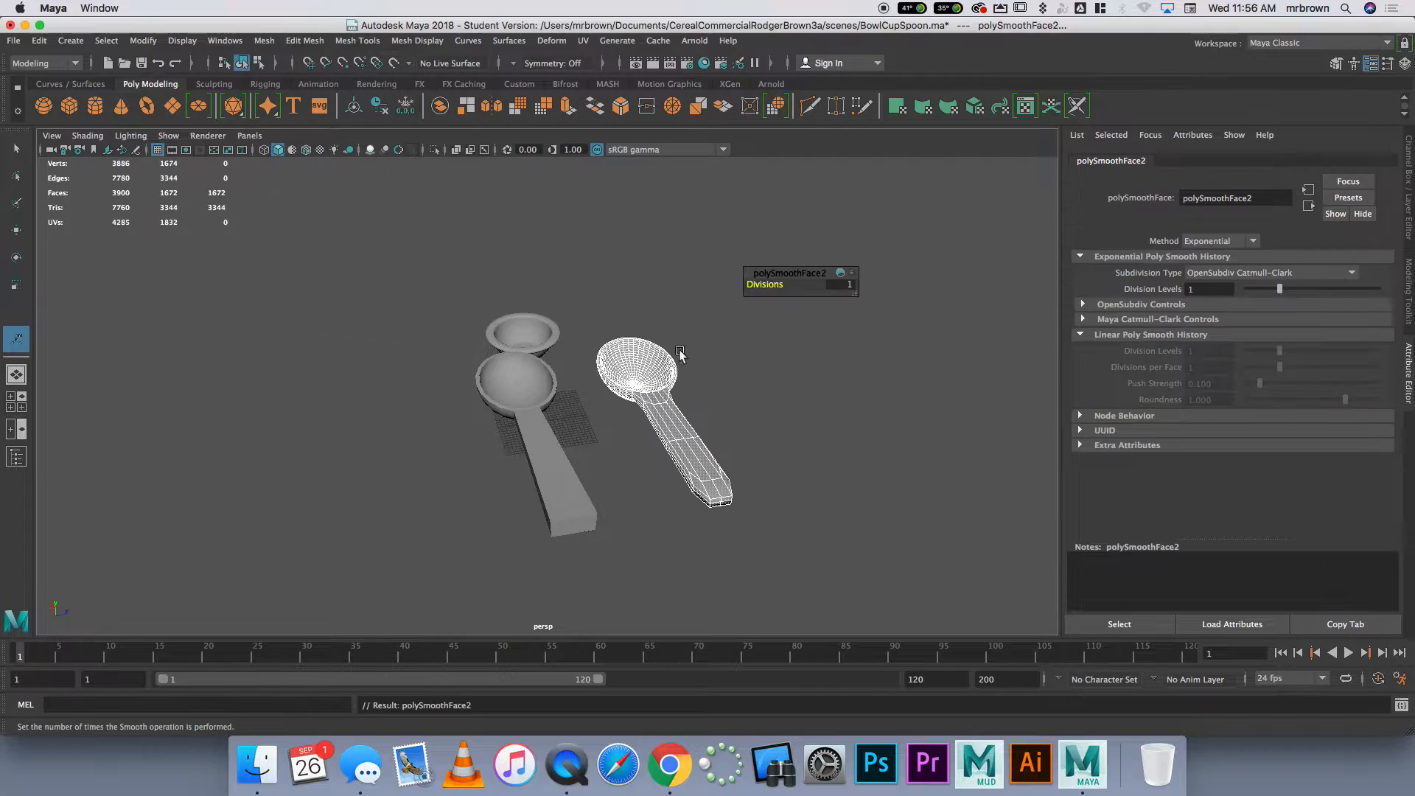
left_click(717, 392)
left_click_drag(710, 413, 777, 373, "alt")
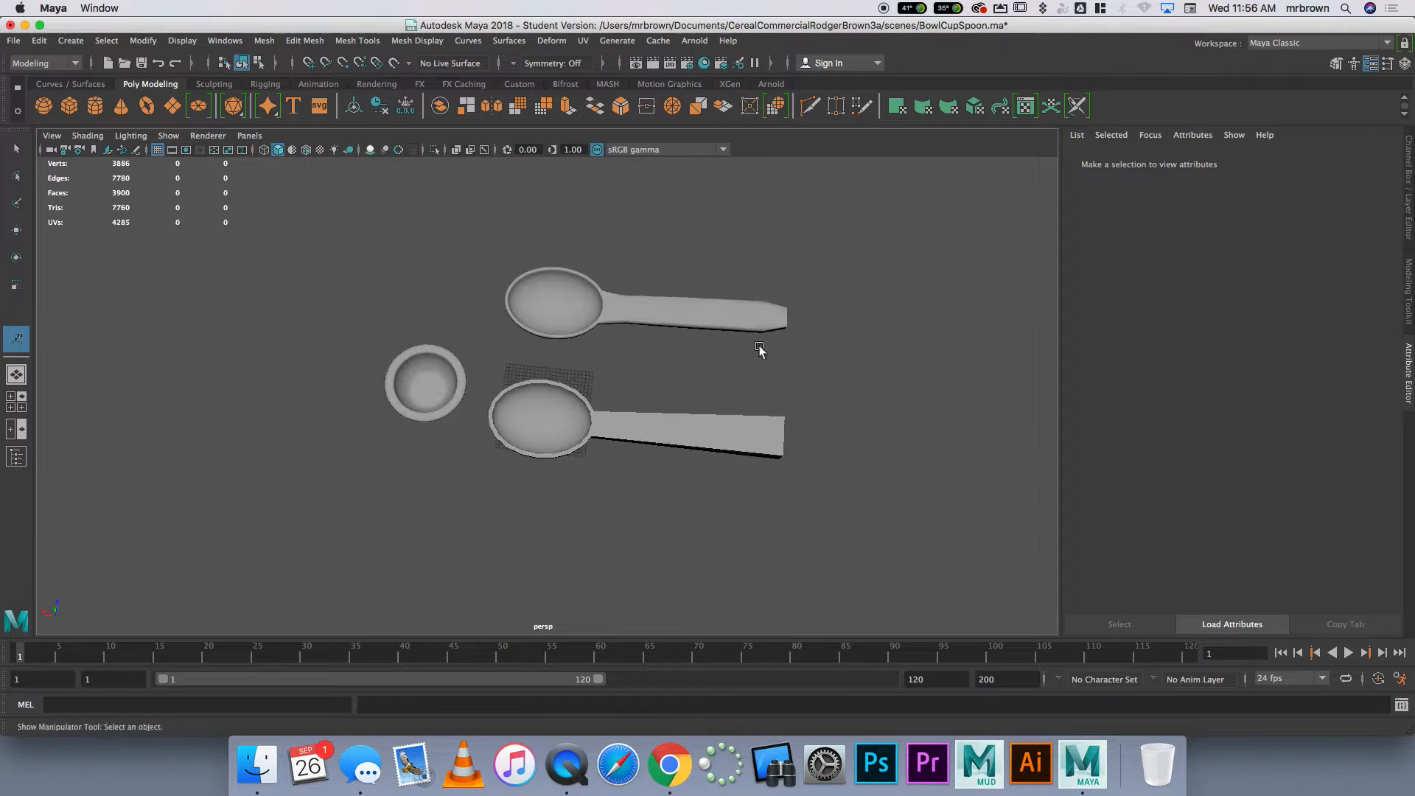
left_click(730, 309)
left_click(850, 286)
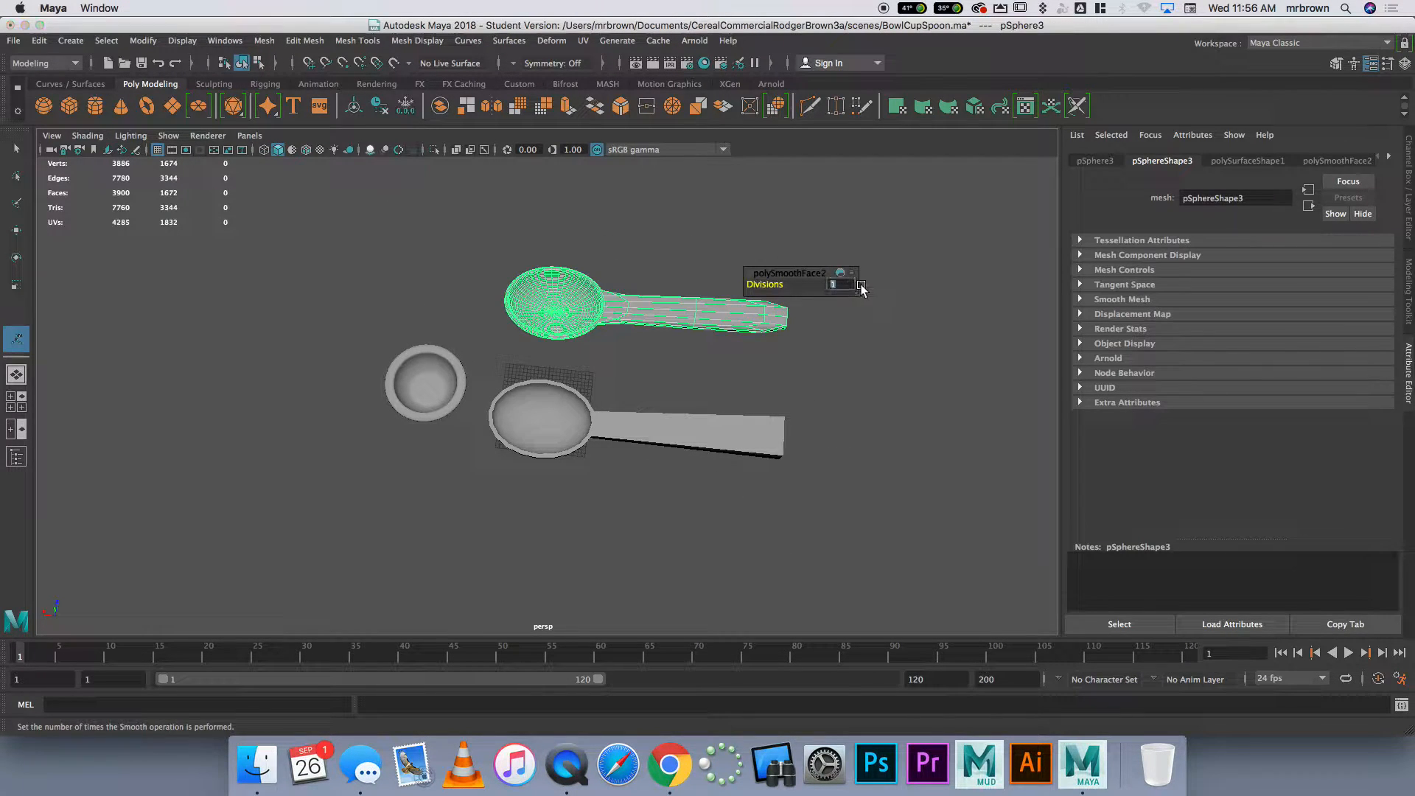
type("2")
key("Return")
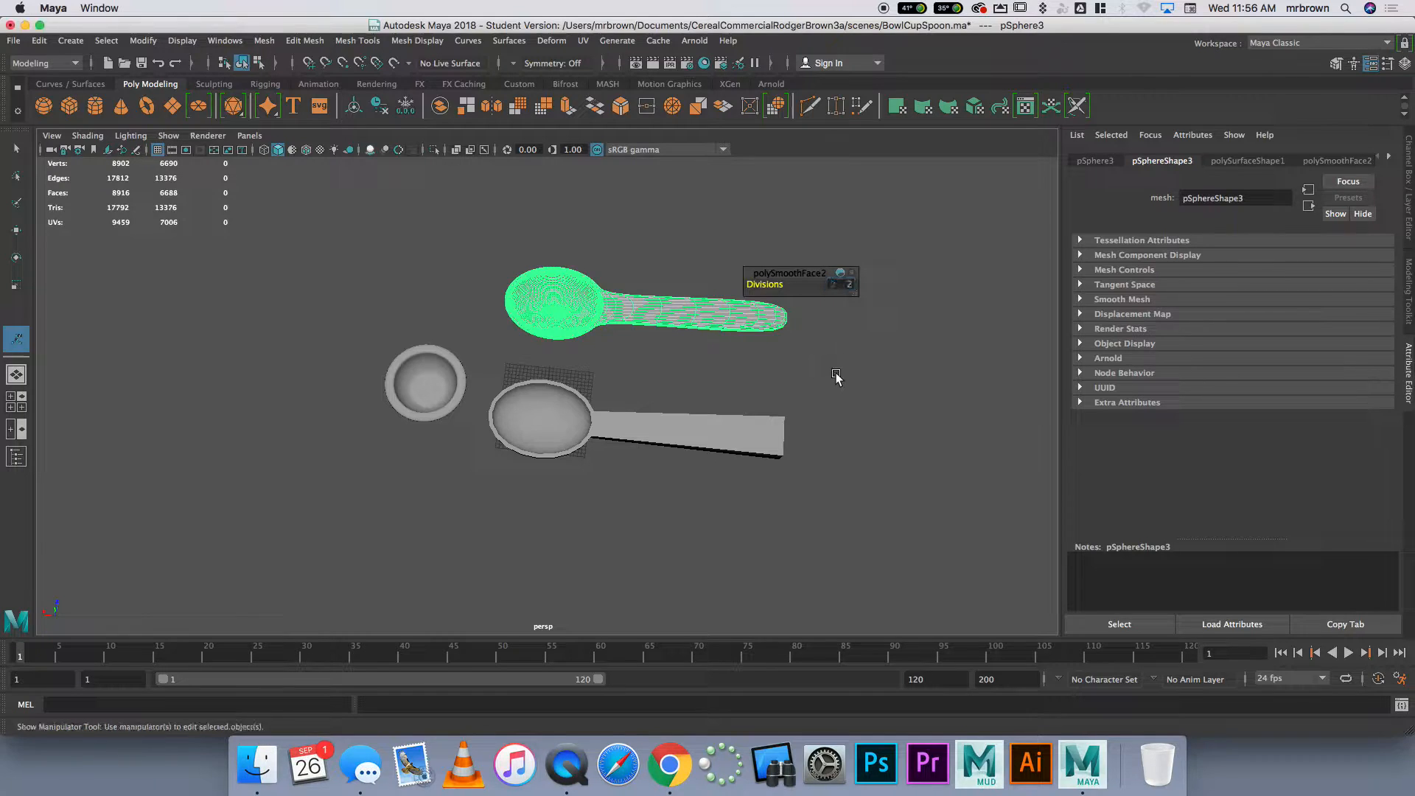
Compare the smoothed spoon copy with the unsmoothed original from several angles and delete the copy
left_click(844, 369)
mouse_move(847, 366)
left_mouse_down("alt")
mouse_move(825, 316)
mouse_move(853, 370)
left_mouse_up("alt")
middle_click_drag(854, 371, 612, 376, "alt")
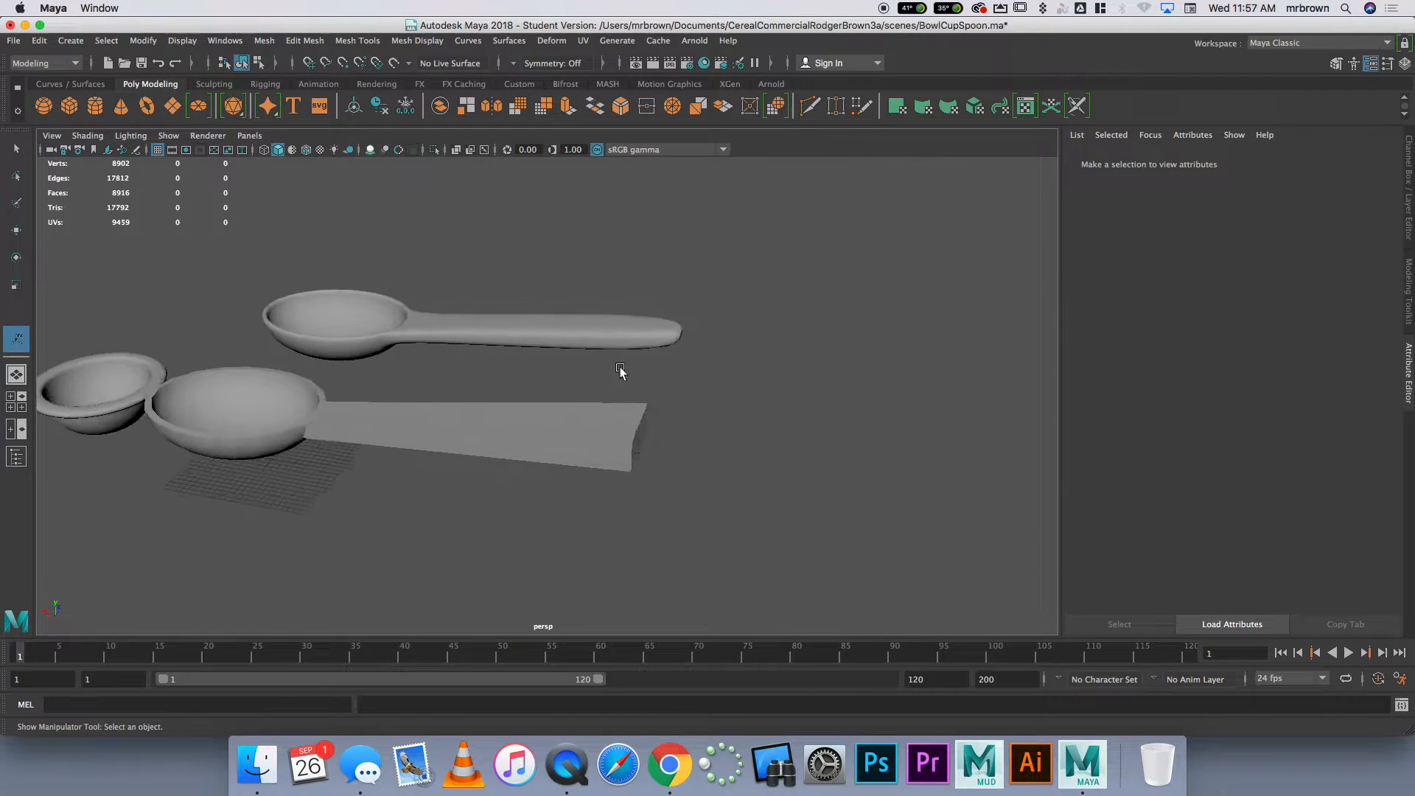
right_click_drag(612, 376, 789, 345, "alt")
left_click_drag(790, 345, 651, 329, "alt")
left_click(765, 431)
left_click_drag(765, 431, 733, 356, "alt")
right_click_drag(674, 354, 581, 335, "alt")
left_click_drag(581, 335, 622, 377, "alt")
right_click_drag(622, 378, 597, 348, "alt")
left_click_drag(597, 347, 615, 398, "alt")
key("Delete")
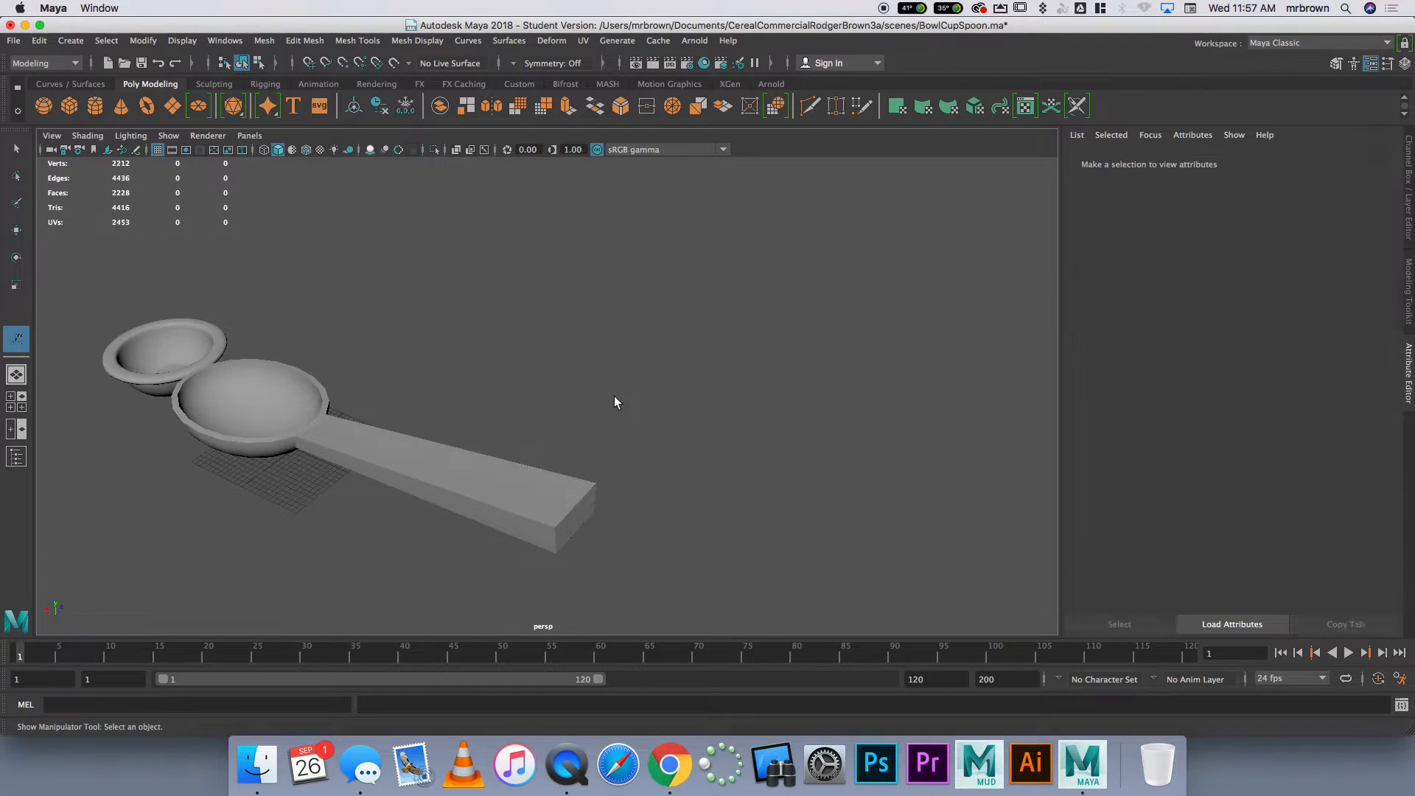
Set a new duplicate of the spoon in front of the original along Z and smooth it with 1 division
left_click(531, 500)
left_click_drag(516, 467, 629, 395, "alt")
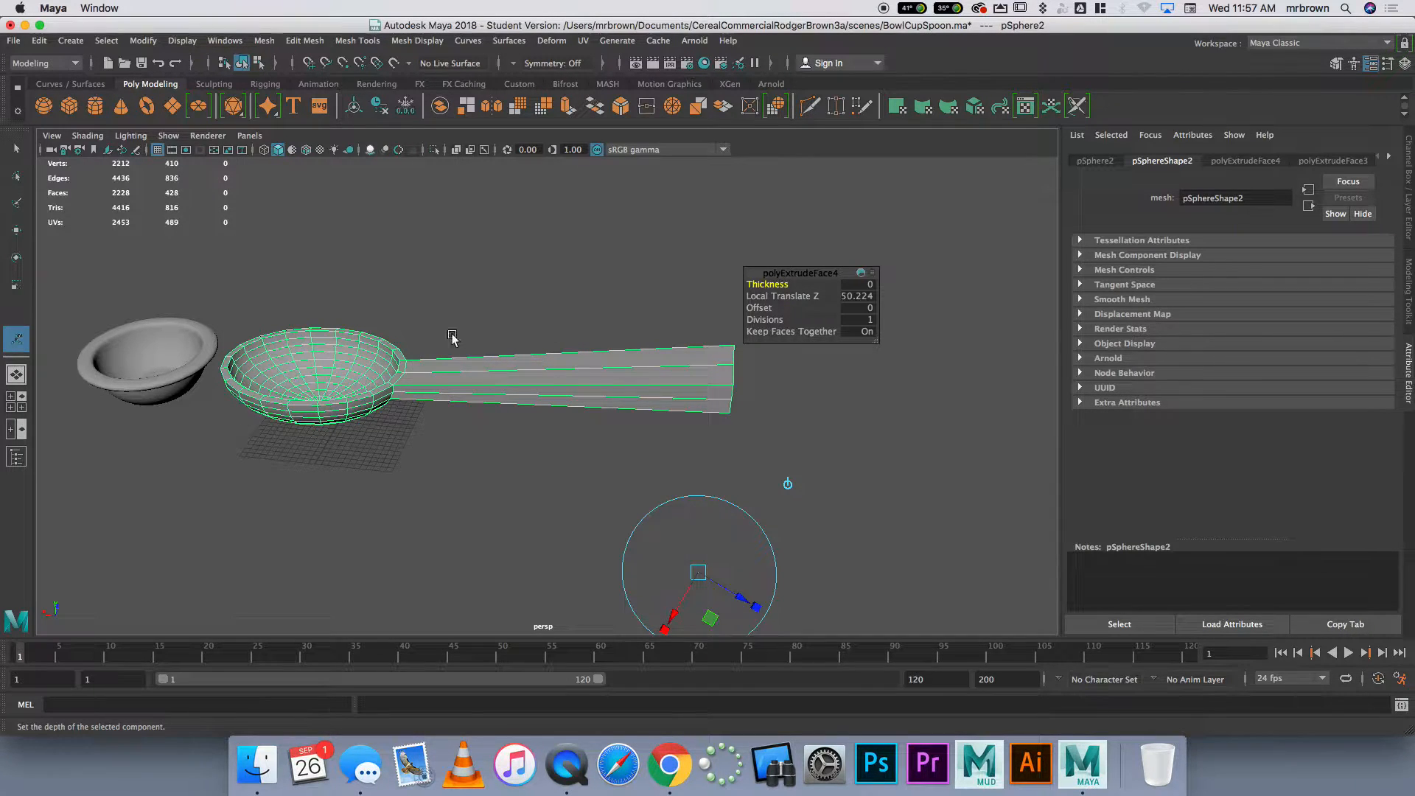
key("ctrl+d")
key("w")
left_click_drag(343, 326, 300, 411)
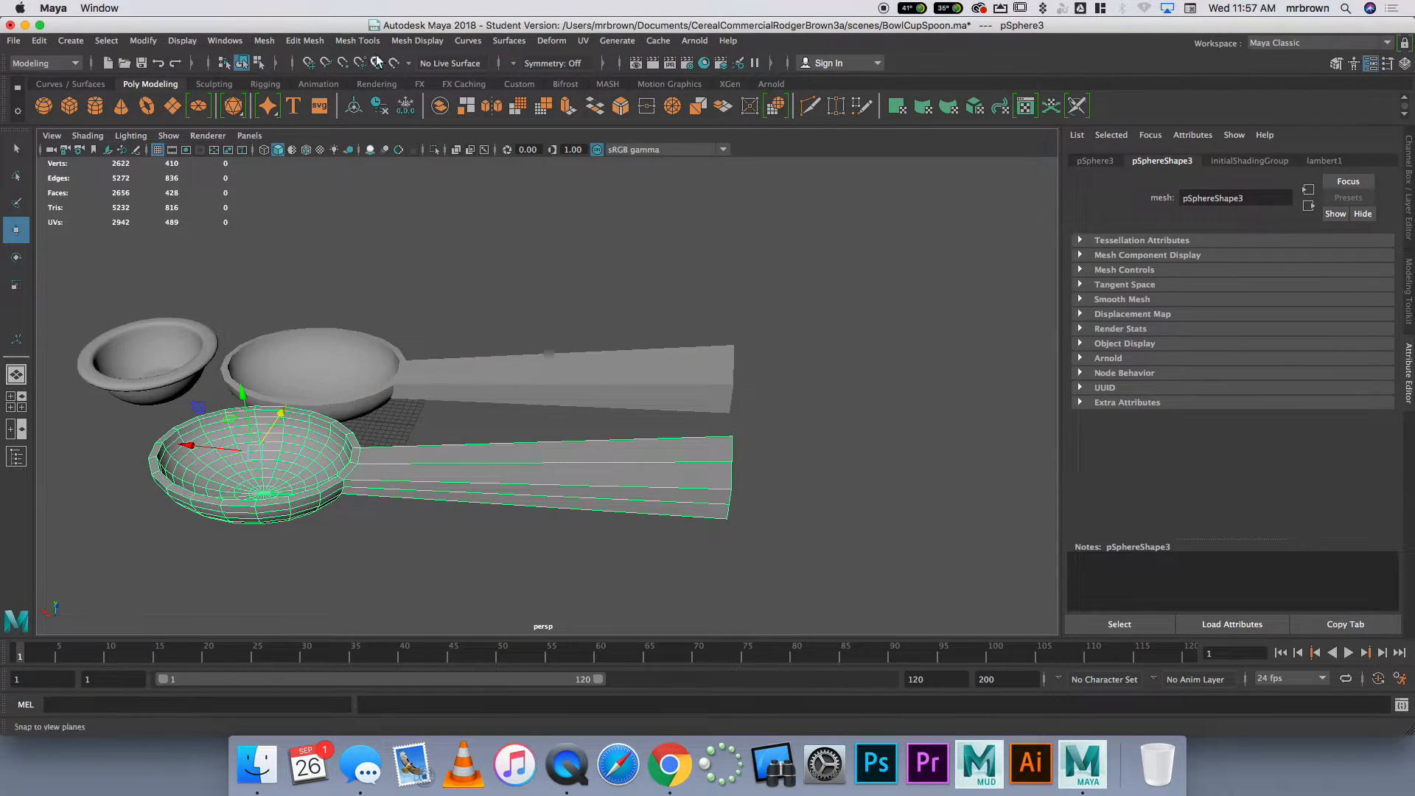
left_click(265, 41)
left_click(311, 181)
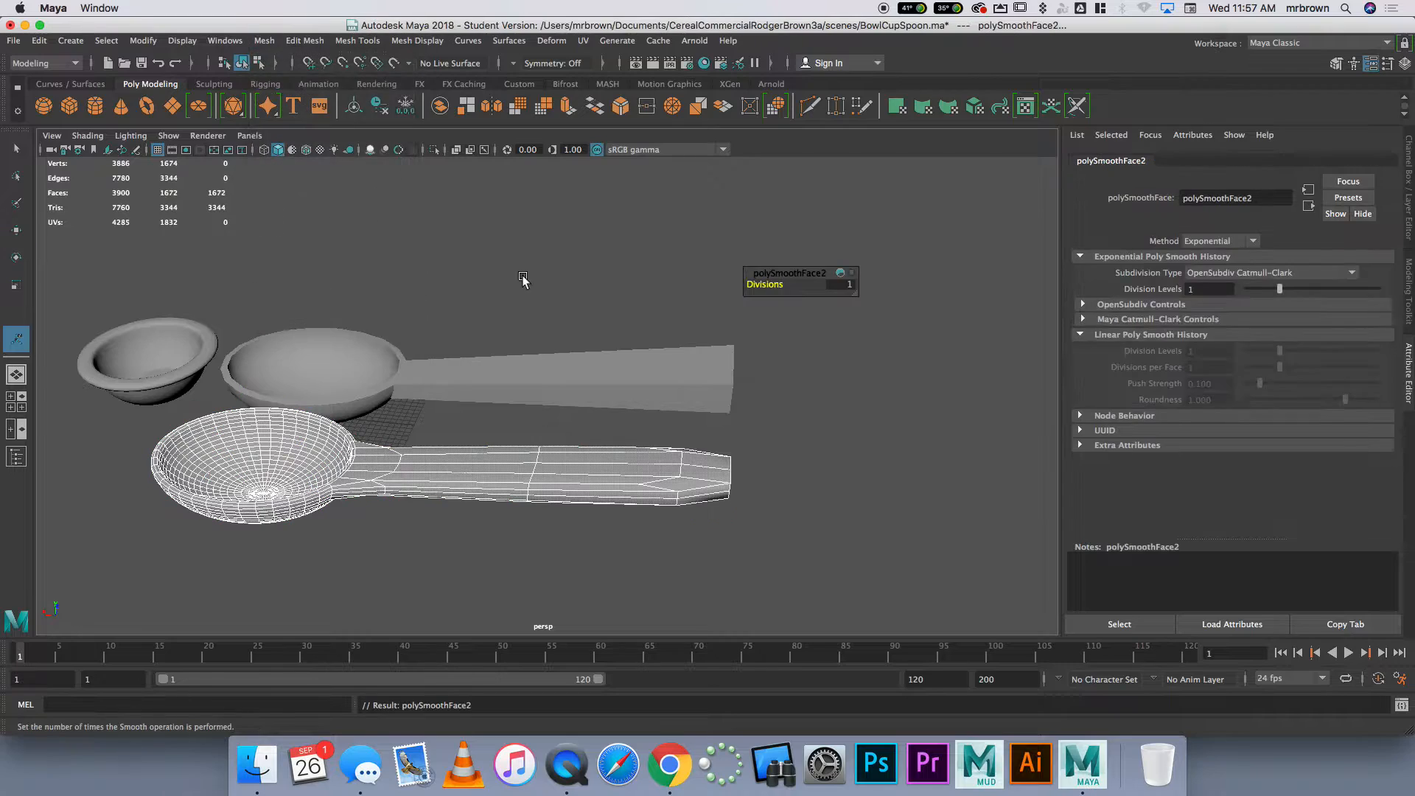
Examine how smoothing tapers the handle of the new spoon copy and delete that copy
scroll(697, 497, "up", 3)
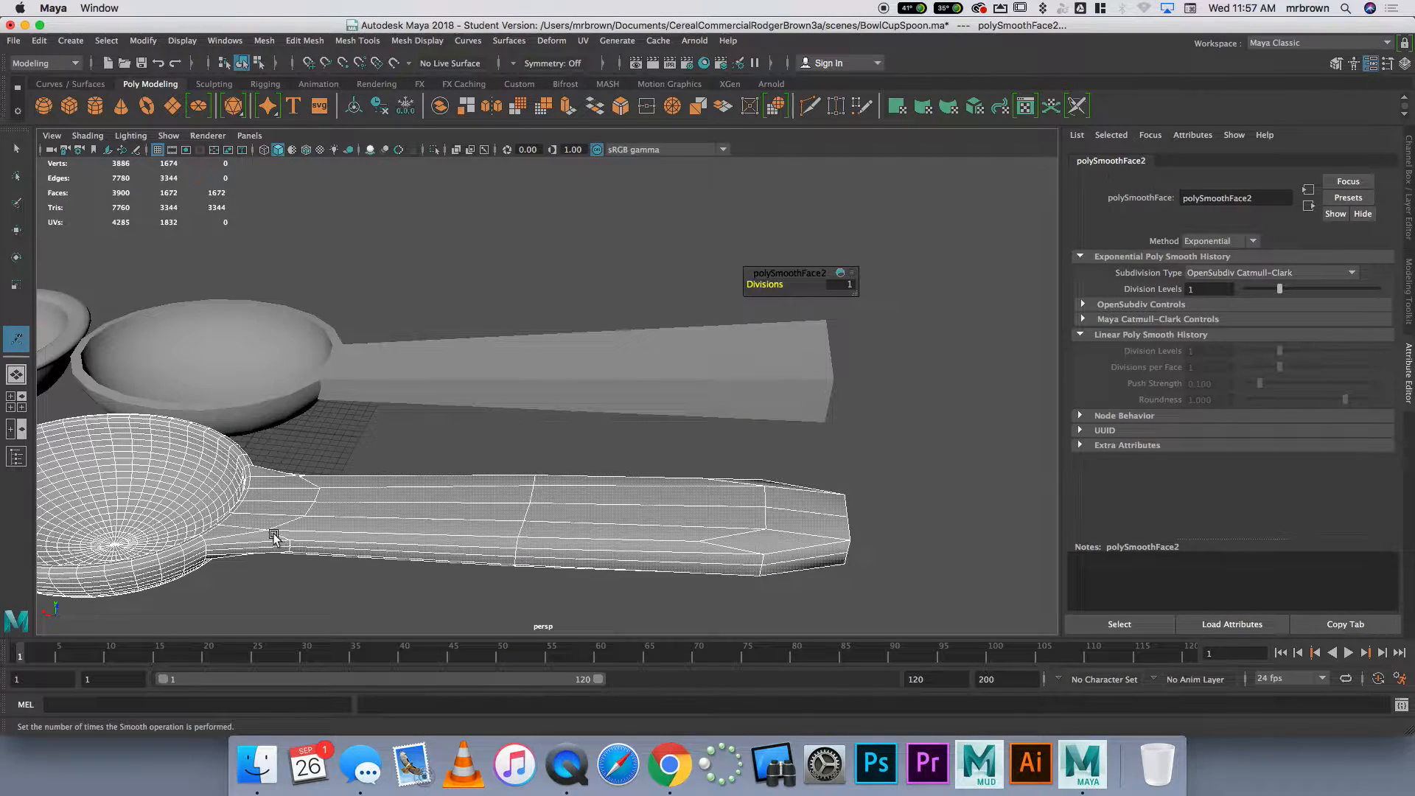
left_click_drag(776, 549, 657, 518, "alt")
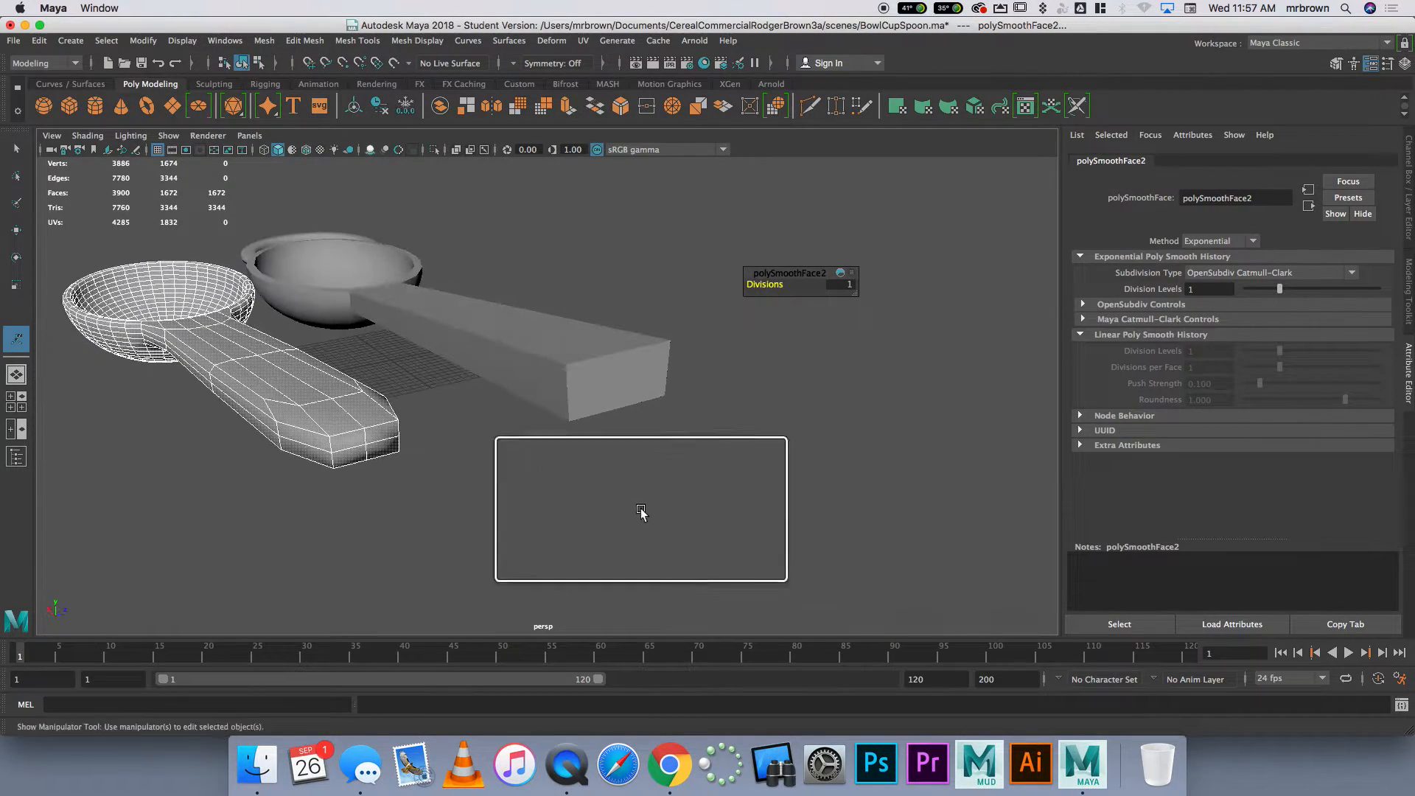
left_click_drag(330, 441, 599, 497, "alt")
scroll(599, 466, "down", 5)
left_click(643, 494)
left_click(618, 439)
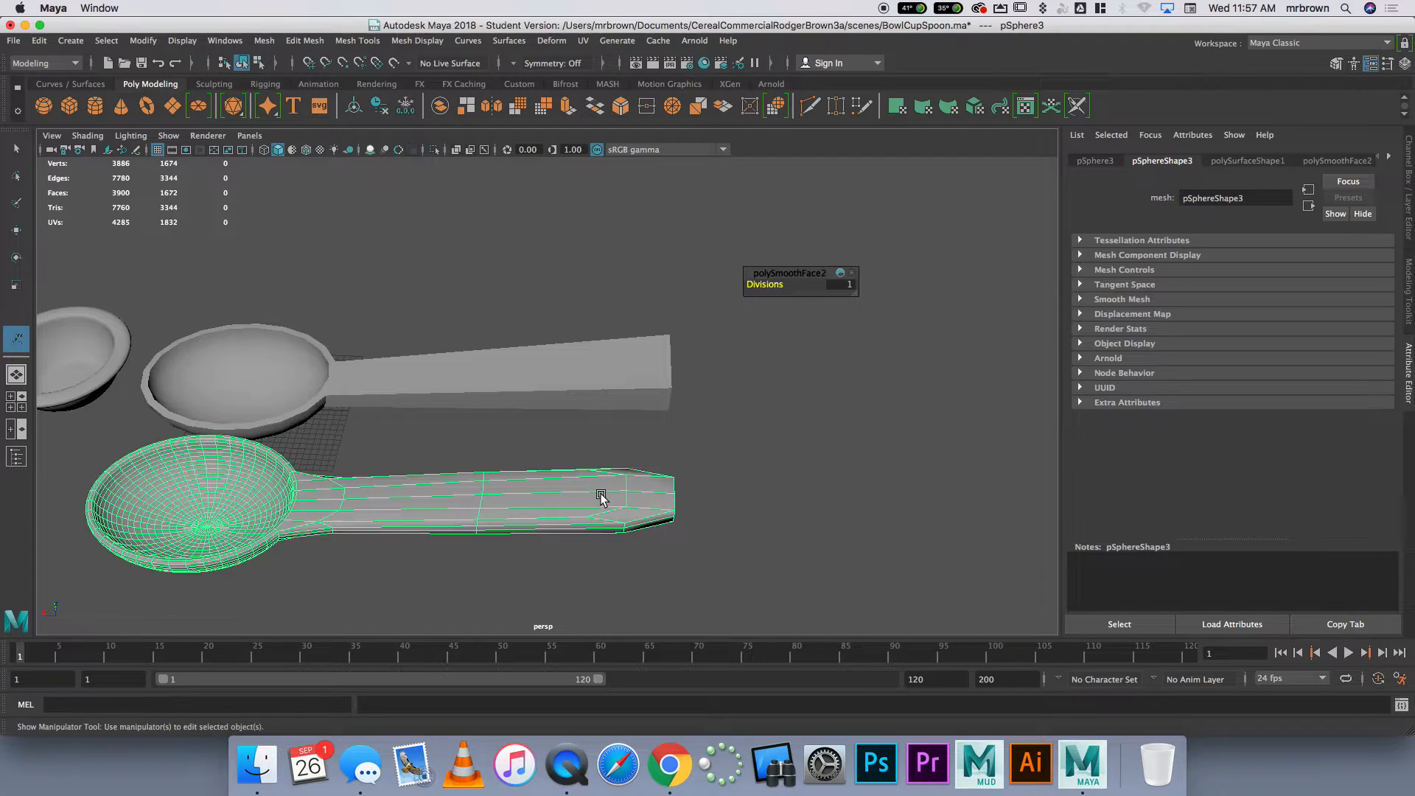
key("Delete")
Insert an edge loop around the original spoon's handle close to its free end
left_click(573, 385)
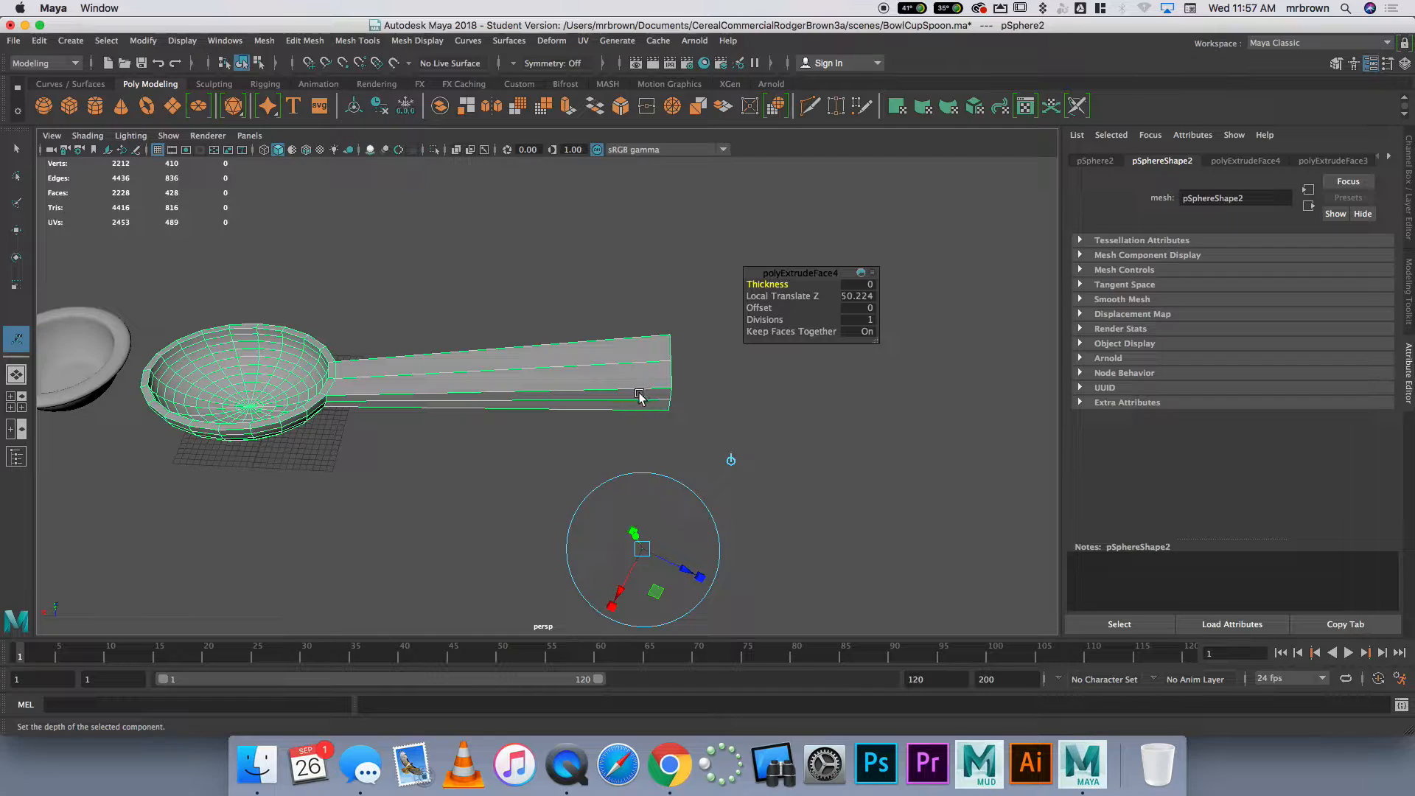
left_click(660, 424)
key("ctrl+z")
right_click_drag(581, 365, 599, 355)
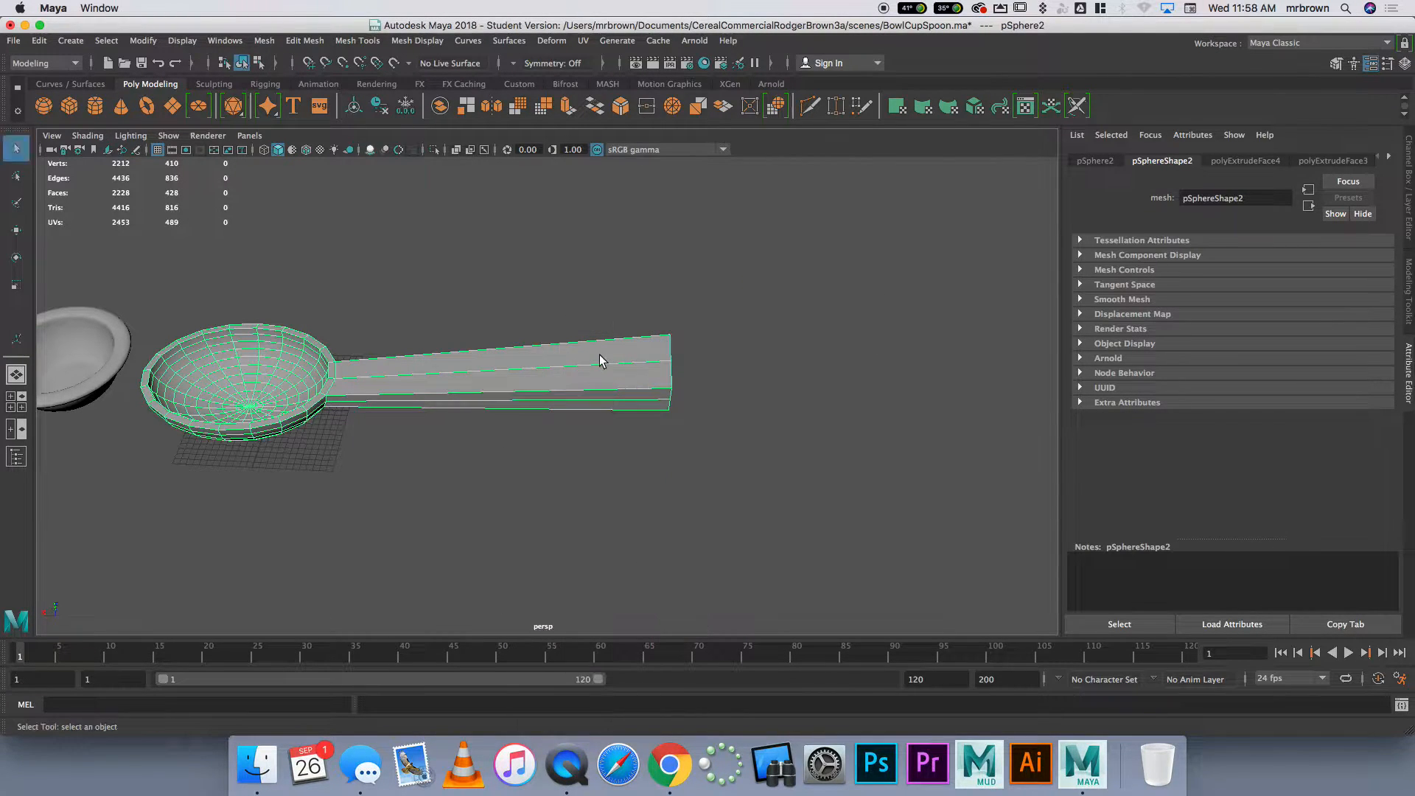
left_click(357, 40)
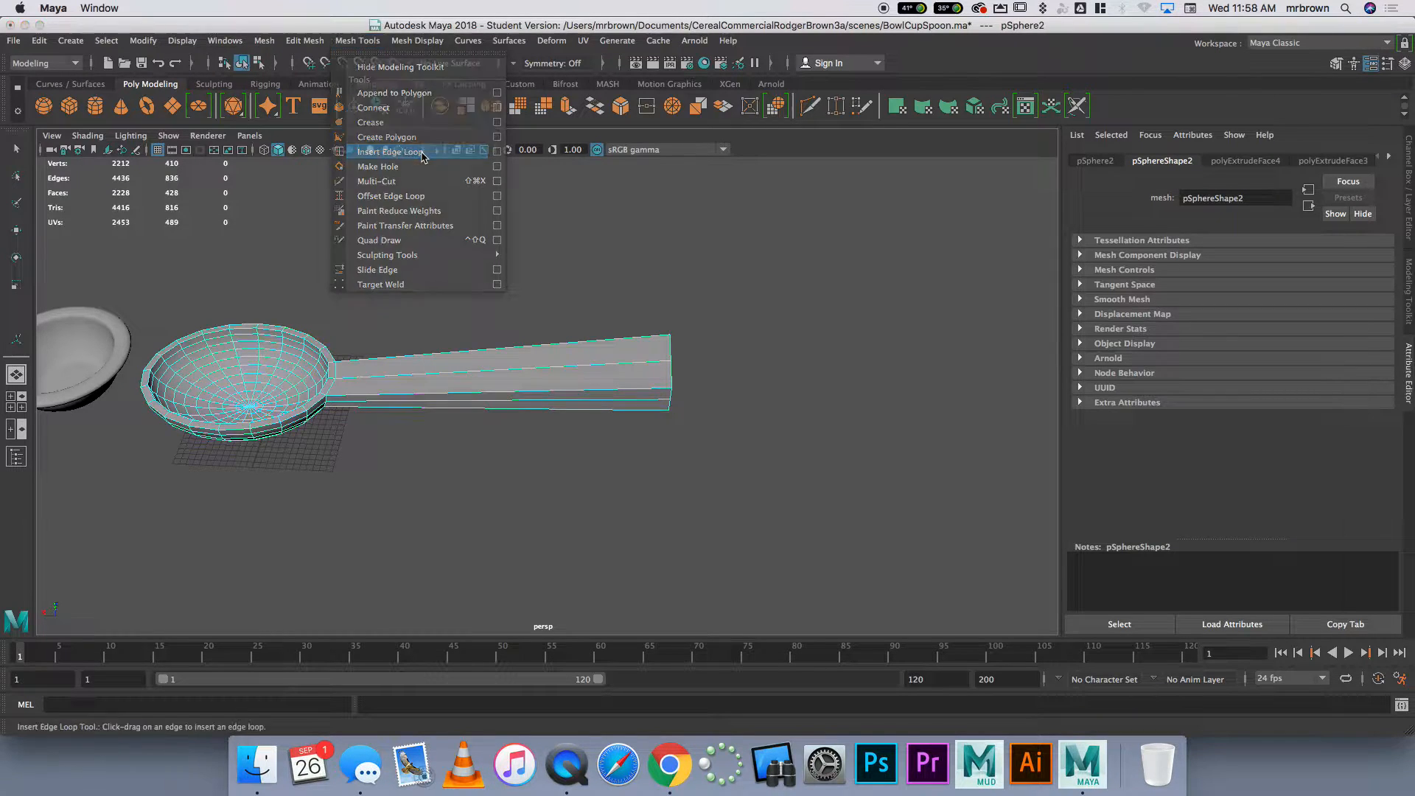
left_click(413, 152)
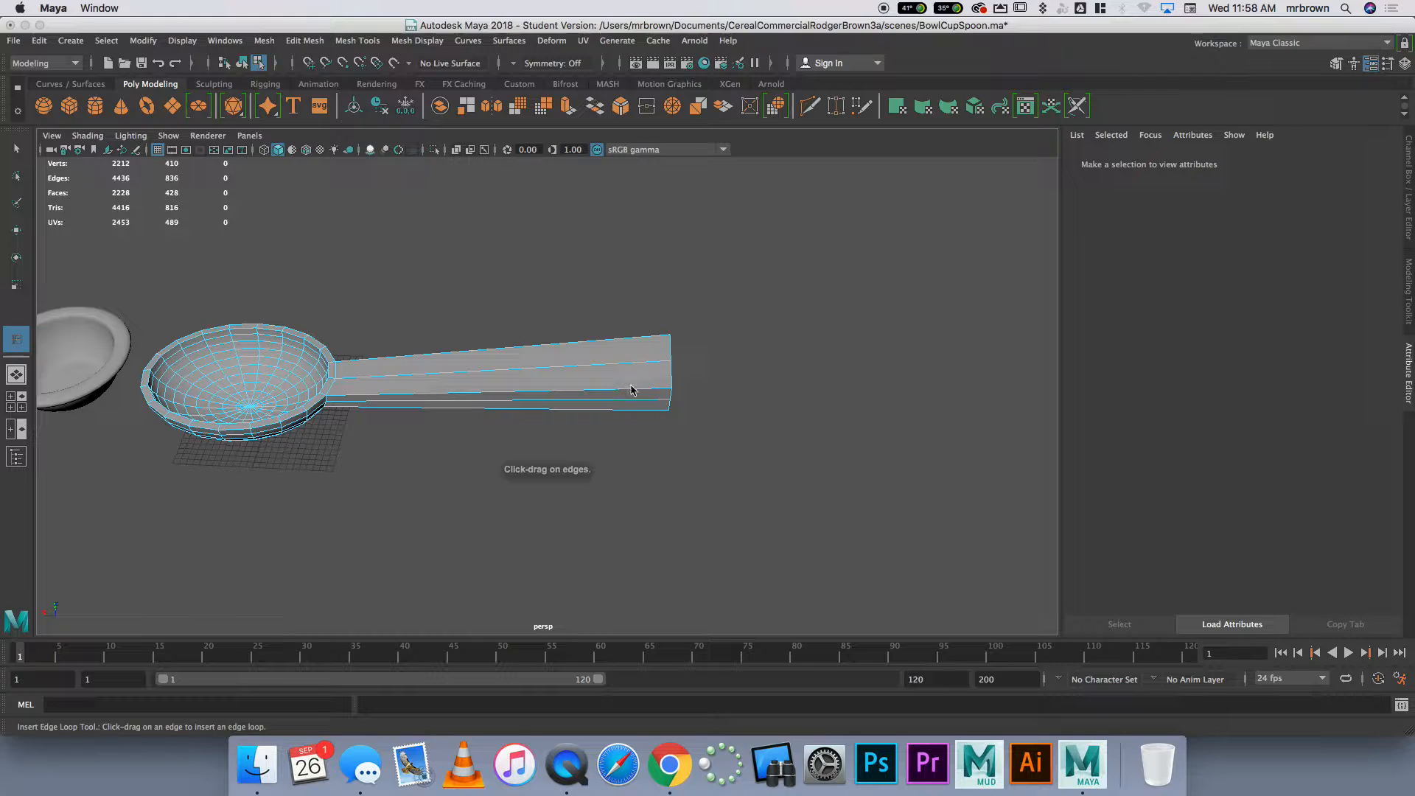
left_click_drag(638, 393, 336, 408)
left_click_drag(551, 410, 342, 410)
left_click_drag(554, 405, 669, 399)
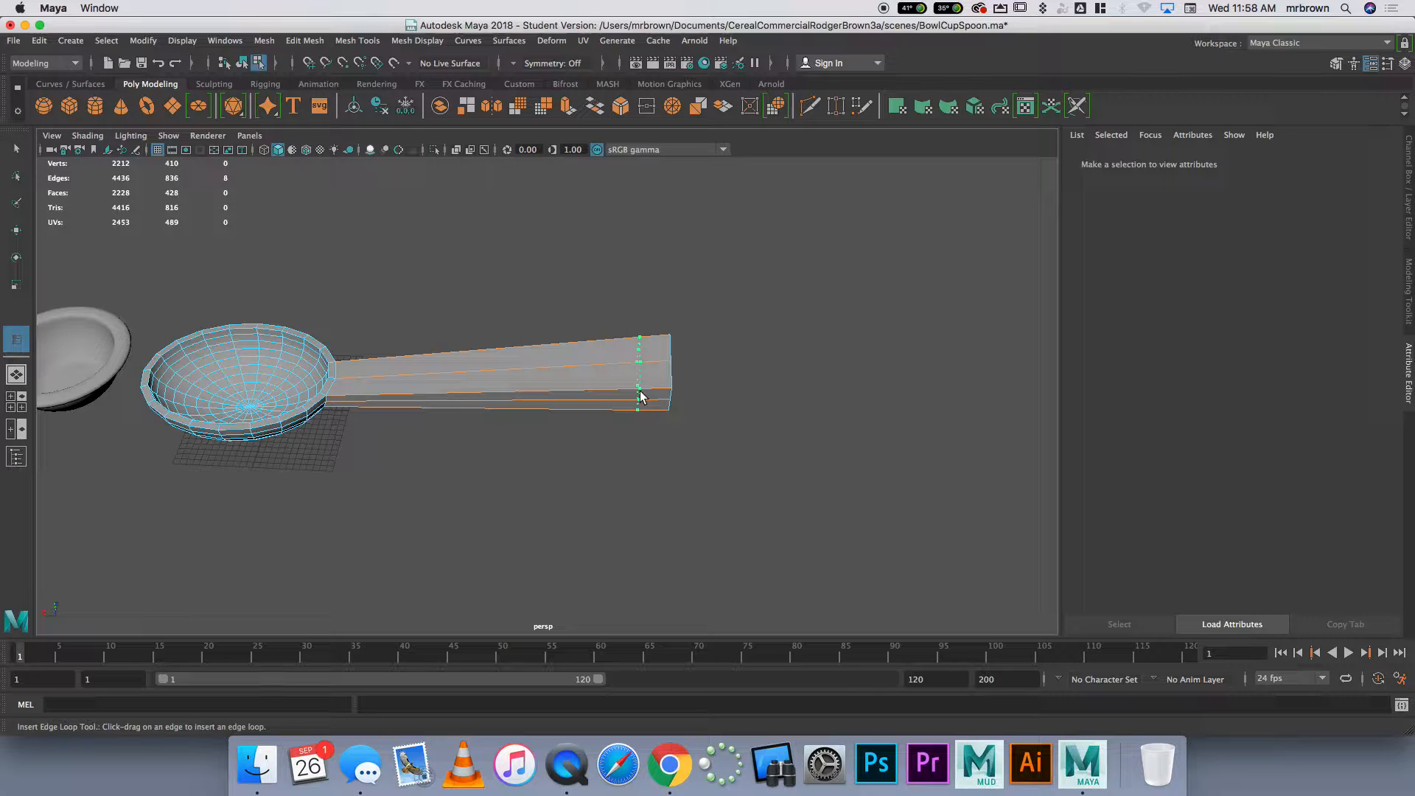
left_click_drag(642, 396, 645, 408)
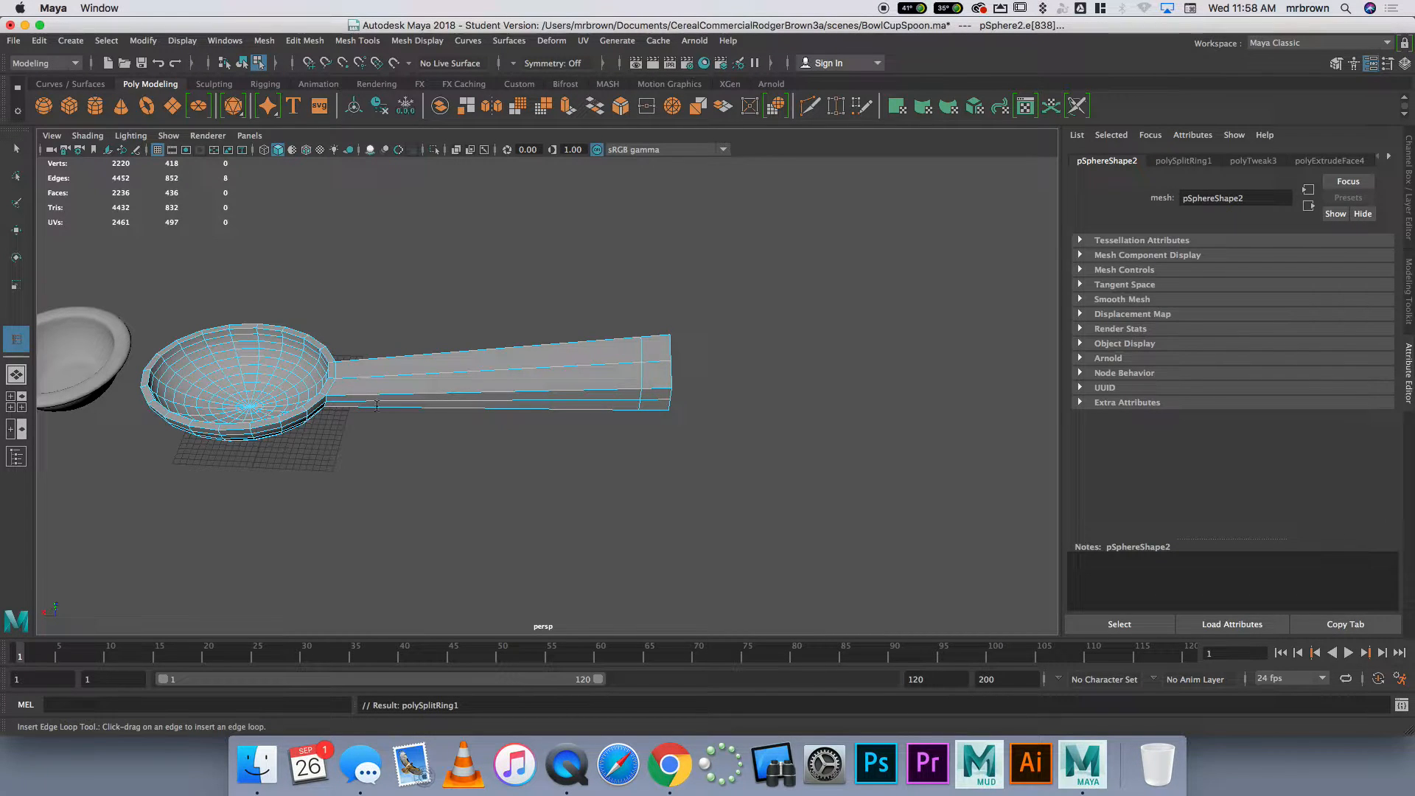
Insert another edge loop around the handle close to the spoon bowl and return to object selection
left_click(362, 42)
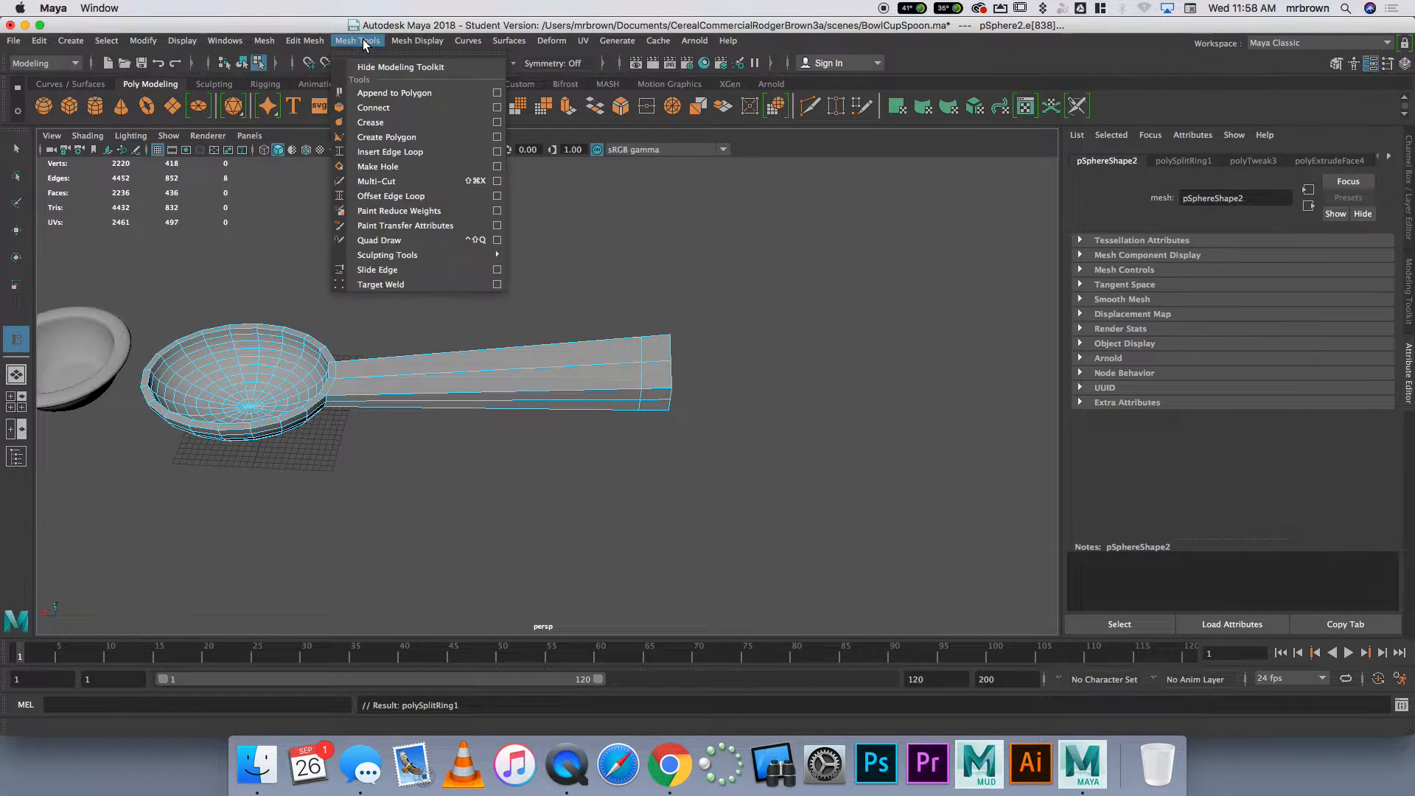
left_click(390, 151)
left_click_drag(416, 396, 341, 404)
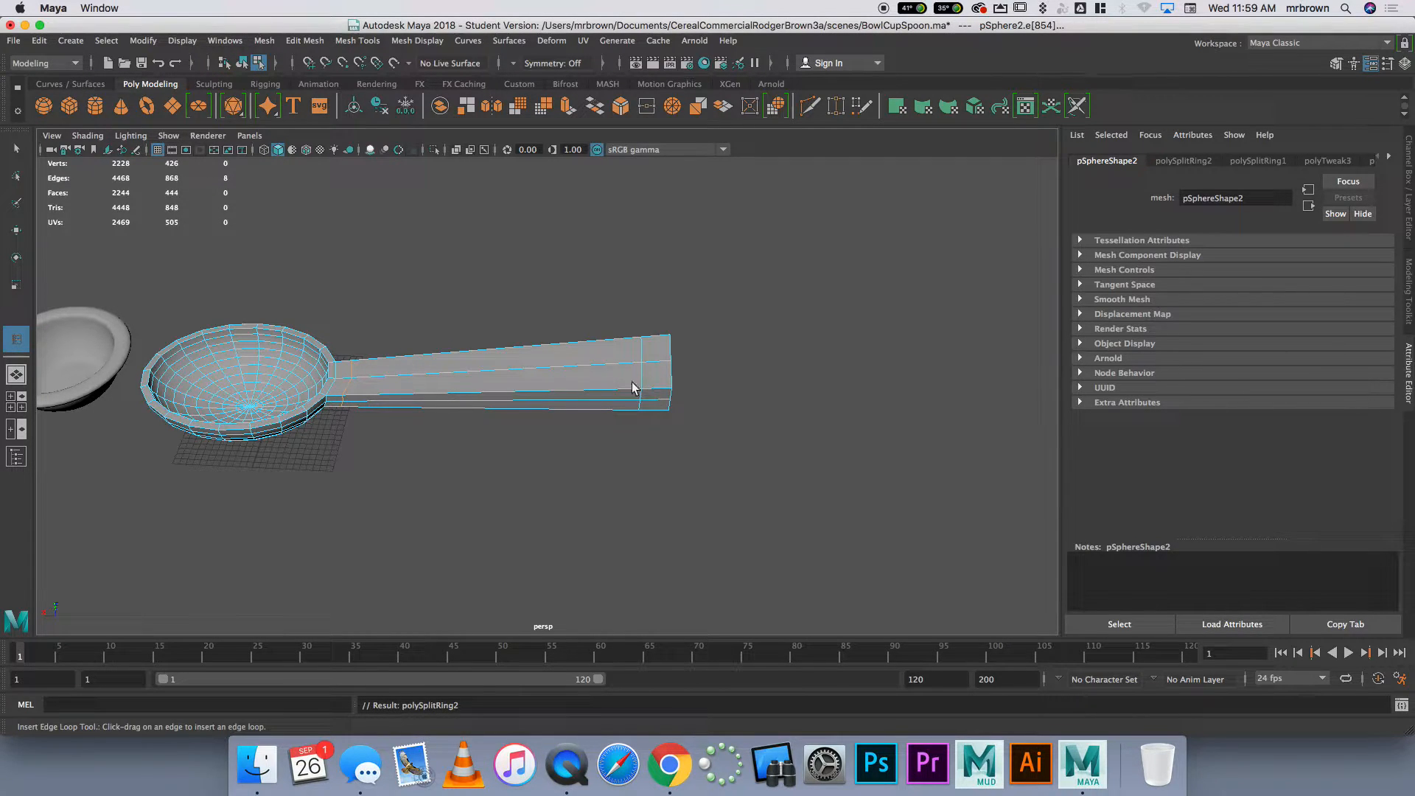
right_click_drag(393, 384, 538, 363)
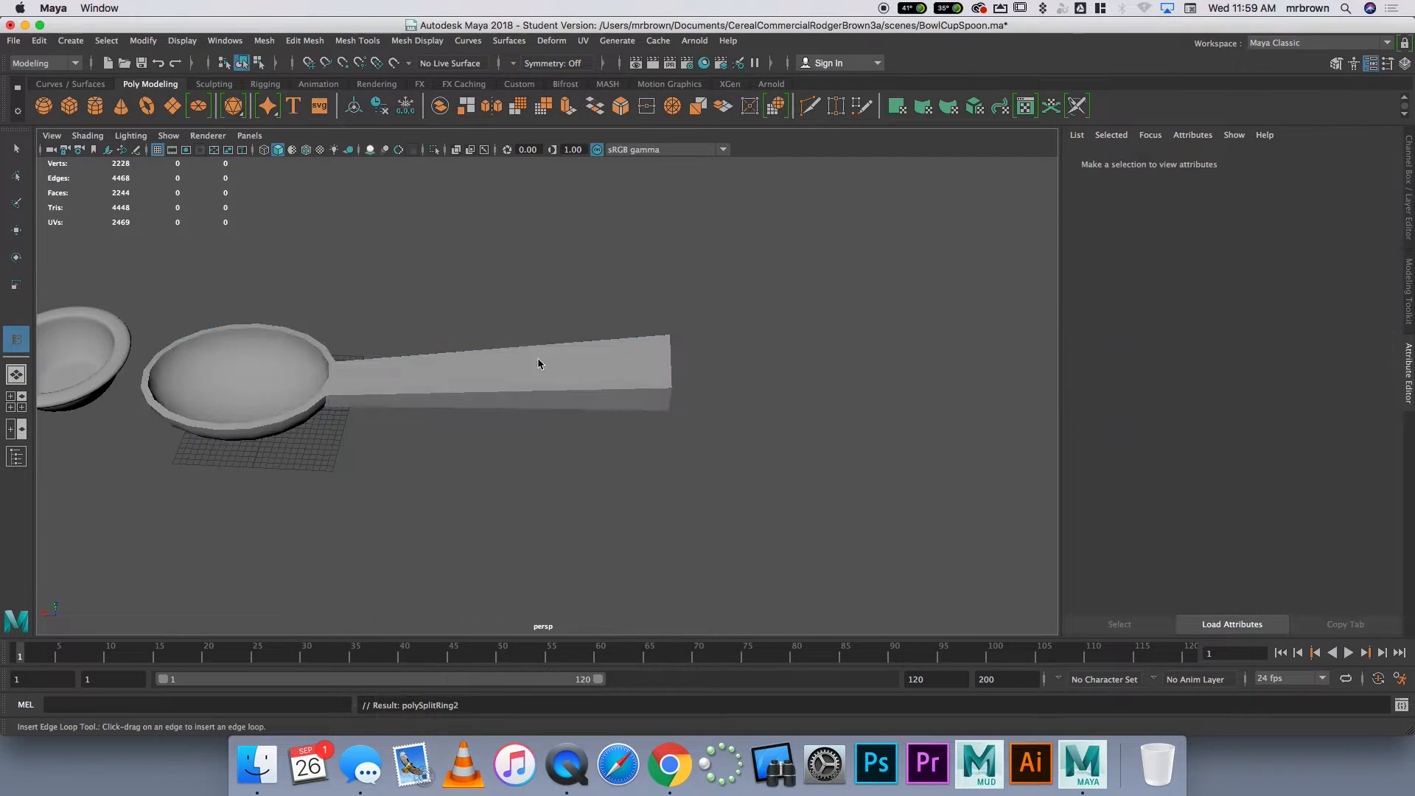
Smooth the spoon with 1 division
left_click(363, 383)
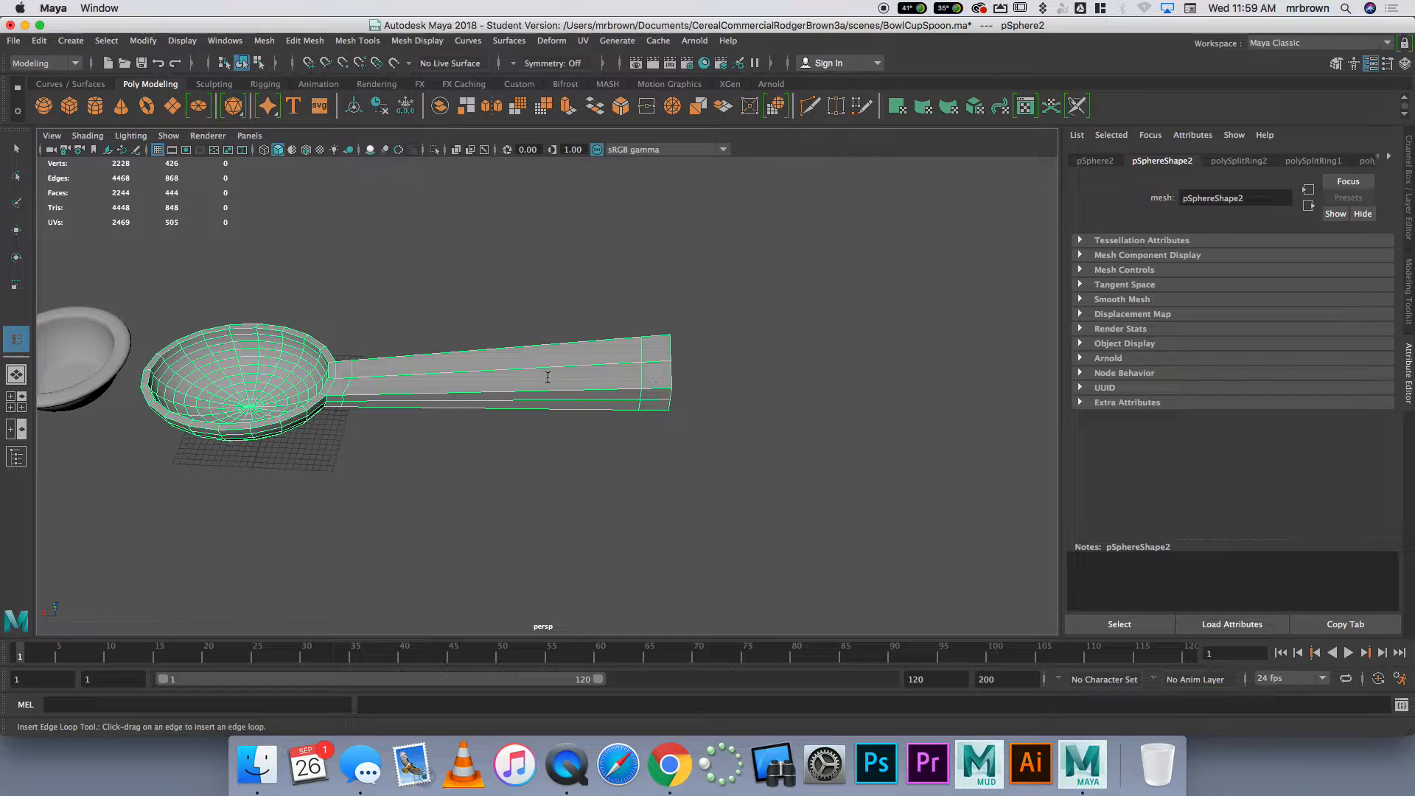
left_click(264, 40)
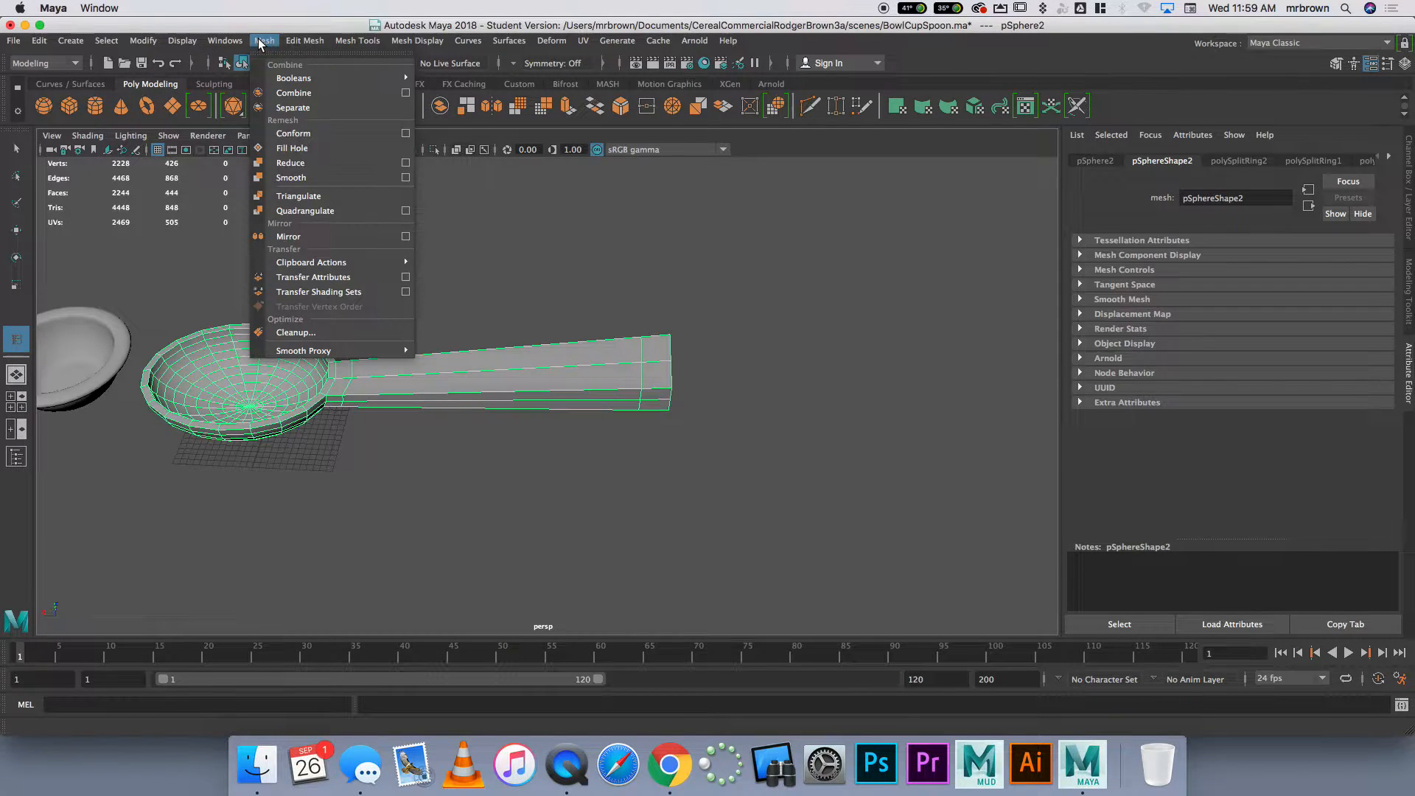
left_click(331, 174)
left_click(391, 385)
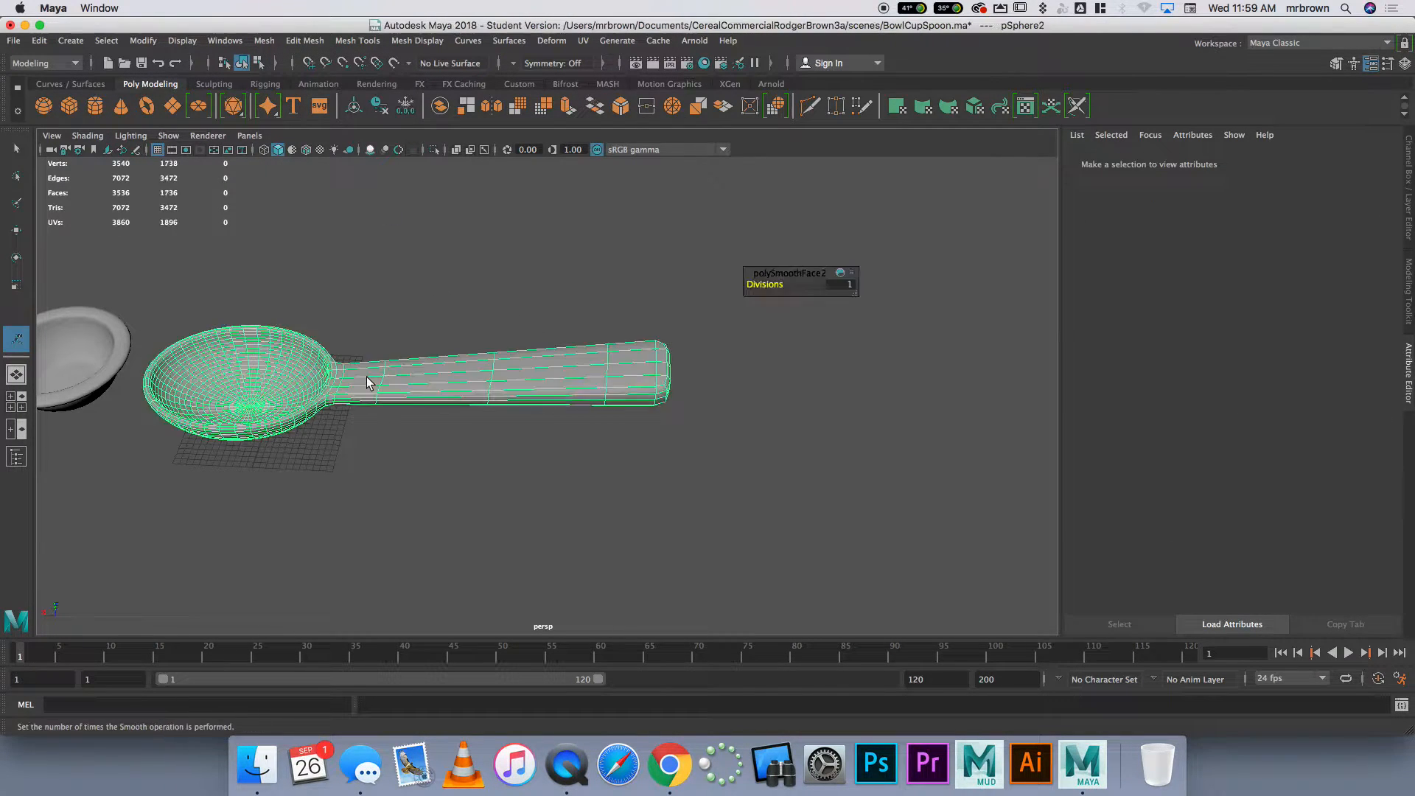
Rotate the spoon about Y so its handle runs along Z, and scale it down to suit the cereal bowl
left_click_drag(479, 397, 433, 343, "alt")
key("w")
key("e")
left_click_drag(485, 299, 275, 361)
key("w")
key("r")
key("w")
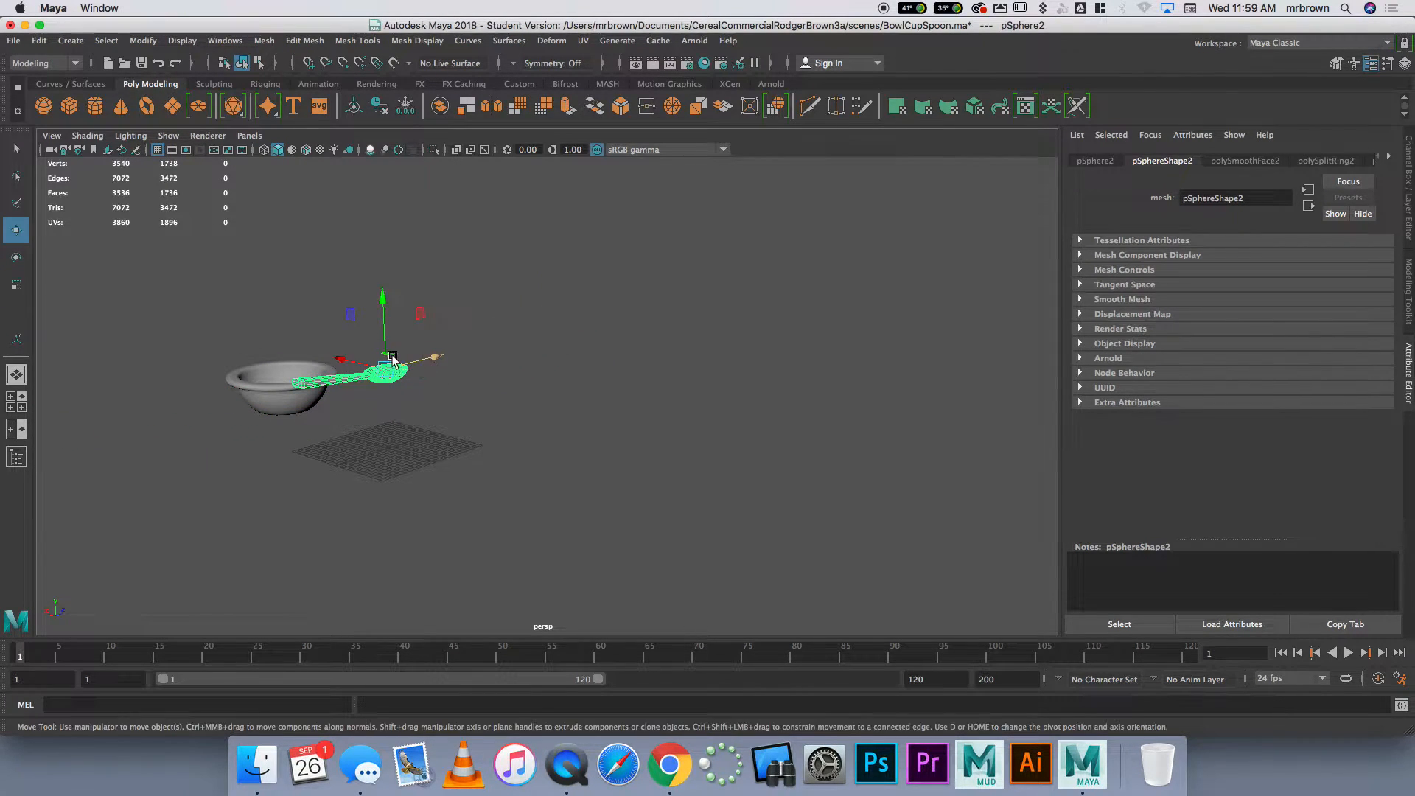
Lower the spoon and position it alongside the cereal bowl
left_click(380, 309)
left_click(385, 367)
left_click_drag(383, 298, 385, 327)
left_click_drag(388, 394, 426, 453, "alt")
left_click_drag(284, 353, 255, 315)
left_click_drag(284, 394, 226, 360, "alt")
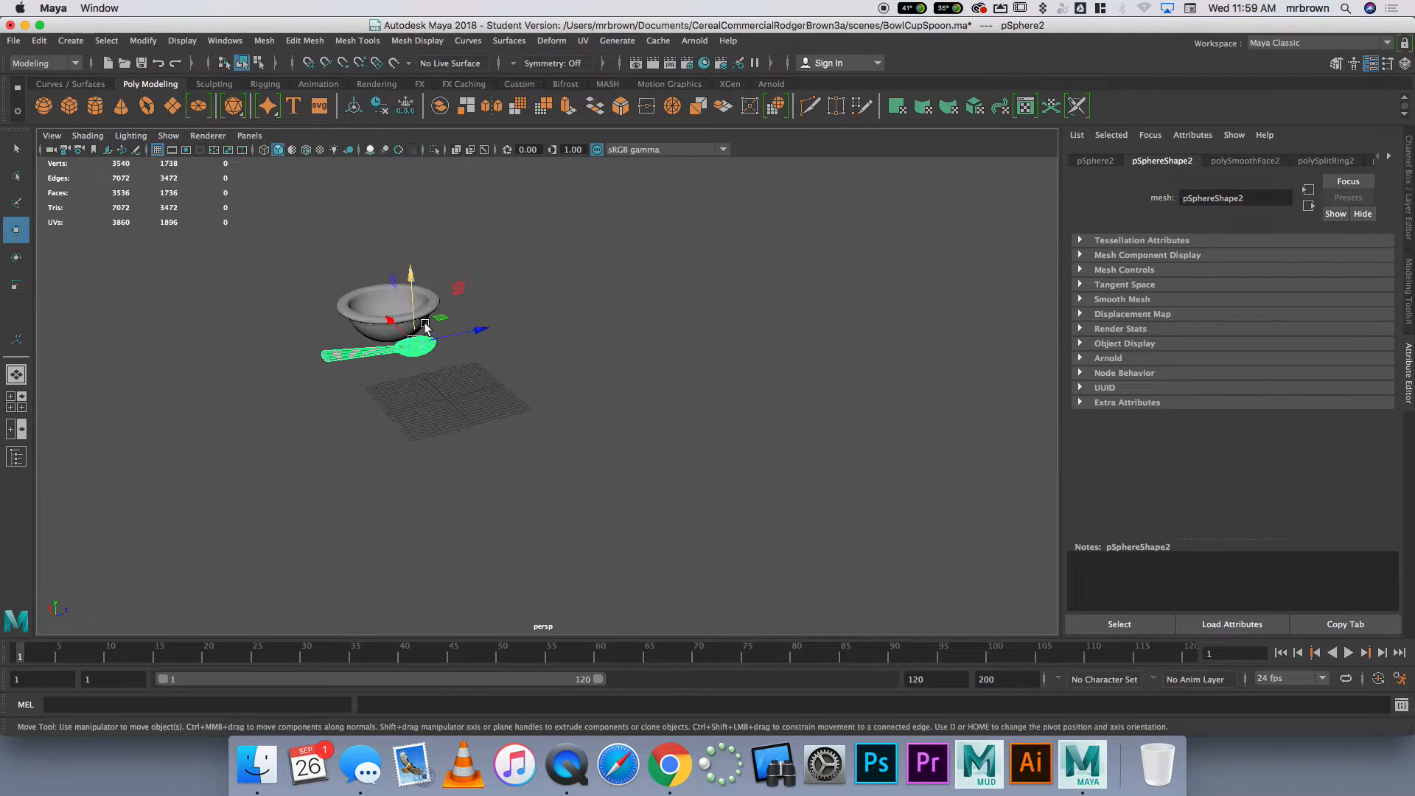
left_click(486, 324)
left_click(430, 338)
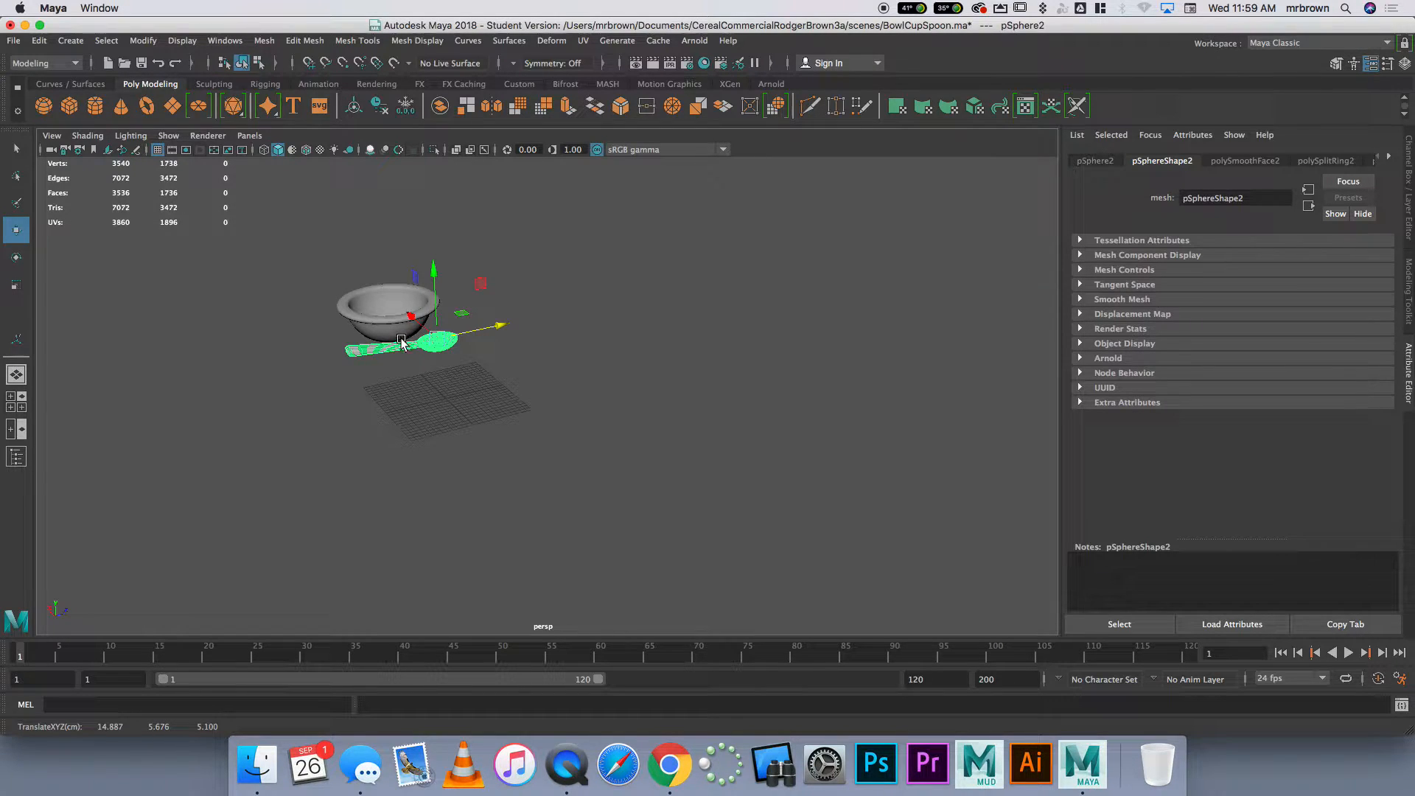
Create a polygon sphere at the grid origin for the cup
left_click(43, 105)
scroll(466, 398, "up", 8)
middle_click_drag(465, 396, 584, 421, "alt")
mouse_move(495, 420)
left_mouse_down("alt")
mouse_move(469, 408)
mouse_move(487, 423)
left_mouse_up("alt")
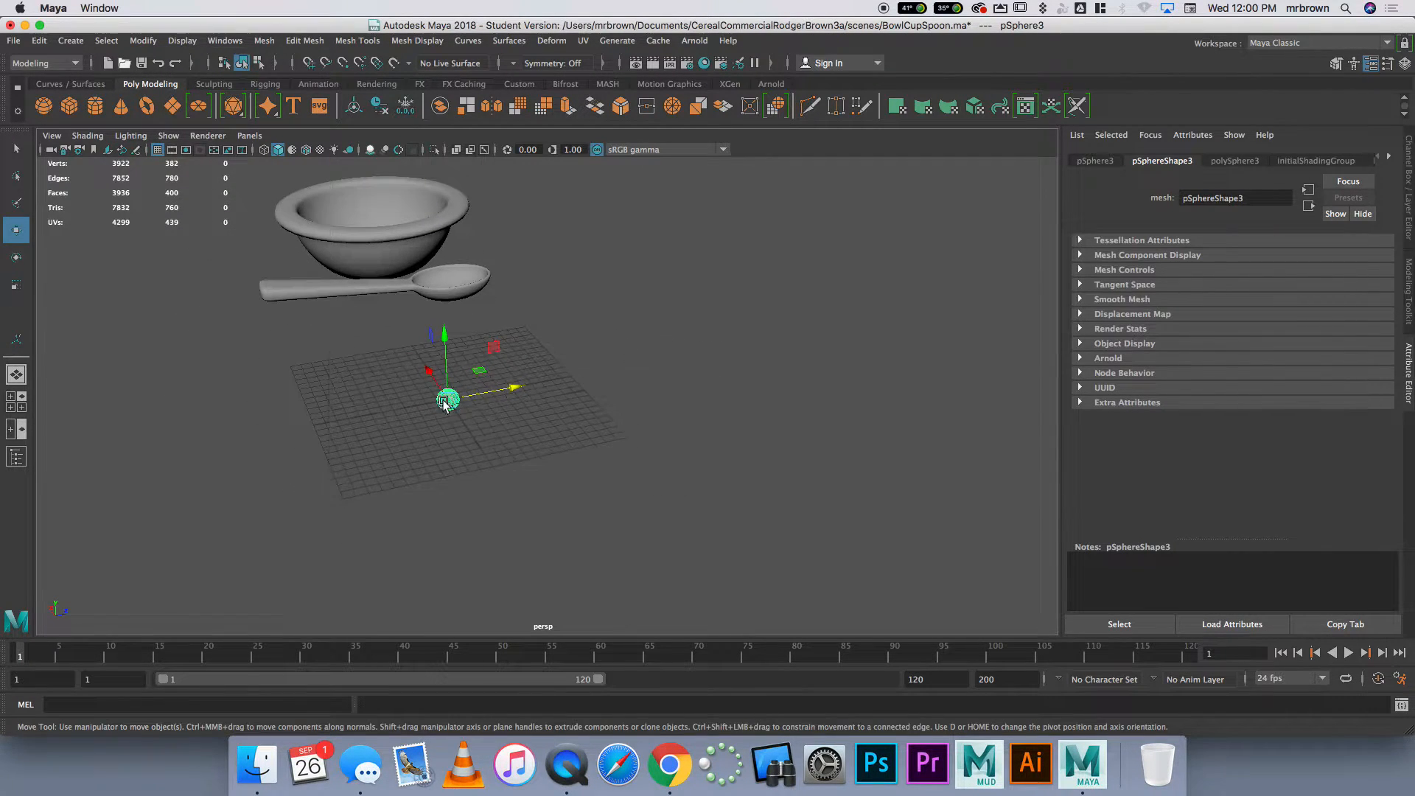
Delete the upper half of the new sphere's faces in the front view, leaving an open half sphere
scroll(457, 400, "up", 8)
right_click_drag(326, 400, 338, 432)
left_click_drag(387, 463, 452, 289, "alt")
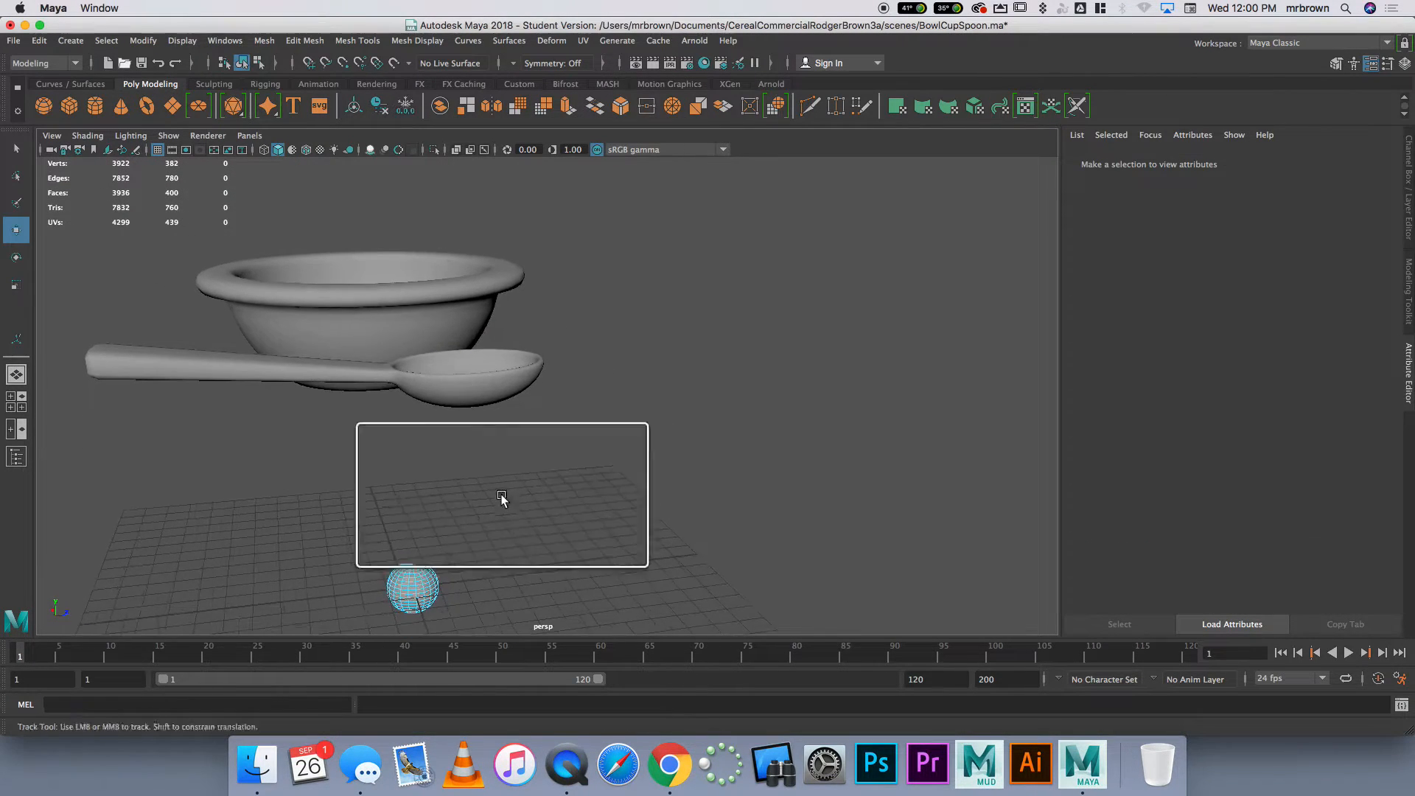
left_click_drag(502, 504, 471, 444, "alt")
key("space")
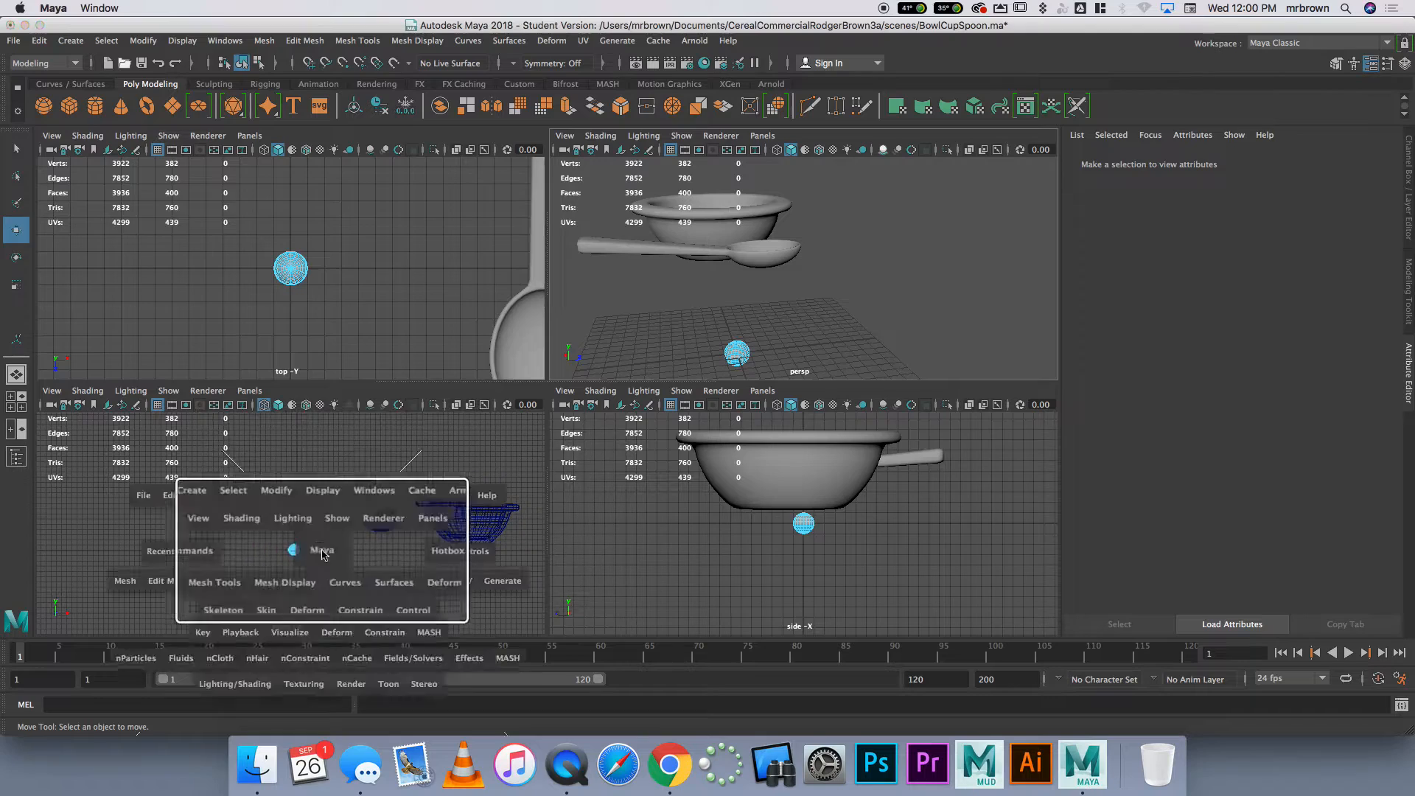
key("space")
scroll(496, 460, "up", 5)
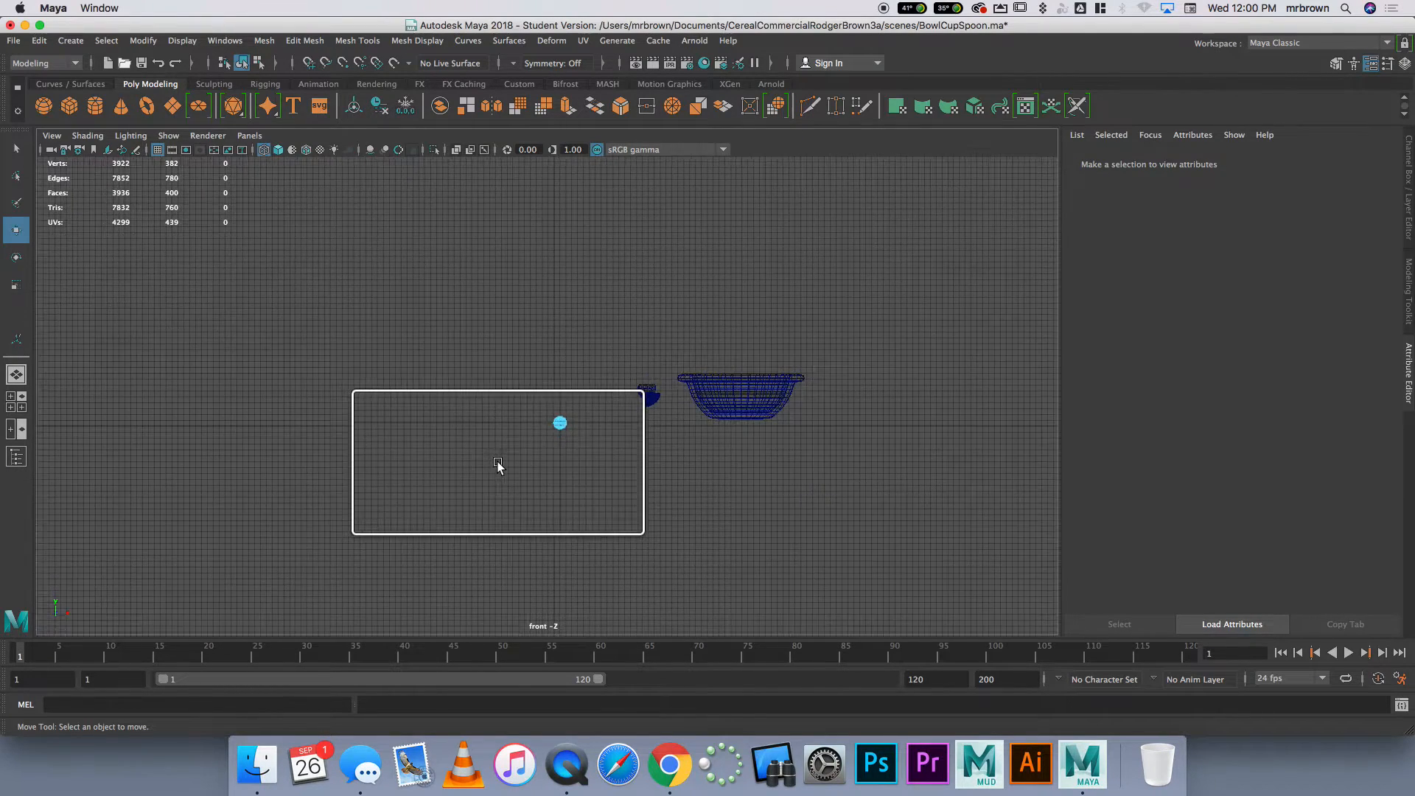
left_click_drag(513, 463, 634, 506)
key("Delete")
Scale the half sphere up uniformly to roughly the width of a cup
right_click_drag(594, 511, 647, 369)
key("r")
left_click_drag(572, 504, 768, 378)
Select the lower faces of the half sphere, flatten them vertically, and pull them down to form a tall cup
scroll(768, 378, "down", 3)
middle_click_drag(629, 474, 612, 356, "alt")
right_click_drag(569, 463, 559, 434)
left_click_drag(641, 507, 442, 435)
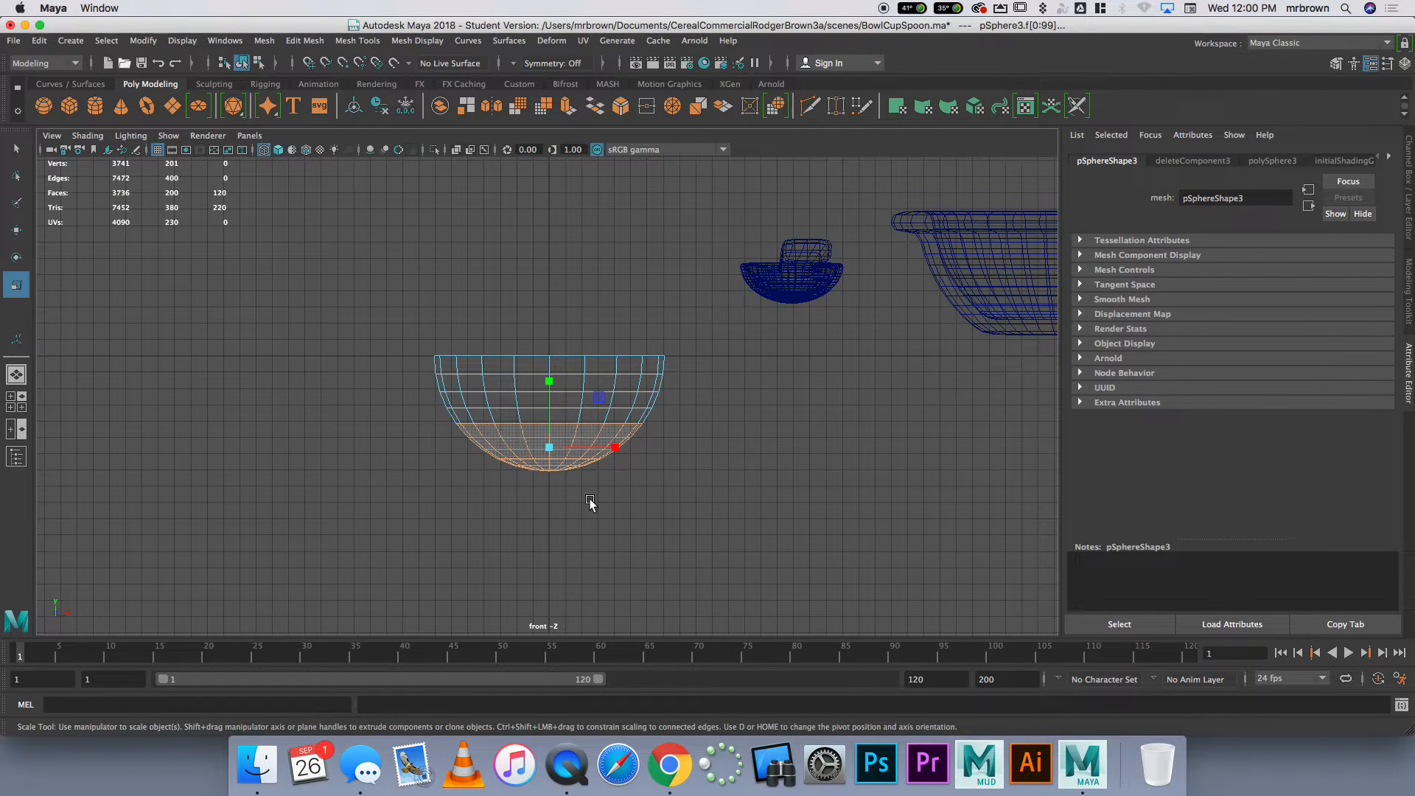
left_click_drag(549, 381, 557, 548)
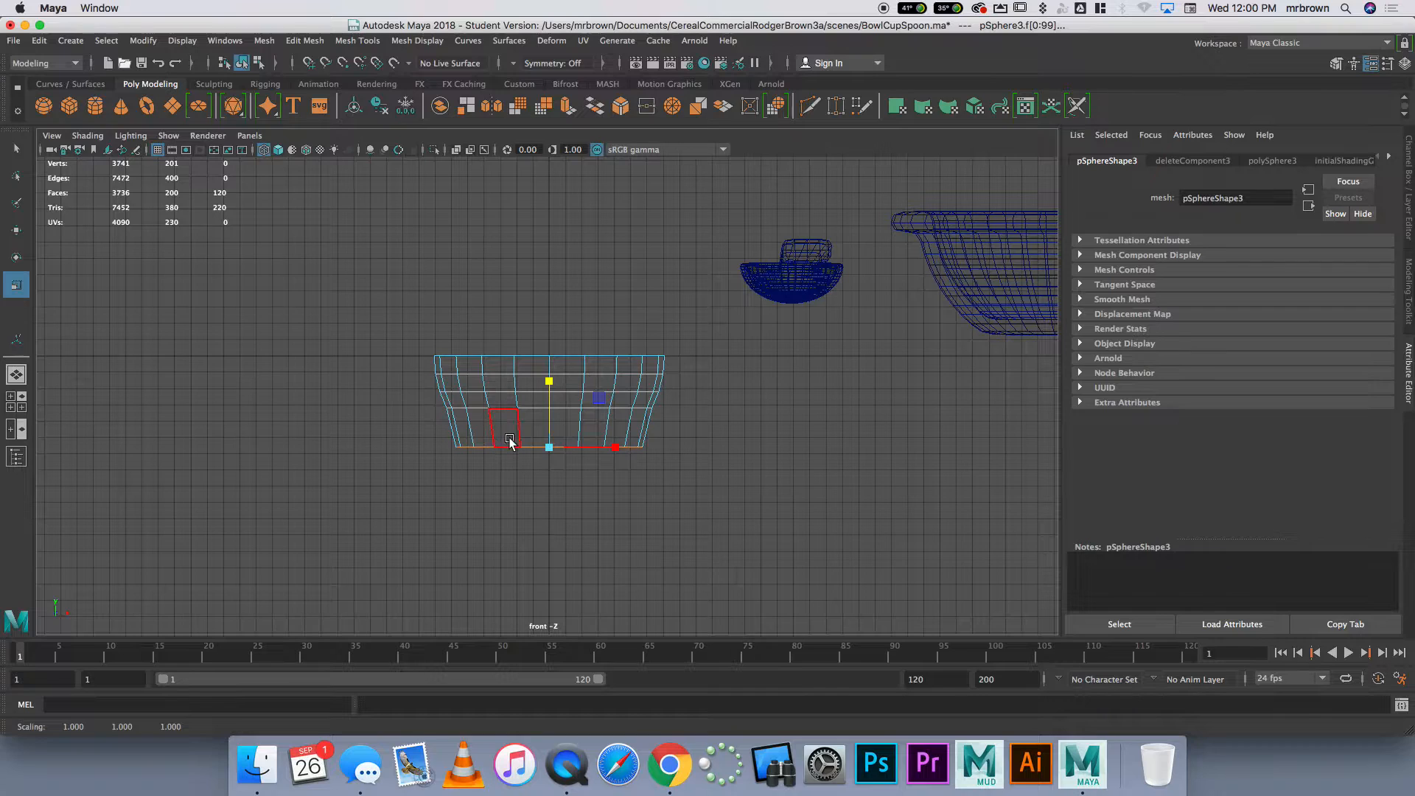
key("w")
left_click_drag(551, 377, 550, 605)
Lower the edge loop beneath the cup's rim to even out the side taper, and return to object selection
scroll(578, 496, "down", 3)
middle_click_drag(617, 467, 572, 360, "alt")
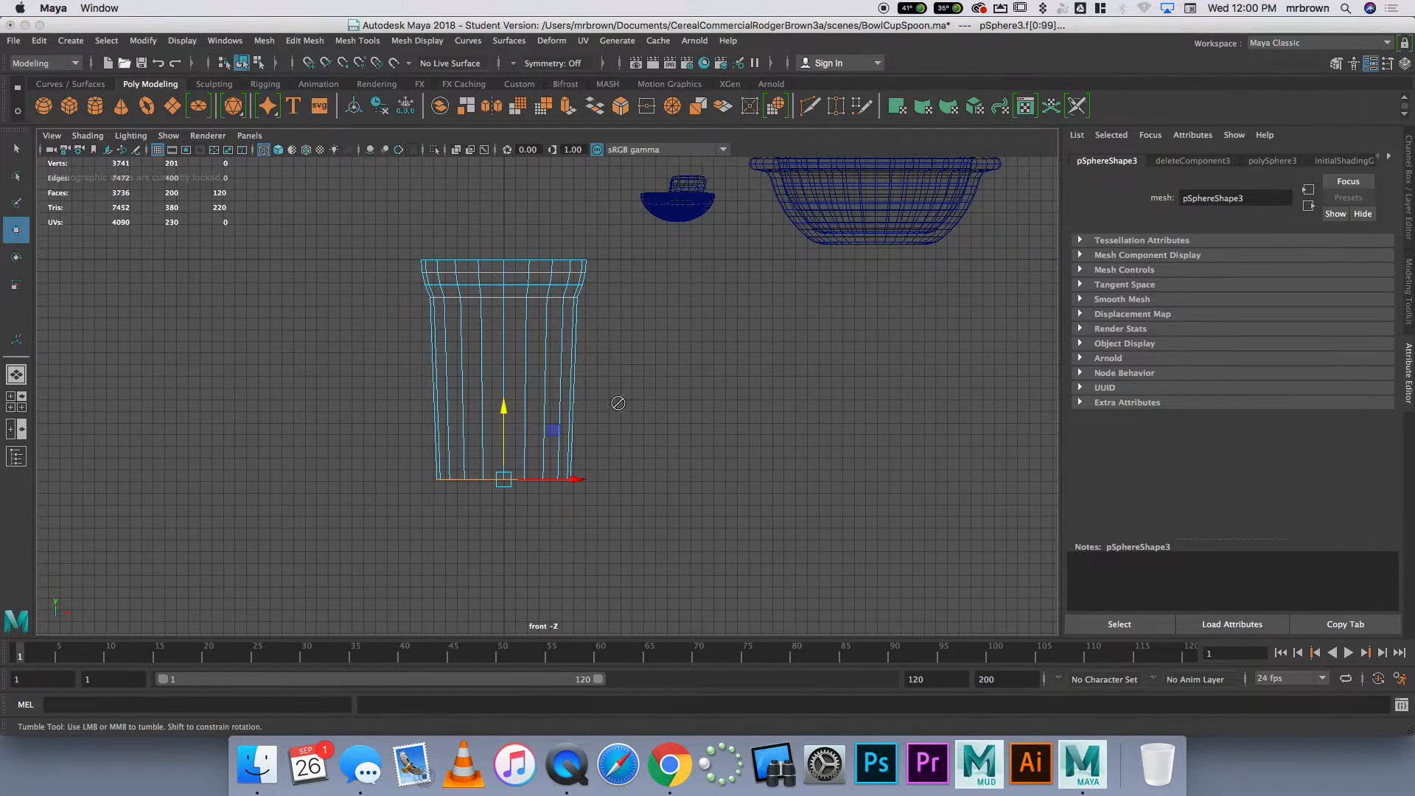
right_click_drag(470, 315, 471, 297)
double_click(458, 296)
left_click_drag(505, 228, 506, 278)
right_click_drag(467, 286, 516, 278)
Try to extrude all faces of the sphere-based cup to give its walls thickness
key("space")
scroll(771, 360, "down", 3)
middle_click_drag(762, 362, 670, 272, "alt")
left_click_drag(670, 272, 696, 315, "alt")
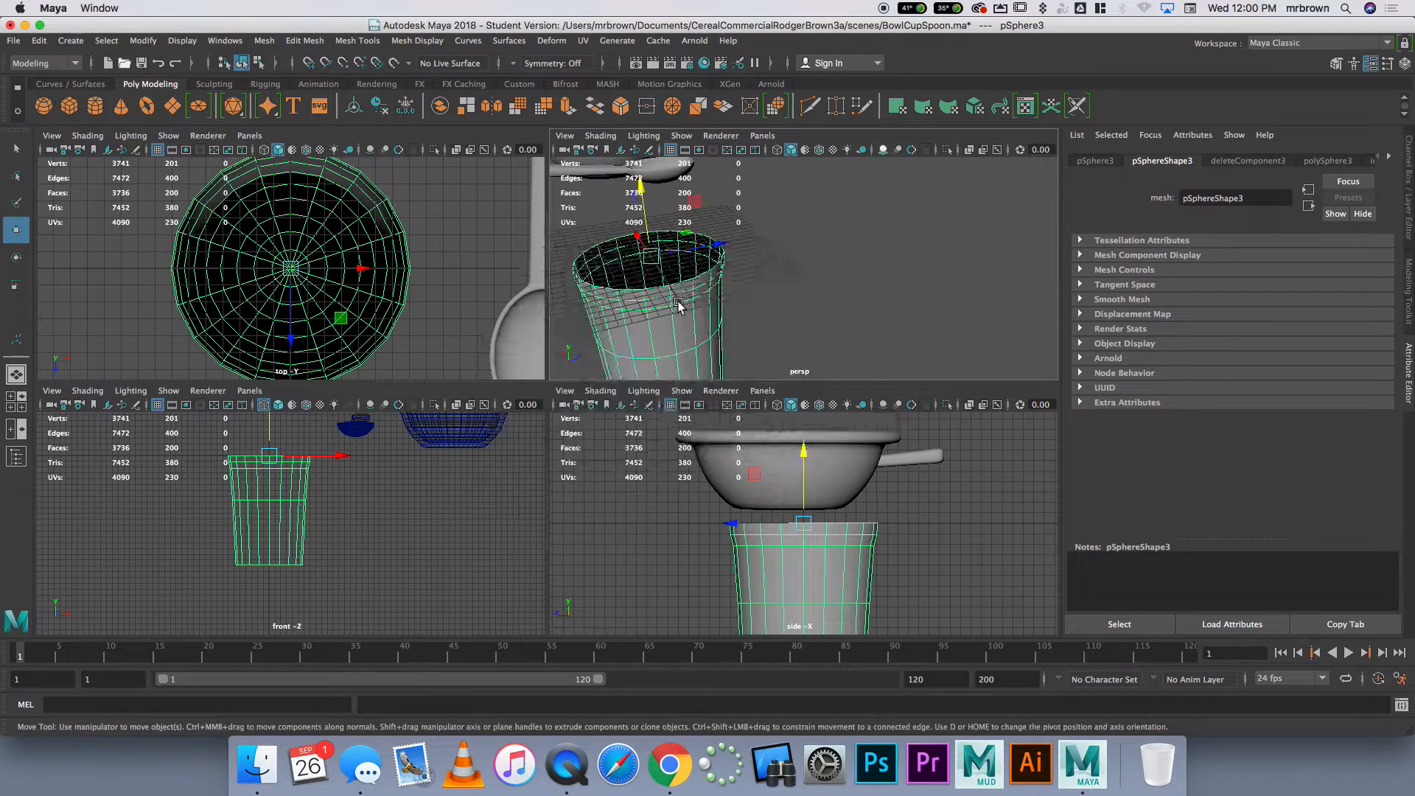
key("space")
scroll(595, 395, "down", 3)
middle_click_drag(597, 395, 809, 411, "alt")
scroll(809, 411, "down", 3)
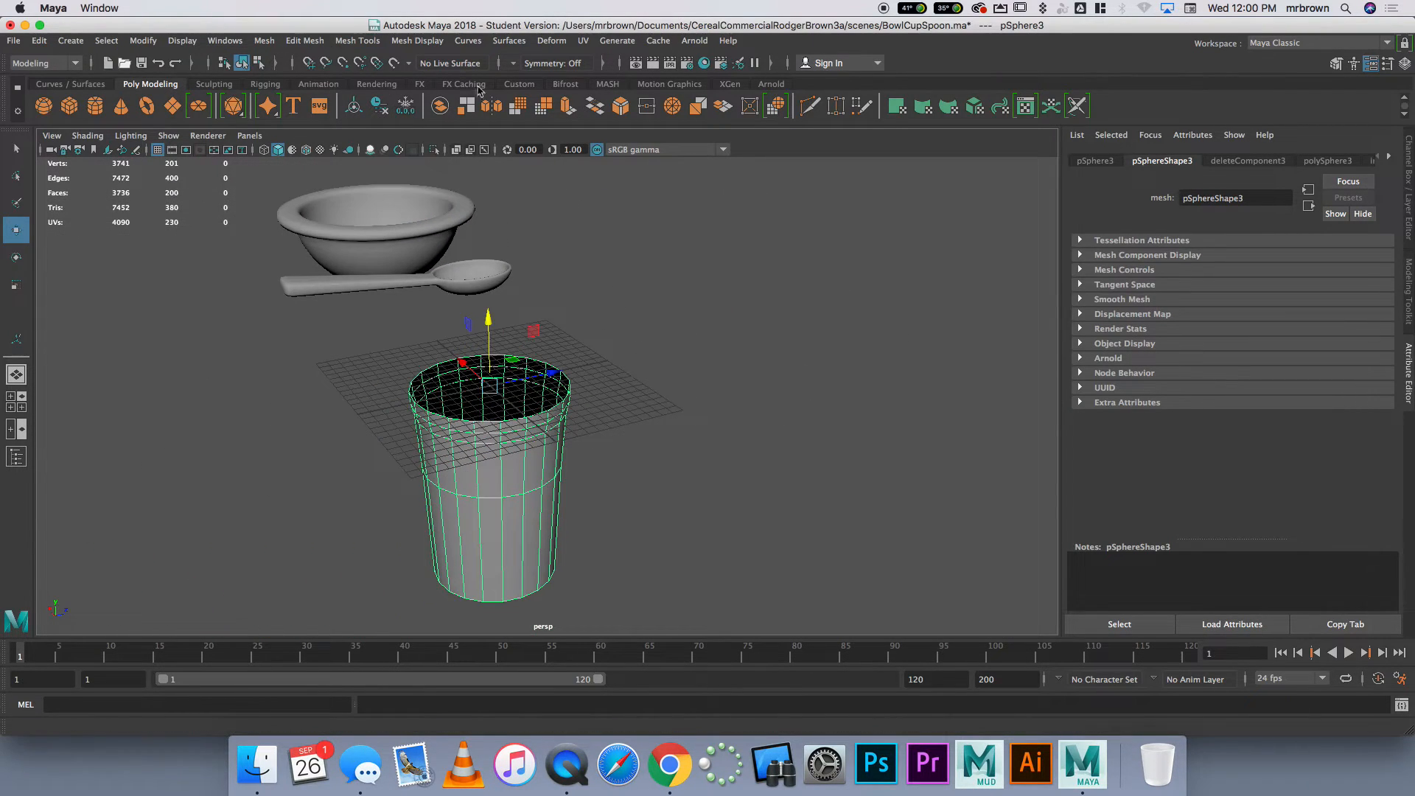
left_click(568, 105)
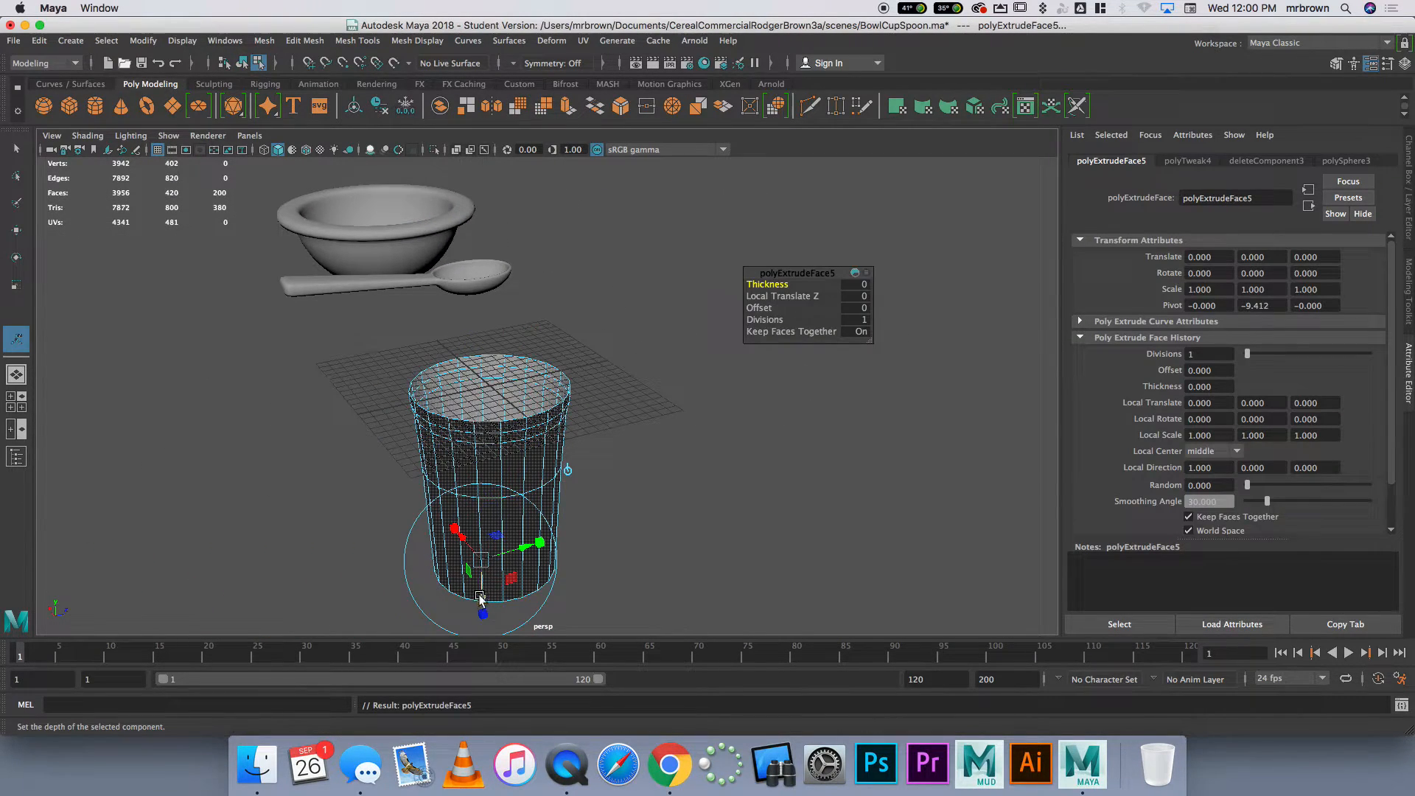
left_click(707, 489)
left_click_drag(707, 490, 546, 509, "alt")
Delete the cup made from the sphere, keeping the bowl and spoon
left_click(546, 525)
right_click_drag(531, 525, 583, 373)
key("Delete")
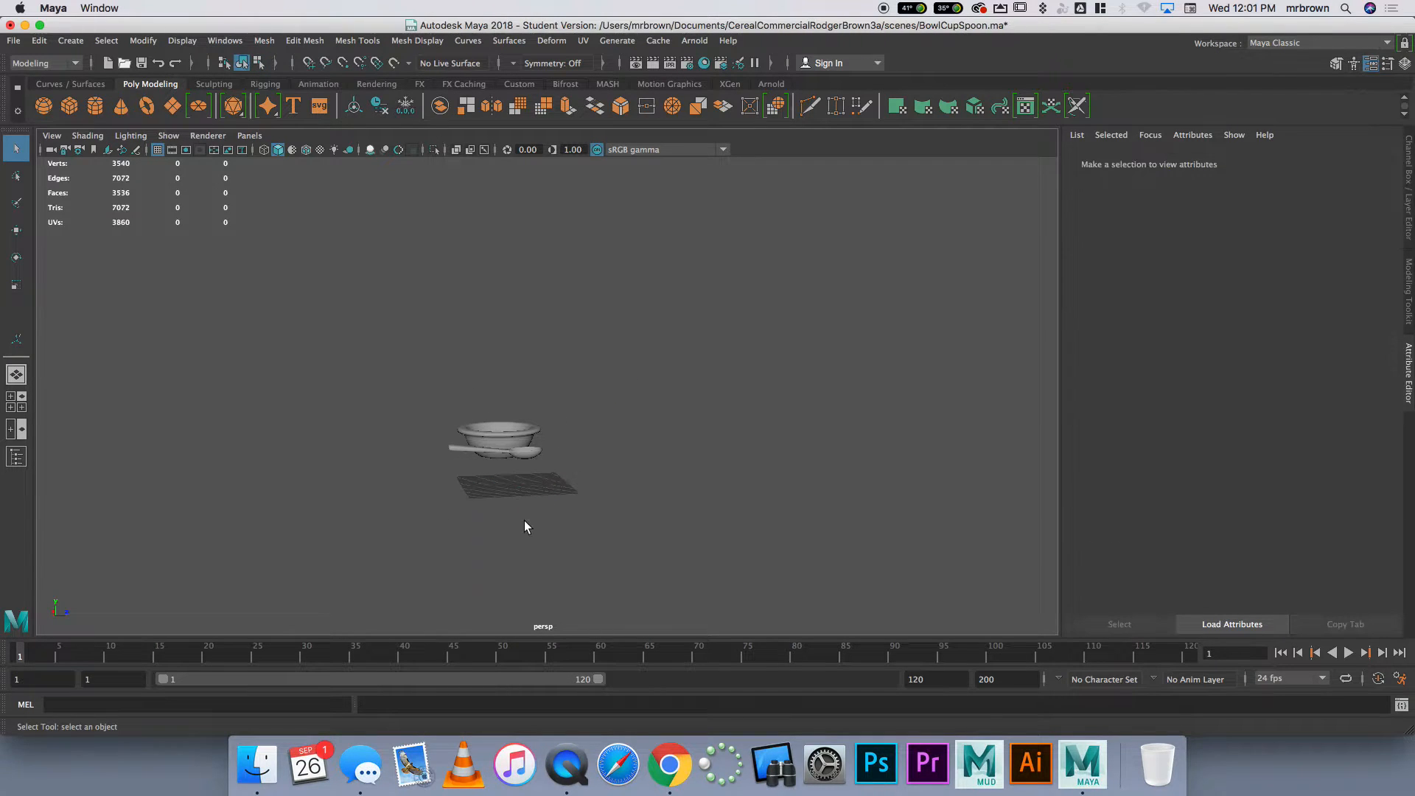
scroll(474, 516, "up", 5)
mouse_move(481, 473)
left_mouse_down("alt")
mouse_move(467, 455)
mouse_move(494, 454)
left_mouse_up("alt")
mouse_move(462, 501)
left_mouse_down("alt")
mouse_move(509, 534)
mouse_move(407, 472)
mouse_move(466, 489)
left_mouse_up("alt")
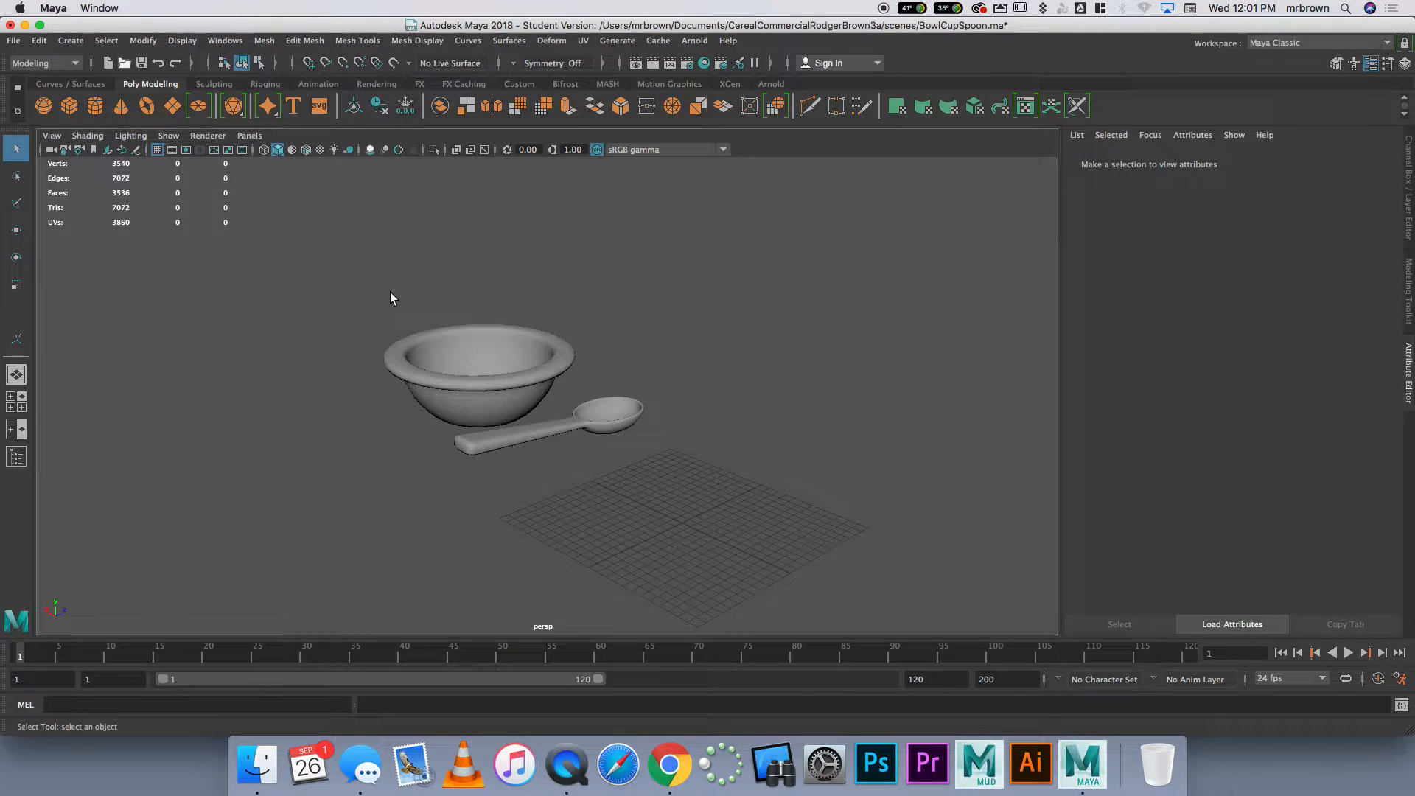
Create a polygon cylinder at the grid origin and scale it to about 6.5 in X and Z and 14.8 in Y
left_click(95, 106)
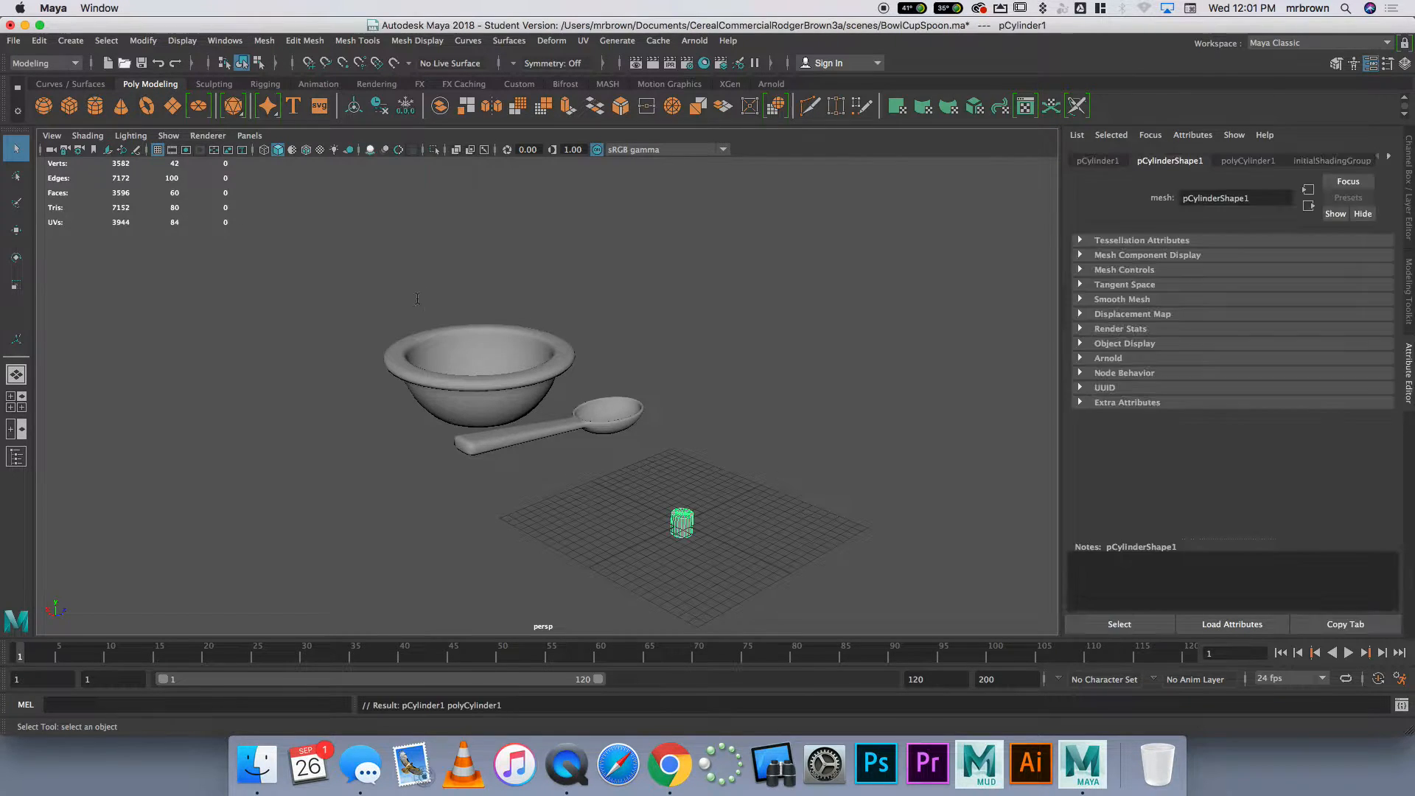
key("r")
left_click_drag(682, 523, 800, 472)
left_click_drag(702, 472, 705, 393)
left_click_drag(793, 499, 799, 471, "alt")
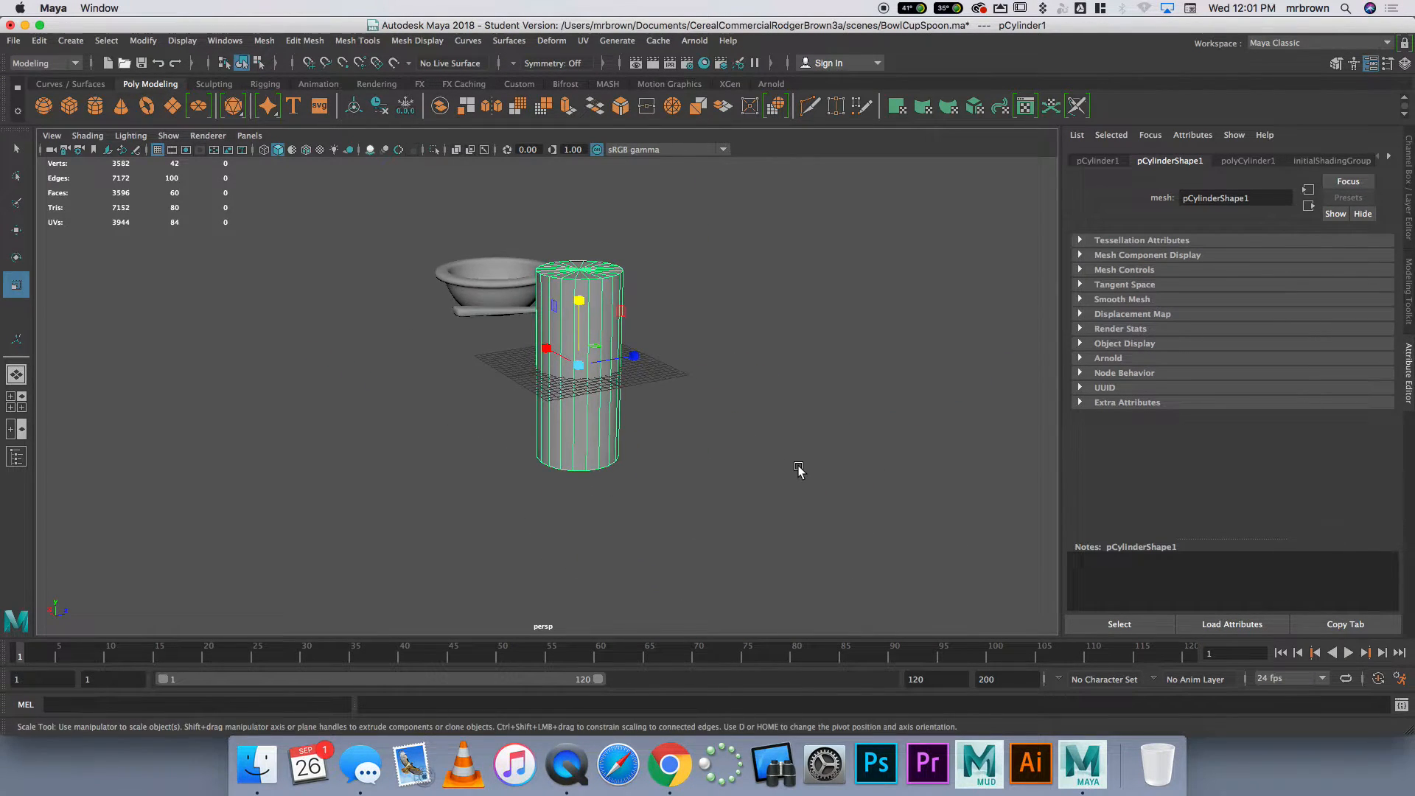
Select all 20 triangular faces of the cylinder's upper cap one by one
middle_click_drag(761, 452, 676, 431, "alt")
scroll(752, 539, "up", 5)
left_click_drag(676, 431, 733, 471, "alt")
right_click_drag(676, 393, 679, 357)
left_click(685, 363)
key("w")
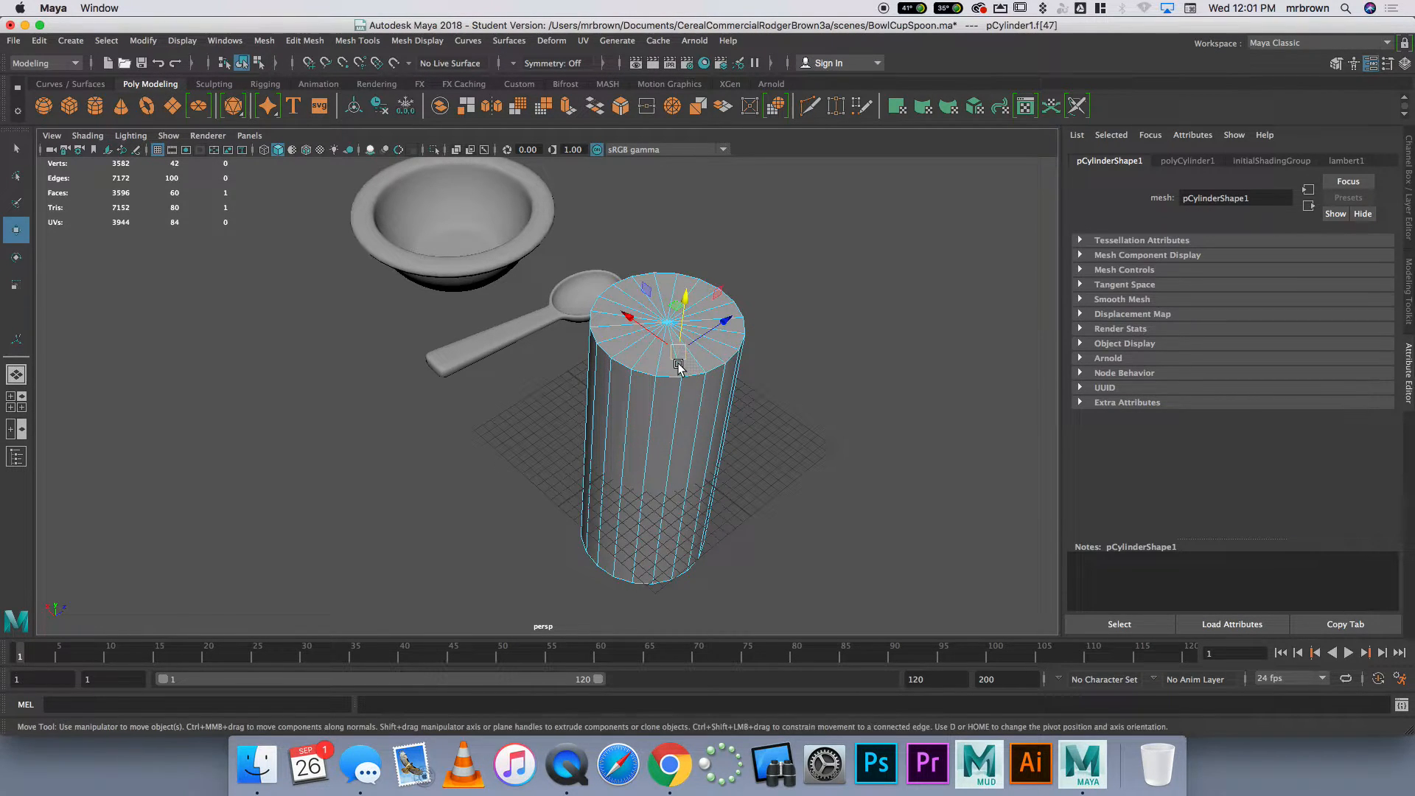
left_click(646, 367, "shift")
left_click(645, 366, "shift")
left_click(631, 357, "shift")
left_click(618, 346, "shift")
left_click(605, 329, "shift")
key("q")
left_click(614, 320, "shift")
left_click(616, 309, "shift")
left_click(625, 298, "shift")
left_click(639, 289, "shift")
left_click(656, 284, "shift")
left_click(672, 281, "shift")
left_click(689, 283, "shift")
left_click(729, 298, "shift")
left_click(736, 312, "shift")
left_click(737, 324, "shift")
left_click(737, 339, "shift")
left_click(726, 353, "shift")
left_click(713, 365, "shift")
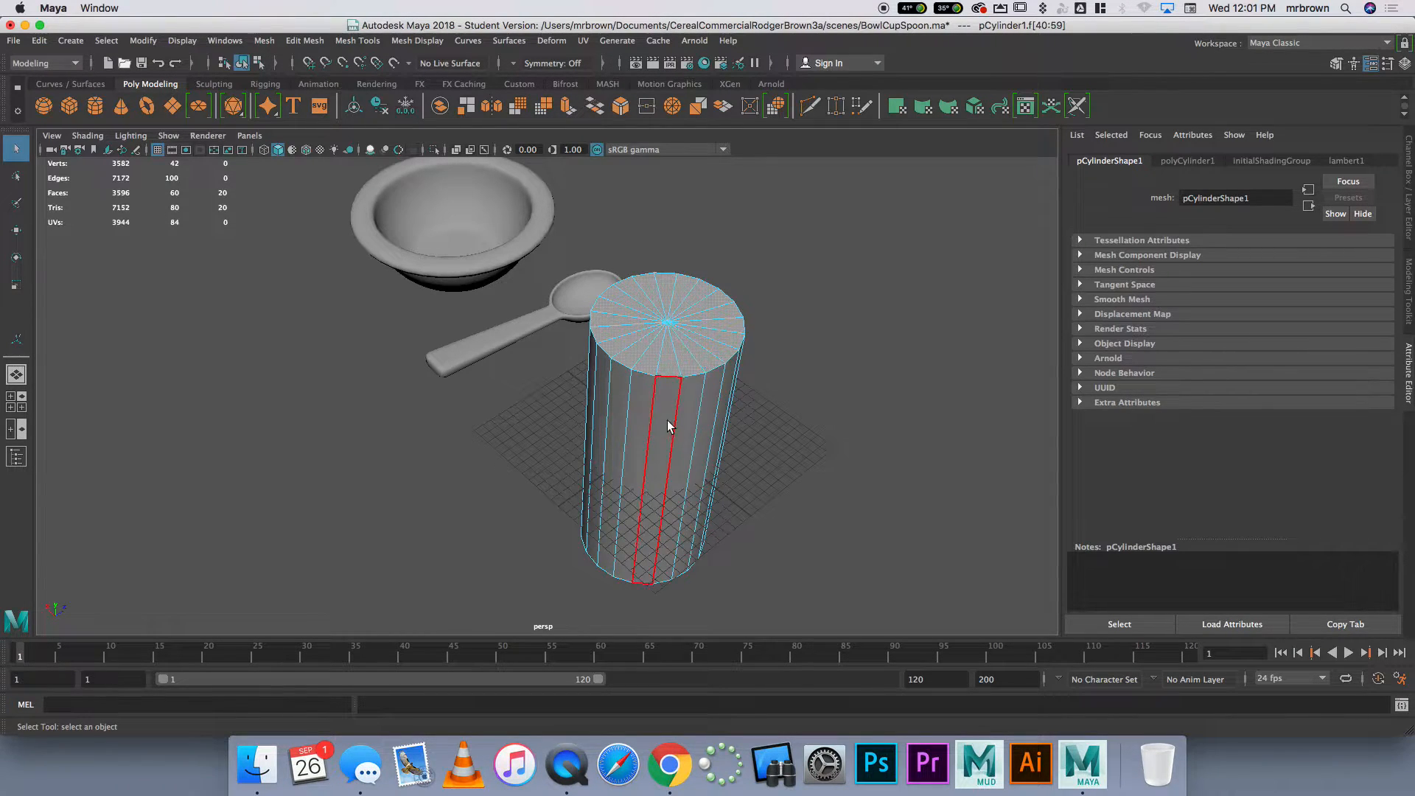
Set the cylinder's Subdivisions Caps to 0
left_click(1407, 176)
double_click(1276, 329)
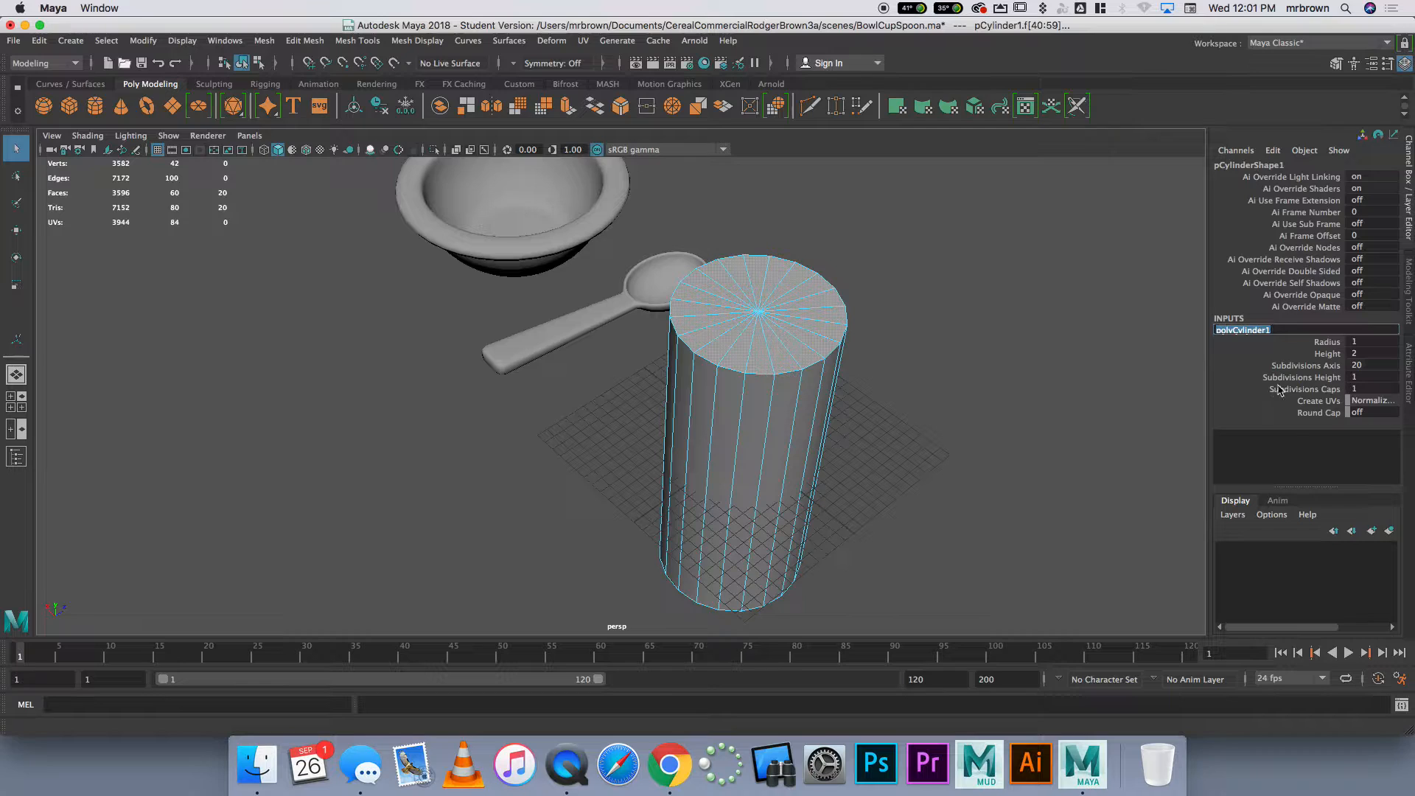
double_click(1376, 389)
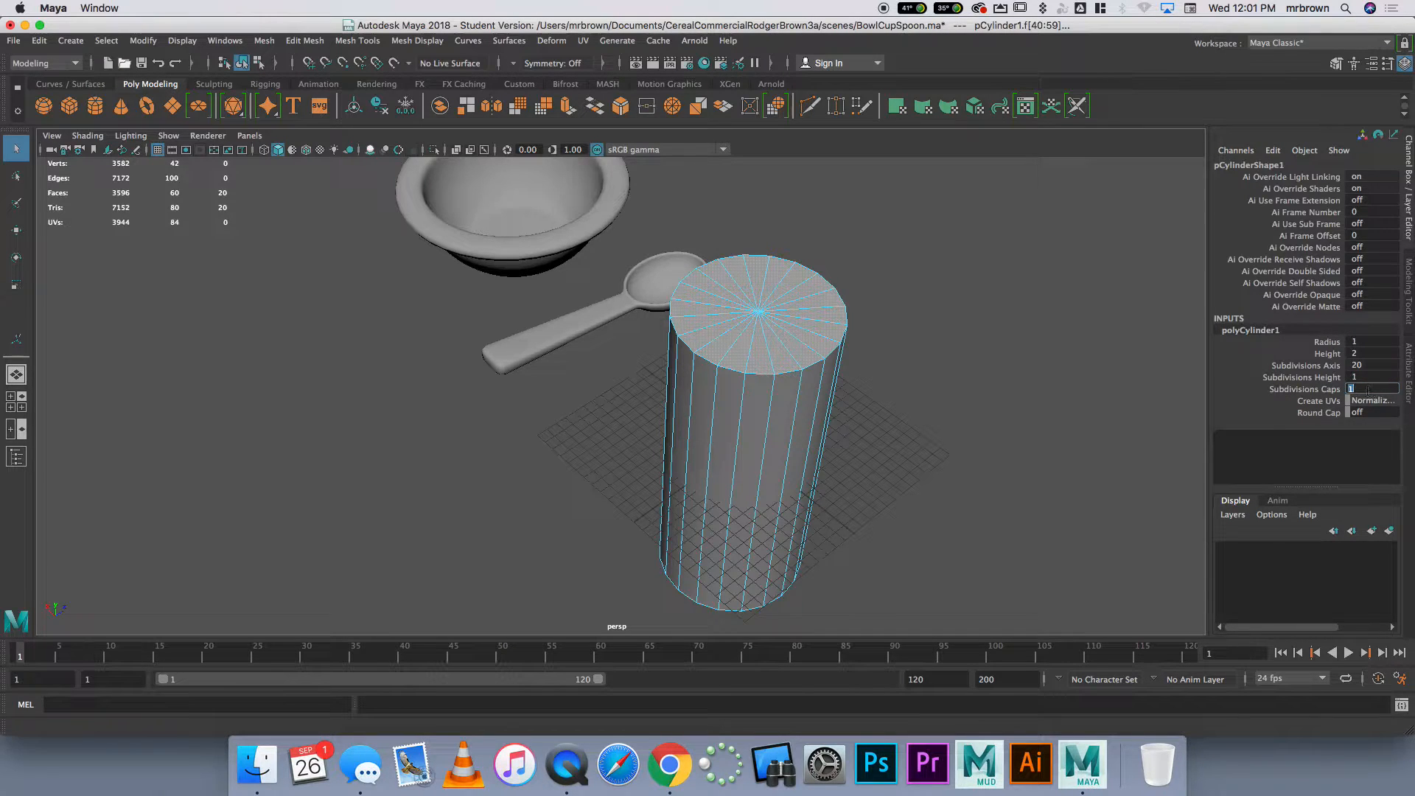
type("0")
key("Return")
key("Return")
Extrude the cylinder's single upper cap face inward with an Offset of 1.1
left_click(778, 366)
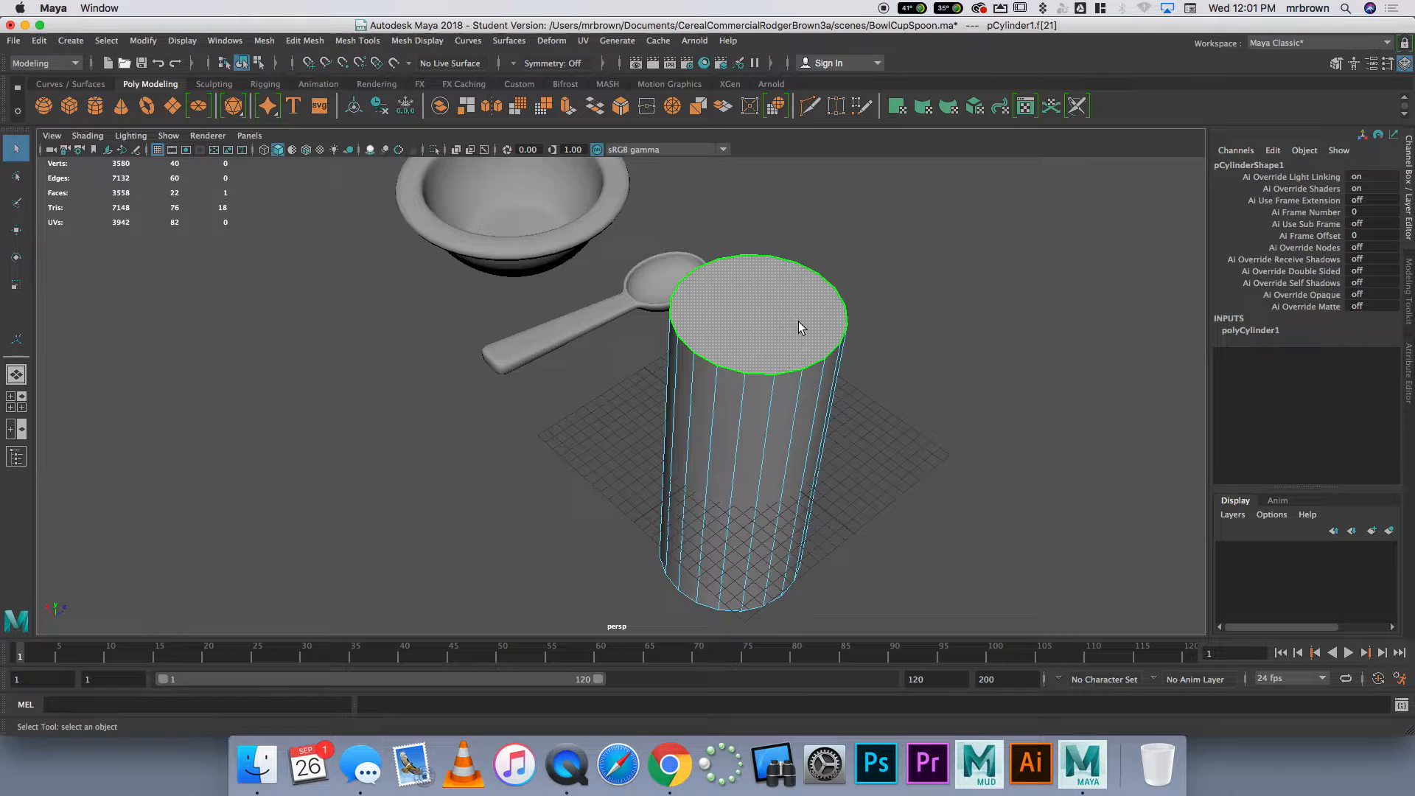
left_click(569, 105)
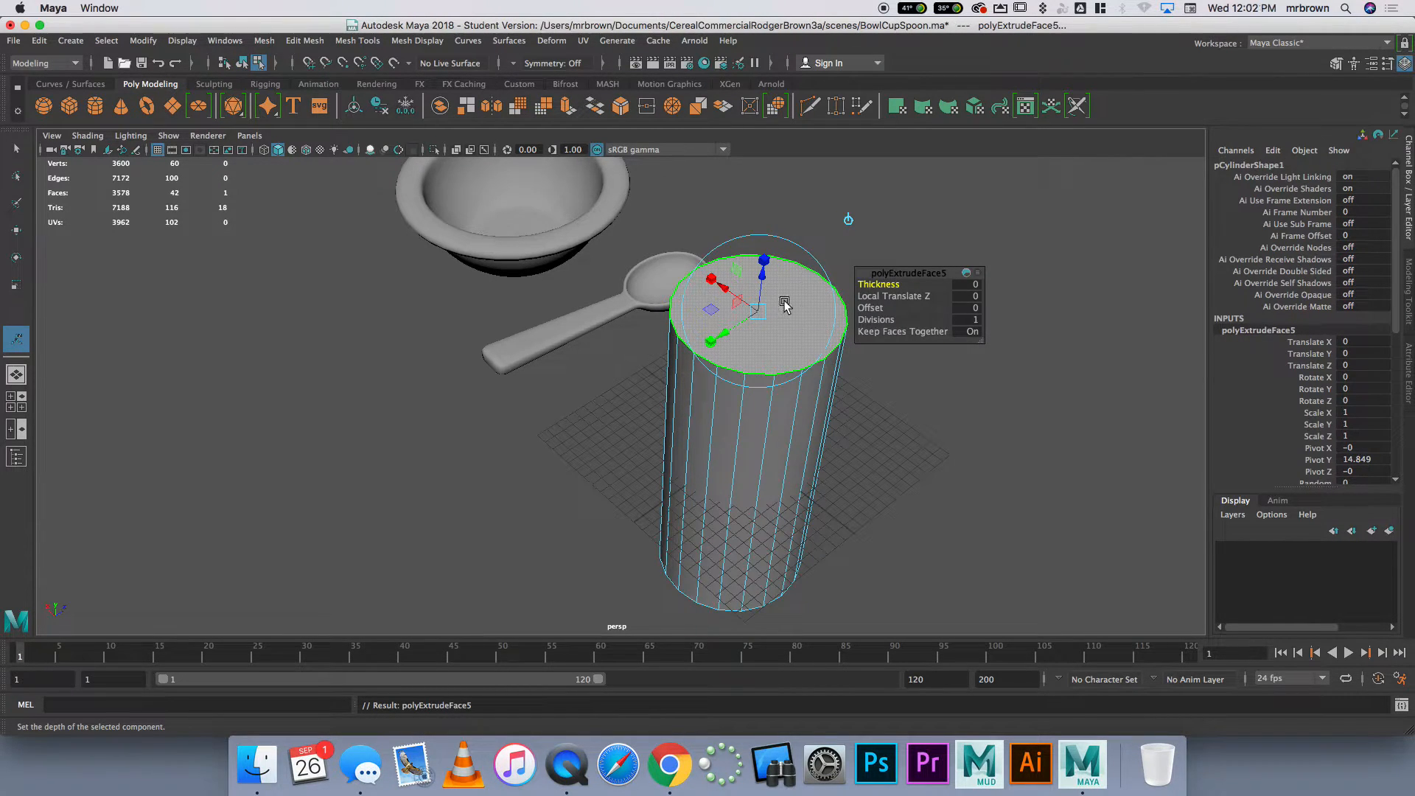
left_click_drag(769, 284, 771, 229)
key("ctrl+z")
key("ctrl+z")
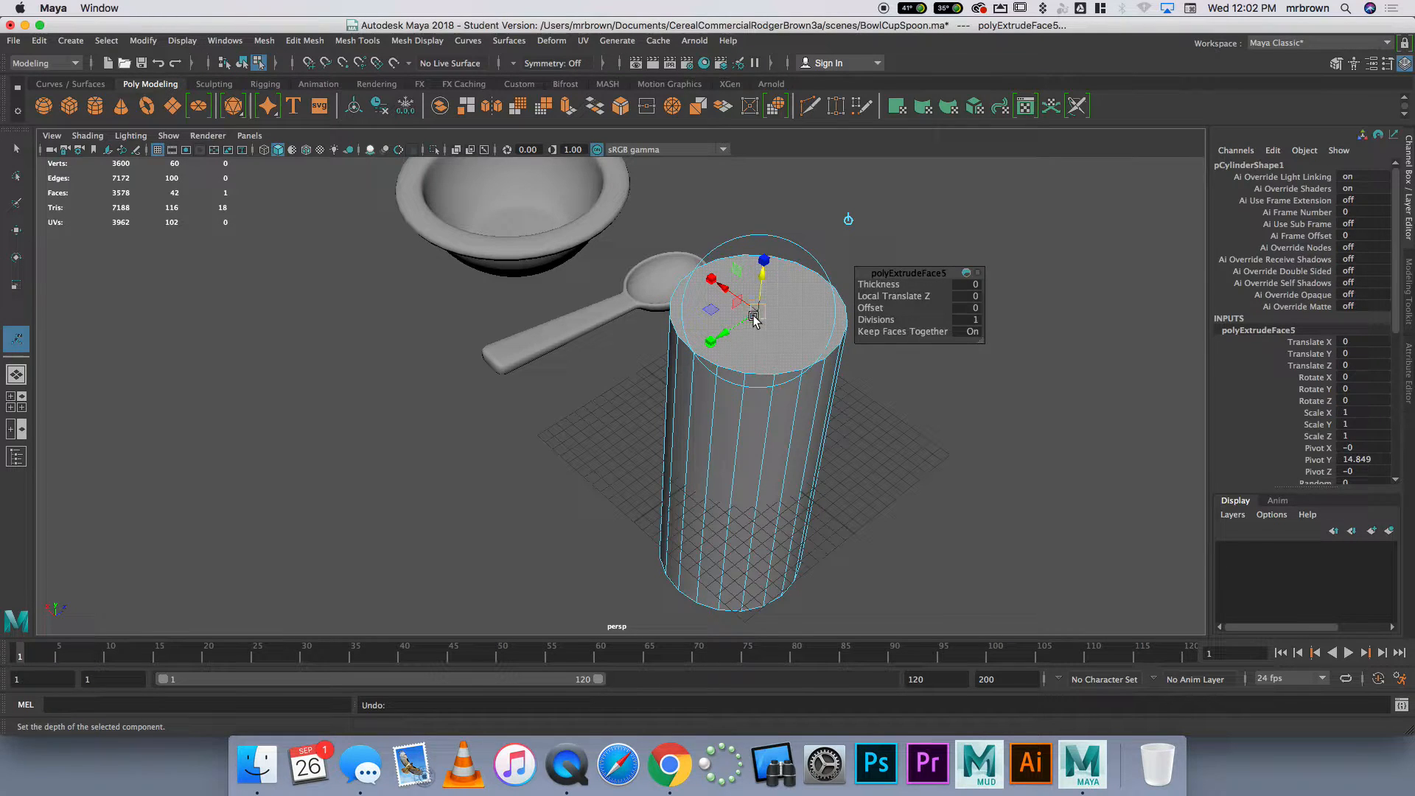
left_click(871, 308)
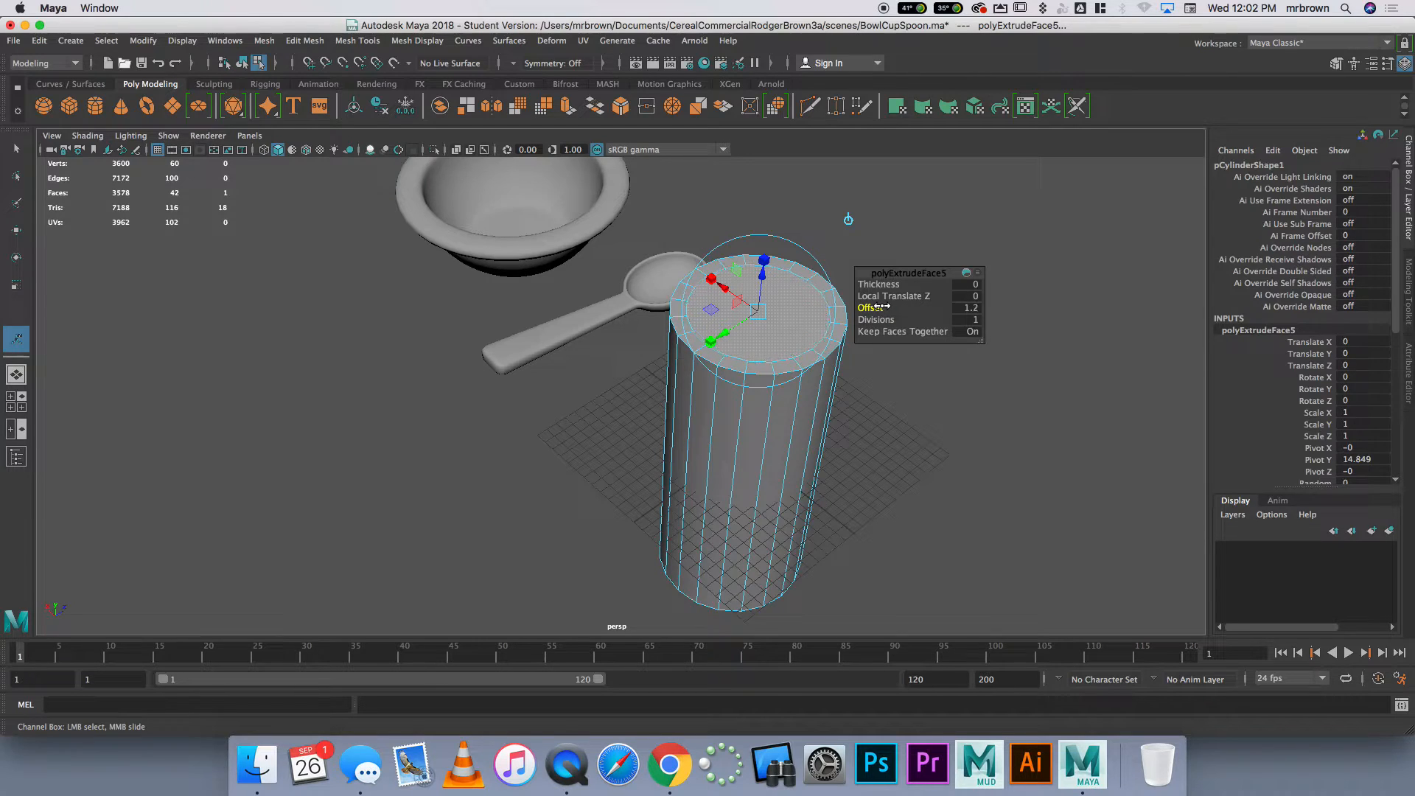
middle_click_drag(882, 306, 898, 314)
Scale the extruded cap face outward slightly to leave a thinner rim around the cup's opening
left_click(763, 260)
left_click(712, 278)
left_click(711, 340)
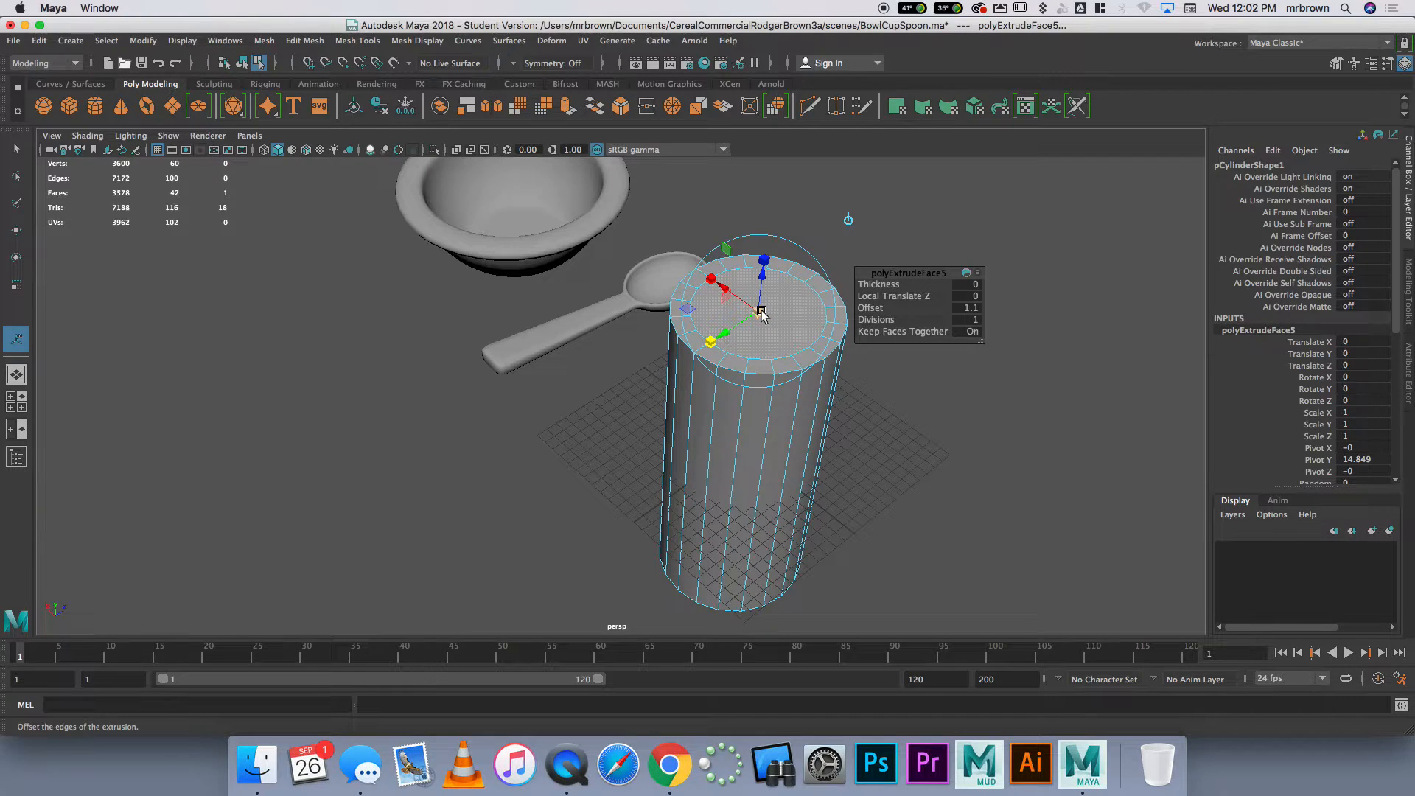
left_click_drag(757, 313, 771, 306)
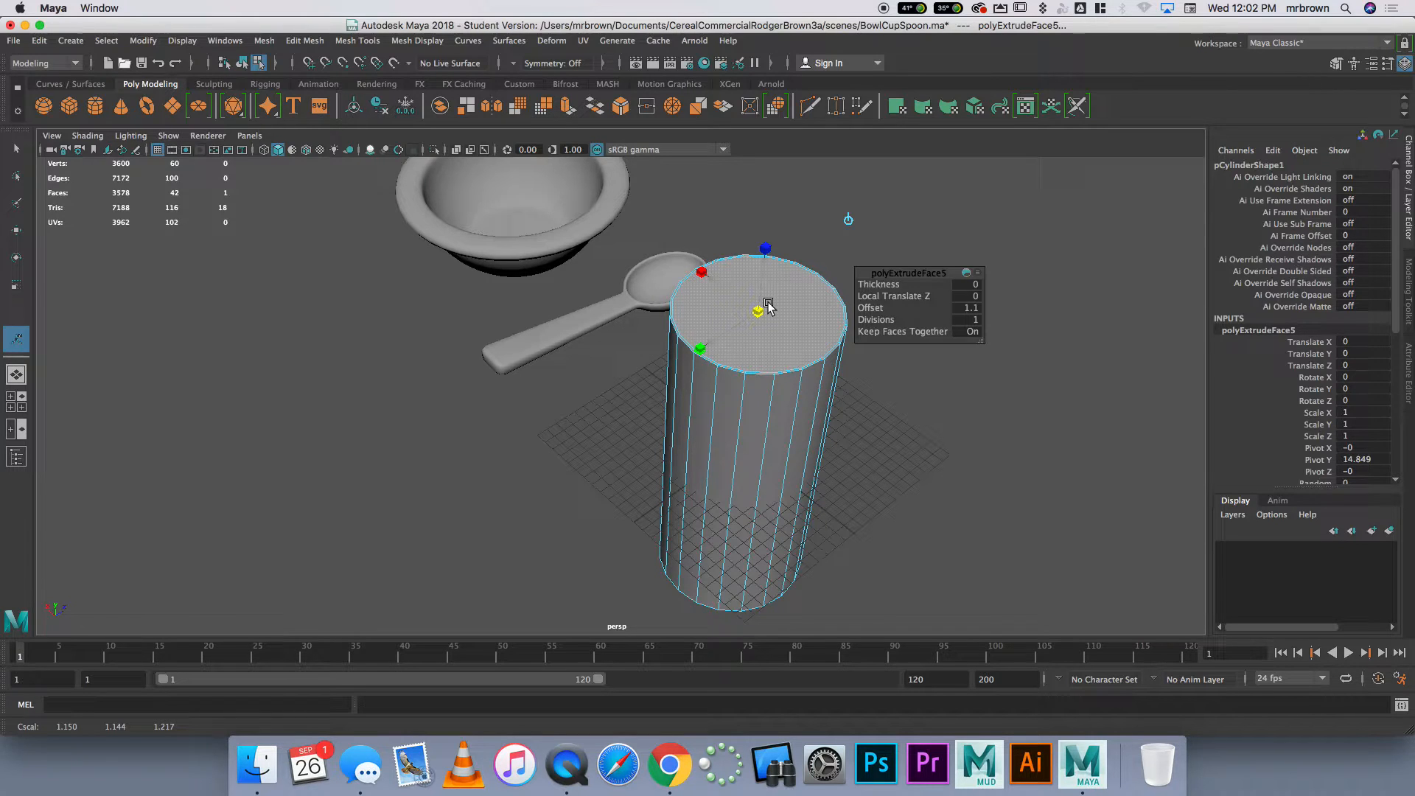
left_click_drag(769, 305, 762, 306)
left_click_drag(766, 307, 763, 307)
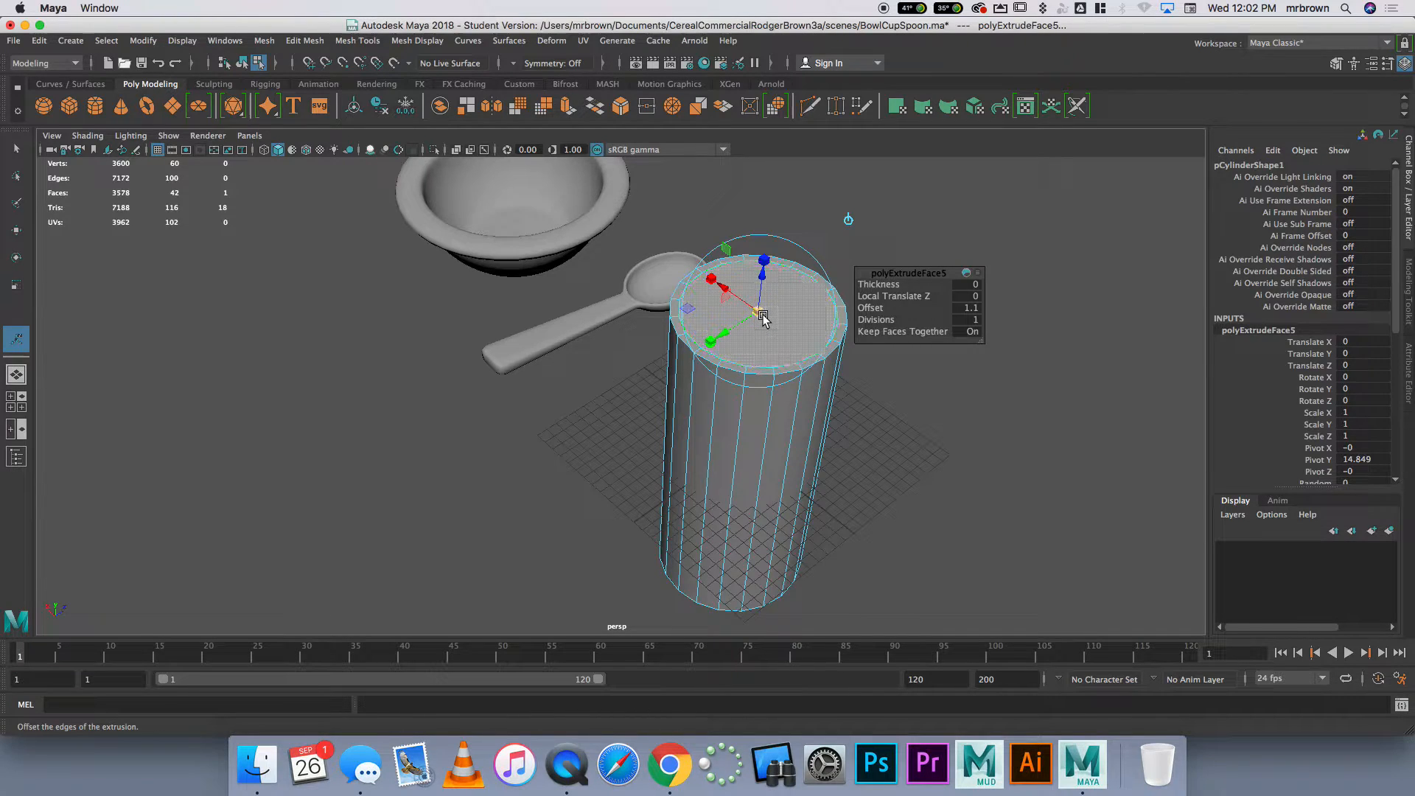
left_click_drag(763, 319, 765, 317)
Extrude the inner cap face down to about the middle of the cylinder and show the scene in wireframe
left_click(568, 109)
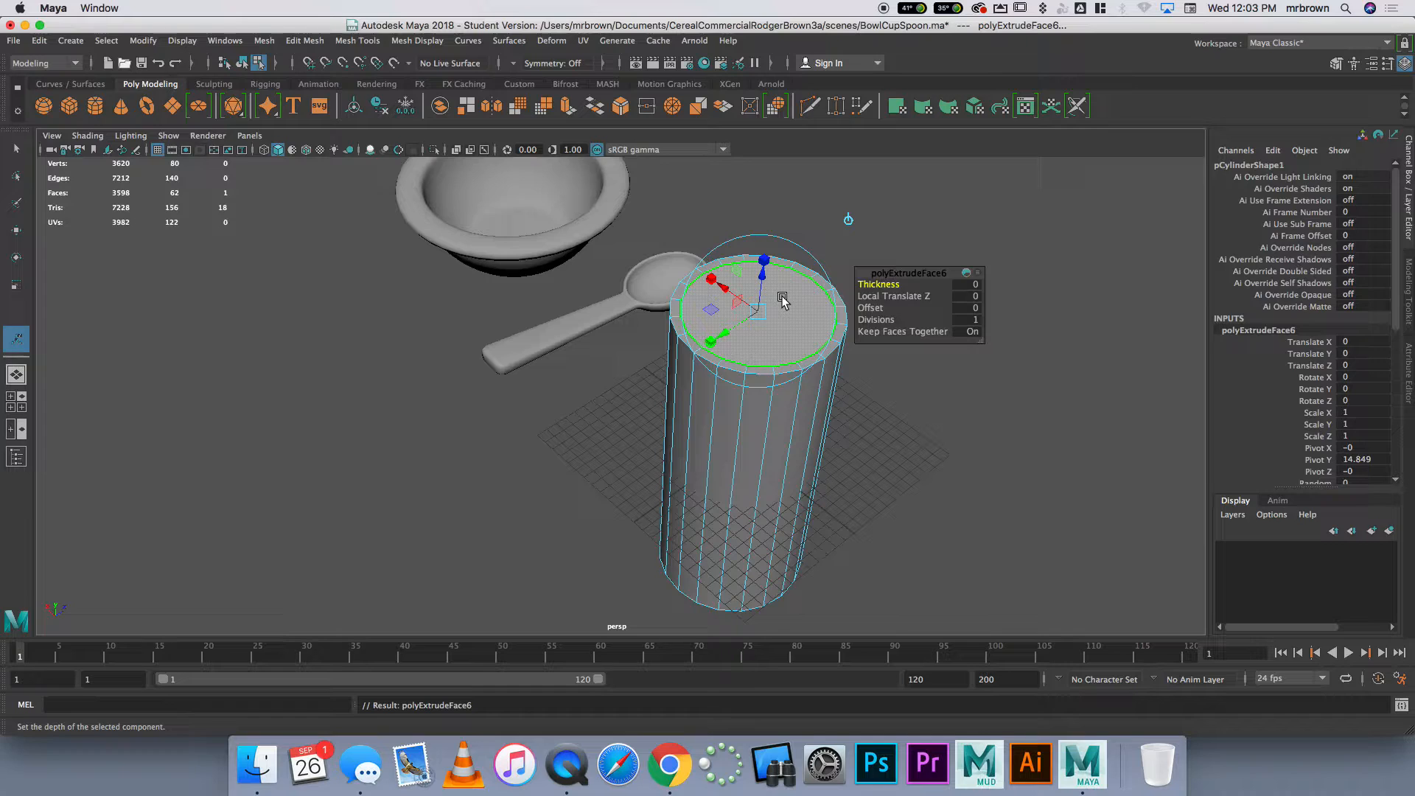
left_click_drag(761, 278, 749, 376)
key("4")
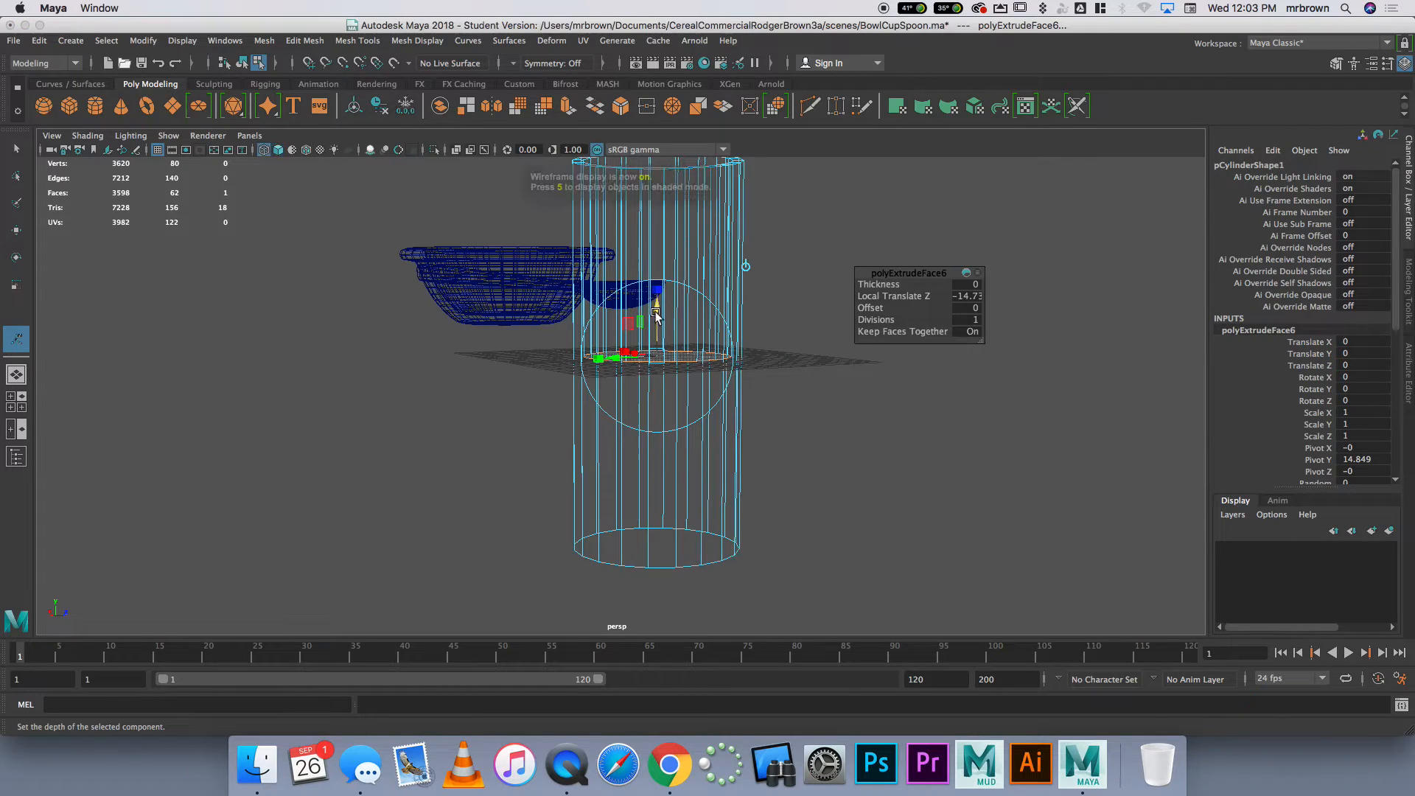
Try pushing the extruded inner face down past the cylinder's base, to a Local Translate Z of about -60
left_click_drag(657, 305, 659, 582)
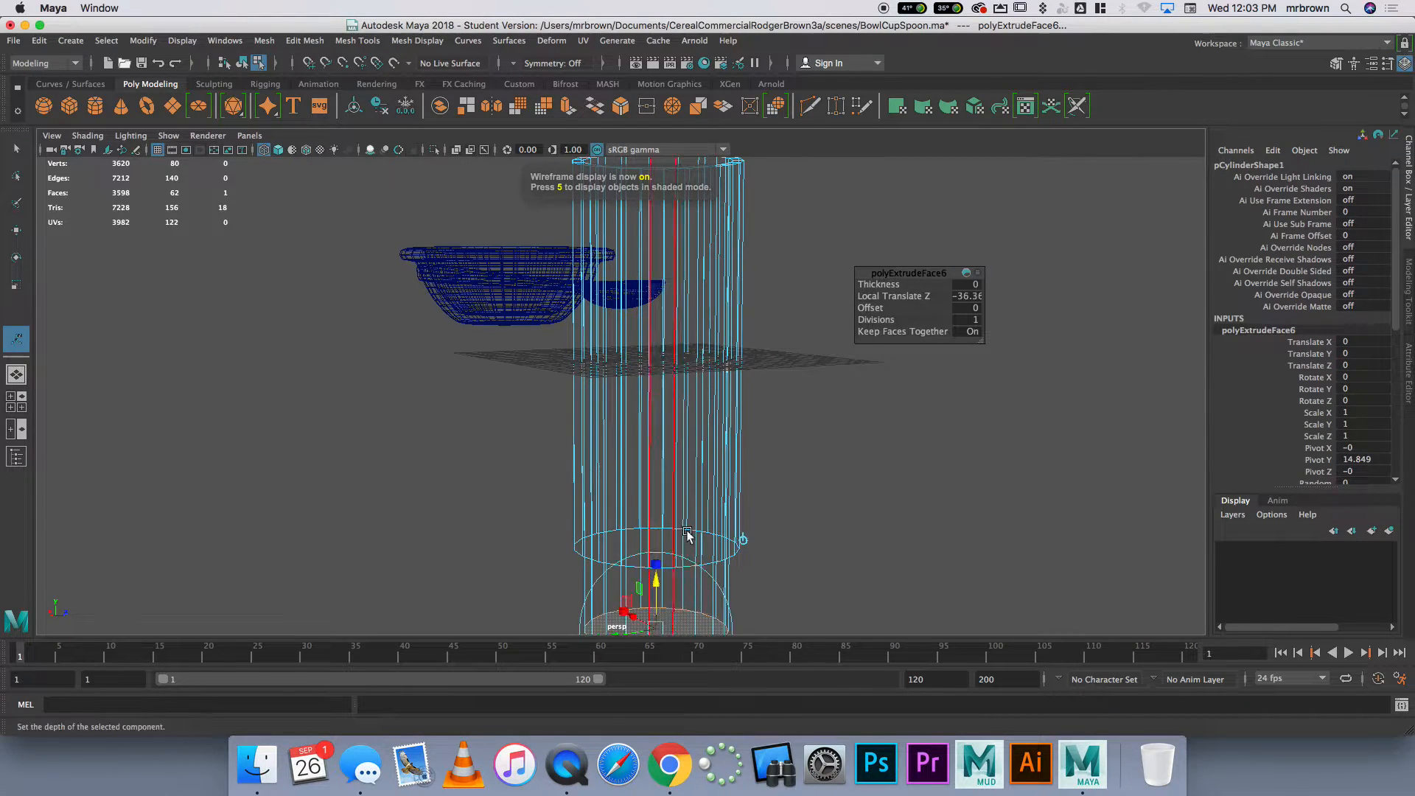
scroll(678, 548, "down", 6)
left_click_drag(638, 466, 640, 601)
key("6")
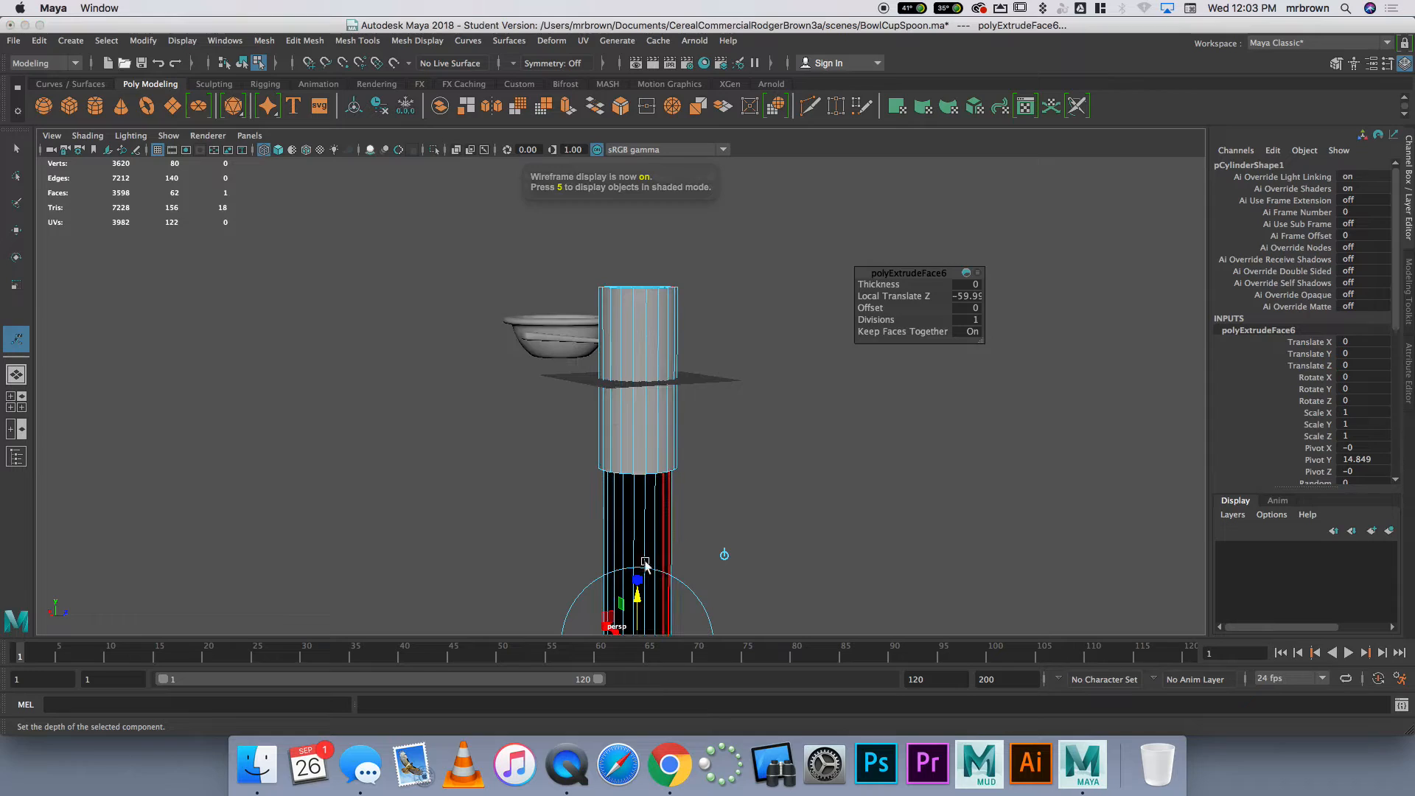
scroll(641, 516, "down", 3)
Raise the extruded inner face to just above the cylinder's base, at a Local Translate Z of about -28
left_click_drag(631, 507, 642, 415)
key("4")
scroll(642, 431, "up", 4)
left_click_drag(641, 470, 642, 417)
left_click_drag(709, 480, 725, 472, "alt")
scroll(723, 478, "up", 5)
middle_click_drag(746, 486, 706, 432, "alt")
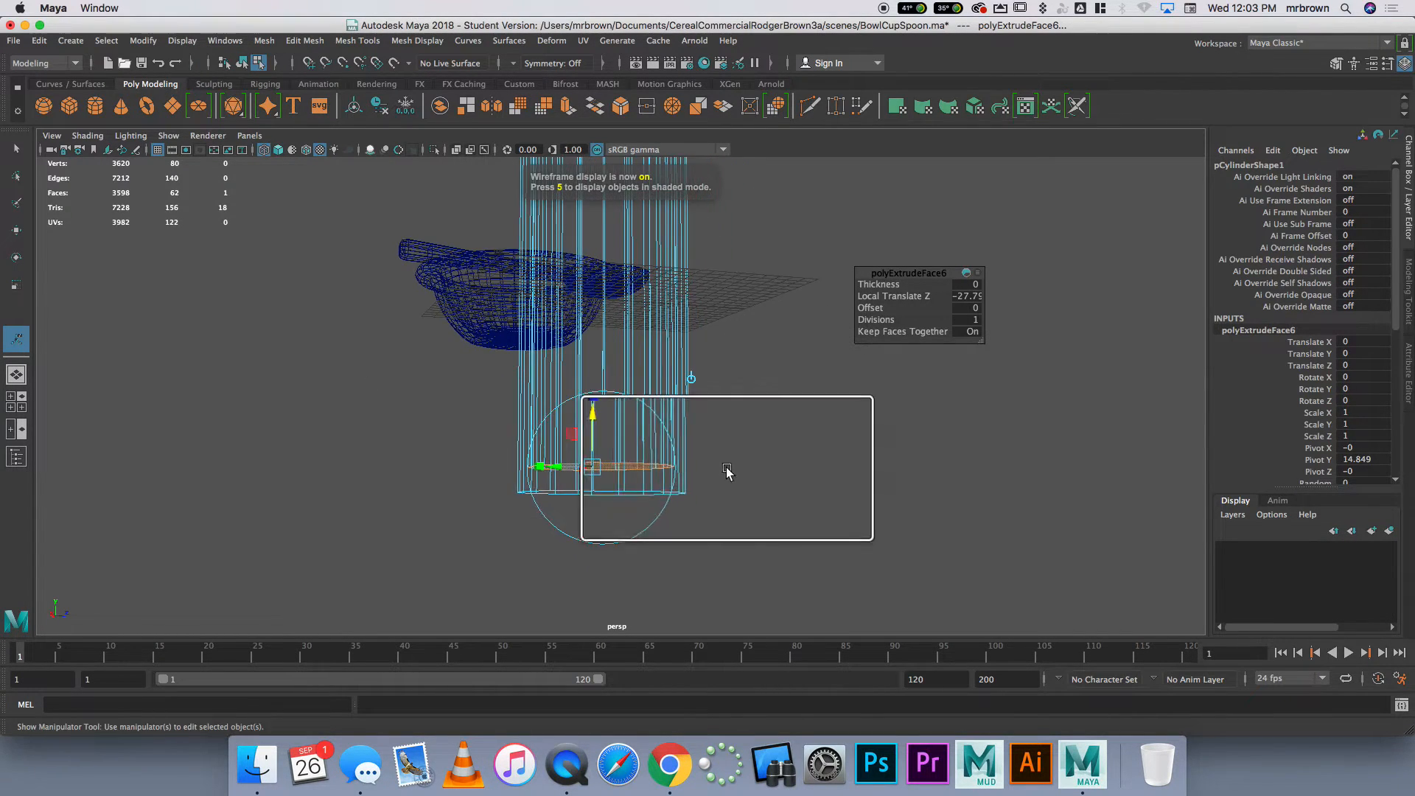
scroll(727, 474, "up", 5)
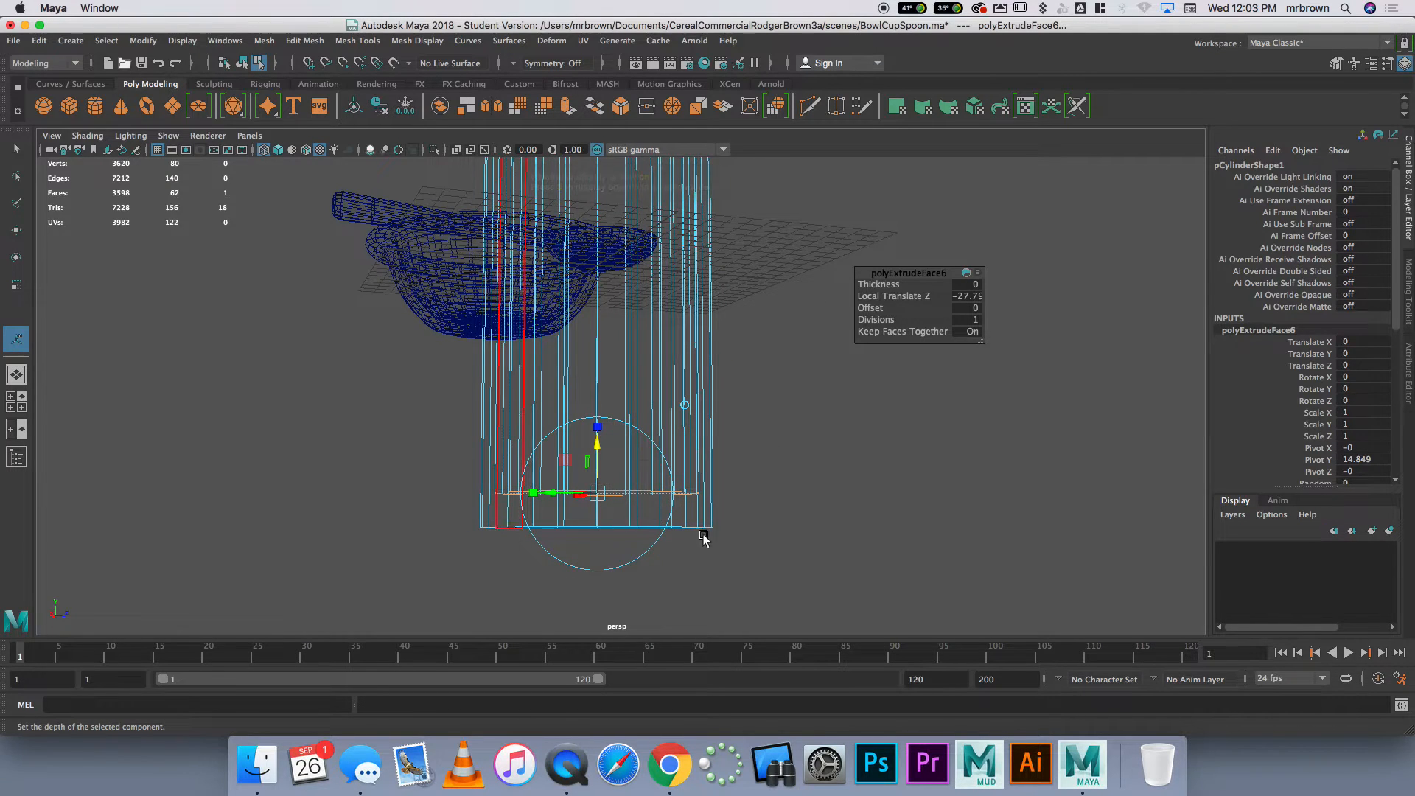
mouse_move(598, 450)
left_mouse_down()
mouse_move(597, 373)
mouse_move(598, 472)
mouse_move(600, 445)
left_mouse_up()
Duplicate the hollow cup in shaded object mode and move the copy about 22.9 units along Z
left_click_drag(841, 484, 723, 490, "alt")
right_click_drag(653, 374, 657, 357)
mouse_move(760, 399)
left_mouse_down("alt")
mouse_move(754, 470)
mouse_move(787, 518)
mouse_move(774, 499)
mouse_move(814, 512)
mouse_move(812, 544)
mouse_move(781, 445)
mouse_move(761, 477)
mouse_move(625, 441)
left_mouse_up("alt")
key("5")
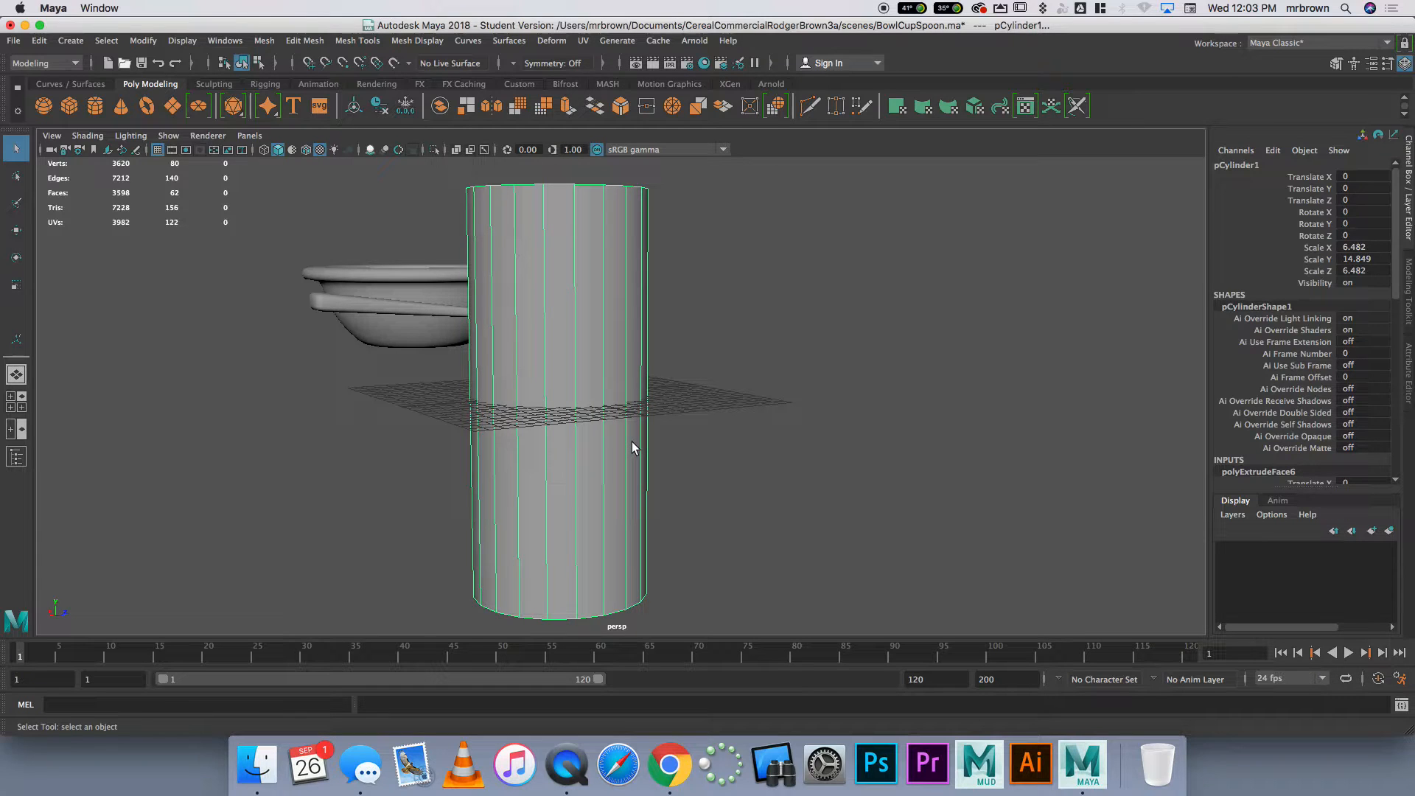
key("super+d")
key("w")
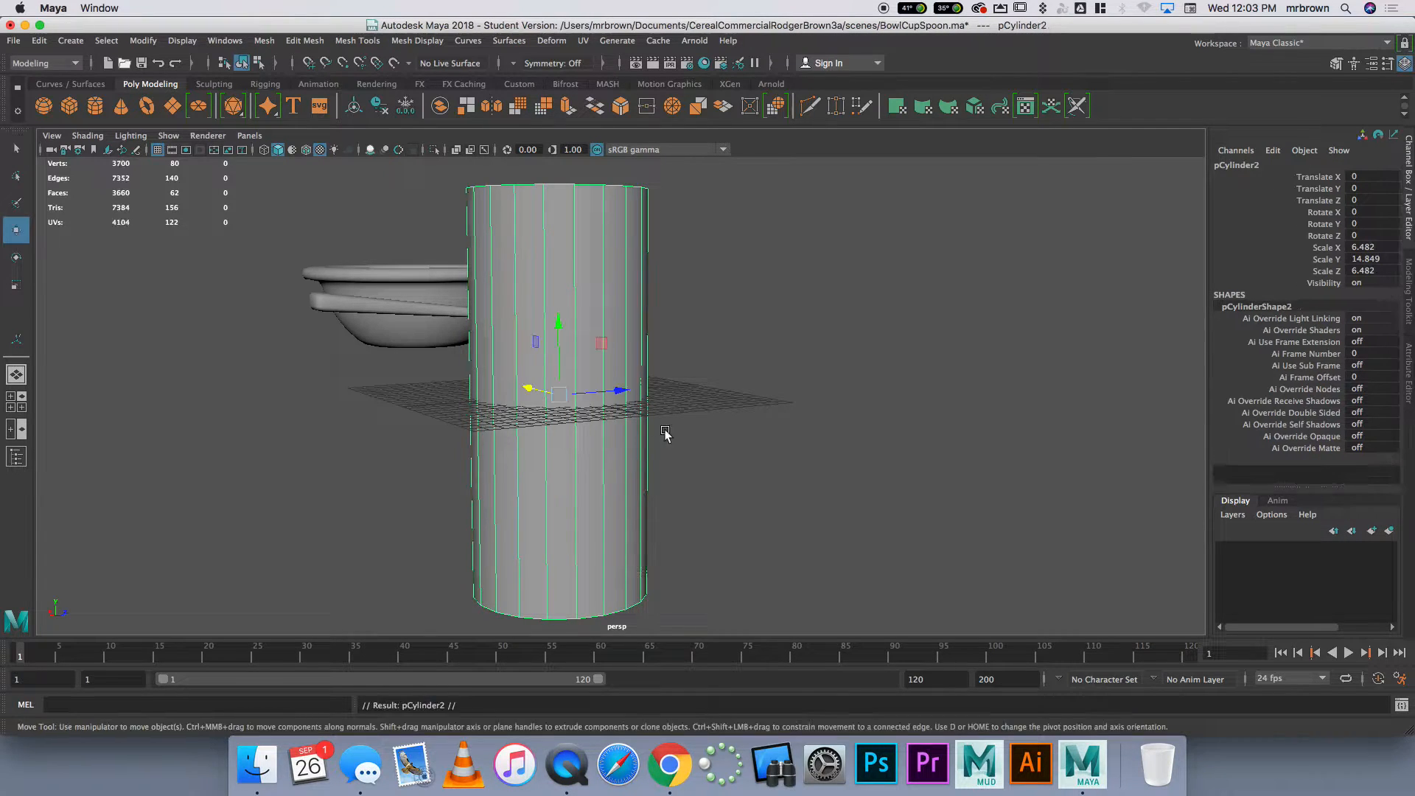
left_click_drag(637, 390, 844, 352)
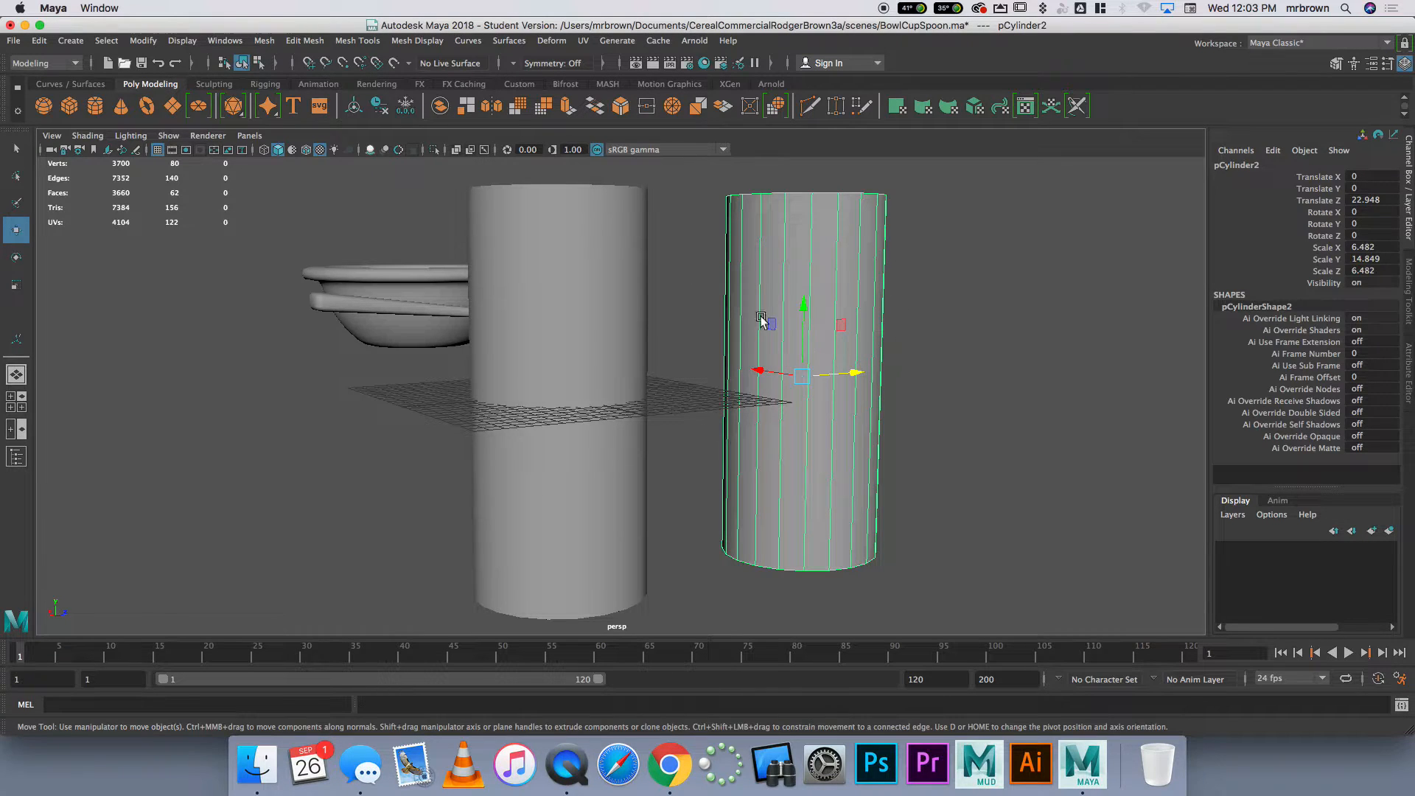
Smooth the duplicated cup with 1 division and view its shape beside the original
left_click(263, 40)
left_click(333, 178)
left_click(971, 272)
left_click_drag(970, 272, 719, 280, "alt")
left_click_drag(793, 314, 755, 294, "alt")
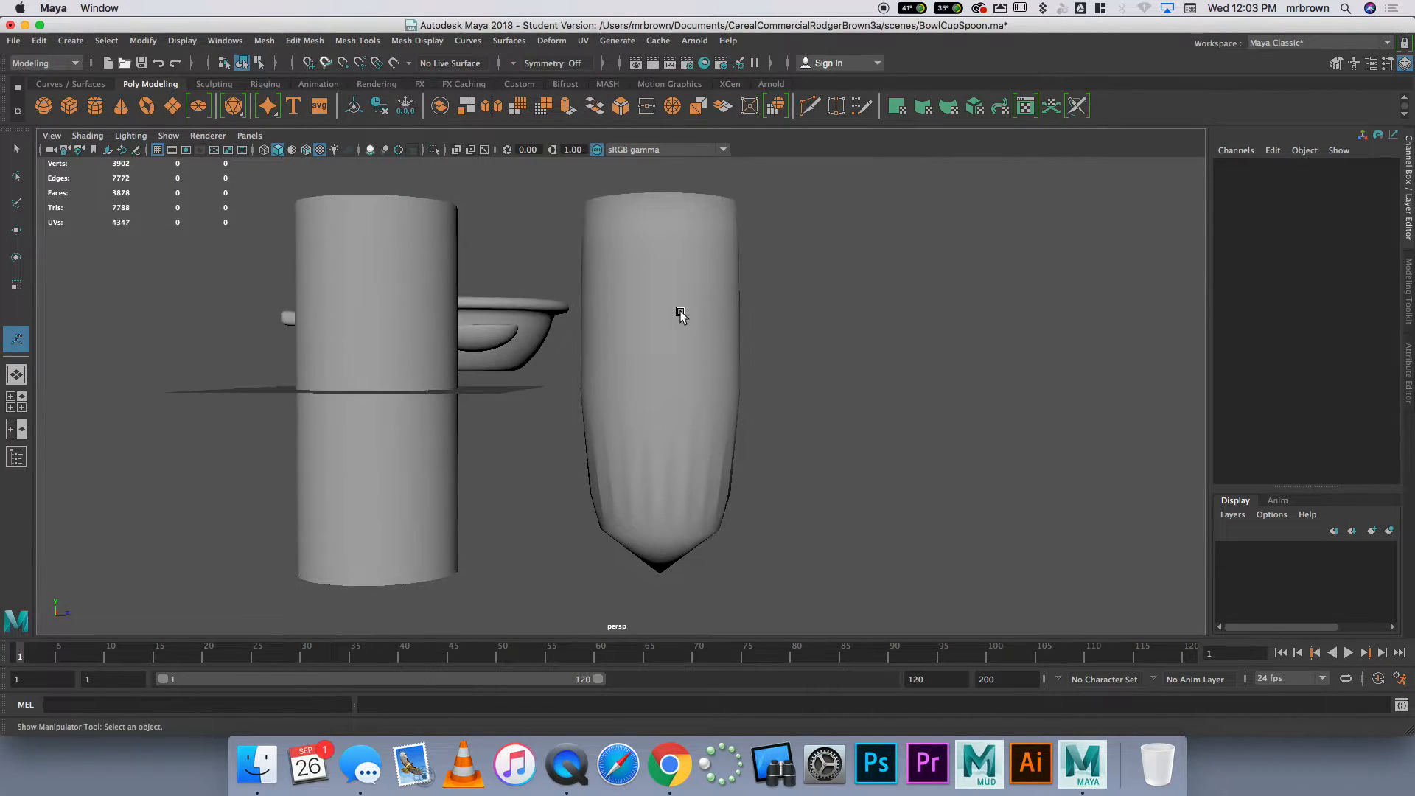
left_click(679, 313)
middle_click_drag(799, 325, 822, 291, "alt")
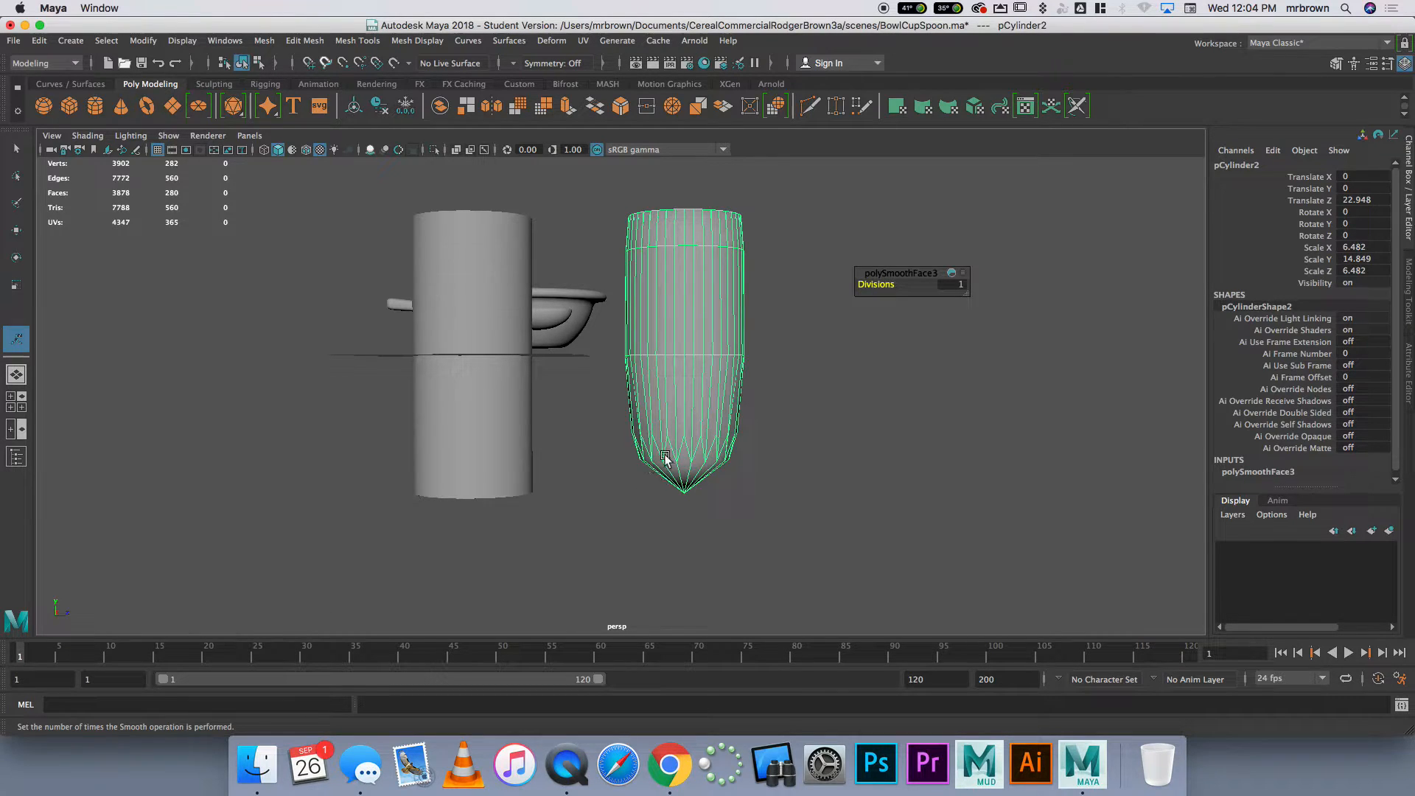
Raise the two centre vertices at the duplicated cup's pointed bottom to flatten its base, working in wireframe, and return to object selection
key("4")
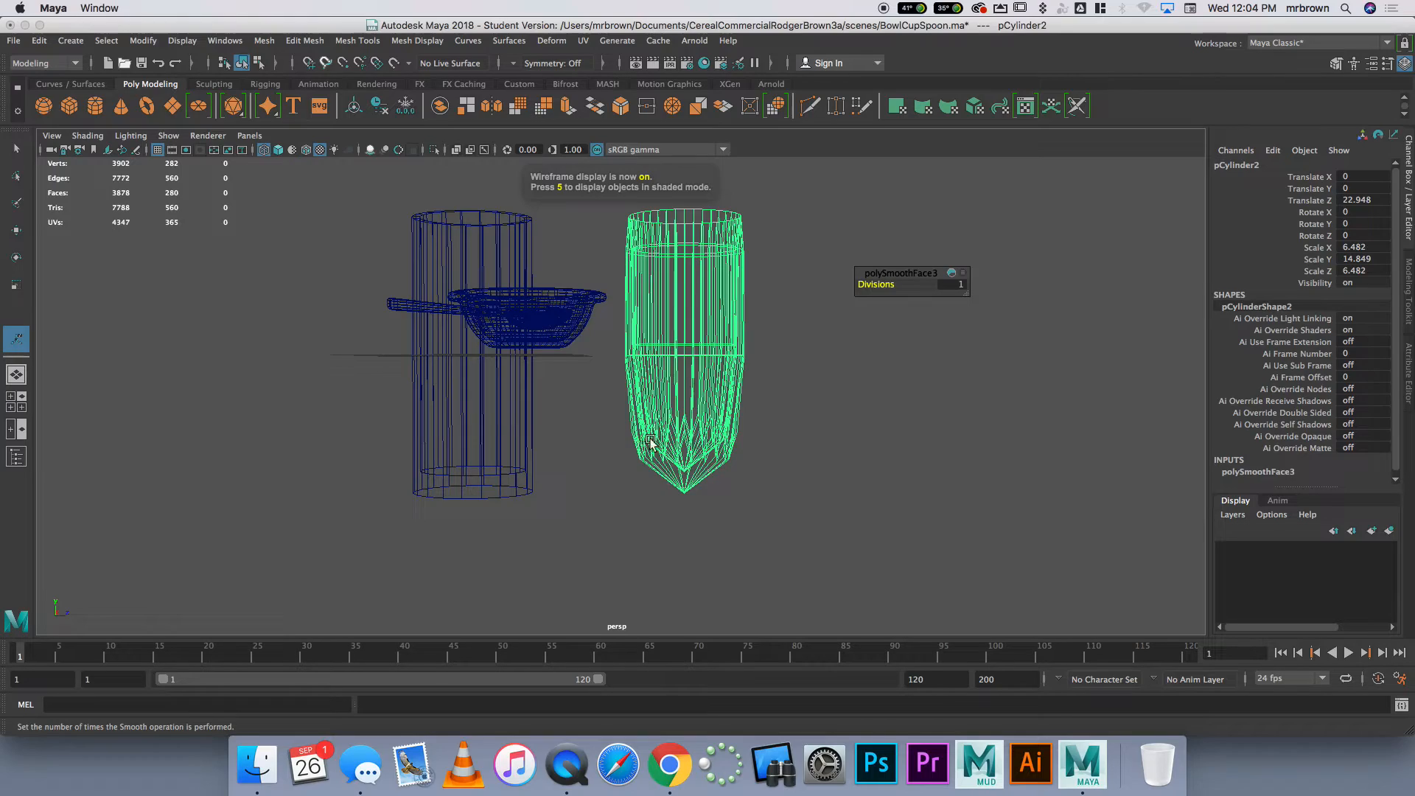
right_click_drag(671, 481, 601, 409)
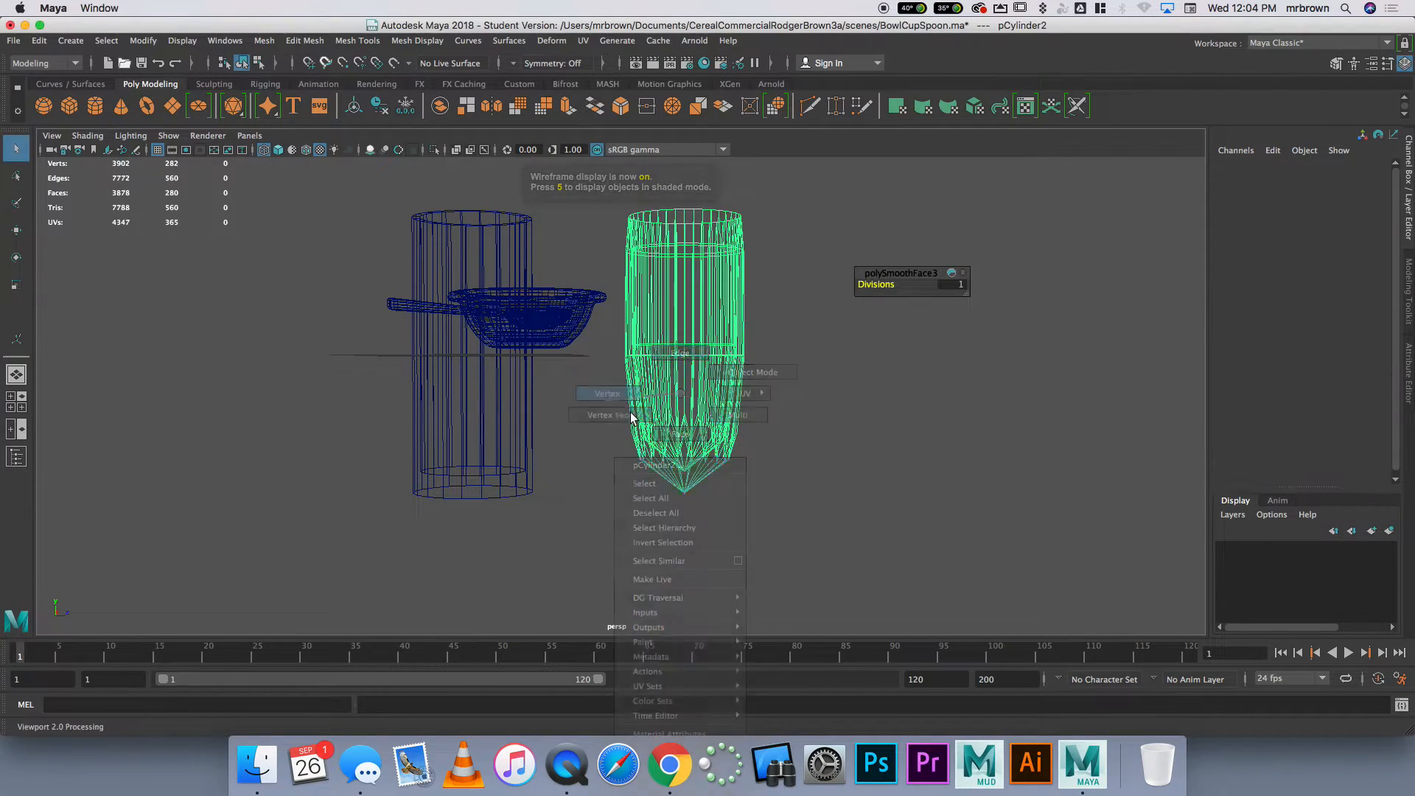
scroll(713, 557, "up", 5)
right_click_drag(714, 553, 798, 550, "alt")
middle_click_drag(798, 549, 682, 452, "alt")
left_click_drag(663, 545, 681, 510)
left_click(668, 475, "shift")
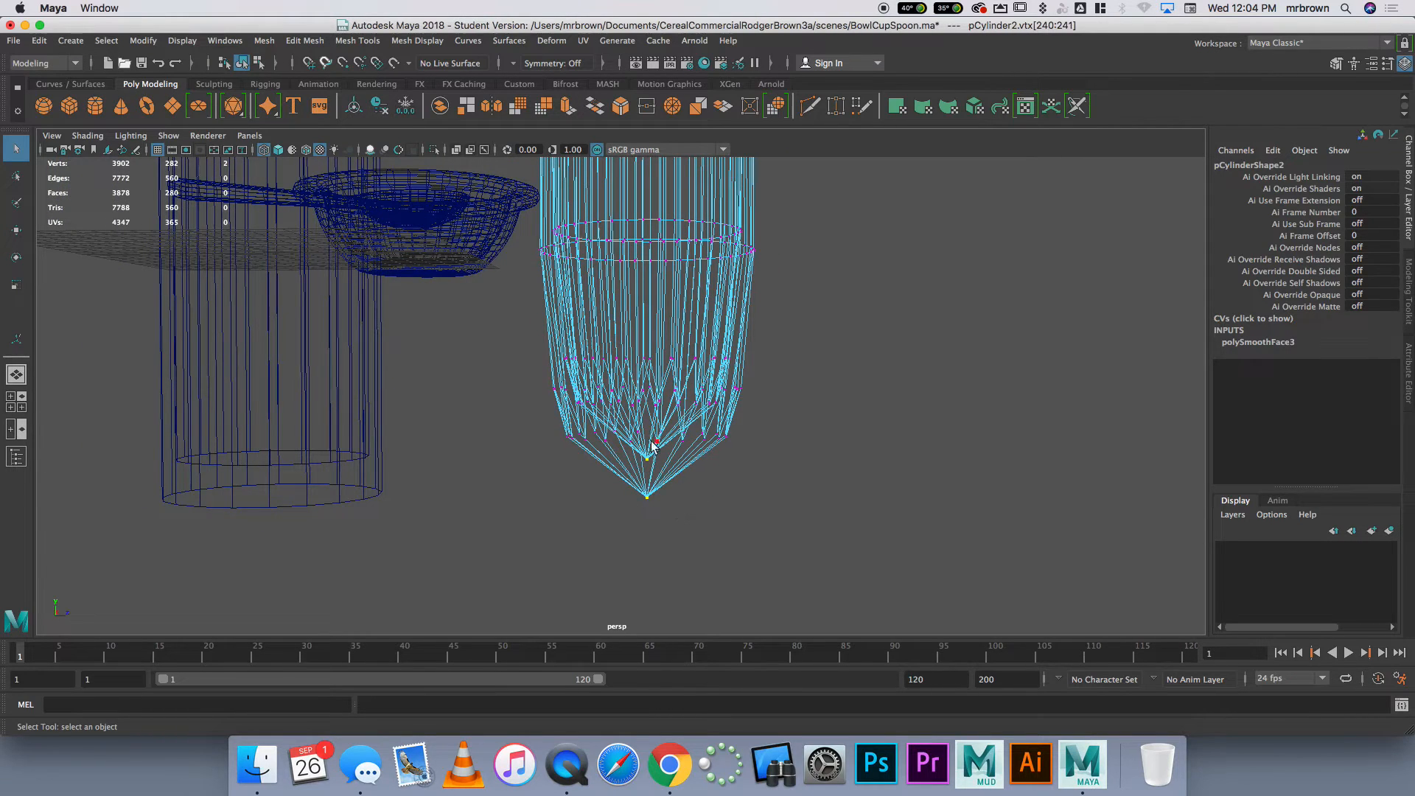
key("w")
left_click_drag(646, 406, 646, 344)
left_click(865, 406)
left_click_drag(812, 460, 786, 523, "alt")
right_click_drag(651, 395, 672, 387)
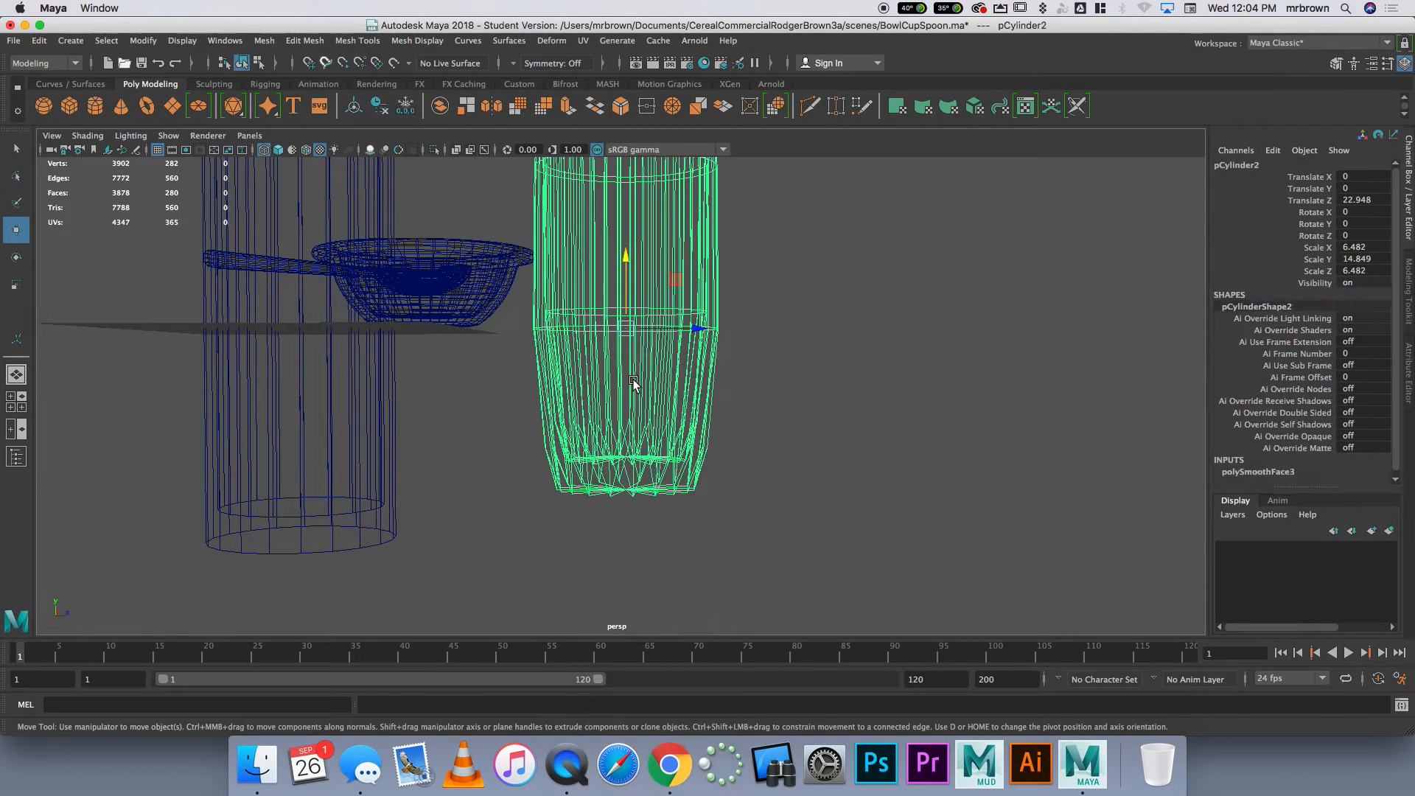
Examine the duplicated cup in textured shaded display and delete it
key("5")
key("6")
left_click(790, 436)
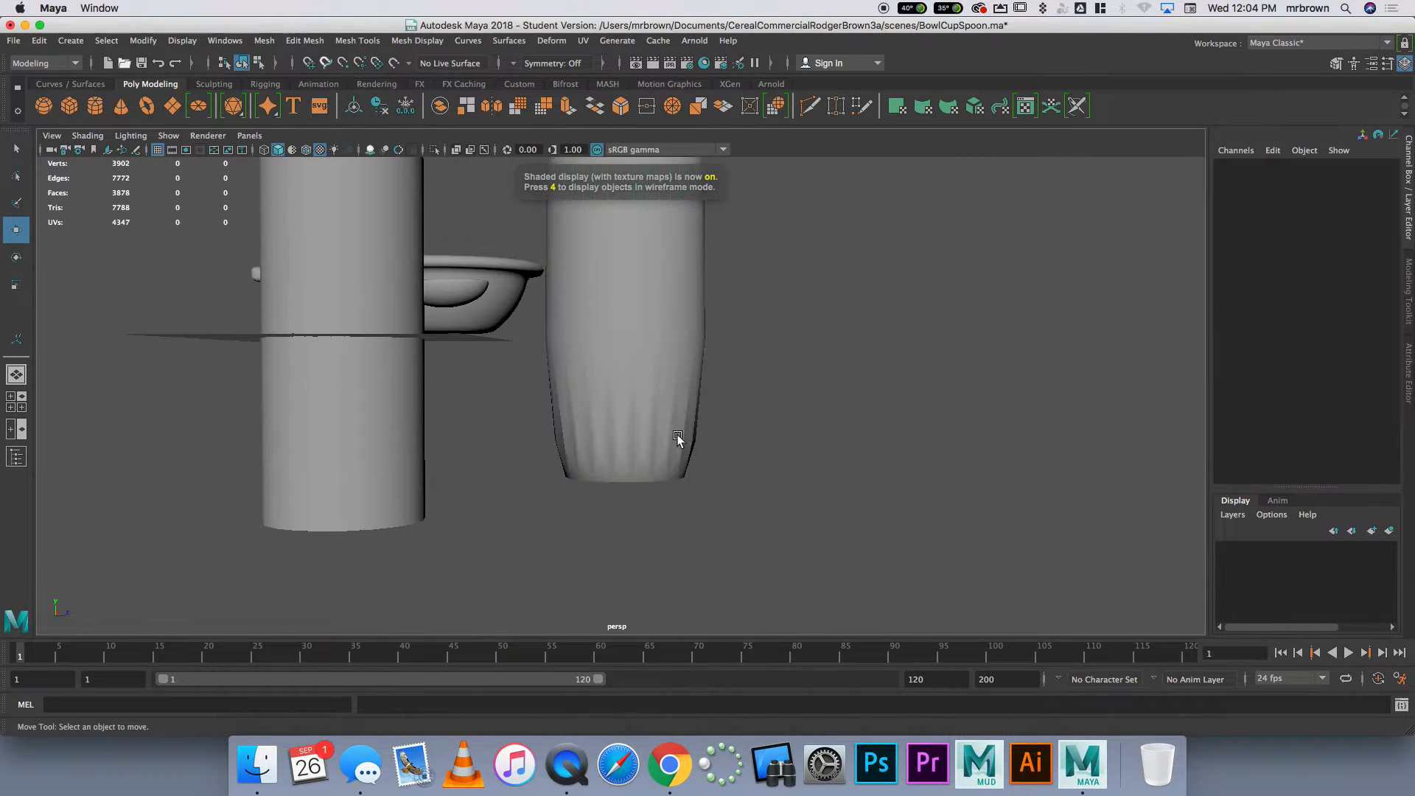
left_click_drag(676, 427, 696, 398, "alt")
right_click_drag(696, 398, 672, 410, "alt")
left_click_drag(639, 409, 546, 470, "alt")
right_click_drag(546, 471, 645, 357, "alt")
left_click(645, 363)
left_click_drag(645, 365, 744, 337, "alt")
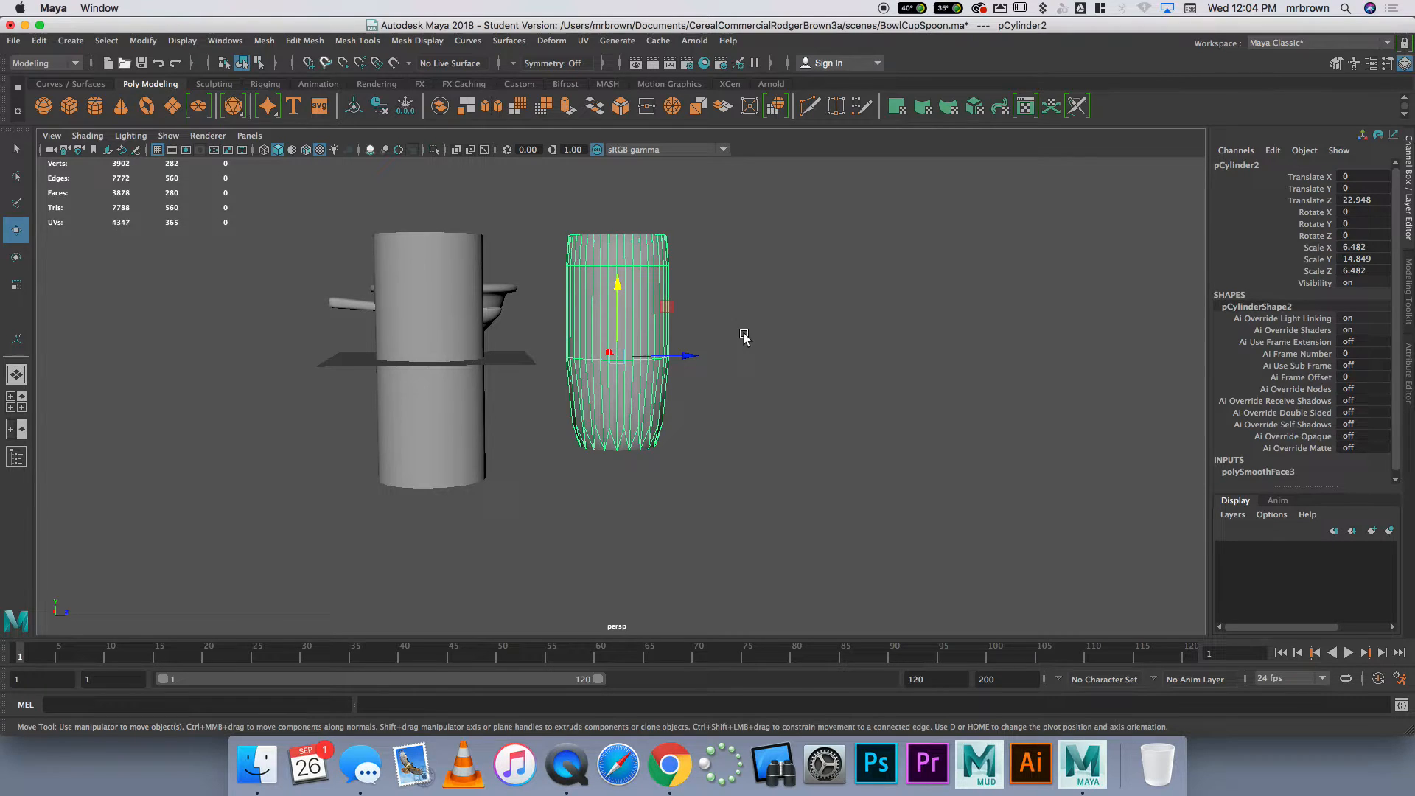
key("Delete")
Insert edge loops around the original cup's outer wall, one just below the rim and one just above the base
left_click(449, 371)
left_click_drag(502, 383, 745, 411, "alt")
scroll(652, 463, "up", 5)
scroll(744, 418, "up", 3)
scroll(743, 418, "down", 2)
left_click_drag(613, 263, 569, 234, "alt")
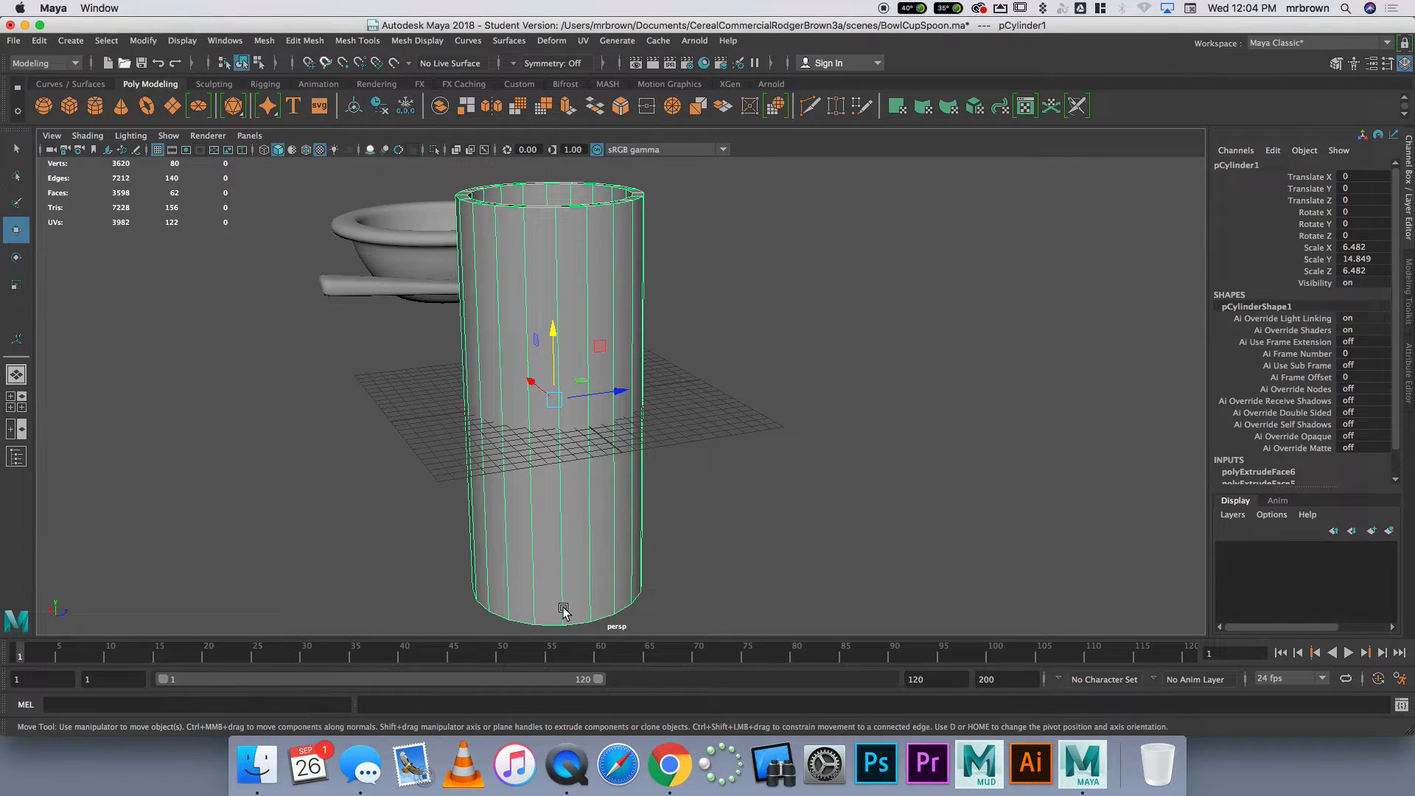
left_click_drag(616, 569, 736, 515, "alt")
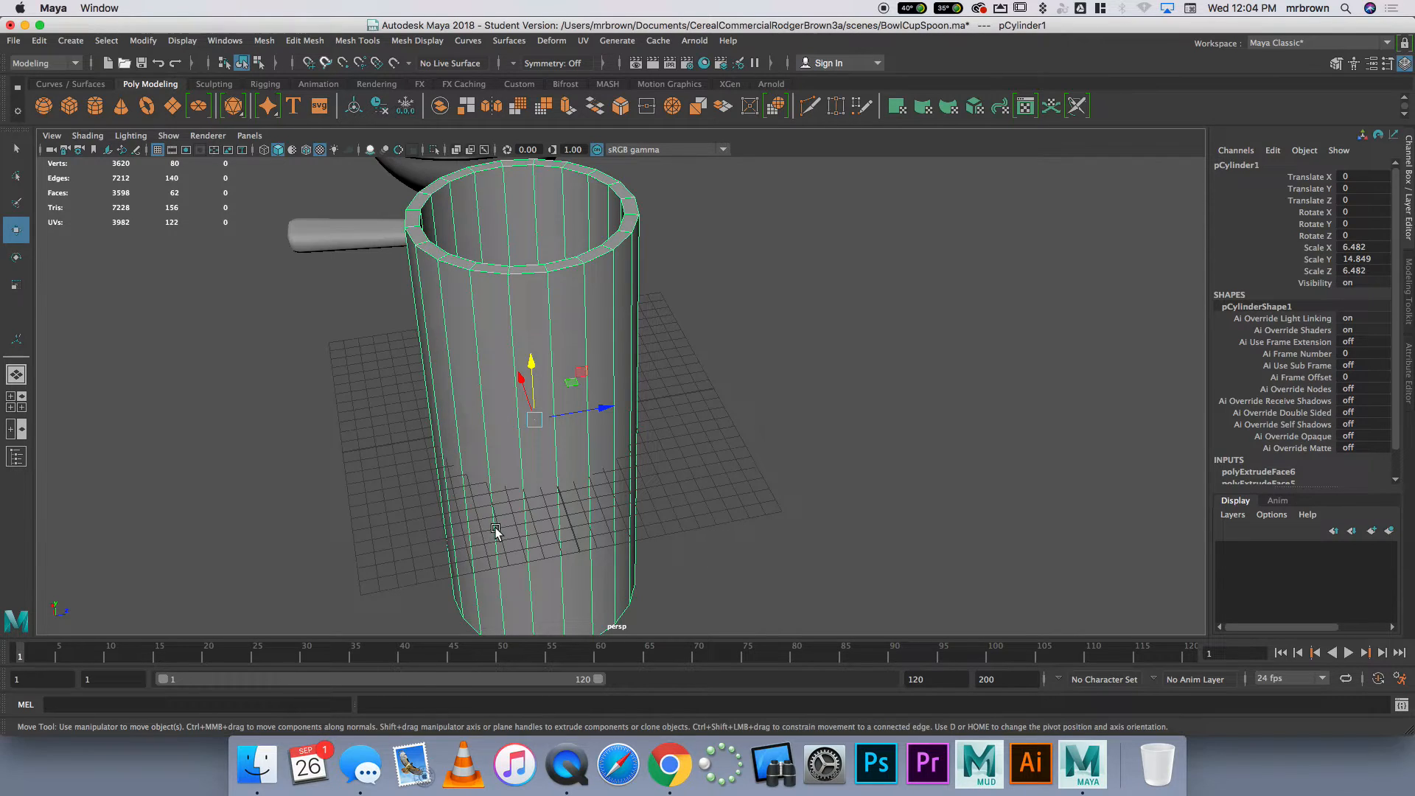
left_click(358, 40)
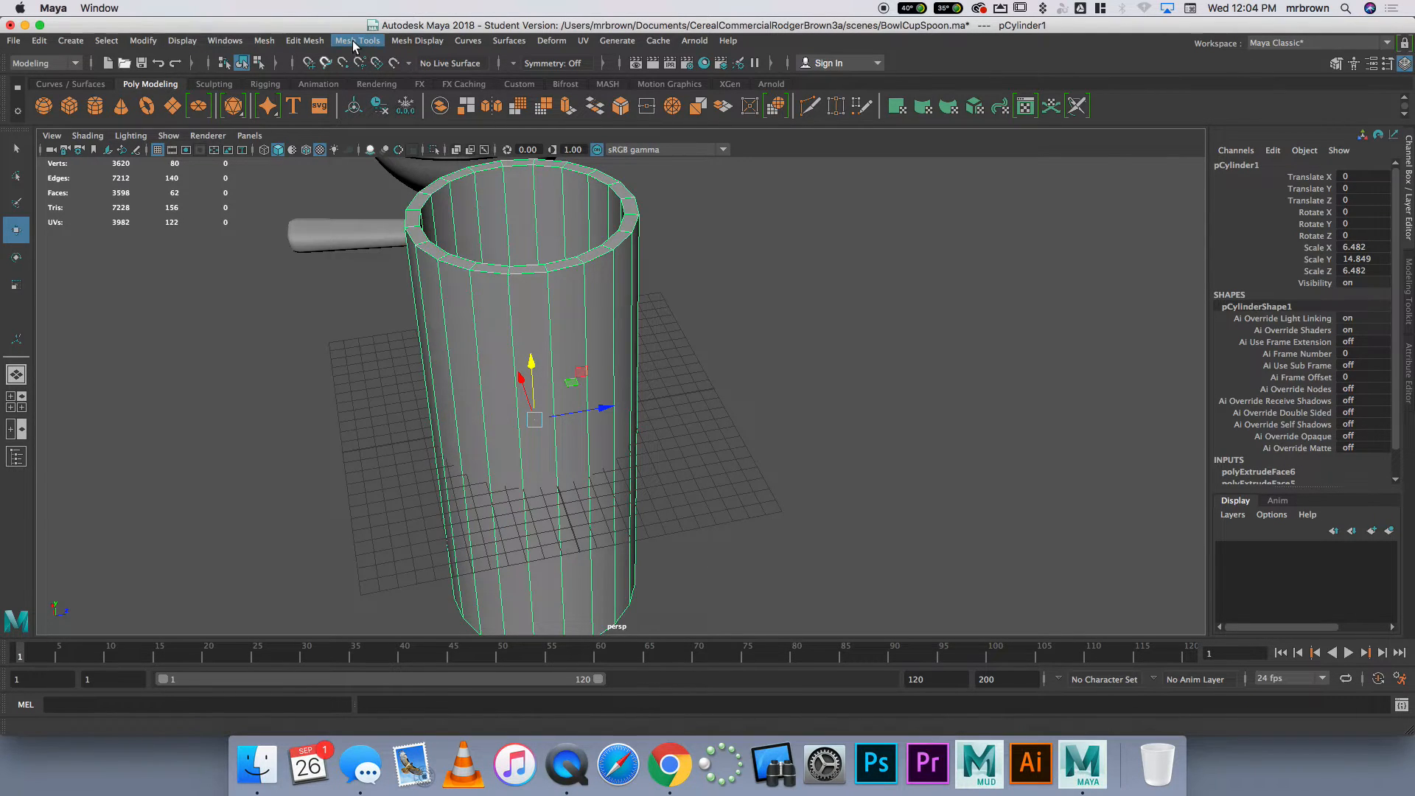
left_click(421, 152)
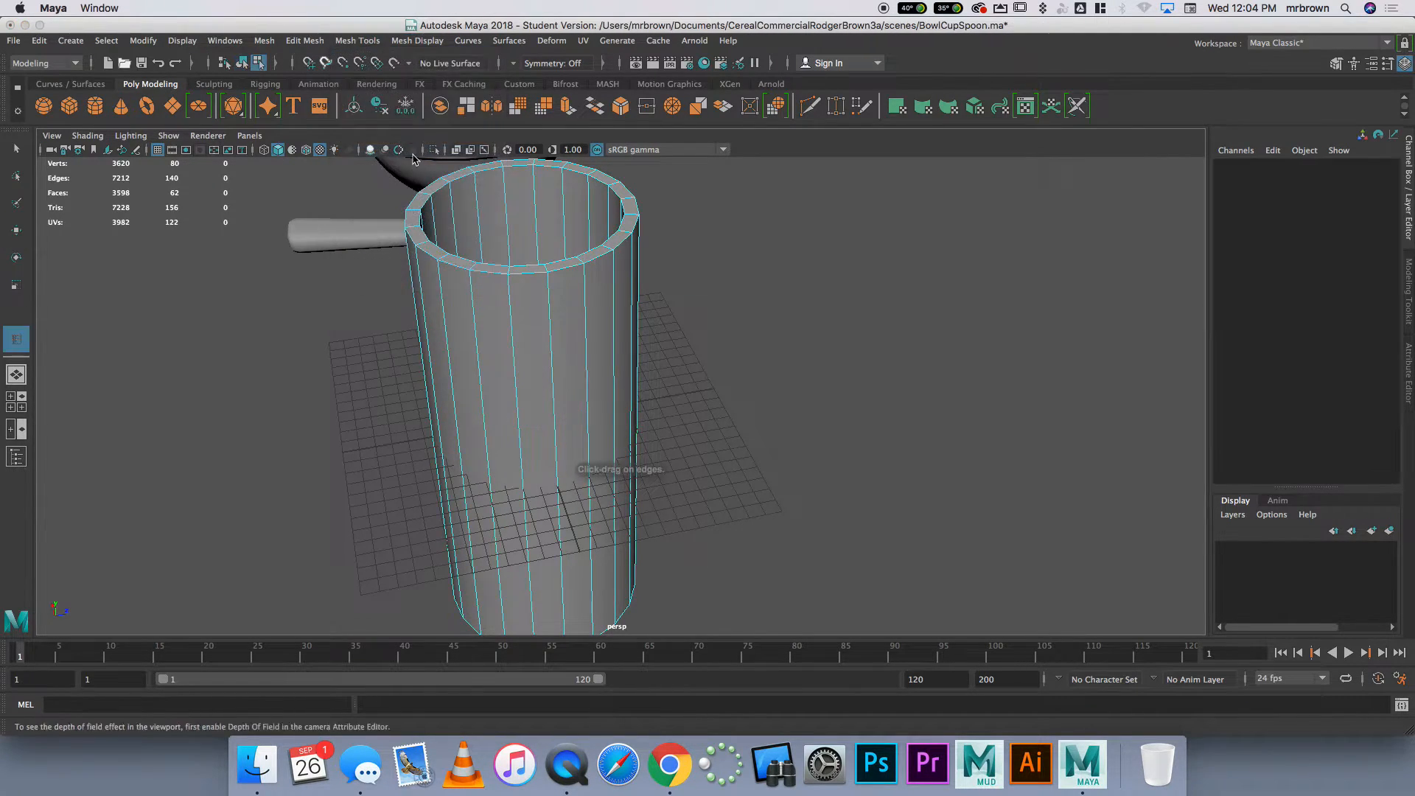
left_click_drag(509, 302, 514, 439)
left_click_drag(514, 539, 517, 605)
scroll(542, 543, "down", 5)
left_click_drag(542, 543, 493, 410, "alt")
scroll(494, 258, "up", 3)
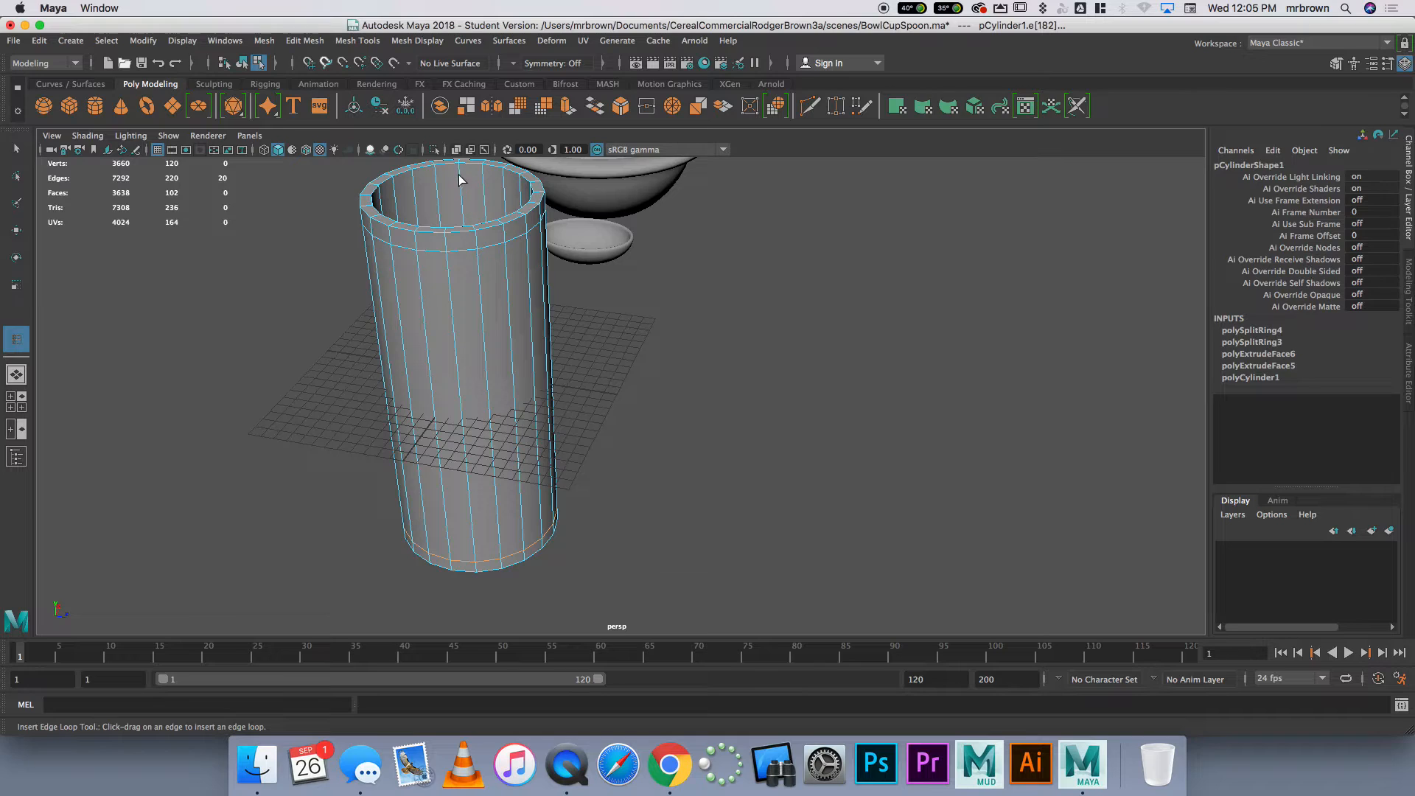
Insert edge loops around the cup's inner wall, near the rim and near the inner floor, checking them in wireframe
left_click_drag(461, 173, 460, 174)
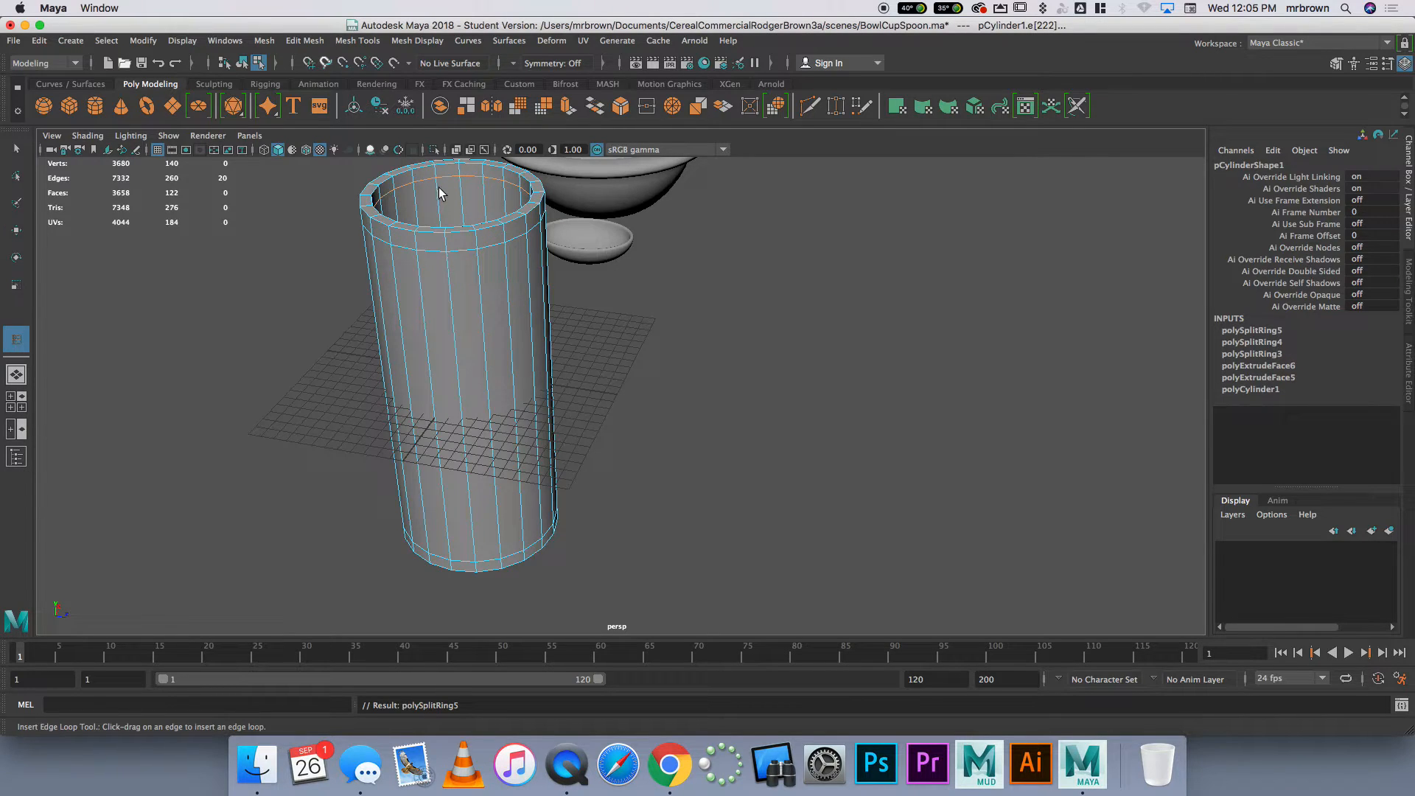
left_click_drag(453, 304, 454, 305)
left_click_drag(489, 455, 490, 445)
key("4")
left_click_drag(562, 483, 525, 449, "alt")
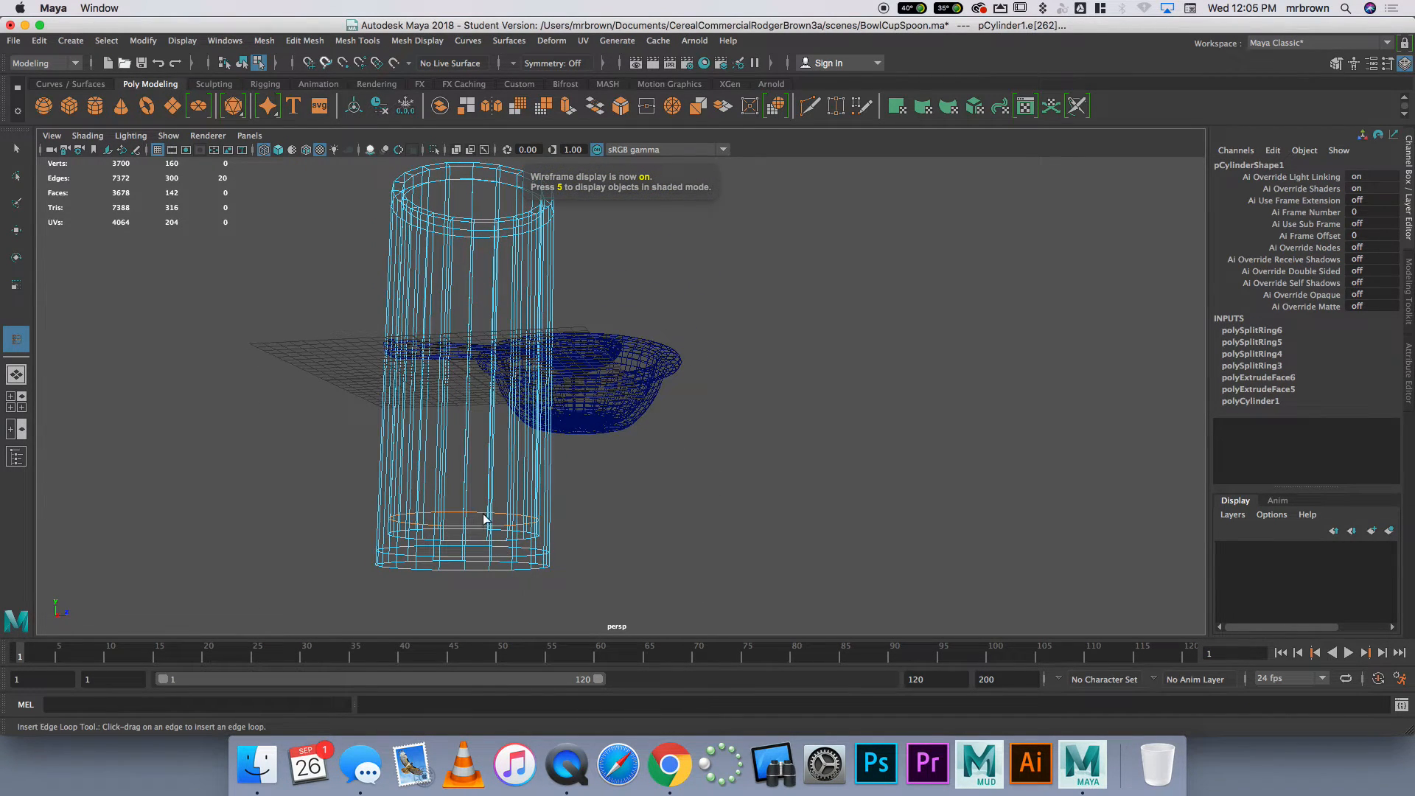
left_click_drag(484, 522, 635, 537, "alt")
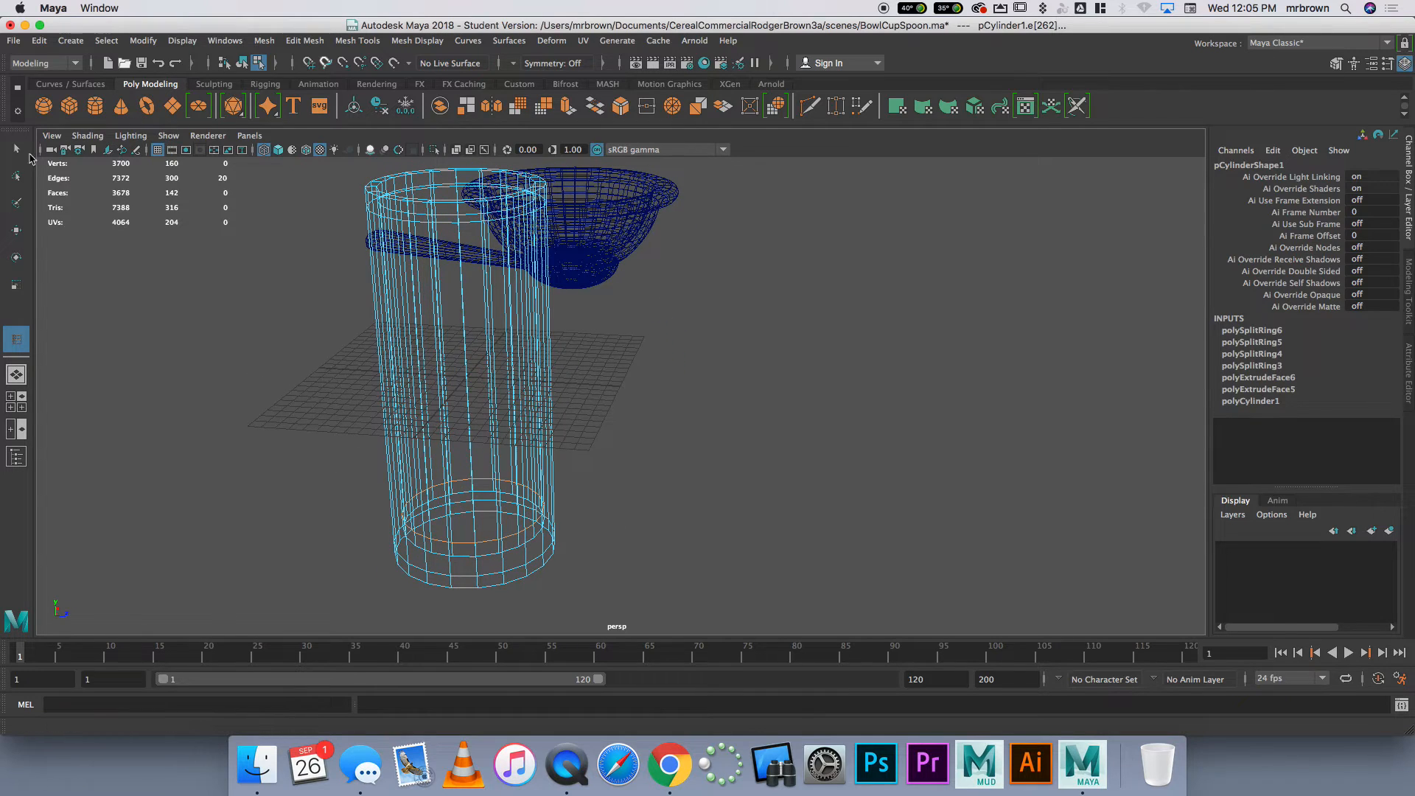
Scale the cup's rim vertices outward uniformly by about 1.308 and compress them slightly in height to taper the cup
left_click(15, 148)
right_click_drag(449, 356, 469, 350)
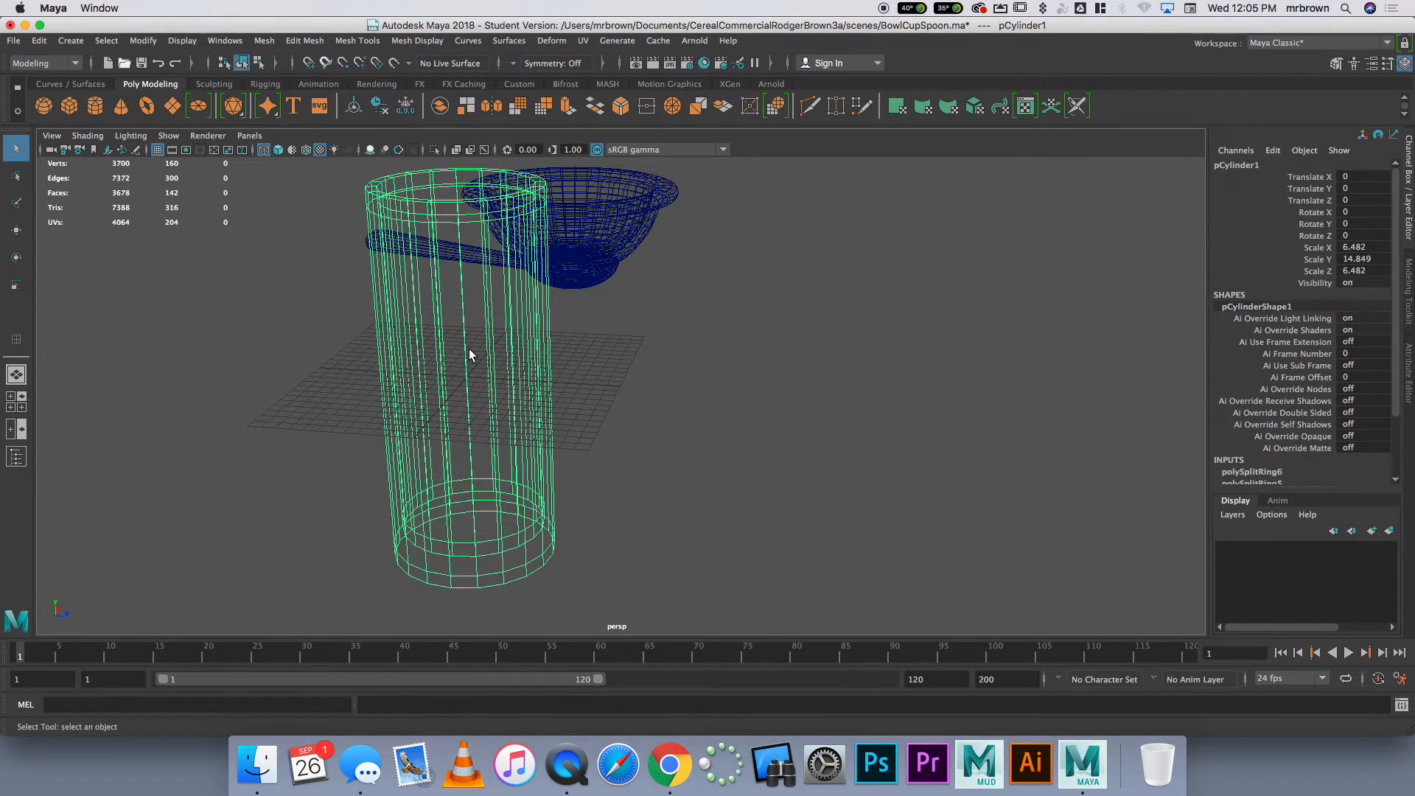
left_click(475, 342)
left_click(483, 340)
scroll(483, 335, "down", 5)
mouse_move(484, 335)
middle_mouse_down("alt")
mouse_move(452, 379)
mouse_move(497, 351)
middle_mouse_up("alt")
scroll(451, 376, "up", 5)
scroll(451, 376, "down", 2)
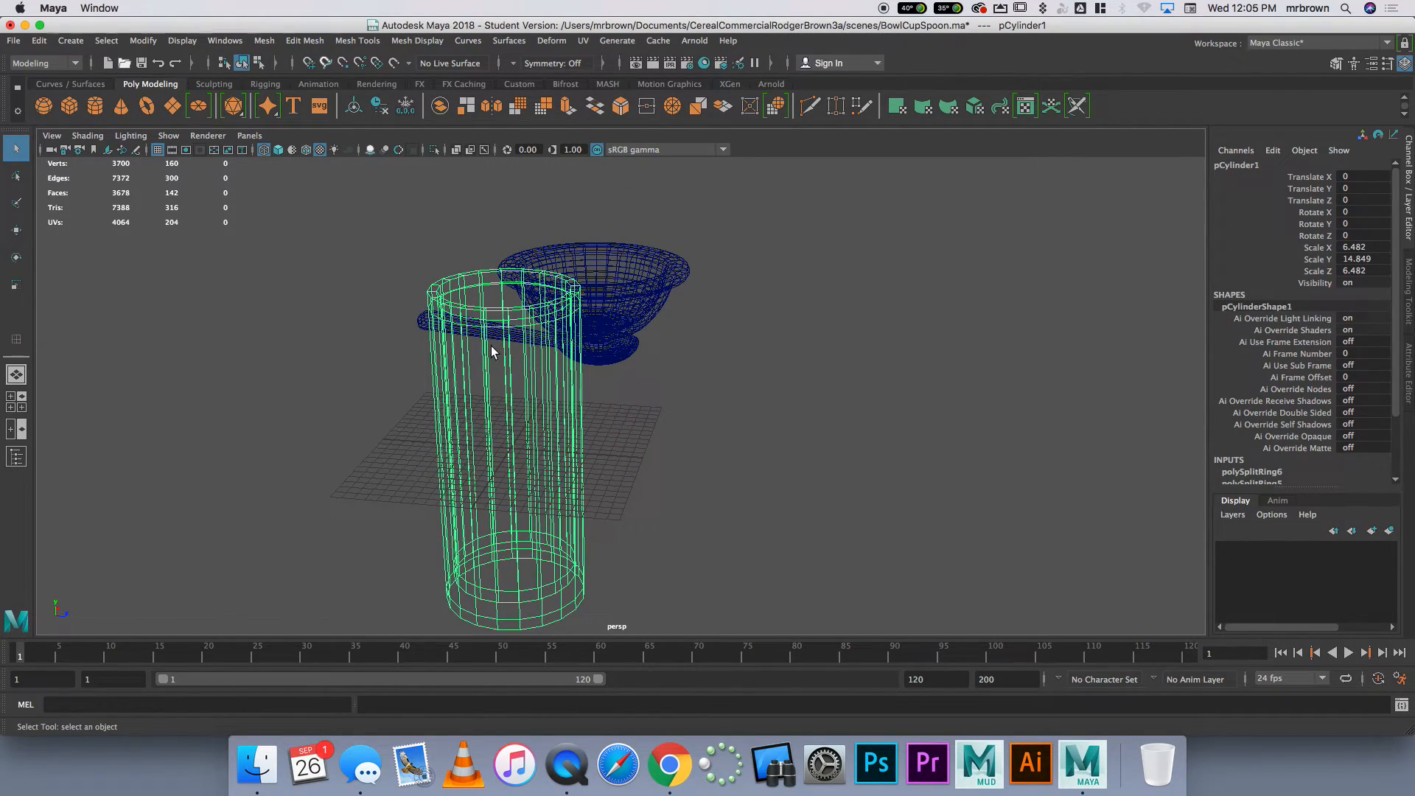
left_click_drag(490, 356, 472, 331, "alt")
right_click_drag(477, 320, 427, 320)
left_click_drag(400, 258, 539, 281)
key("r")
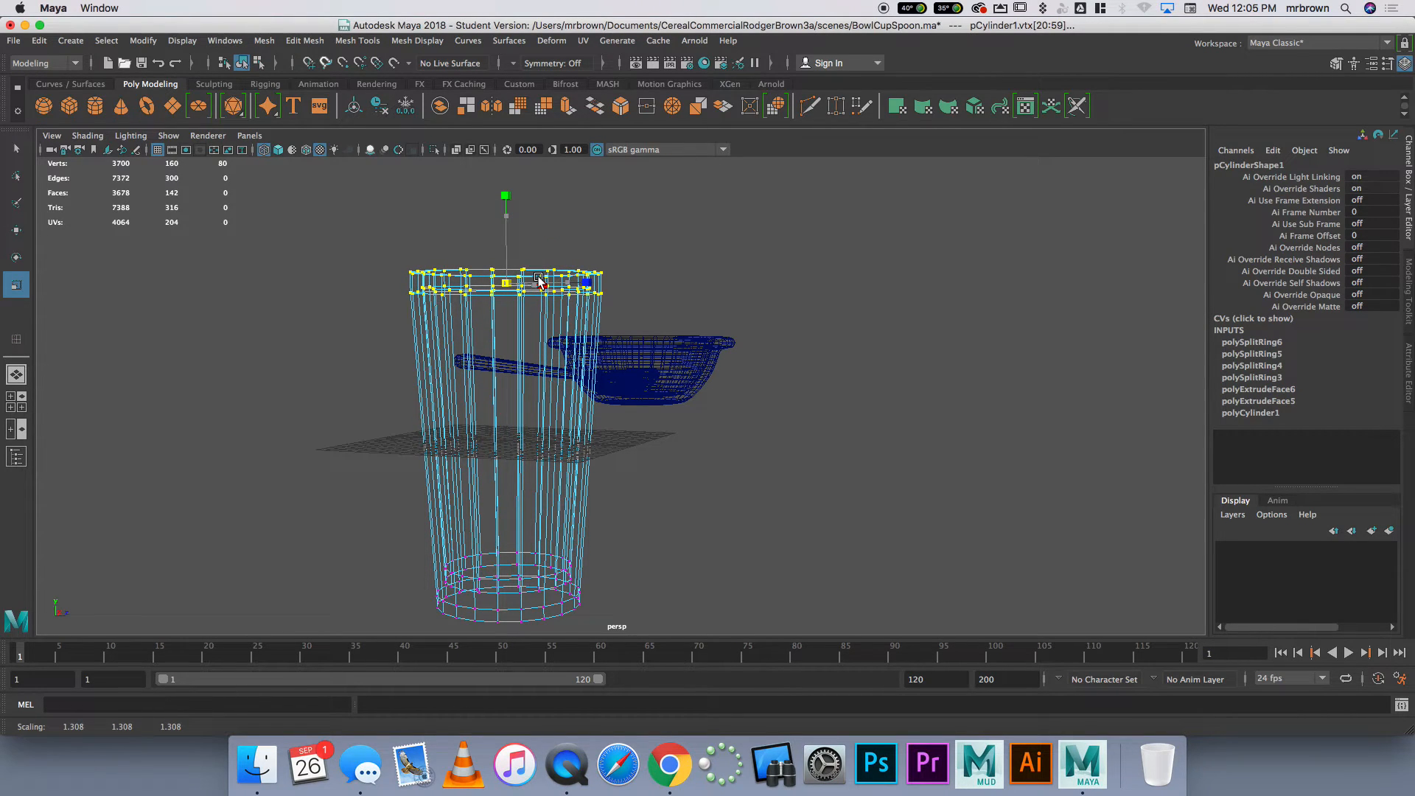
left_click_drag(505, 196, 506, 238)
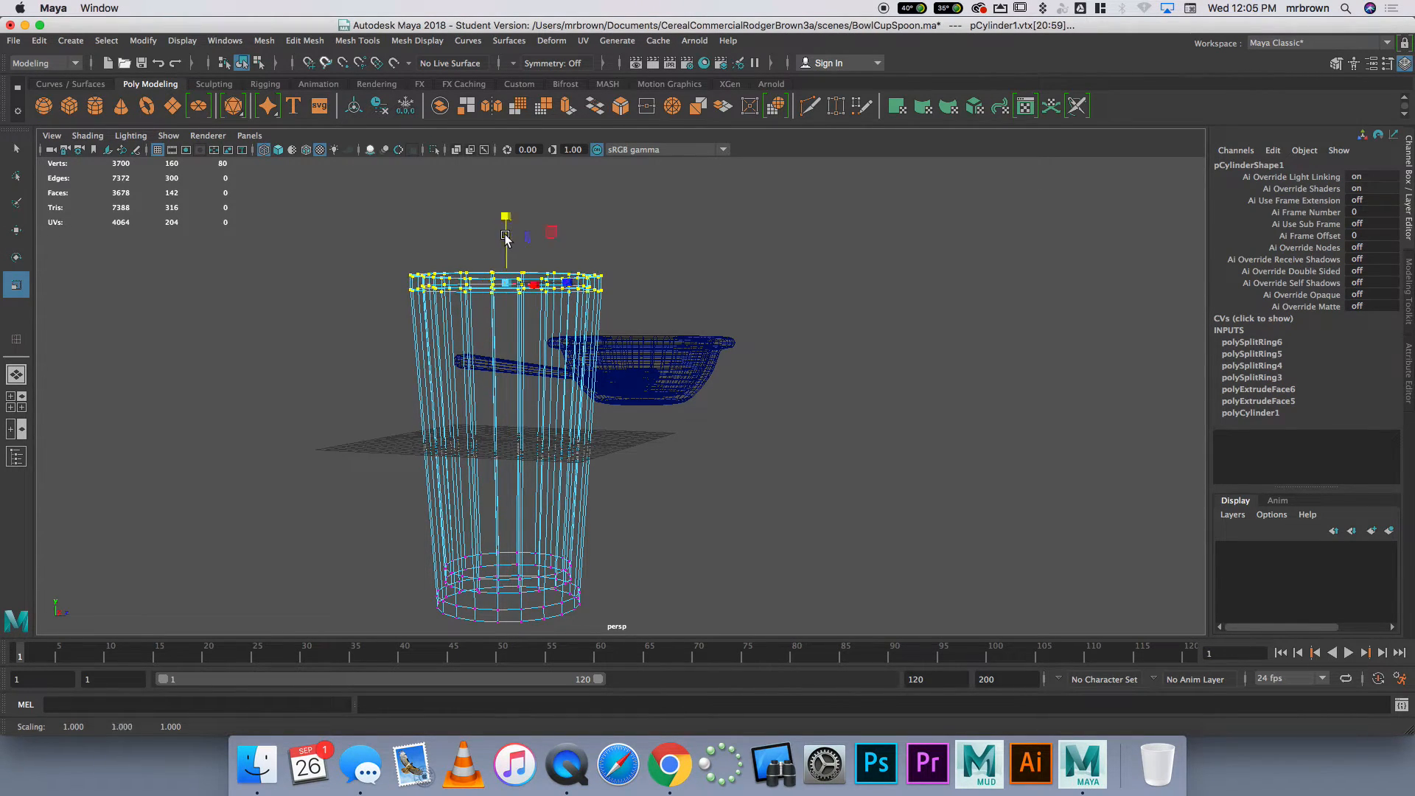
left_click(701, 419)
Return the cup to object mode in textured shaded display and smooth it with 1 division
right_click(525, 389)
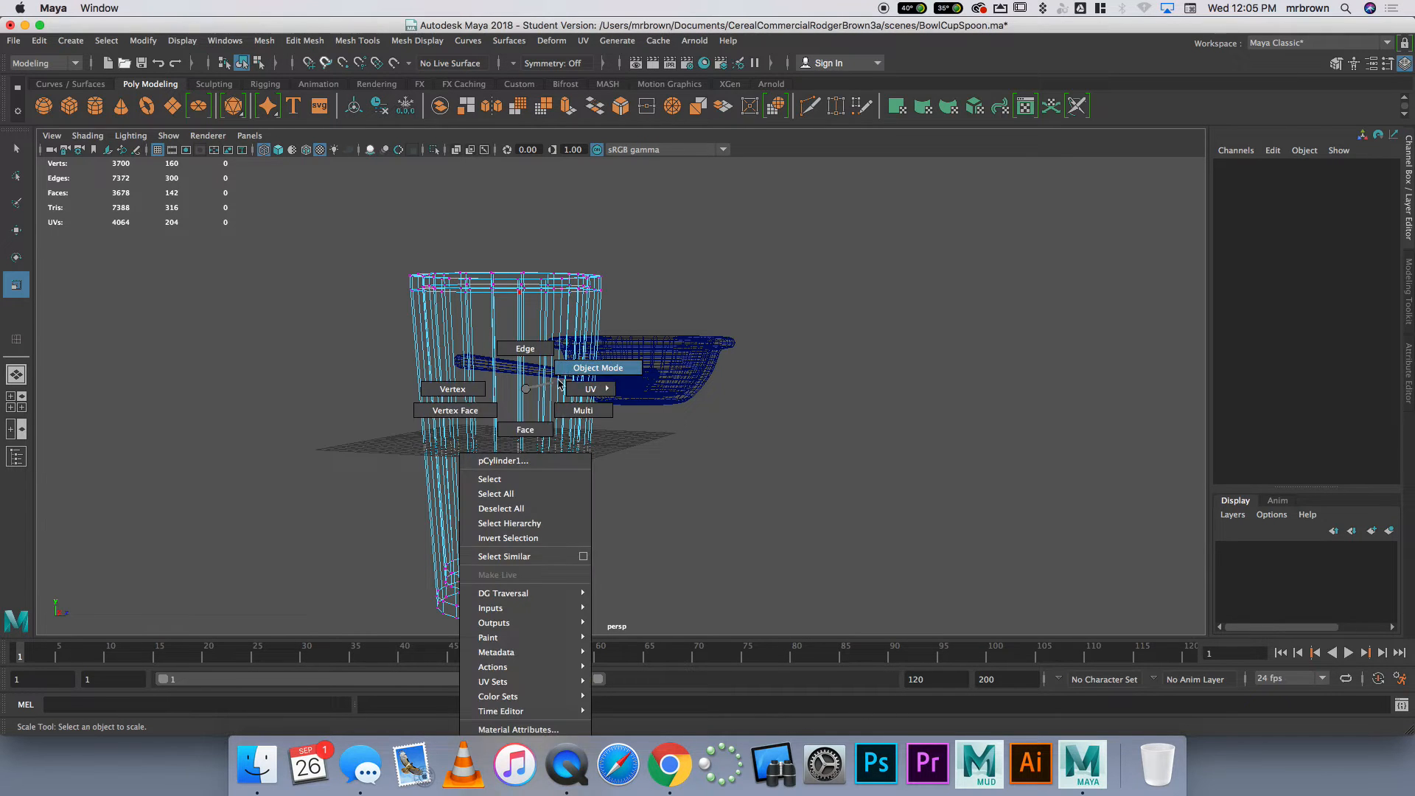
left_click(598, 368)
key("6")
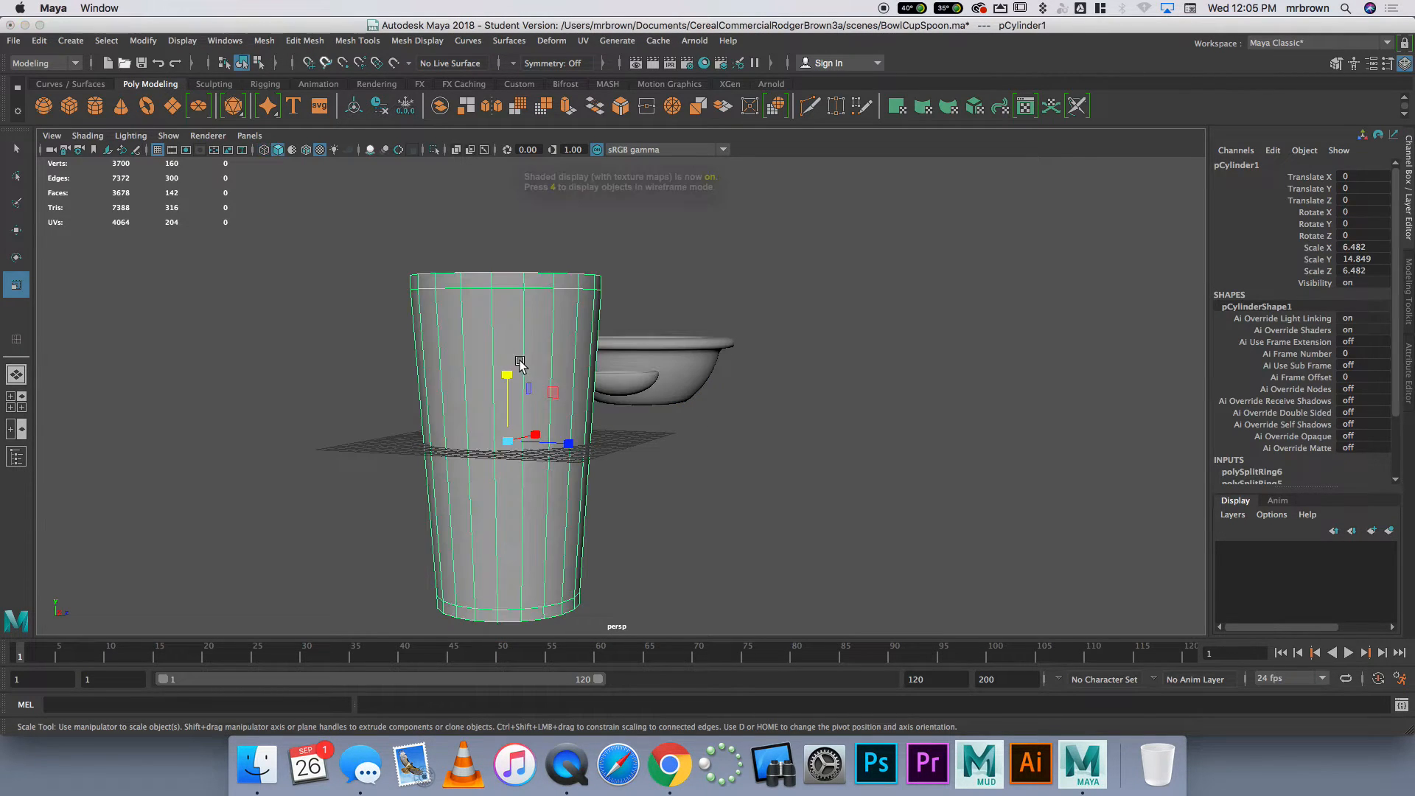
mouse_move(517, 363)
left_mouse_down("alt")
mouse_move(656, 410)
mouse_move(602, 181)
left_mouse_up("alt")
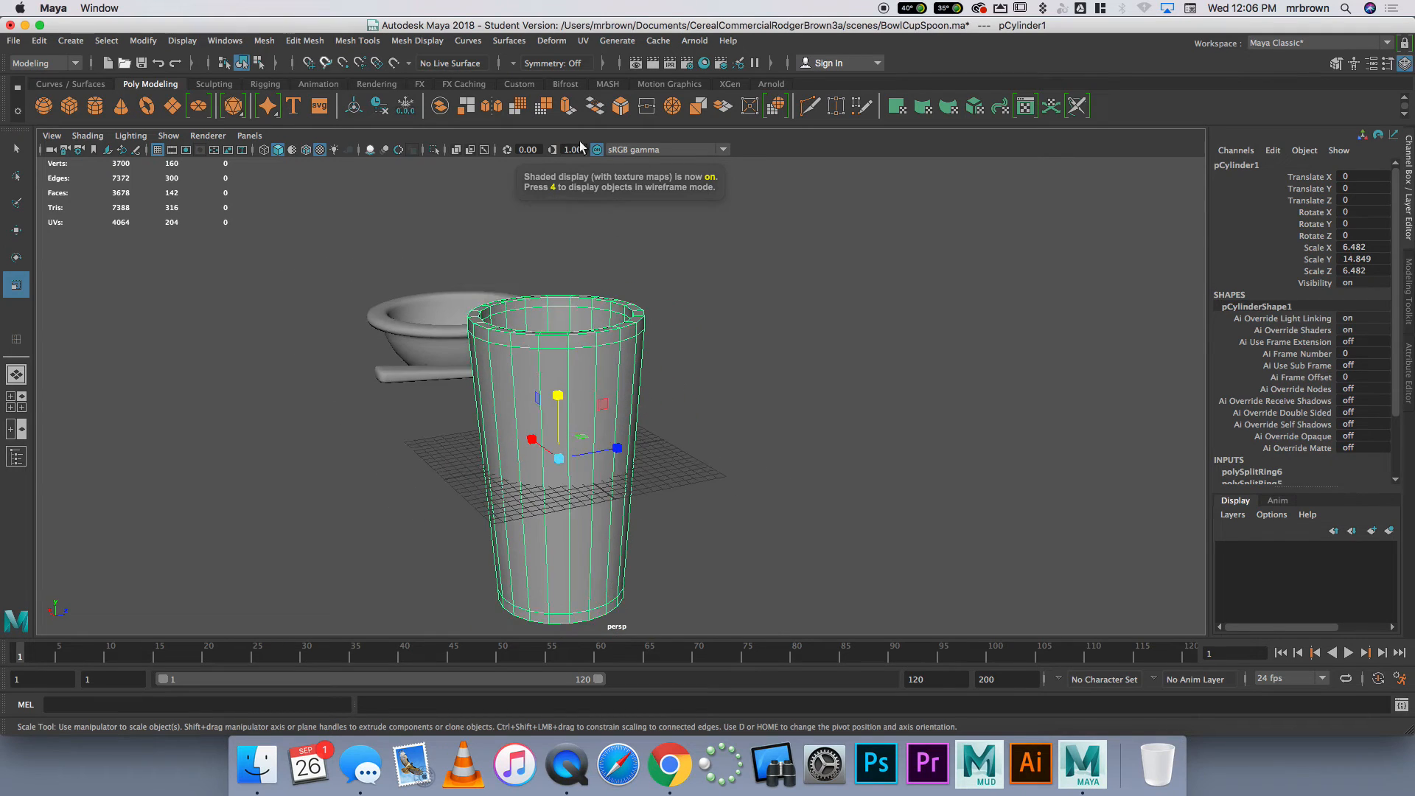
left_click(264, 41)
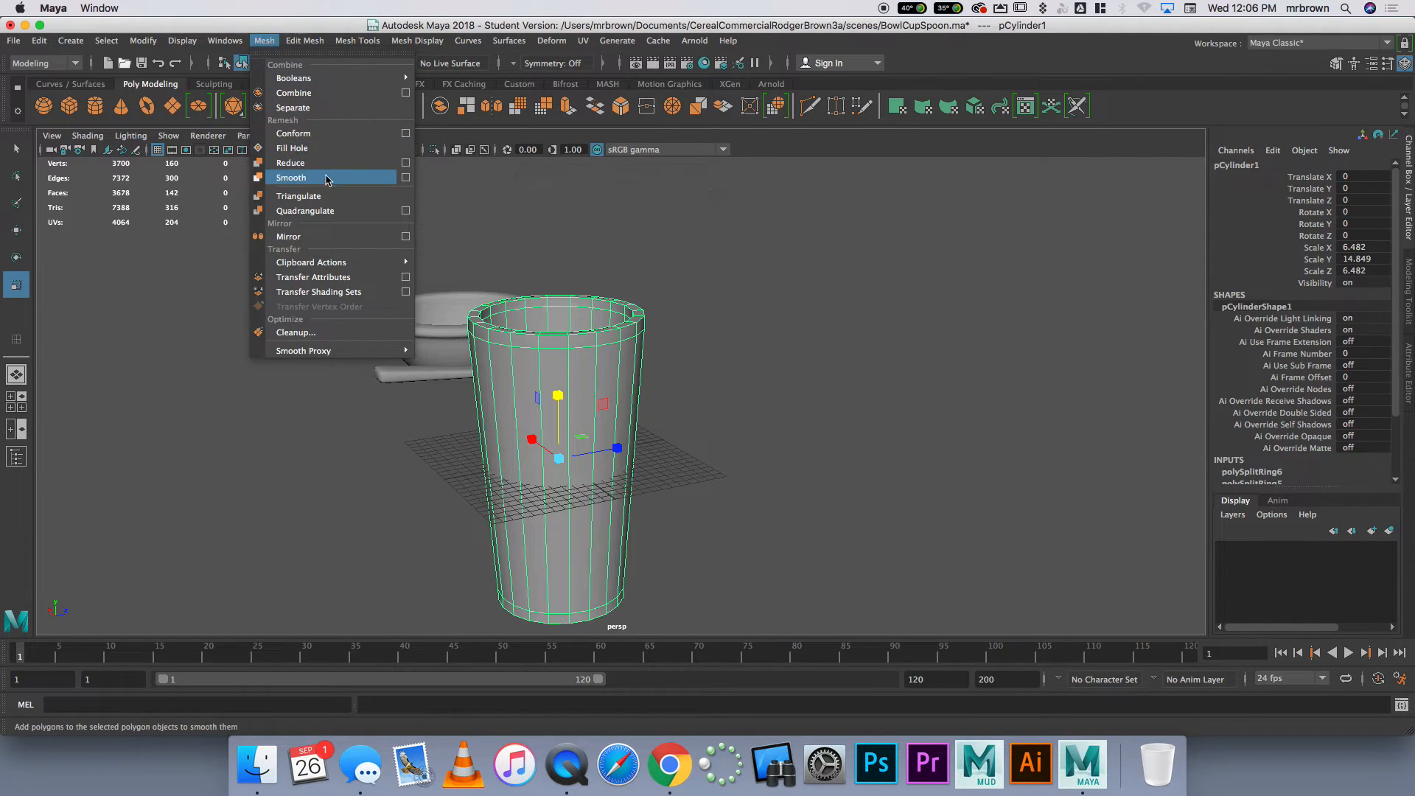
left_click(326, 179)
left_click(736, 319)
left_click_drag(736, 319, 822, 341, "alt")
Move the cup up onto the grid beside the spoon, to about X 4.1, Y 10.8, Z 6.7
left_click(674, 380)
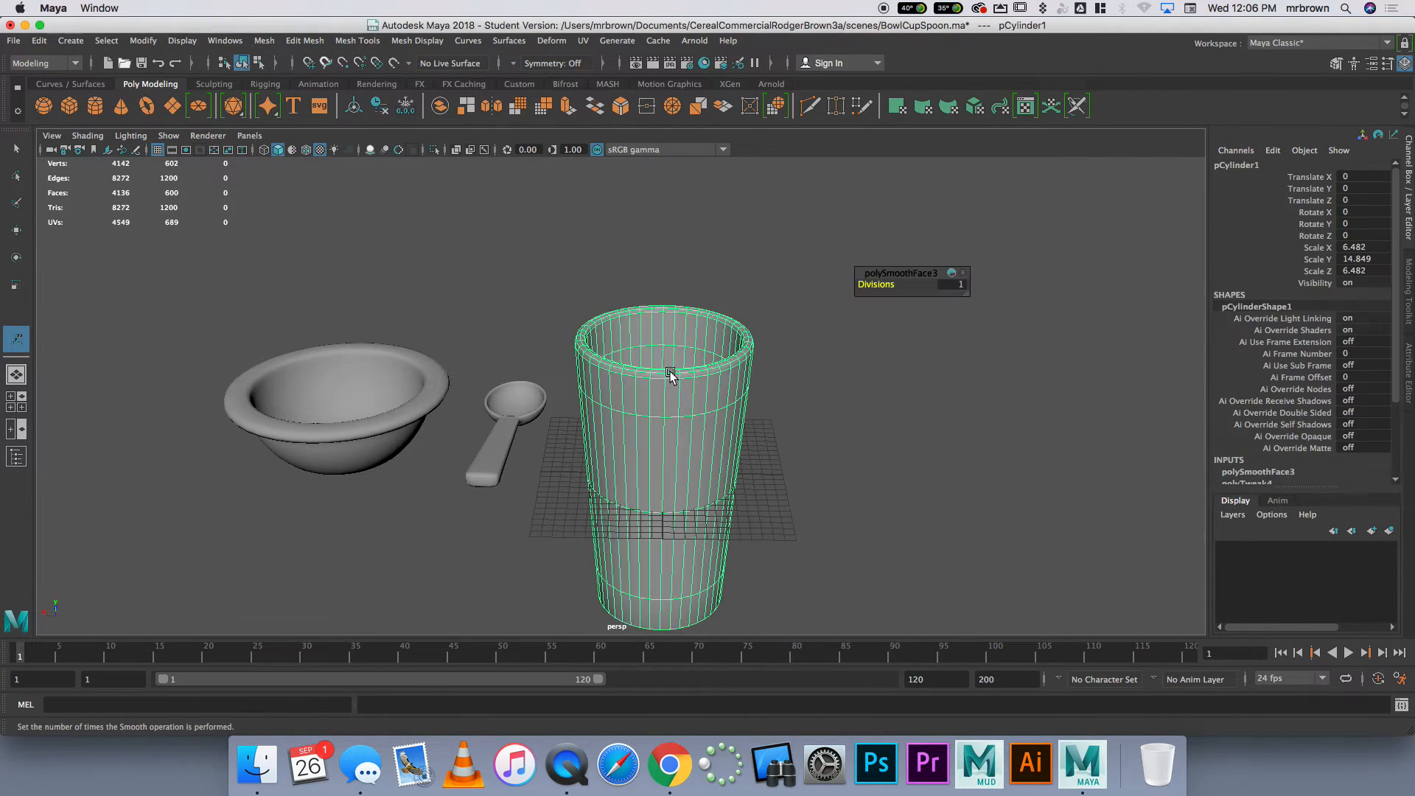
key("w")
left_click_drag(721, 480, 624, 443, "alt")
left_click_drag(570, 395, 558, 333)
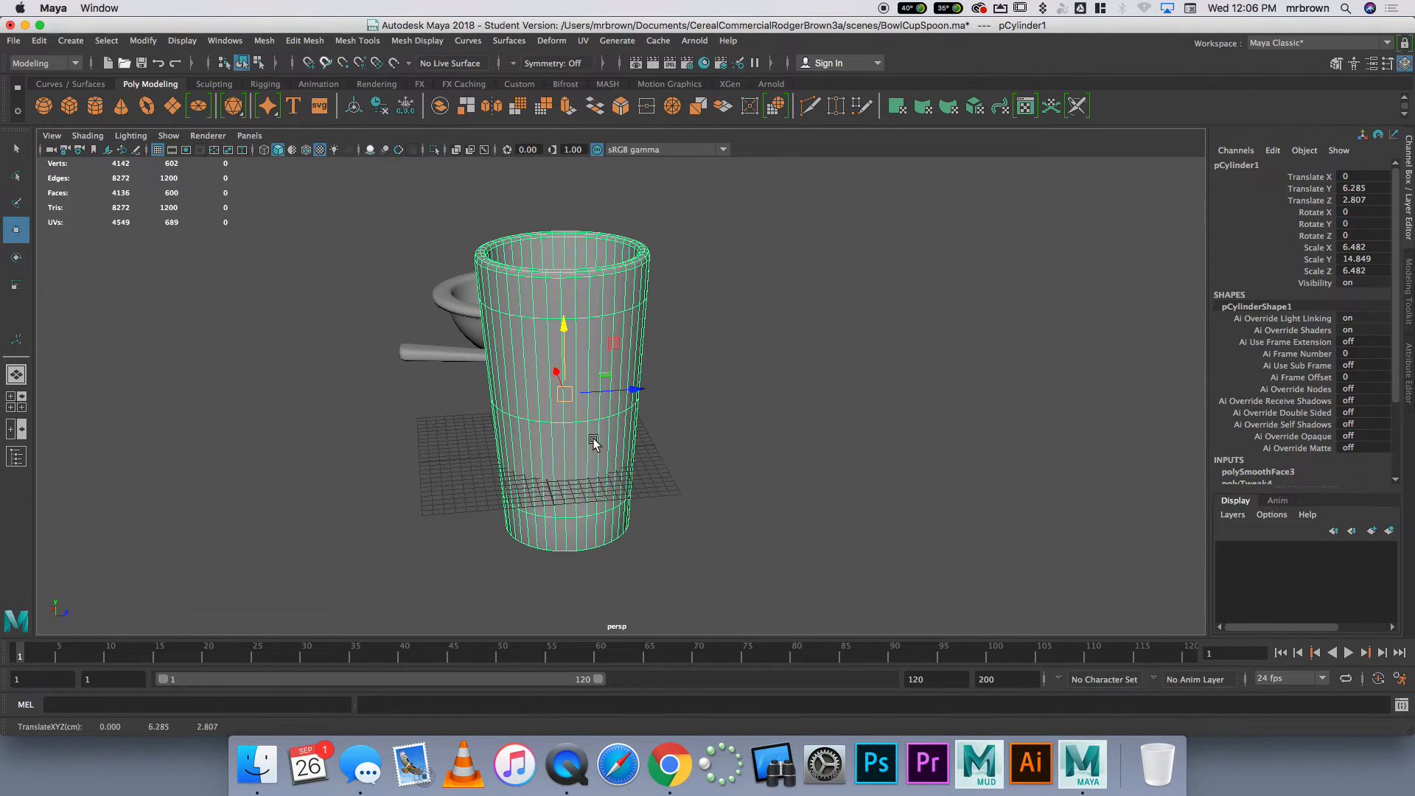
left_click_drag(591, 439, 711, 457, "alt")
left_click_drag(661, 386, 654, 287)
left_click_drag(631, 351, 591, 349)
left_click_drag(708, 404, 720, 385, "alt")
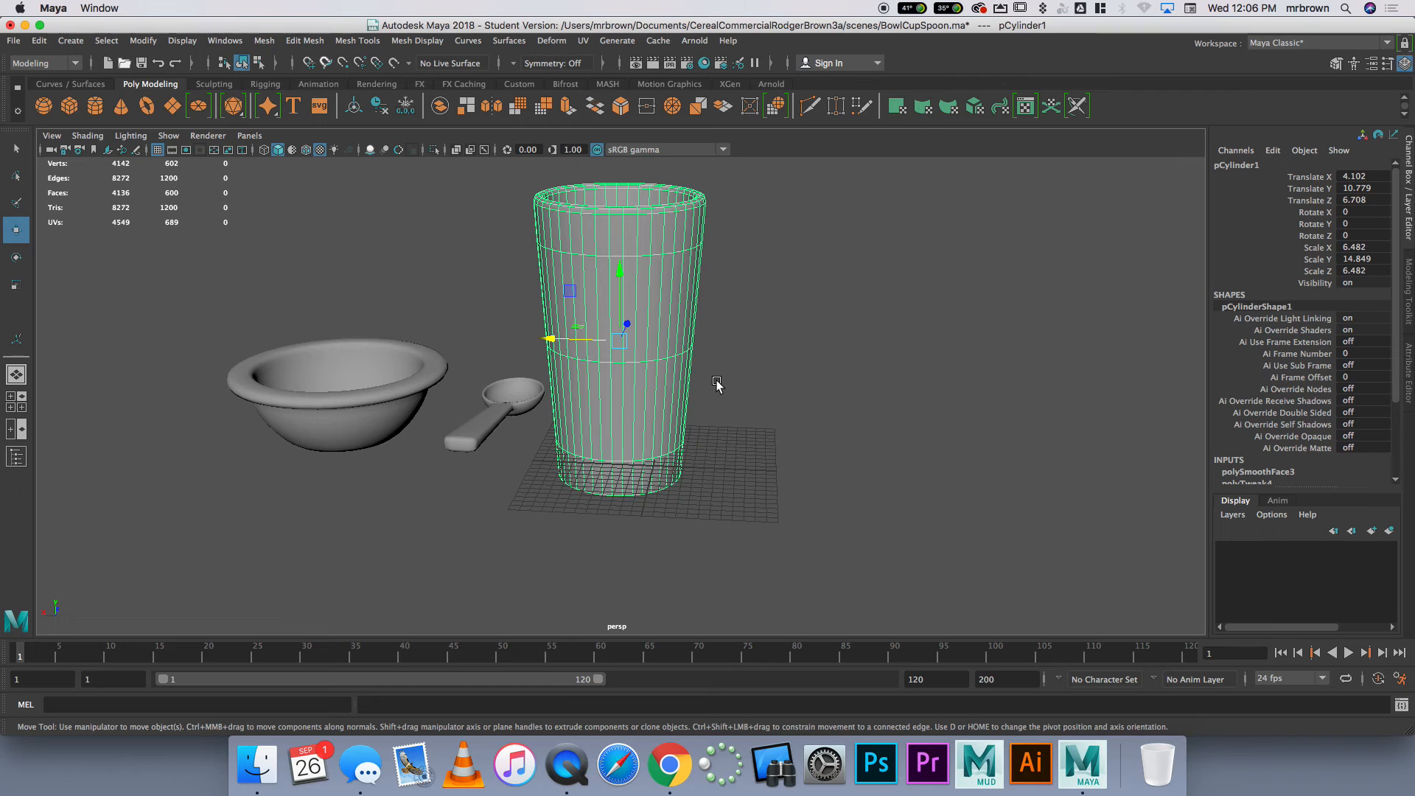
Select the bowl and the spoon in turn to review the finished models
left_click(400, 412)
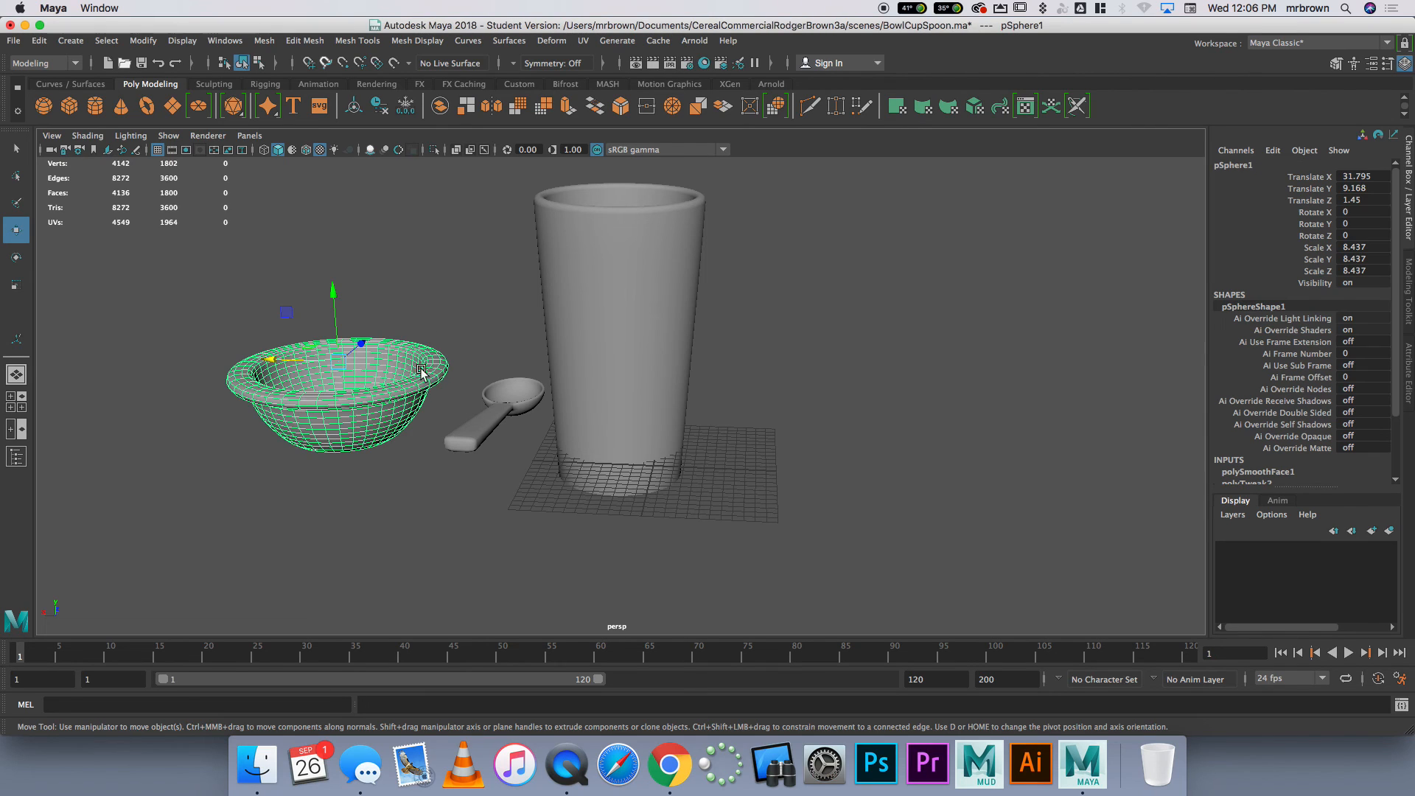
left_click(507, 395)
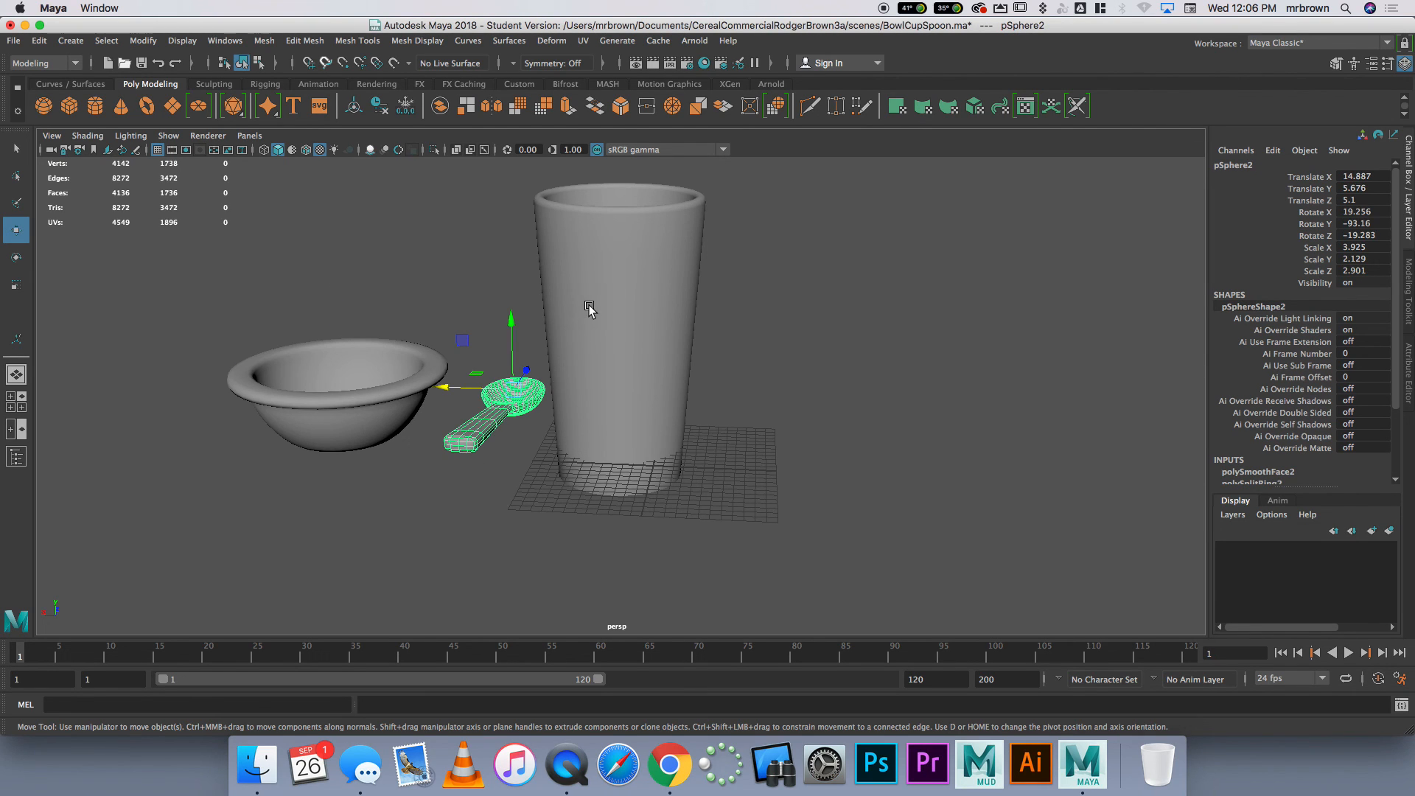